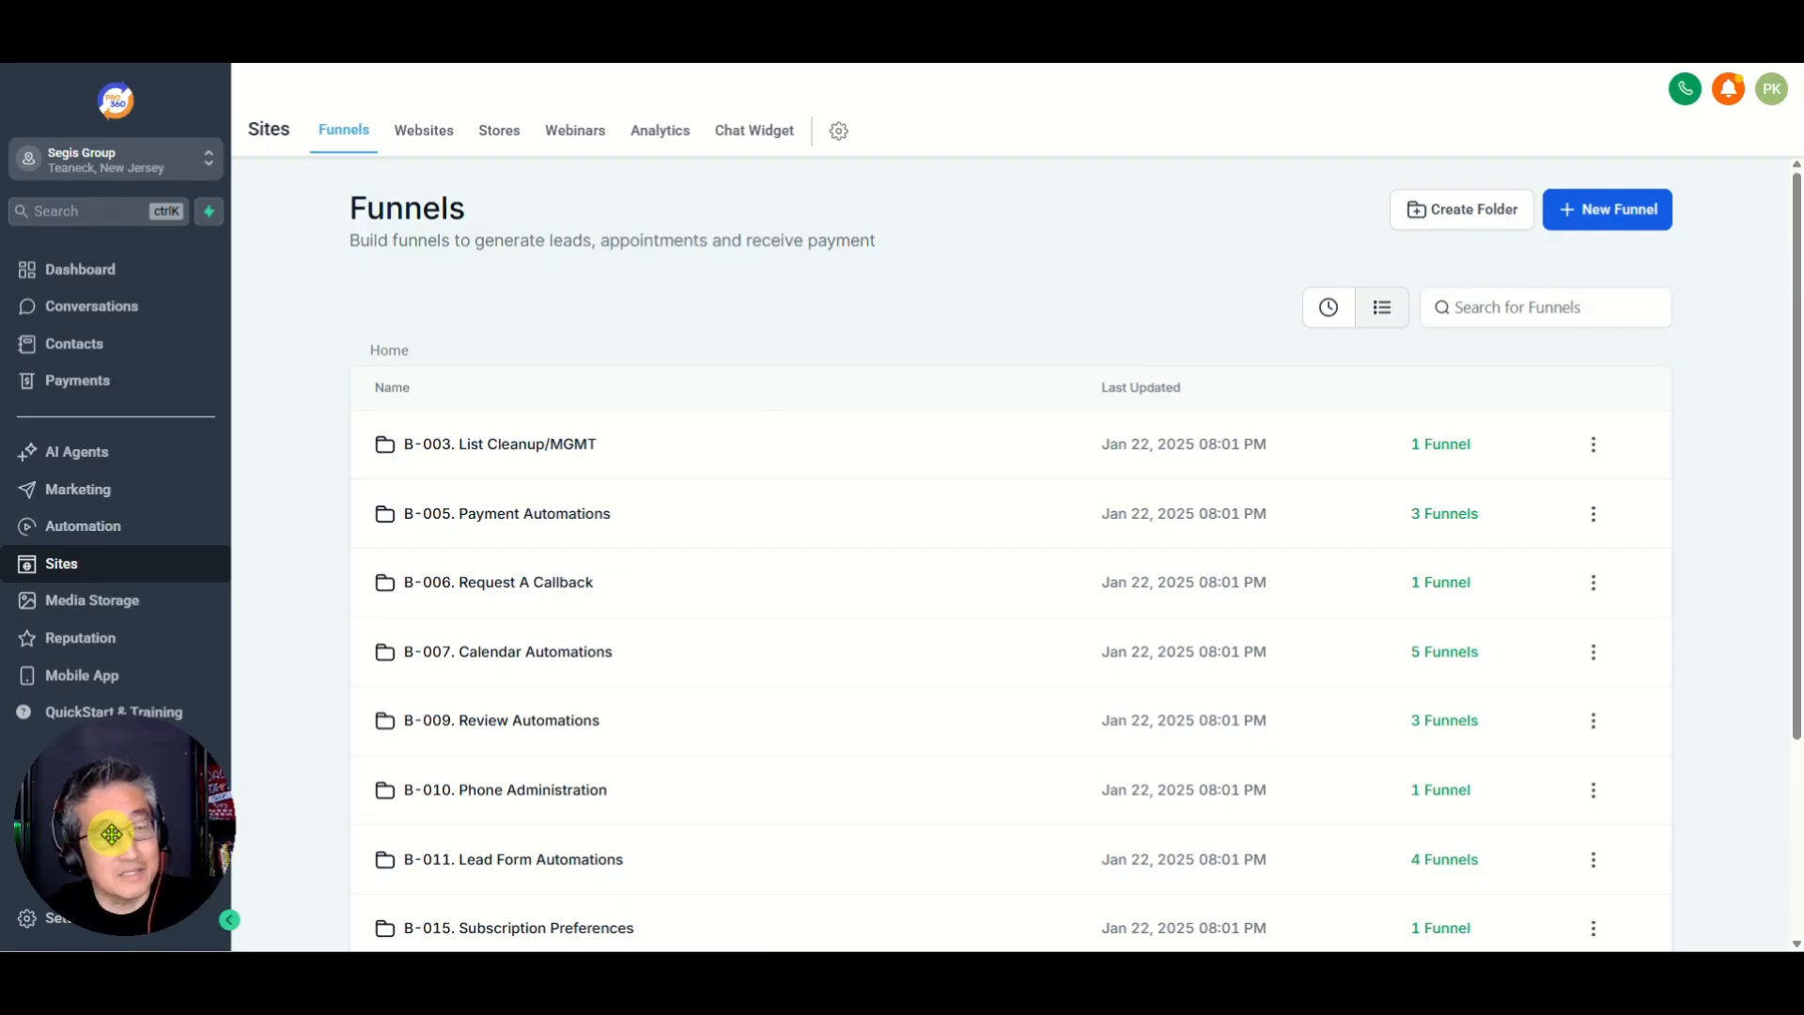
Open the Labs page of beta features in the account settings.
{"action": "left_click_drag", "start_coordinate": [134, 841], "coordinate": [1685, 855]}
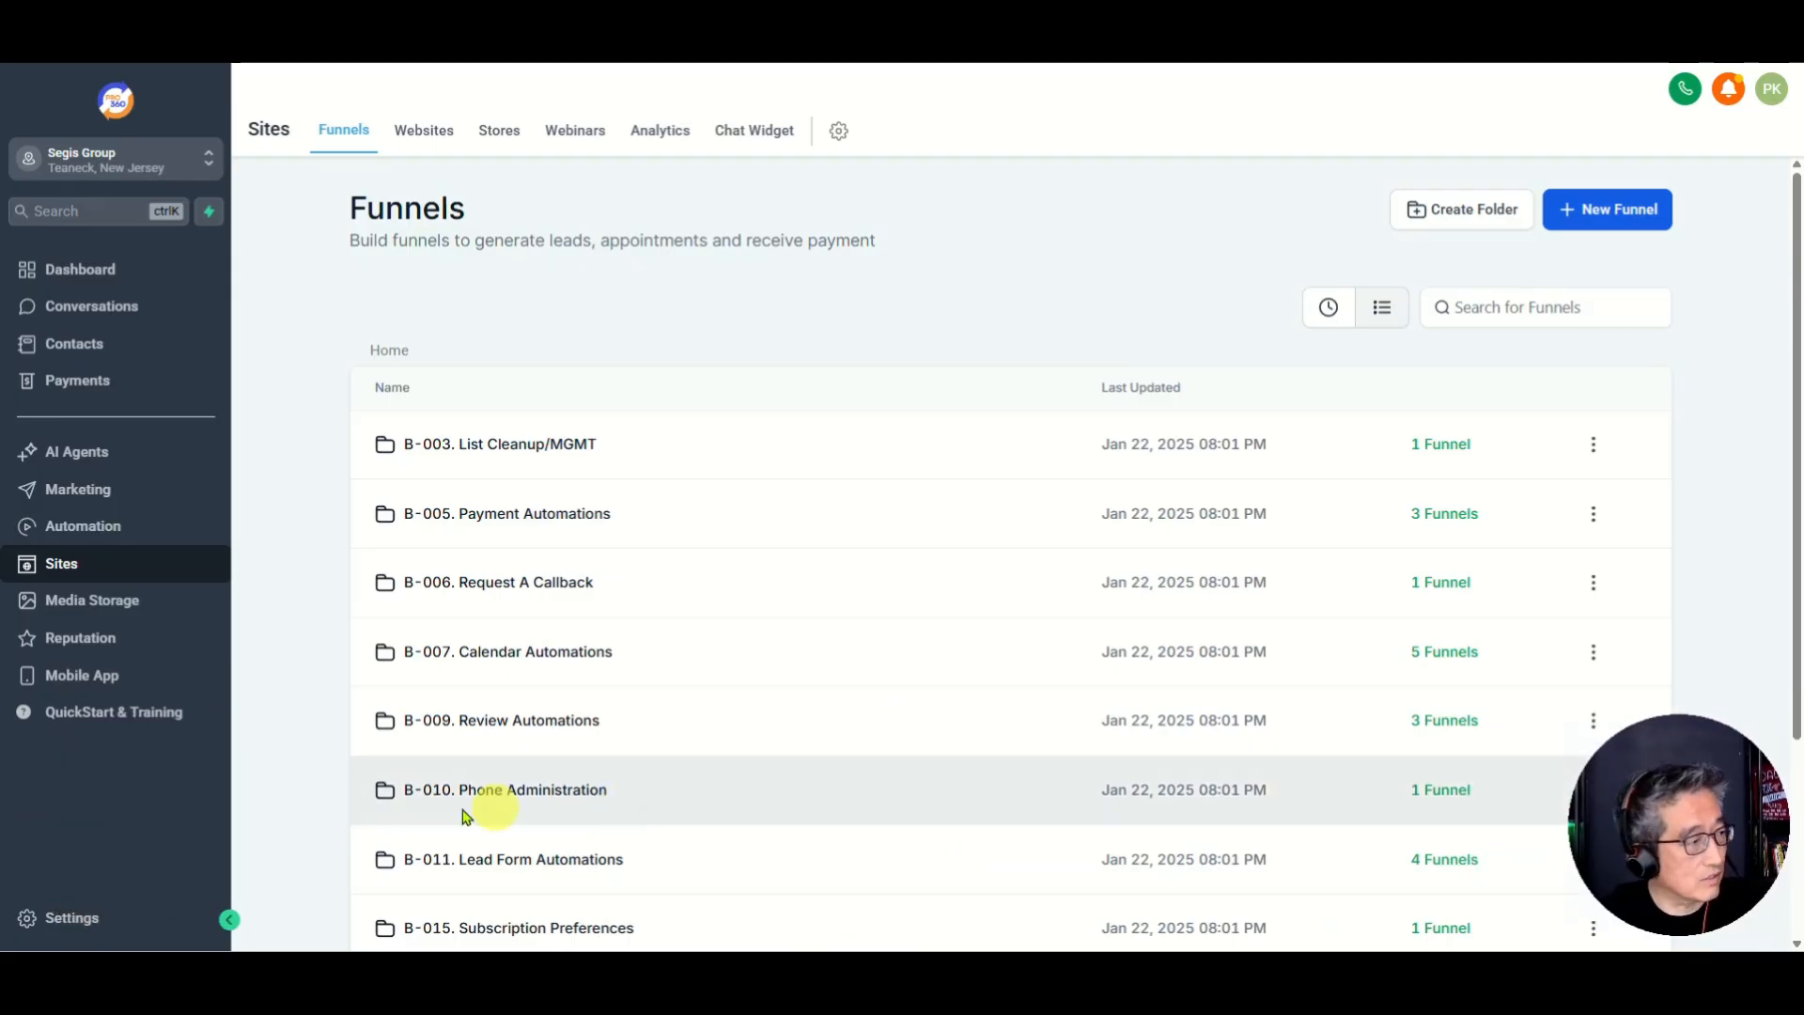
{"action": "left_click", "coordinate": [58, 918]}
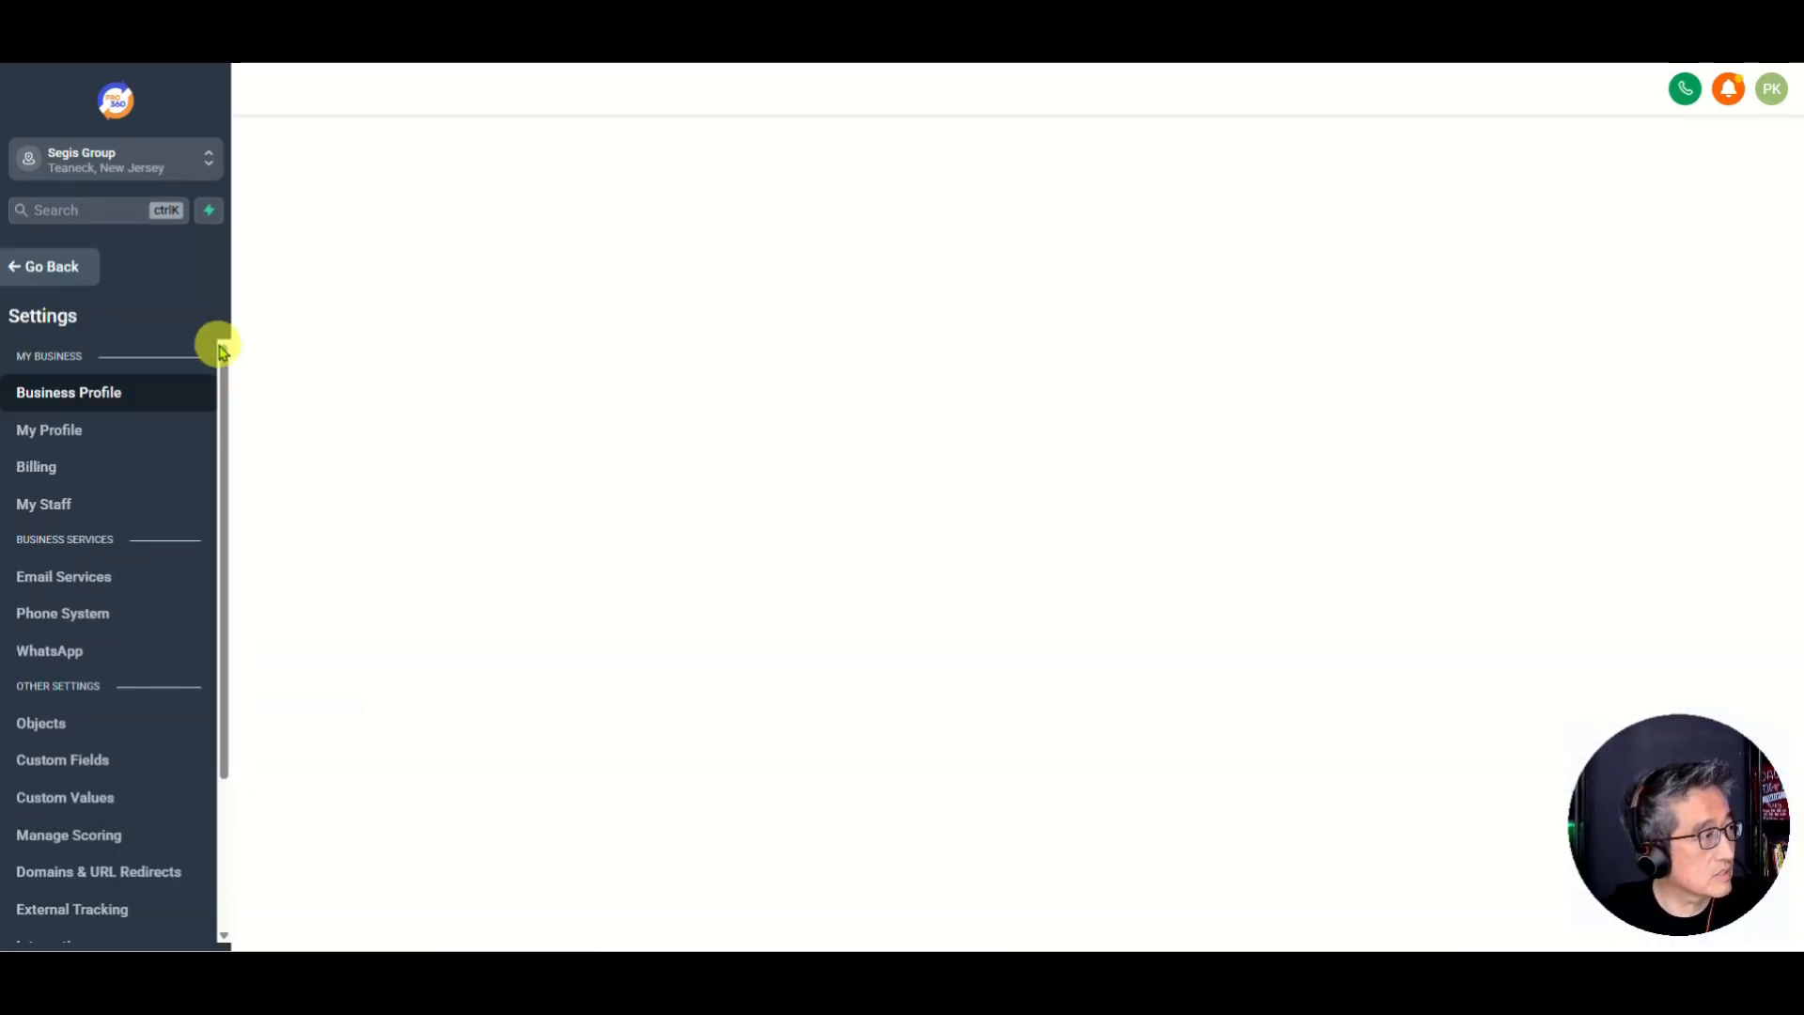
{"action": "scroll", "coordinate": [61, 752], "scroll_direction": "down", "scroll_amount": 2}
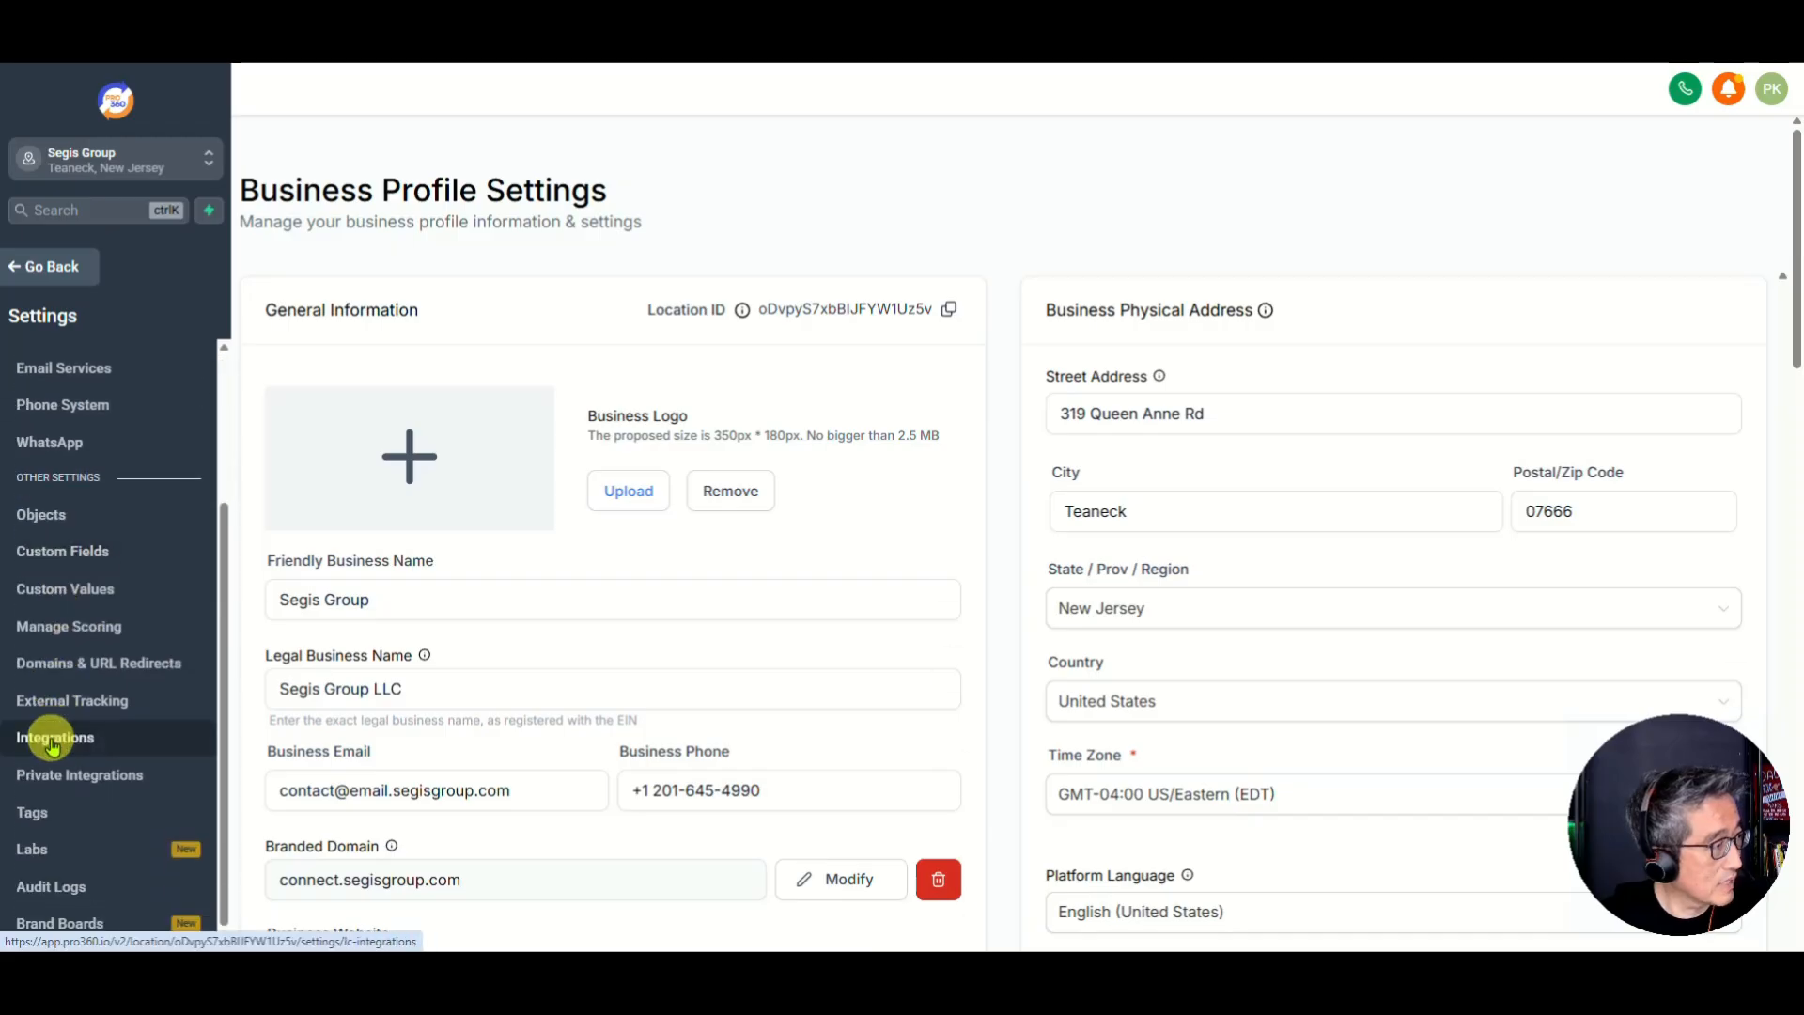
{"action": "left_click", "coordinate": [56, 861]}
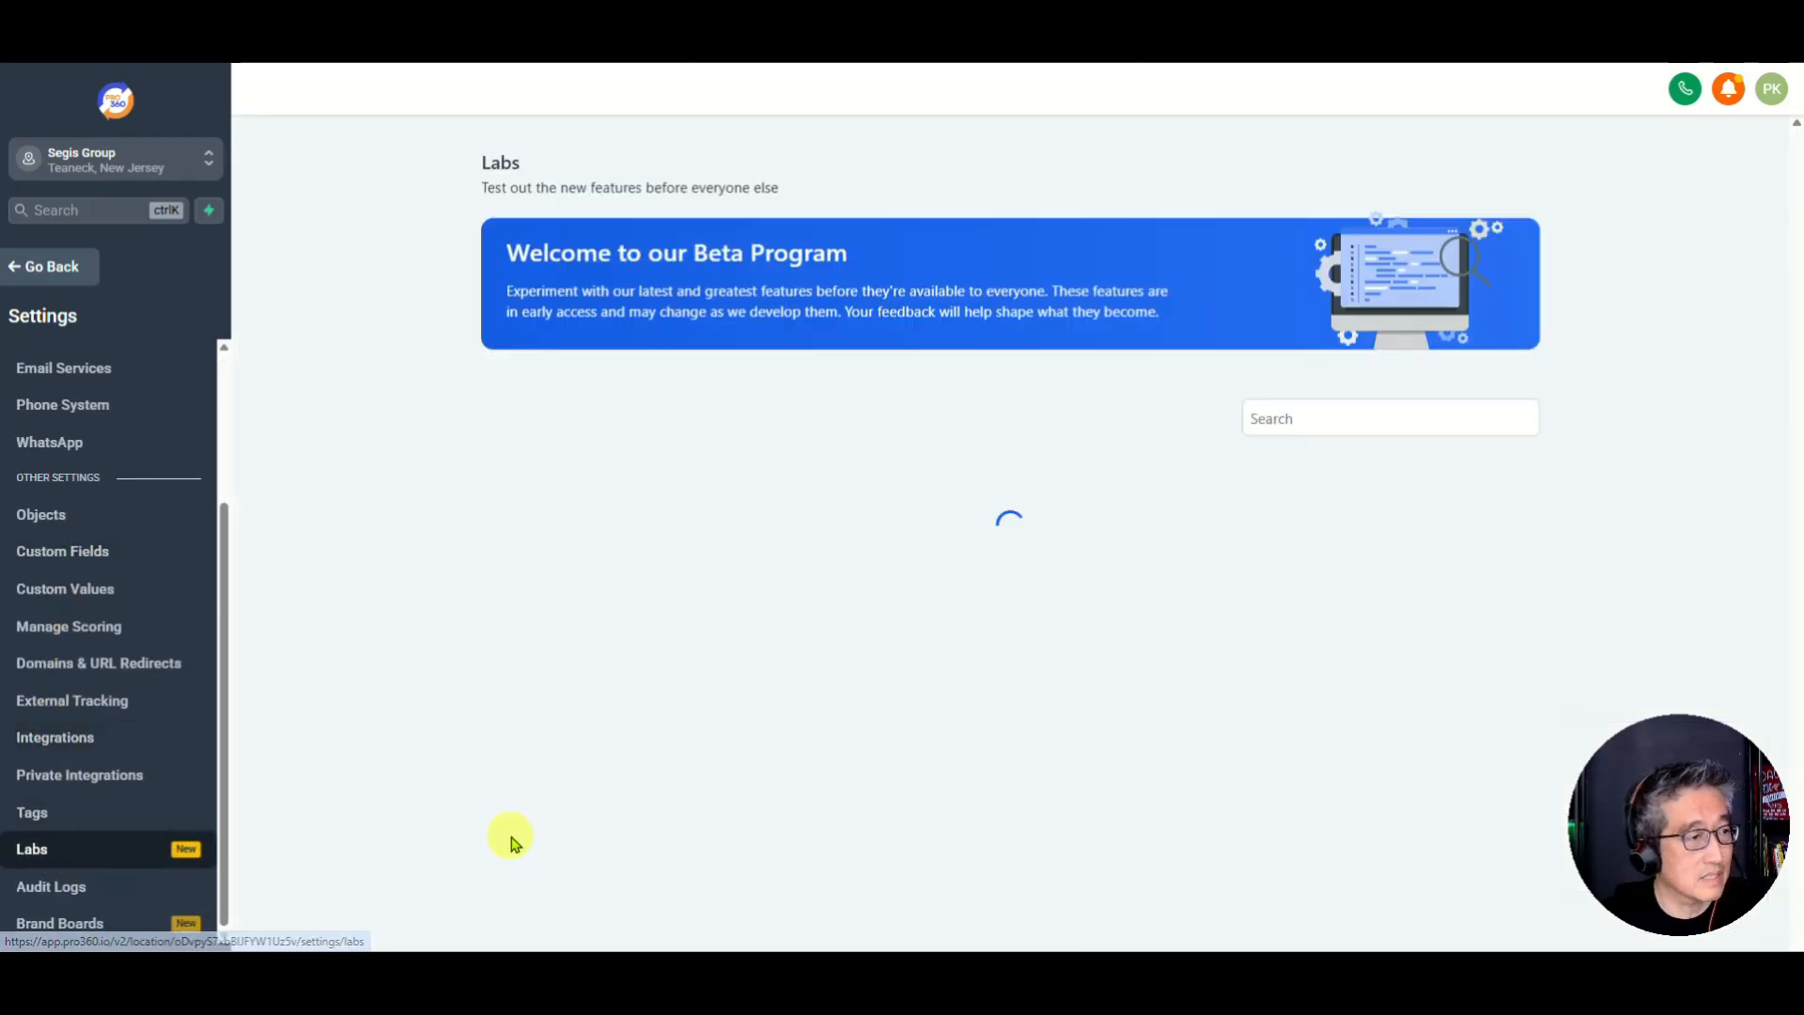
Enable the Brand New Funnel AI & Website AI beta feature.
{"action": "scroll", "coordinate": [686, 719], "scroll_direction": "down", "scroll_amount": 20}
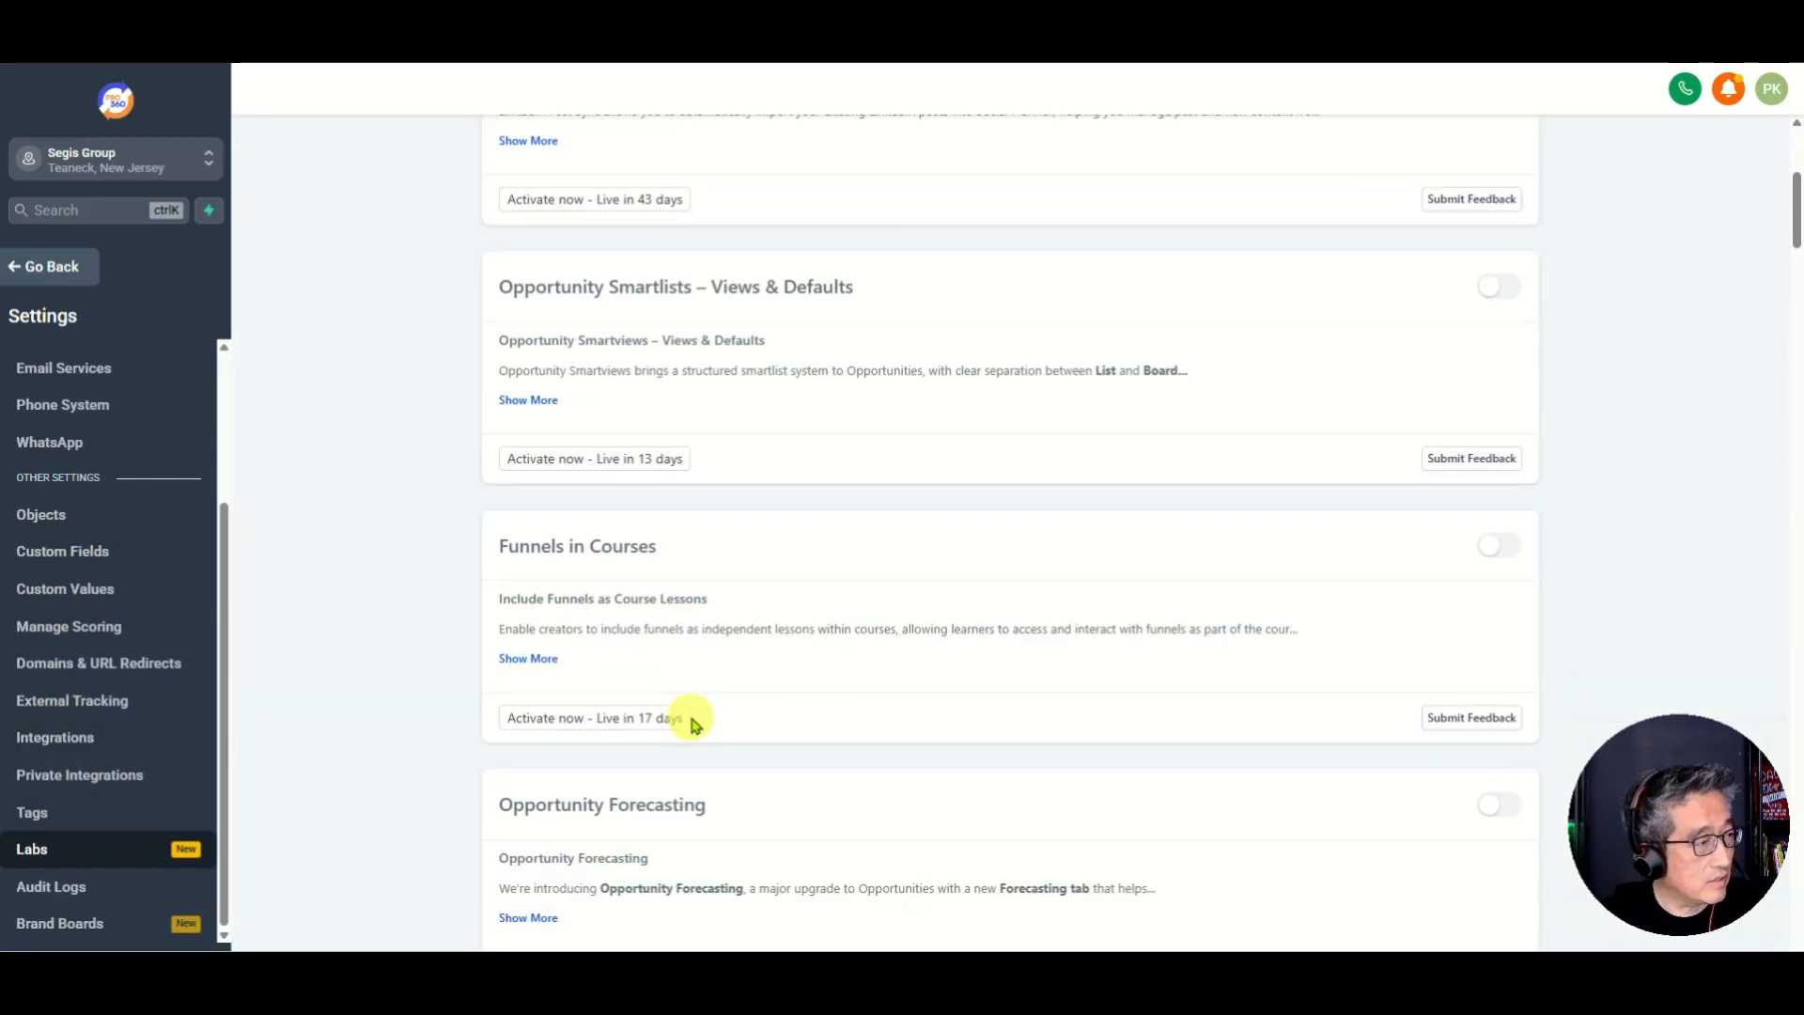
{"action": "scroll", "coordinate": [669, 719], "scroll_direction": "down", "scroll_amount": 15}
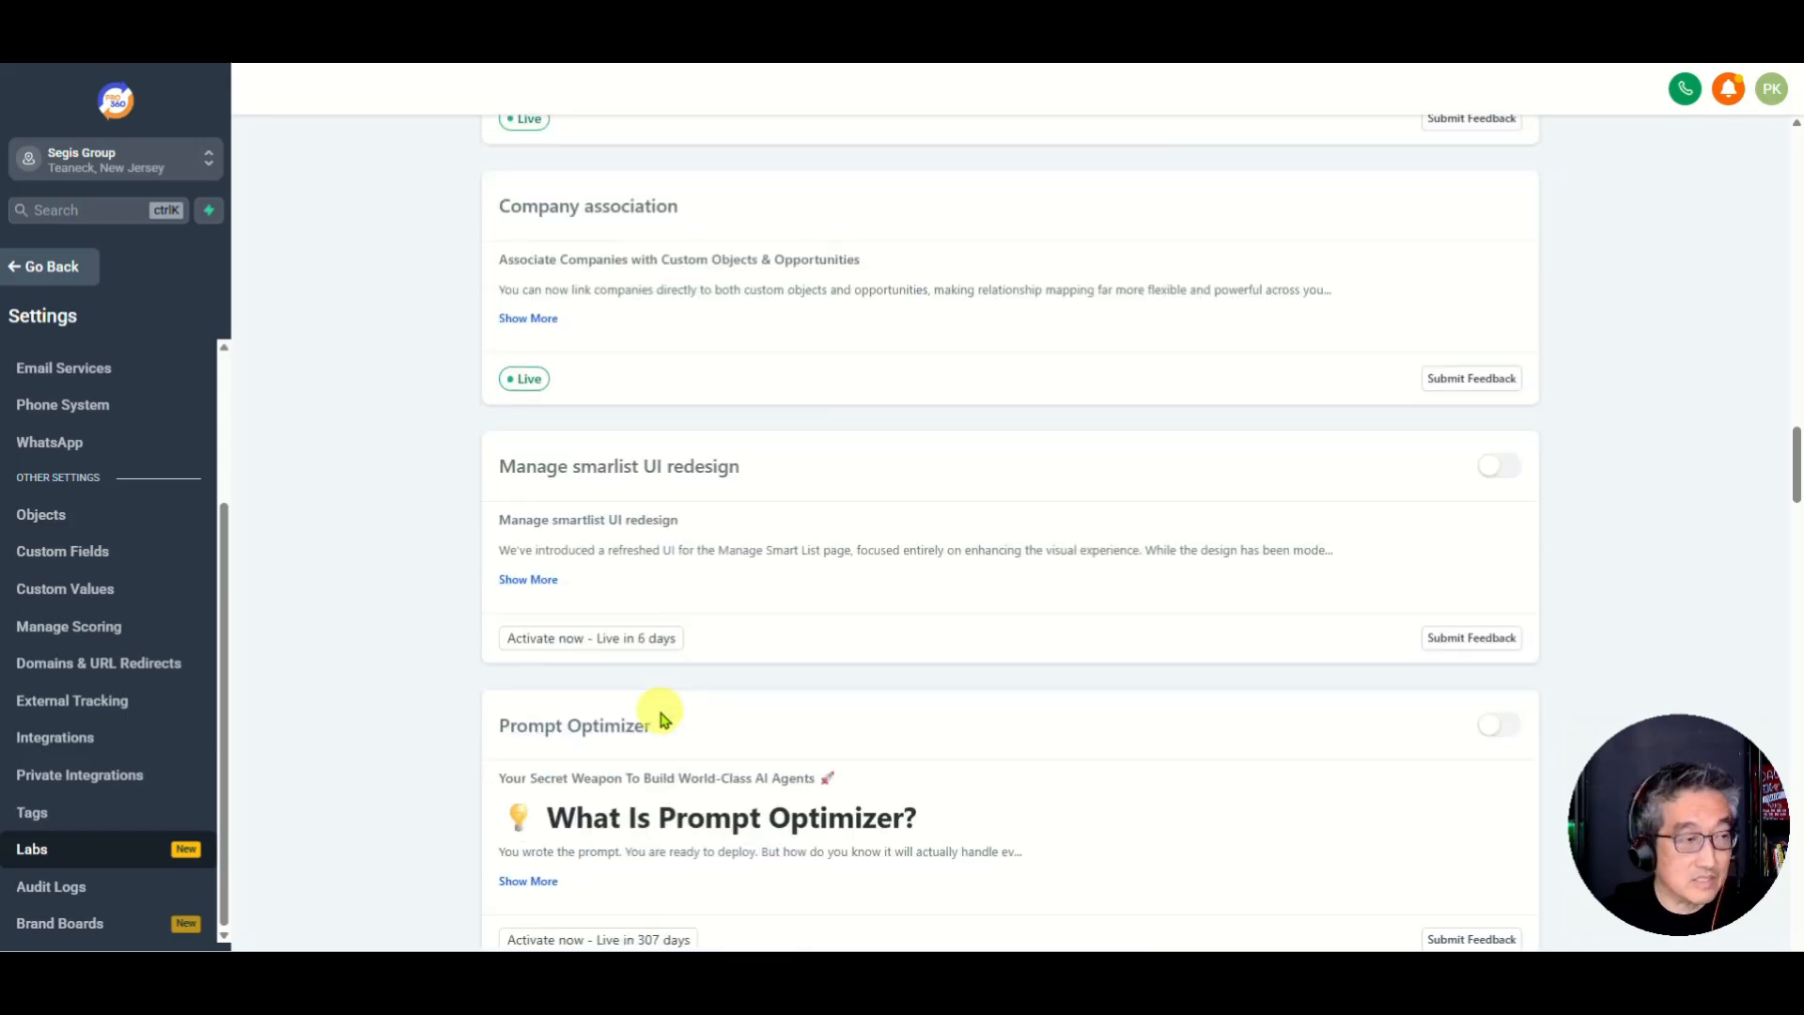
{"action": "scroll", "coordinate": [661, 738], "scroll_direction": "down", "scroll_amount": 15}
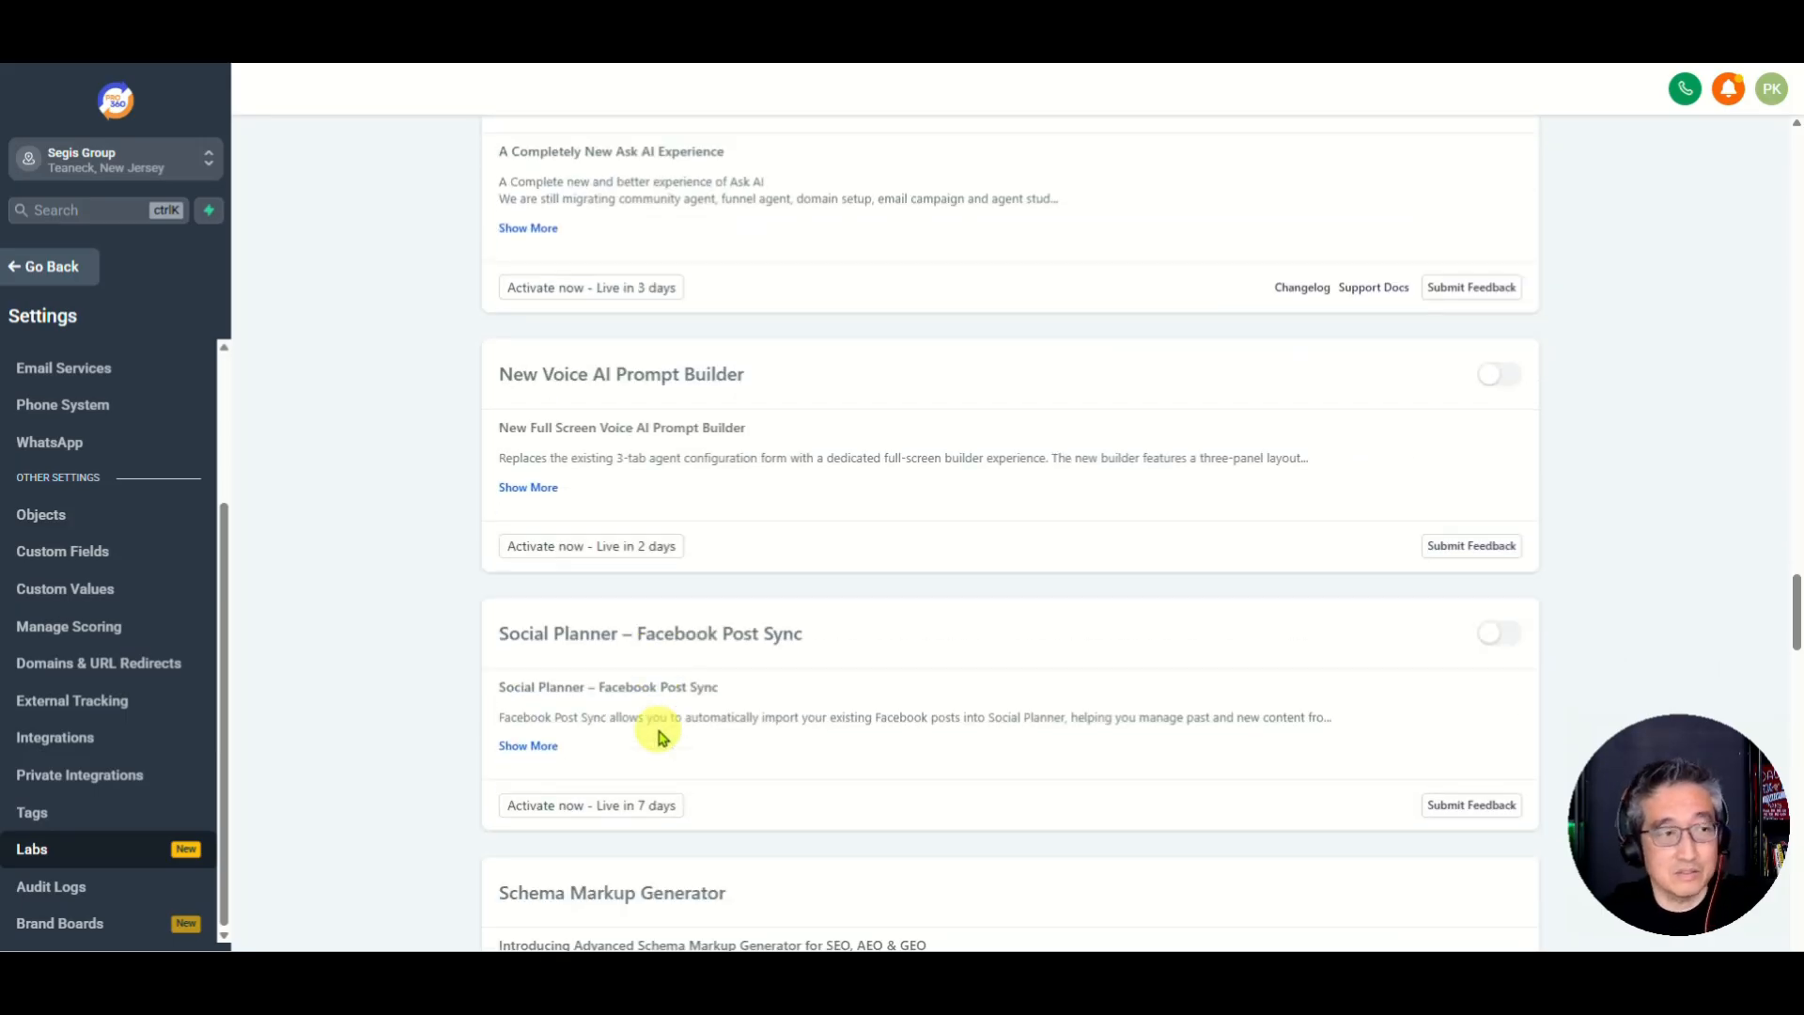
{"action": "scroll", "coordinate": [661, 742], "scroll_direction": "down", "scroll_amount": 3}
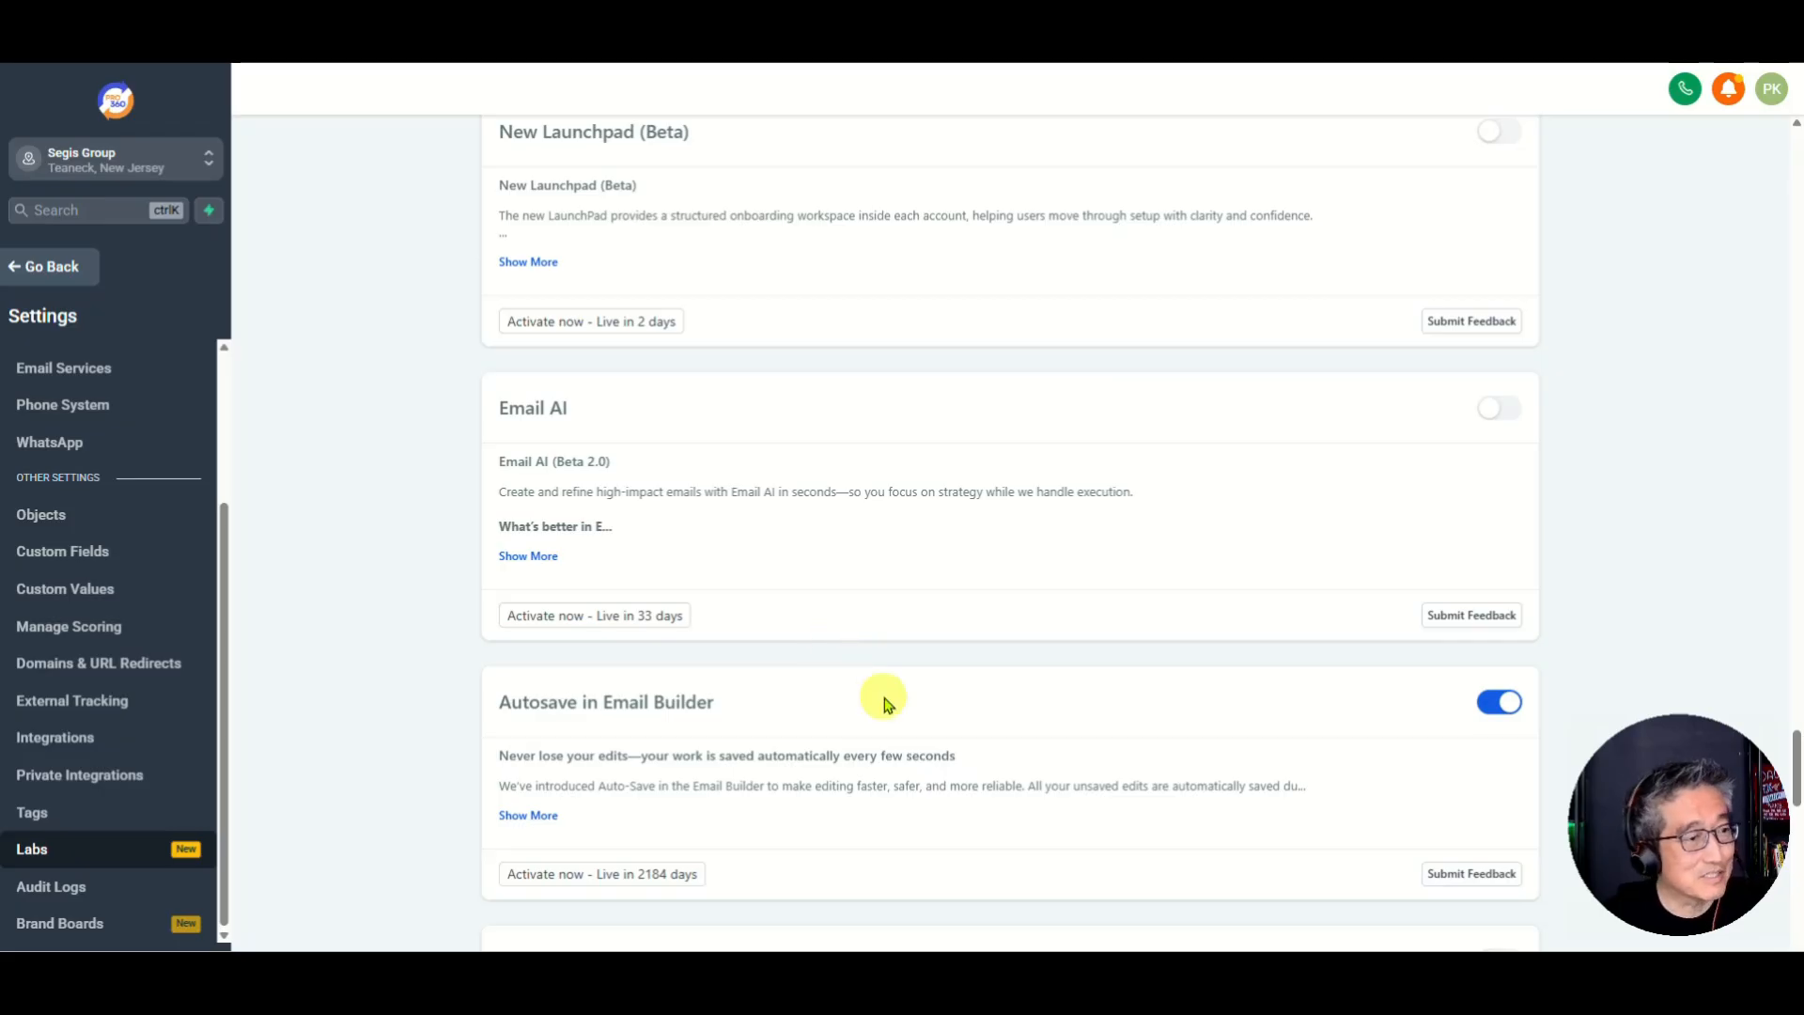
{"action": "scroll", "coordinate": [859, 682], "scroll_direction": "down", "scroll_amount": 4}
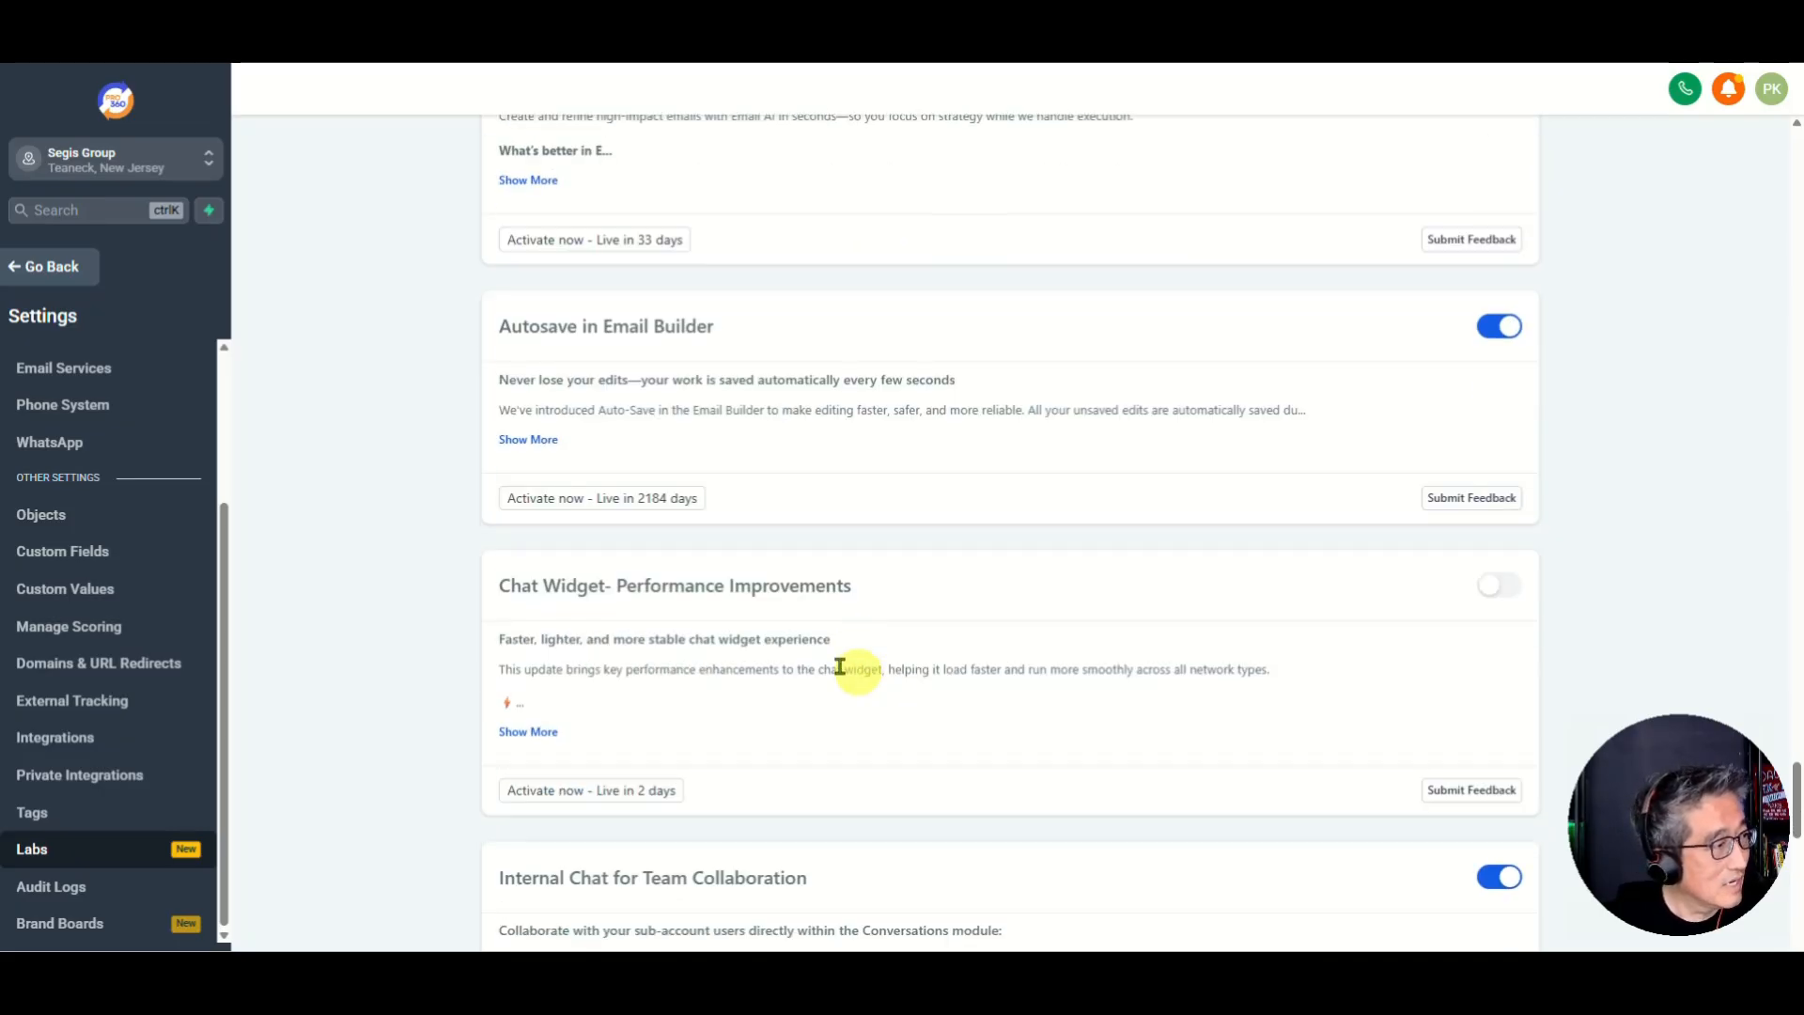
{"action": "scroll", "coordinate": [743, 635], "scroll_direction": "down", "scroll_amount": 3}
{"action": "scroll", "coordinate": [743, 634], "scroll_direction": "down", "scroll_amount": 3}
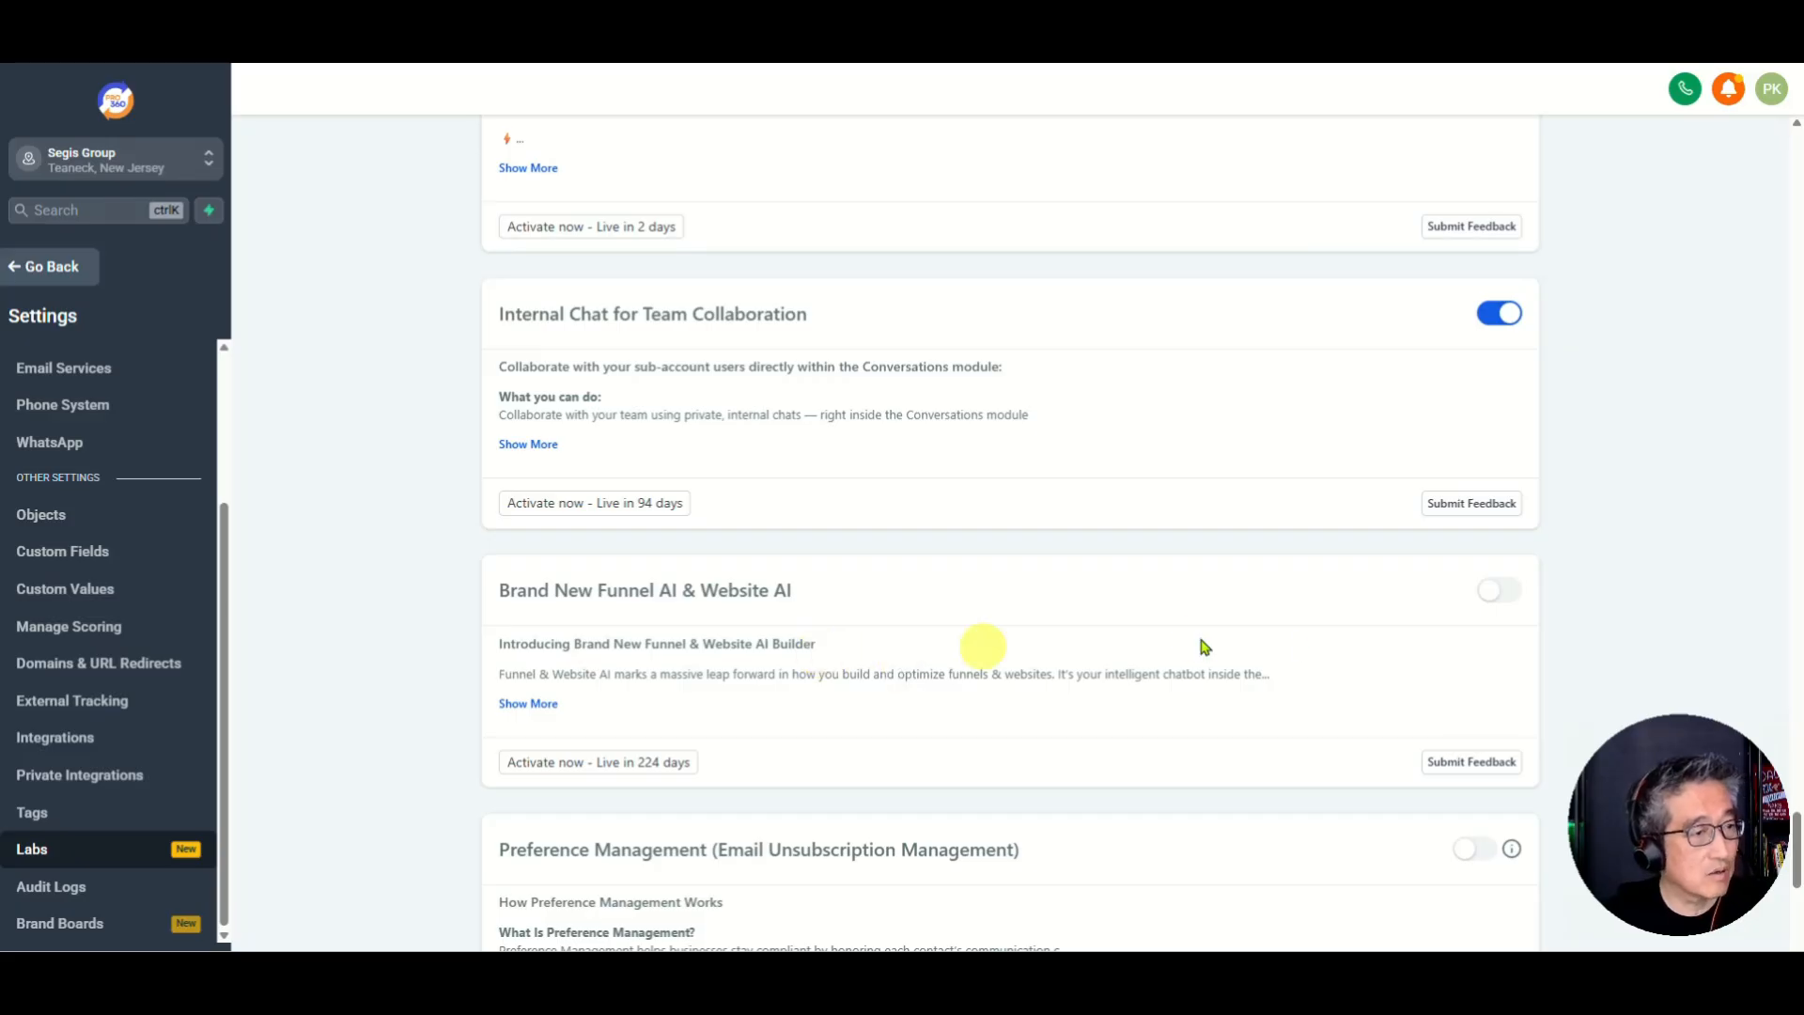
{"action": "left_click", "coordinate": [1498, 592]}
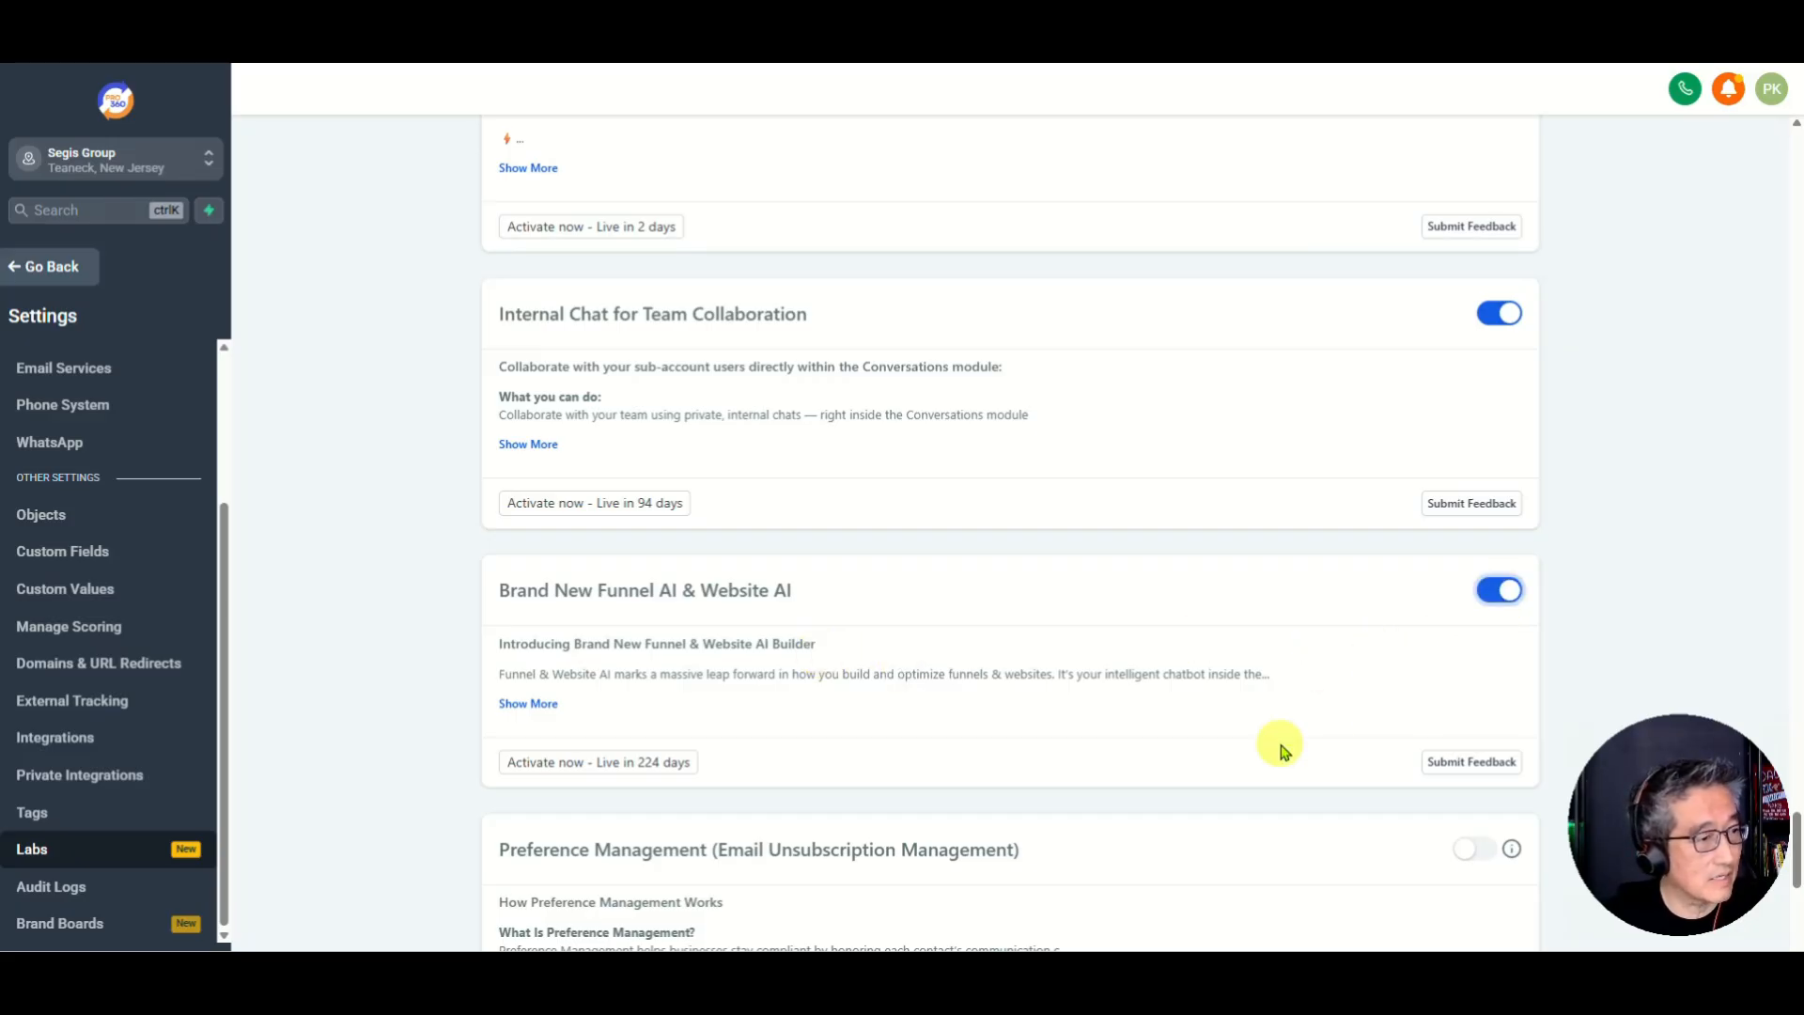
{"action": "left_click_drag", "start_coordinate": [1721, 857], "coordinate": [51, 842]}
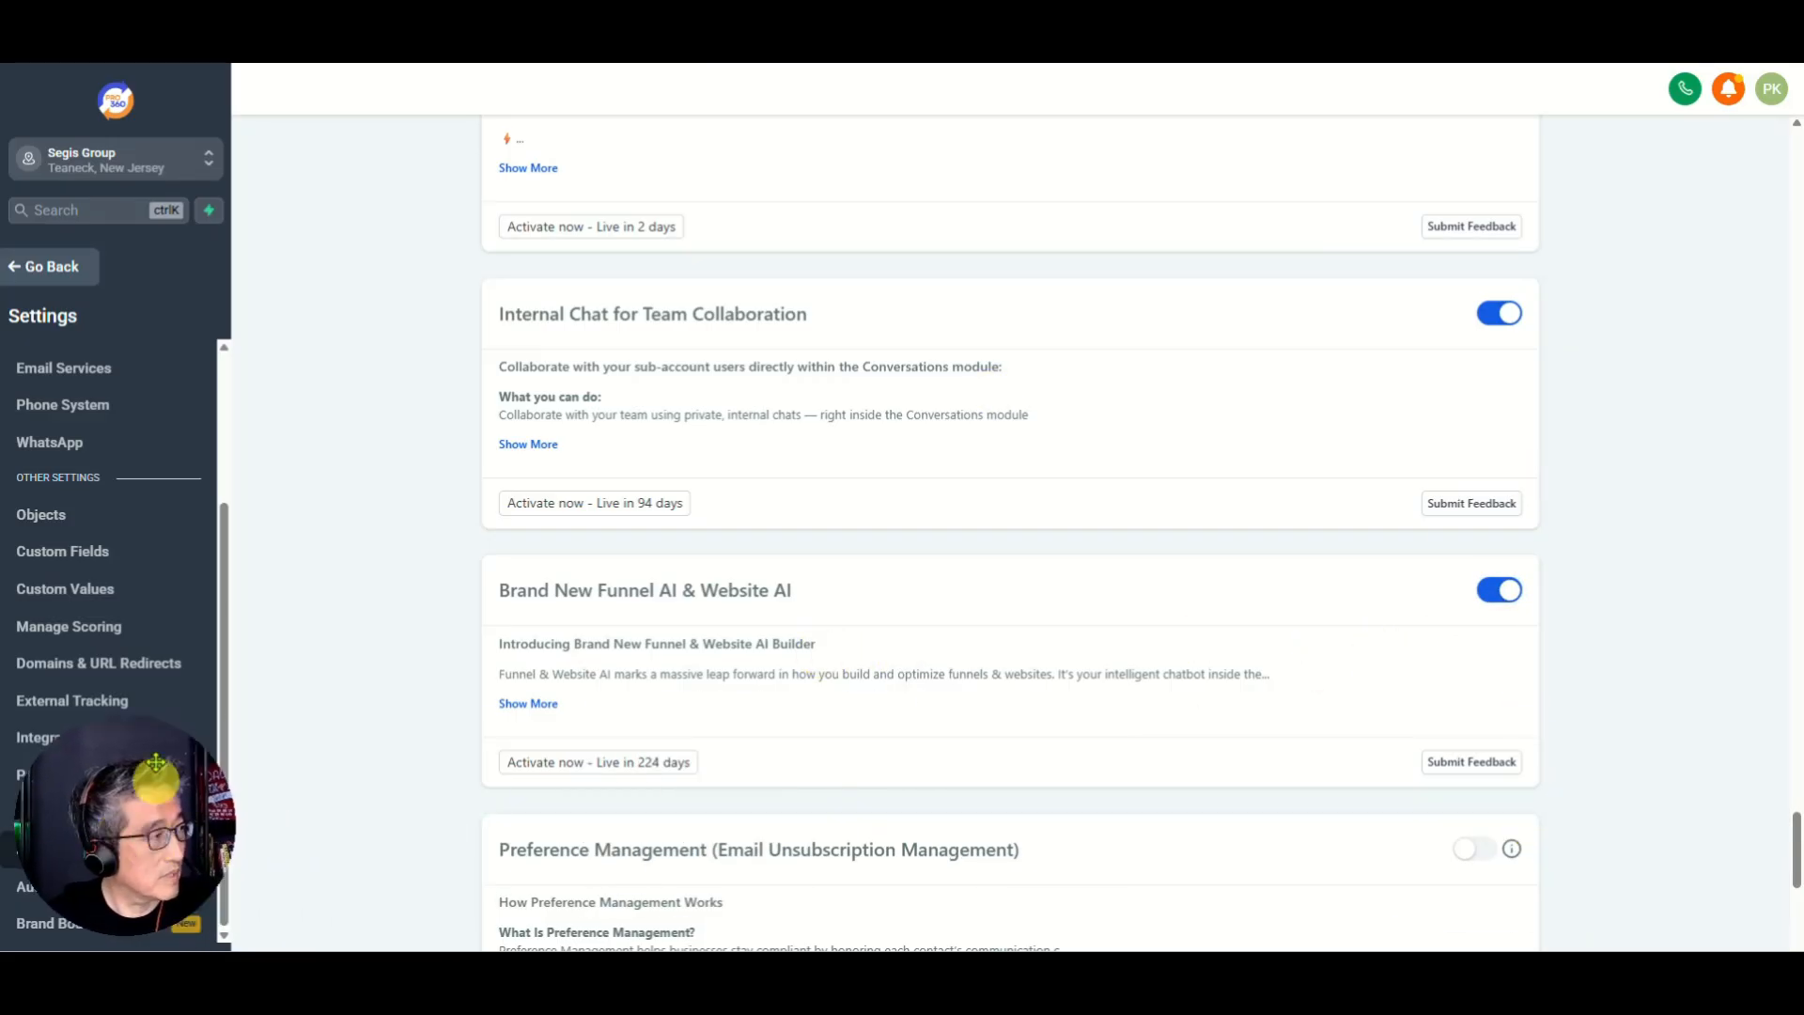
Return to the websites list under Sites and start building a new website with AI.
{"action": "left_click", "coordinate": [42, 272]}
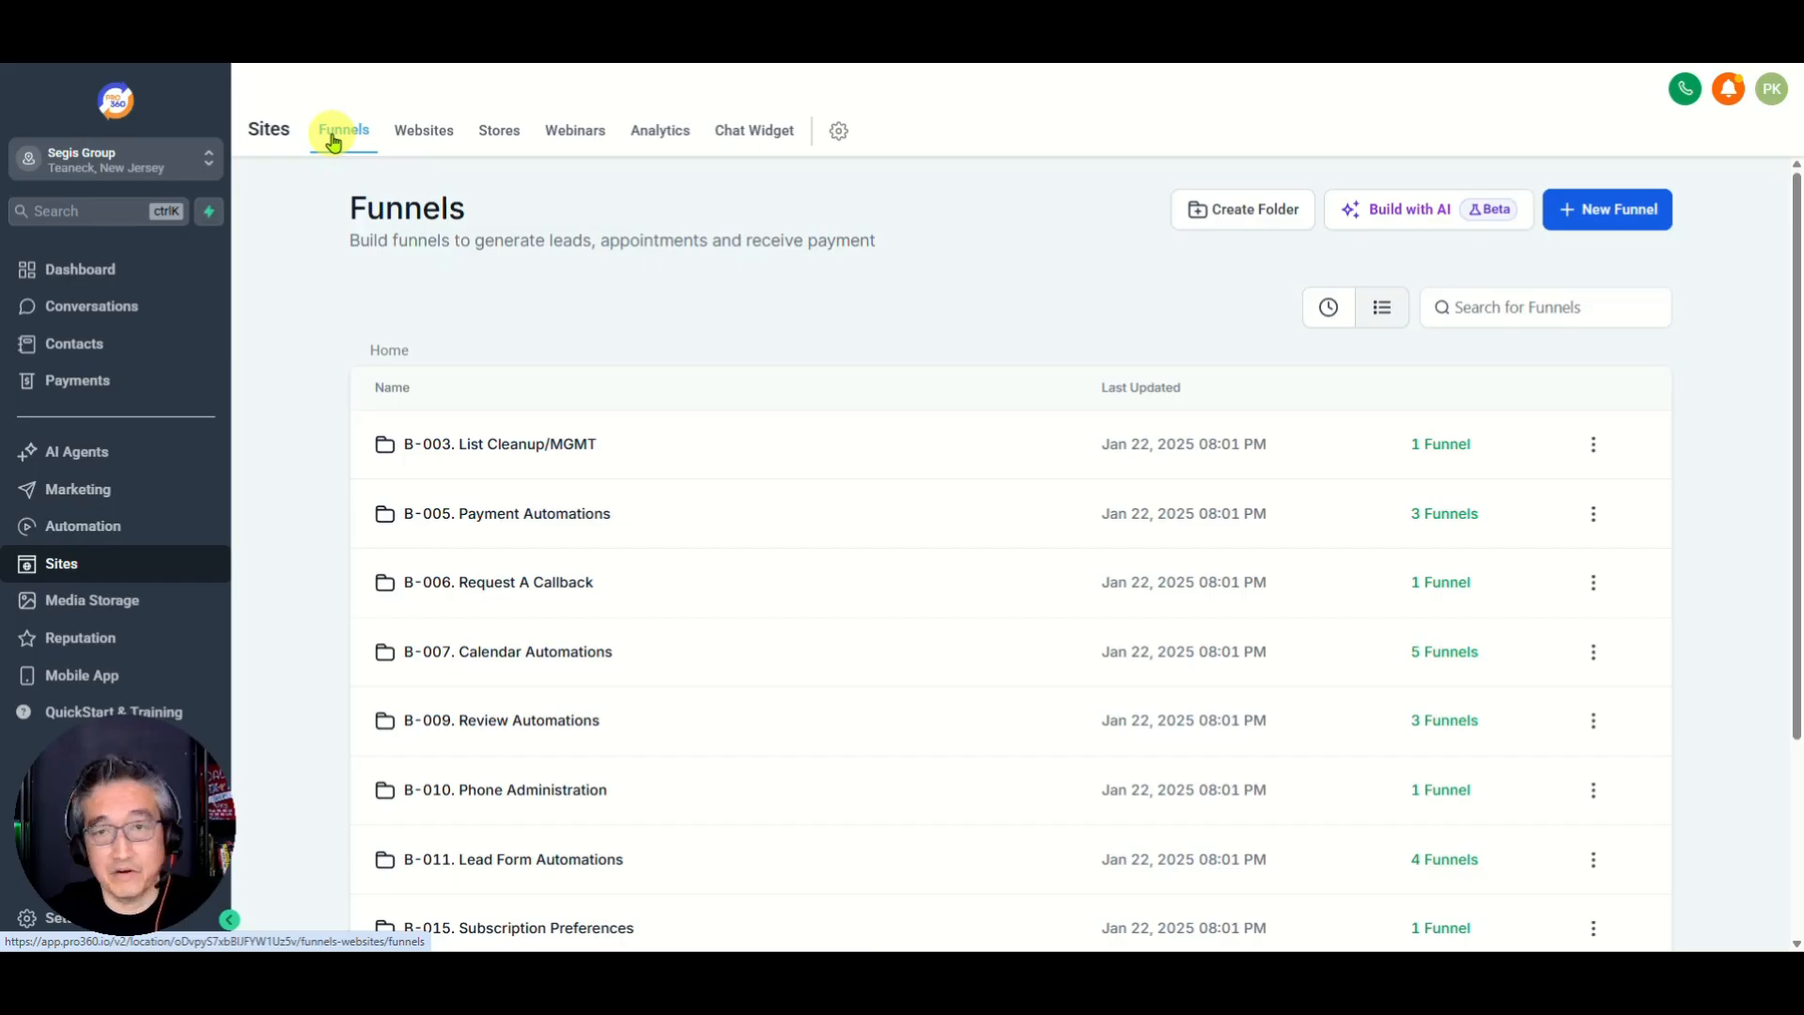
{"action": "left_click", "coordinate": [414, 133]}
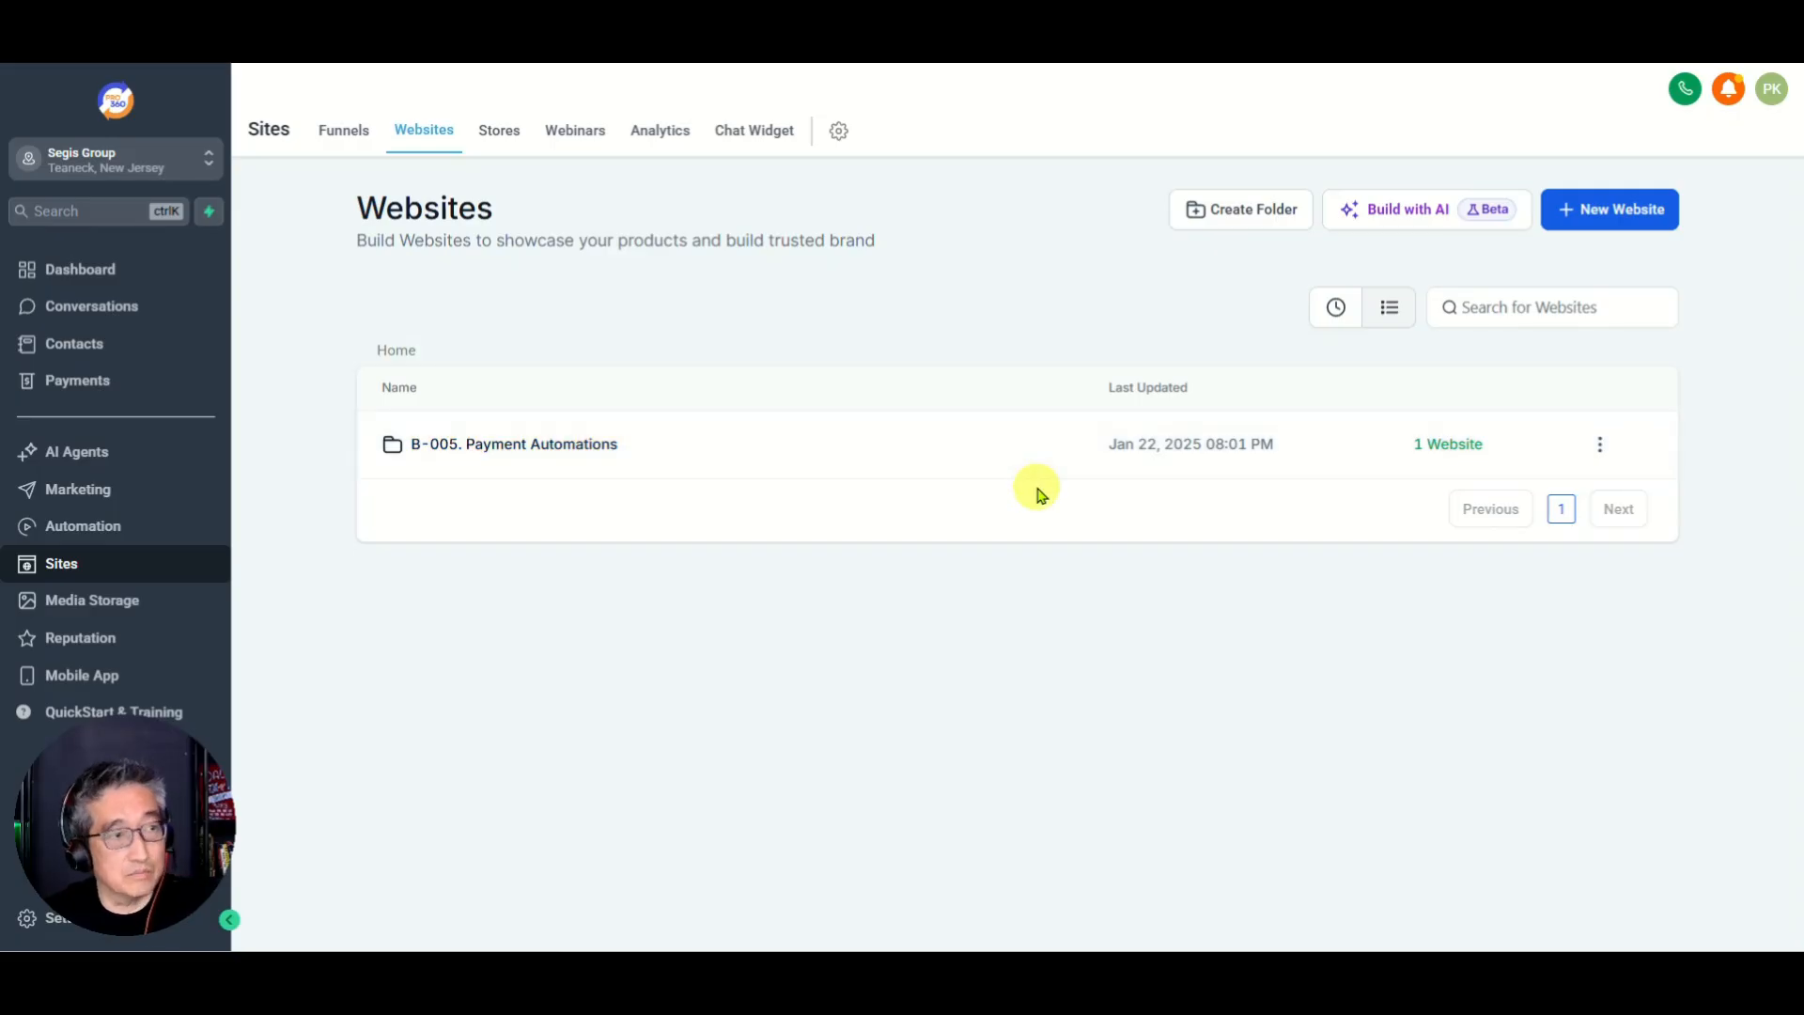
{"action": "left_click", "coordinate": [1423, 210]}
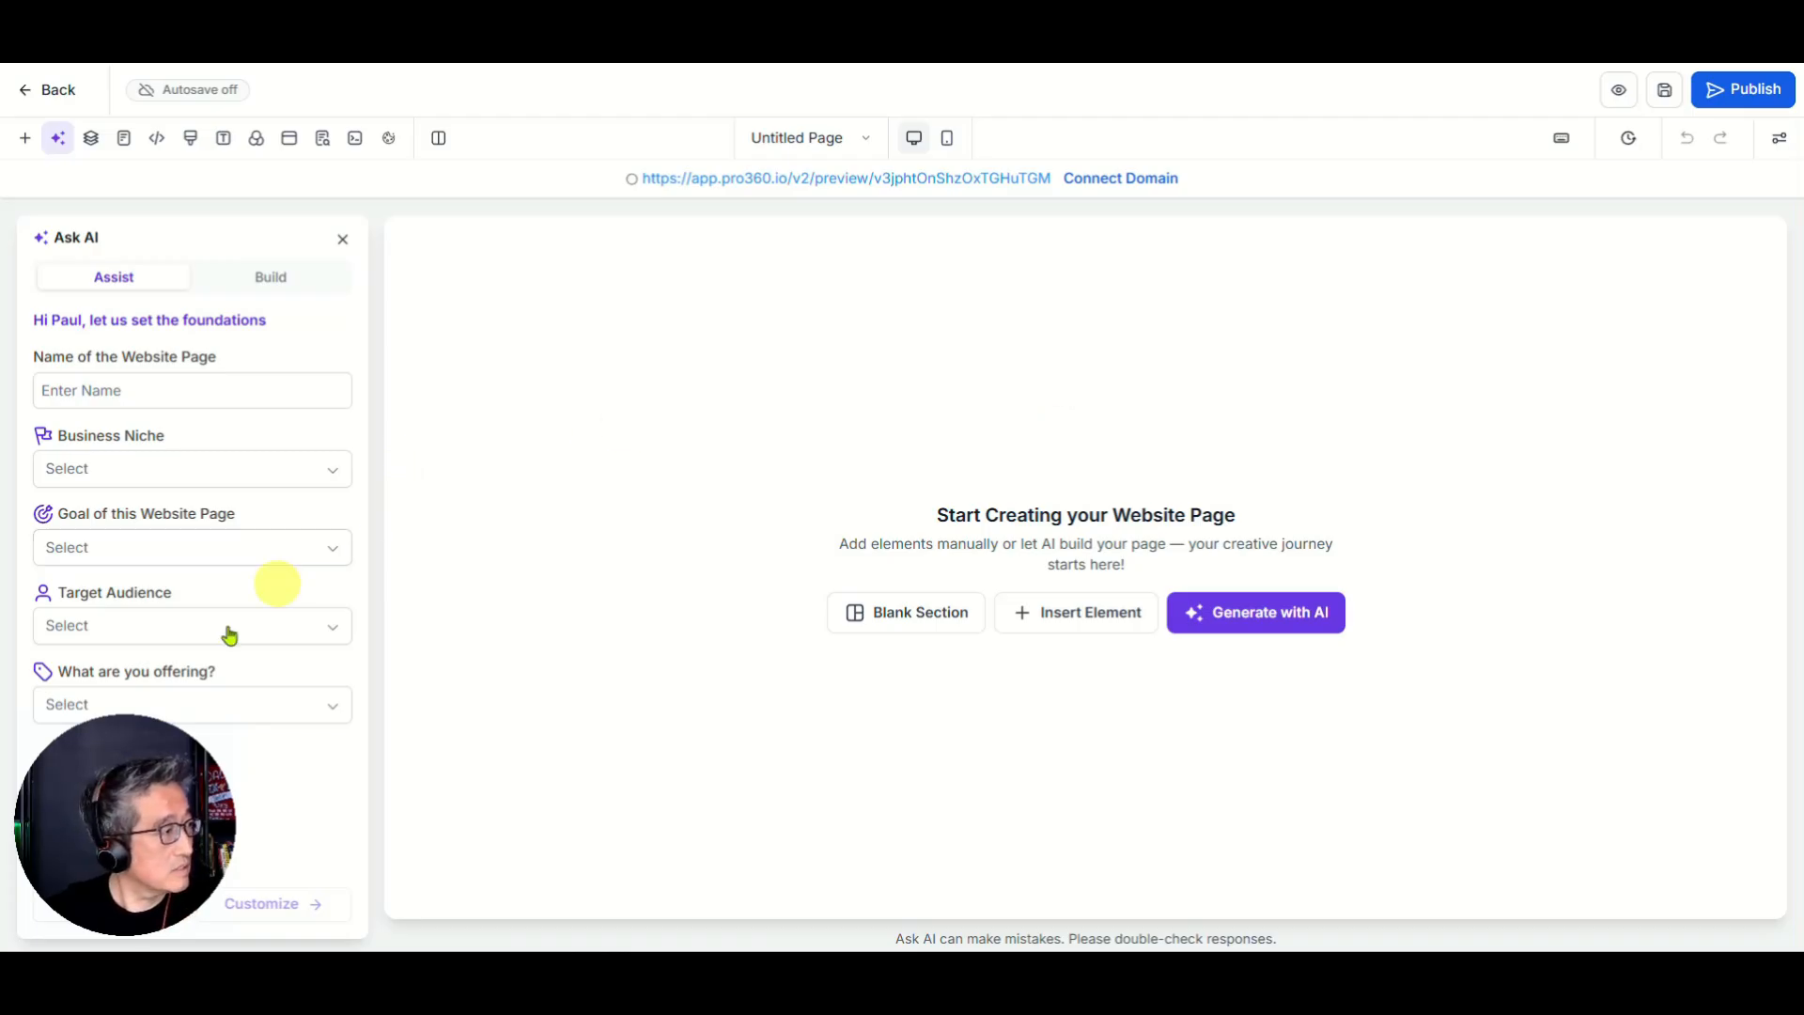
Name the website page Segis Group and set its business niche to Real Estate.
{"action": "left_click_drag", "start_coordinate": [99, 851], "coordinate": [1616, 829]}
{"action": "left_click", "coordinate": [123, 387]}
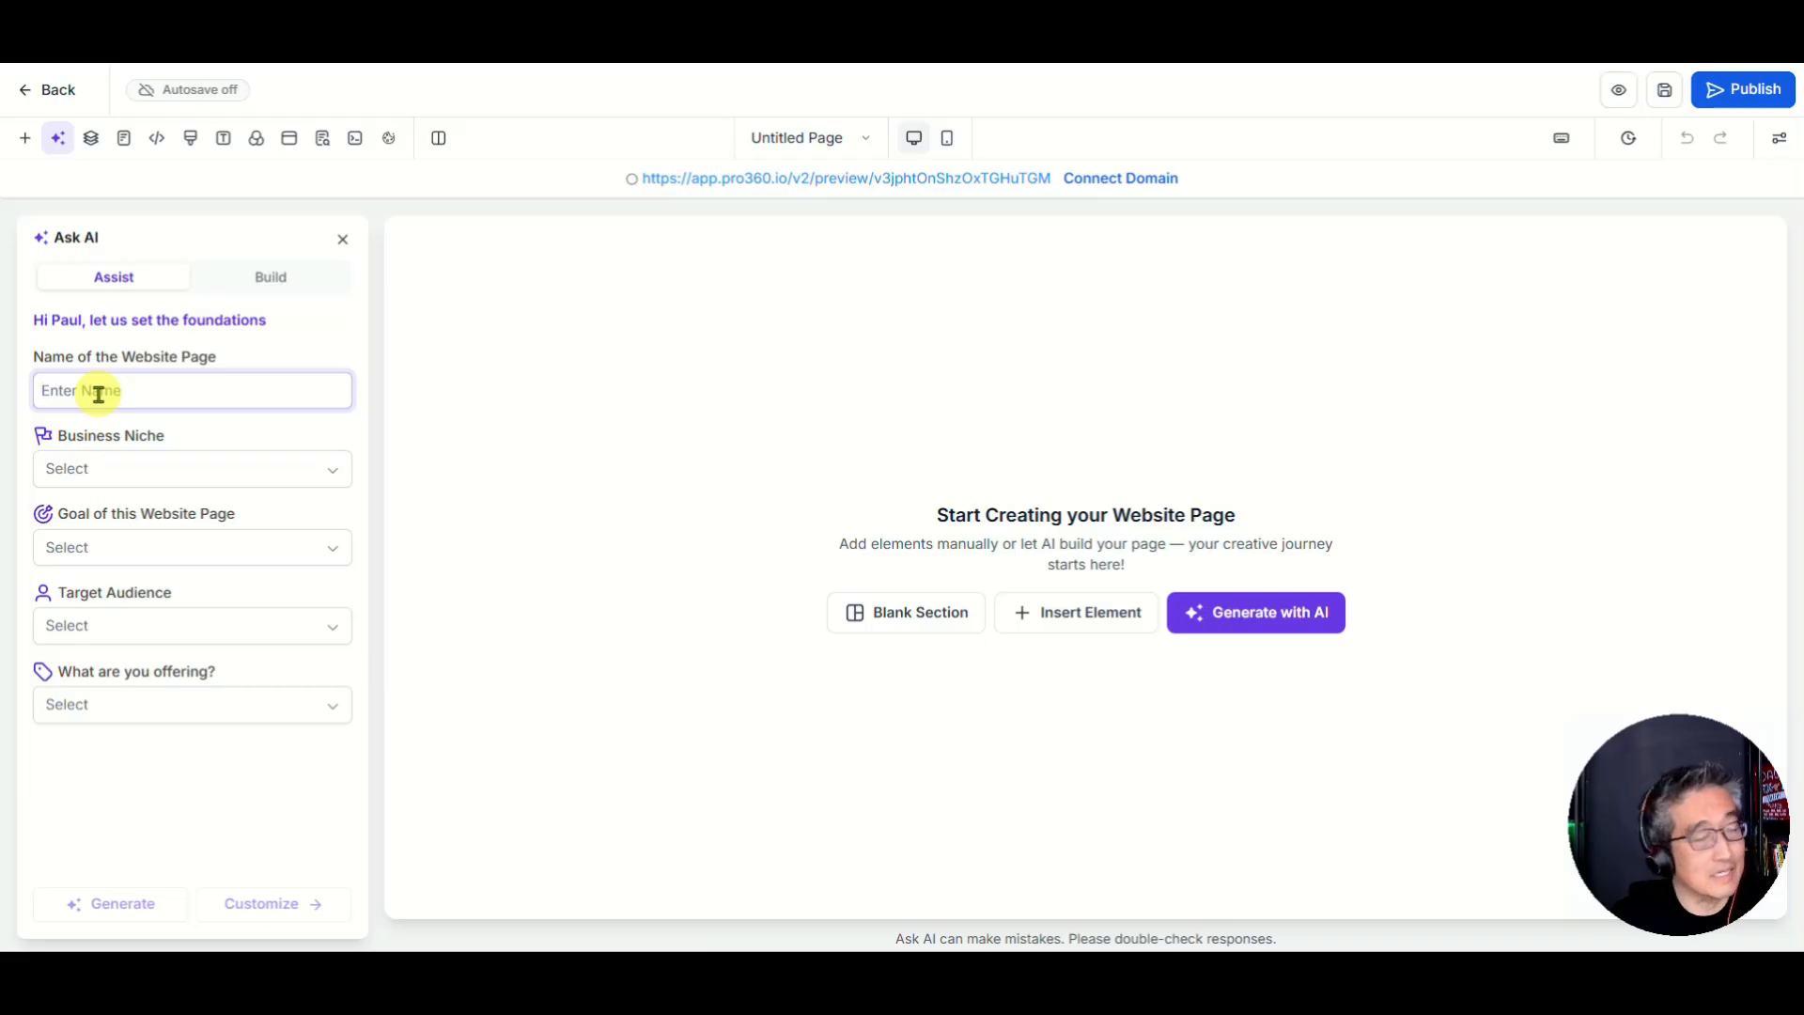
{"action": "type", "text": "Segis"}
{"action": "type", "text": "Group"}
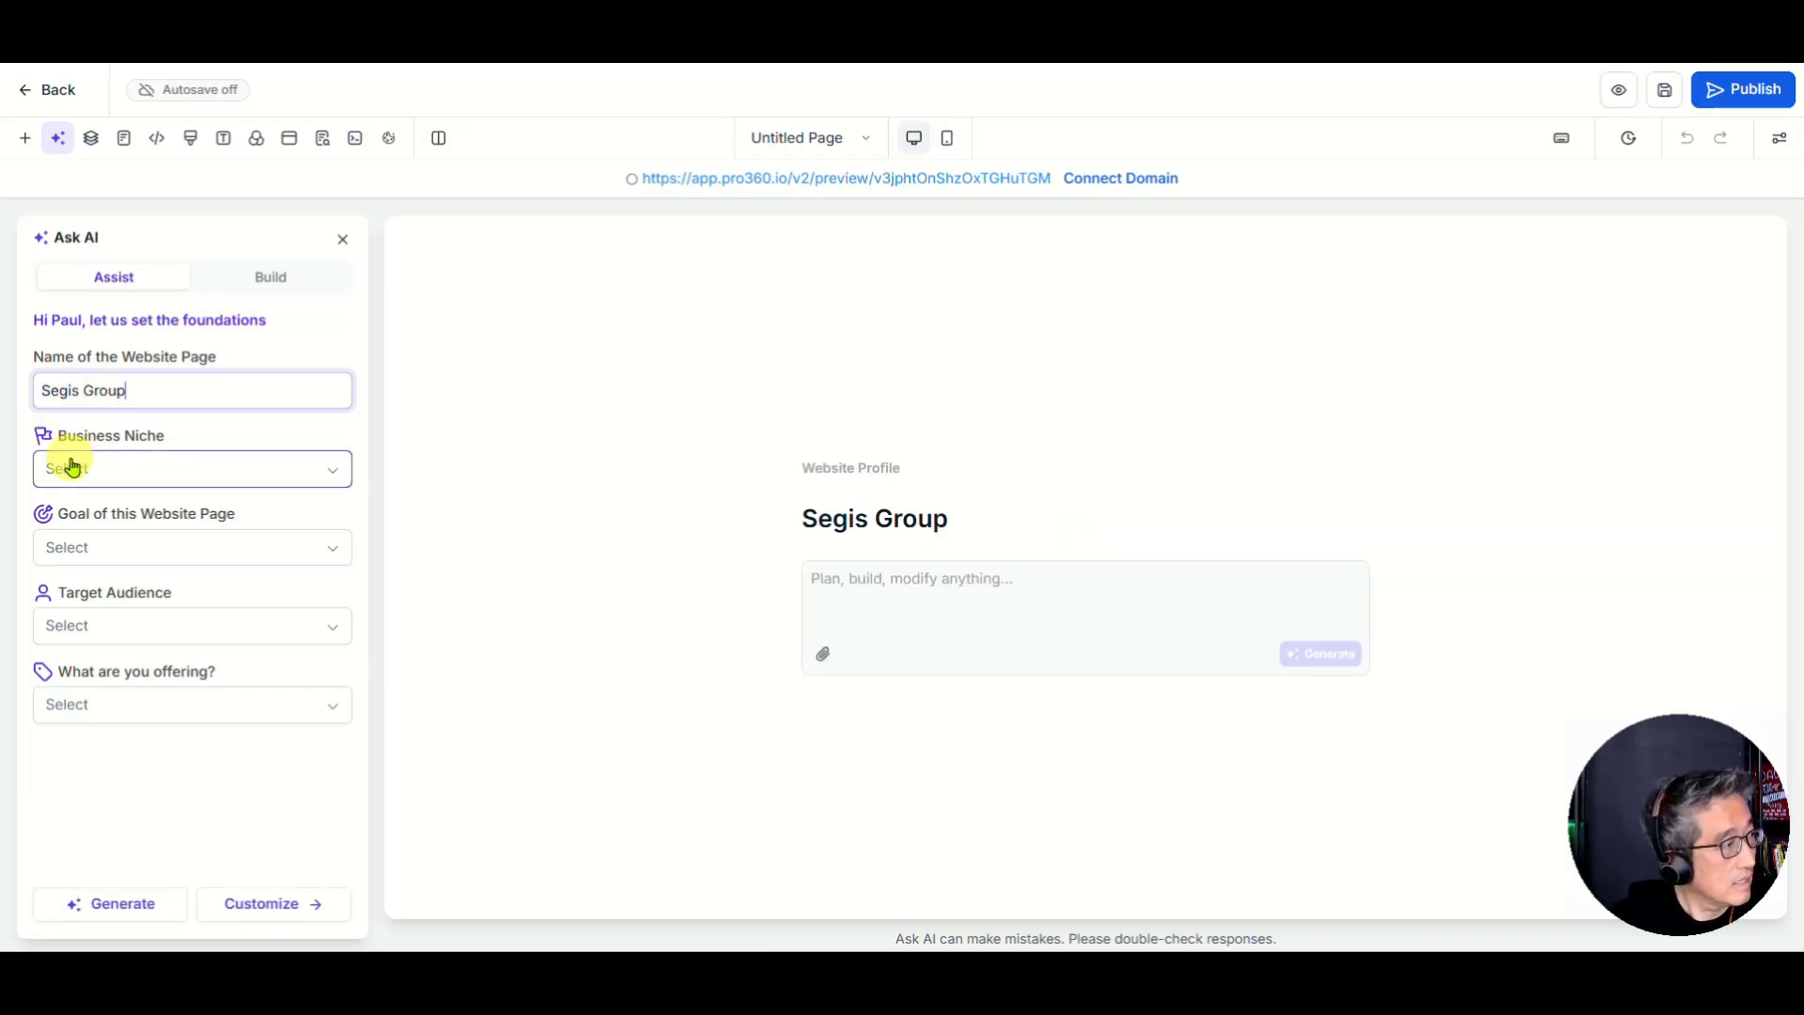
{"action": "left_click", "coordinate": [312, 470]}
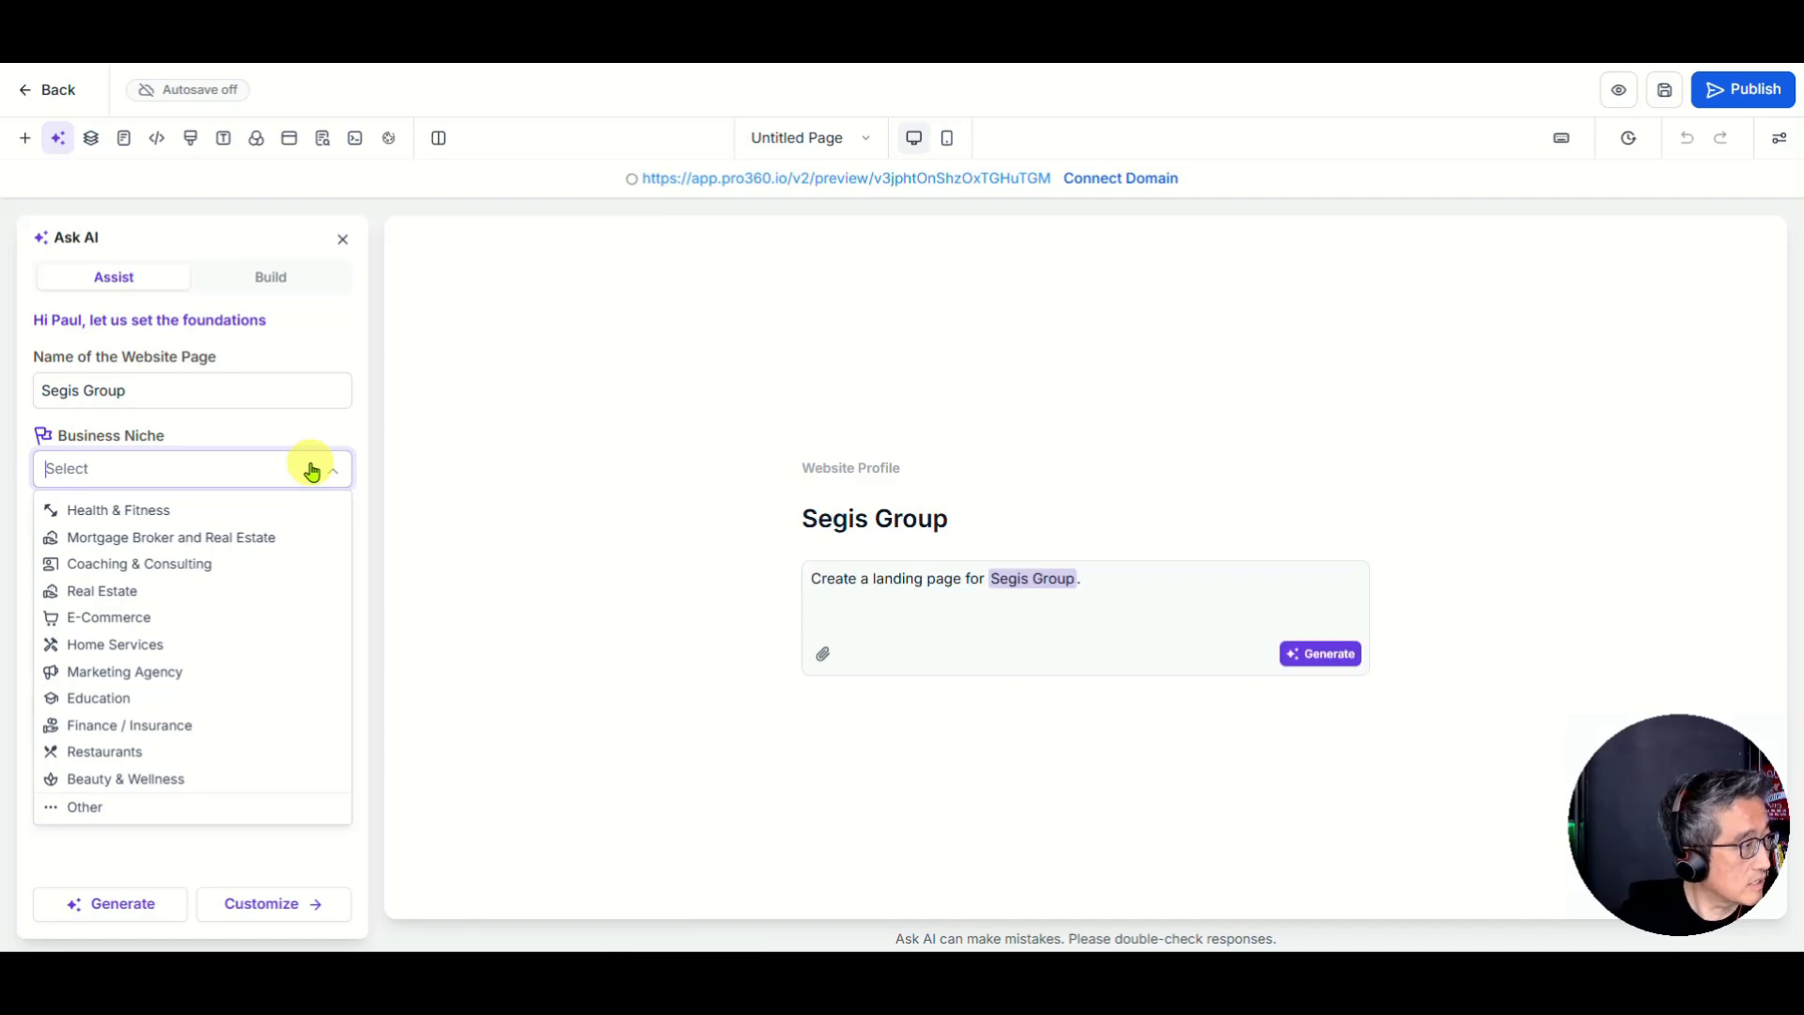
{"action": "left_click", "coordinate": [103, 592]}
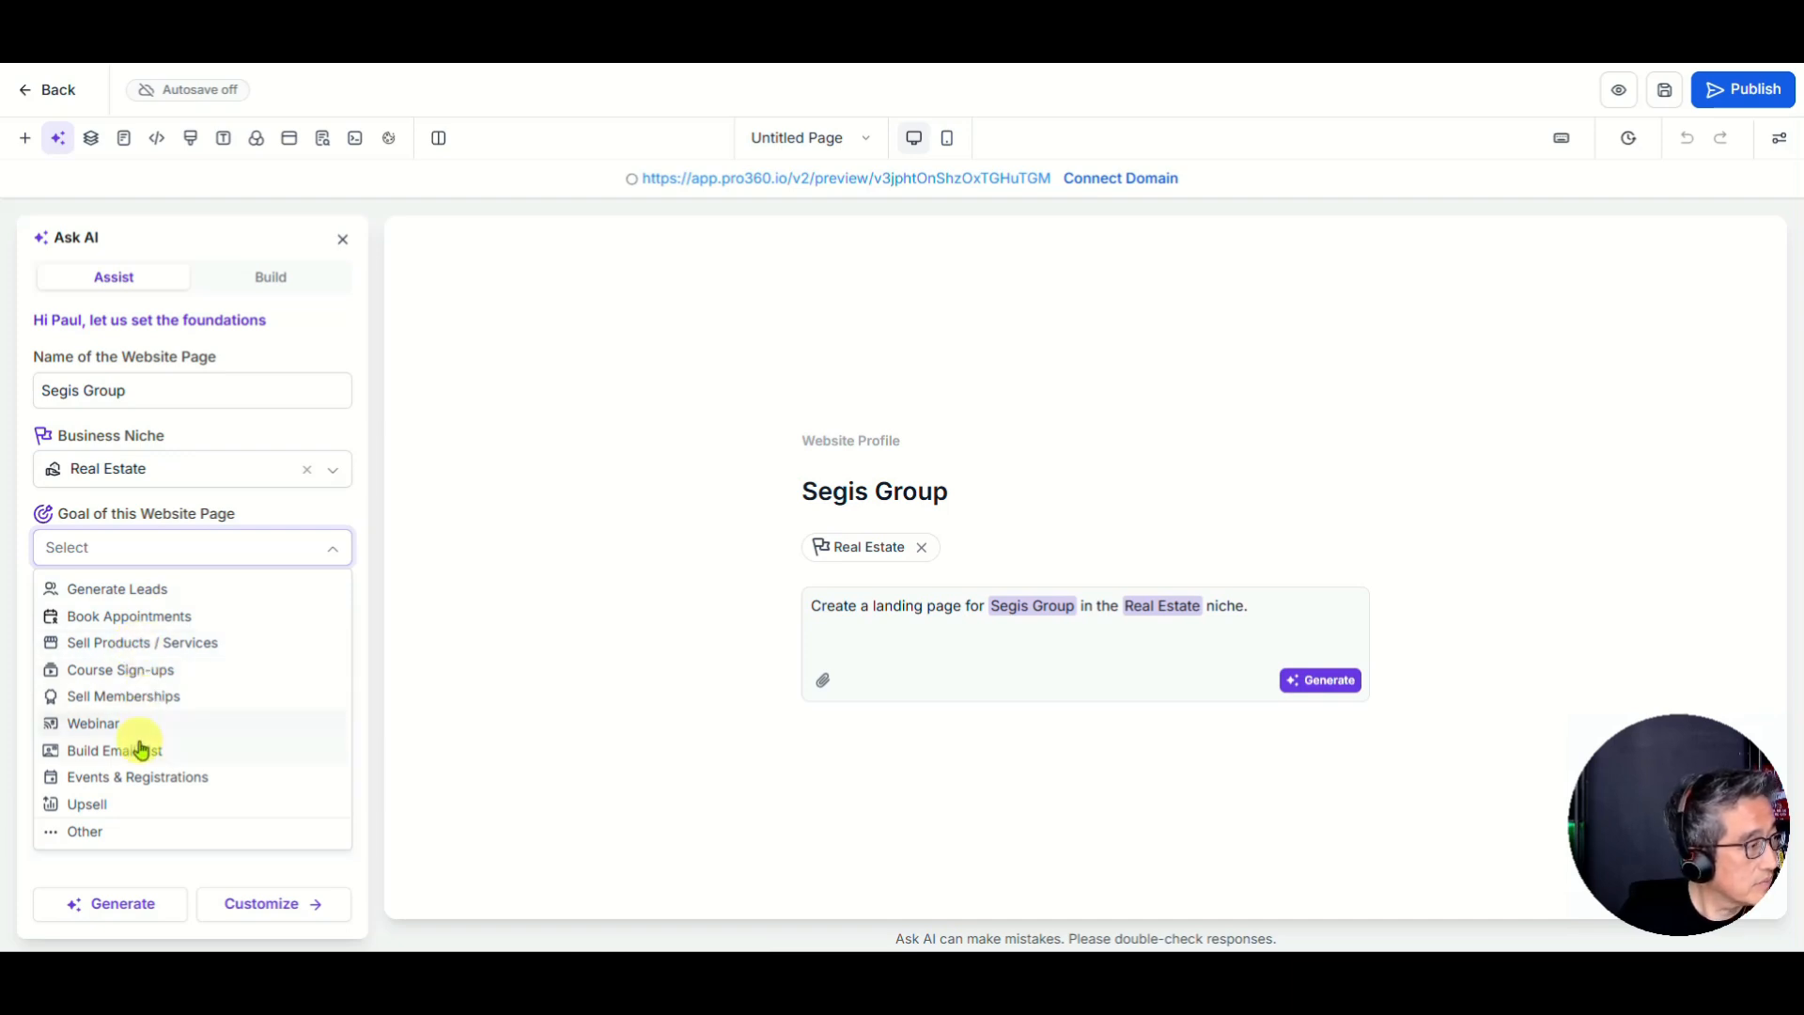
Set the page's goal to Generate Leads, target audience to Individuals / Consumers, and offering to Free Consultation.
{"action": "left_click", "coordinate": [141, 590]}
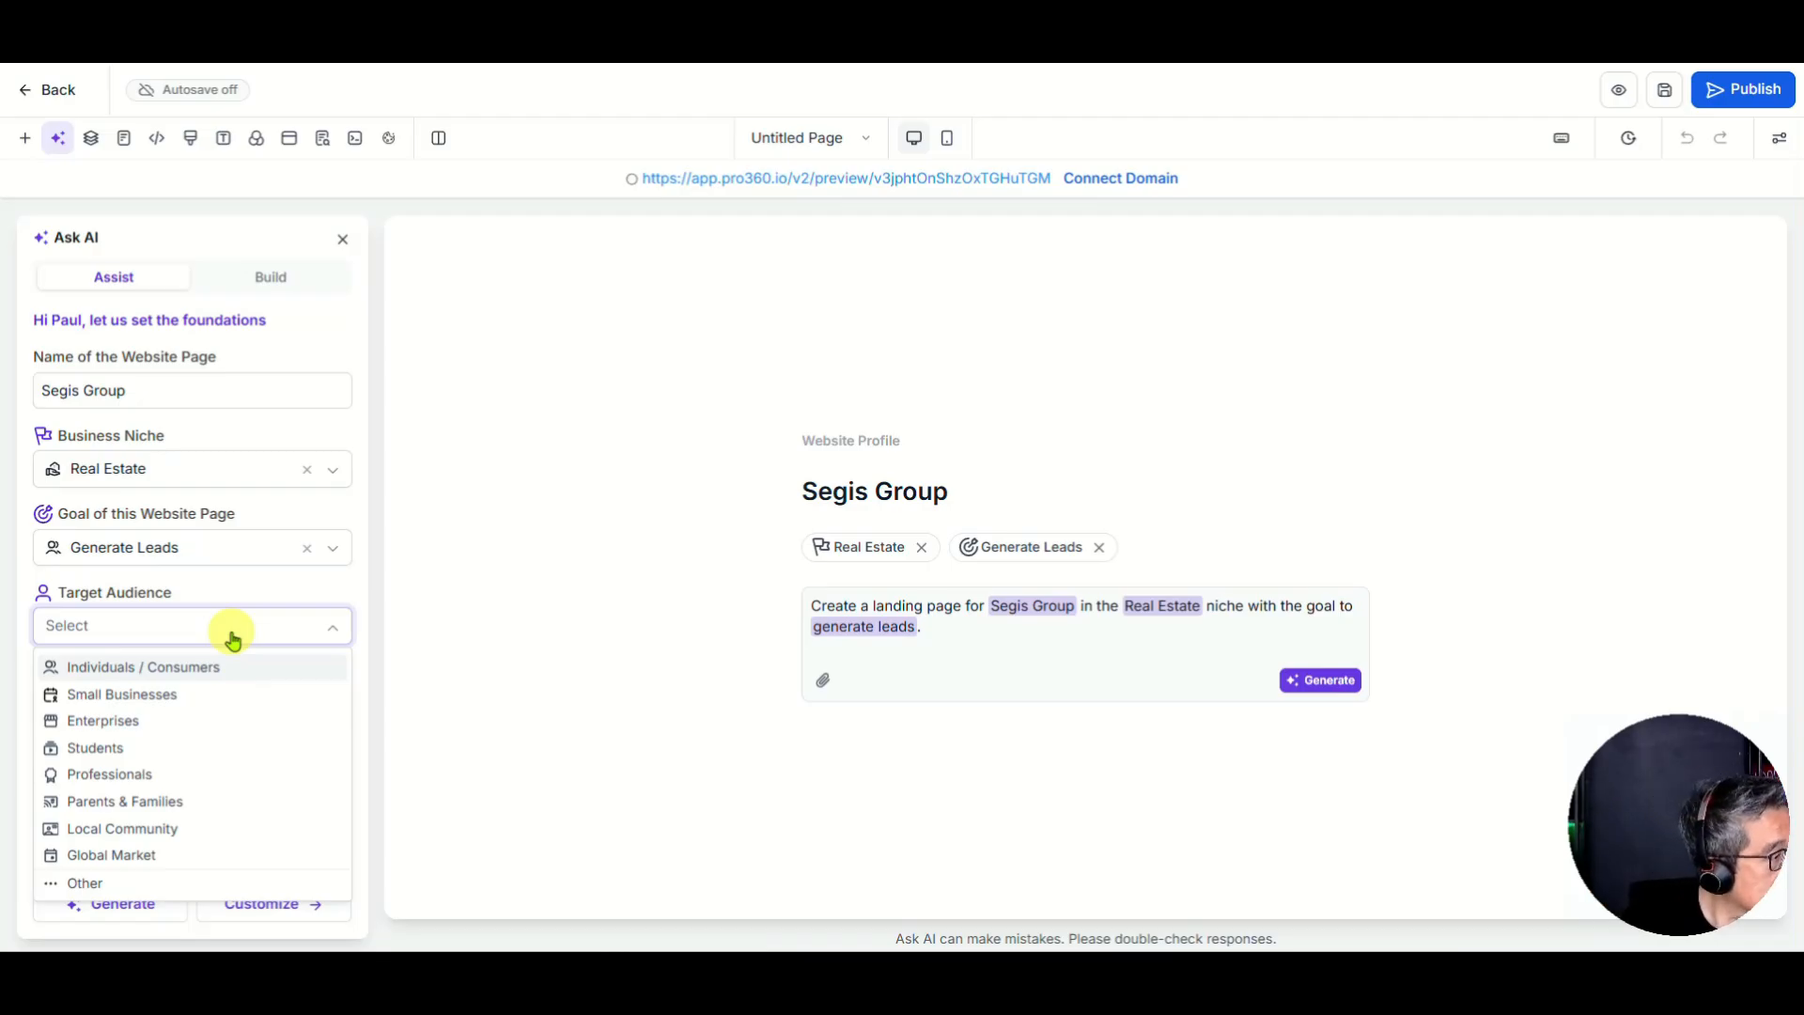
{"action": "left_click", "coordinate": [117, 675]}
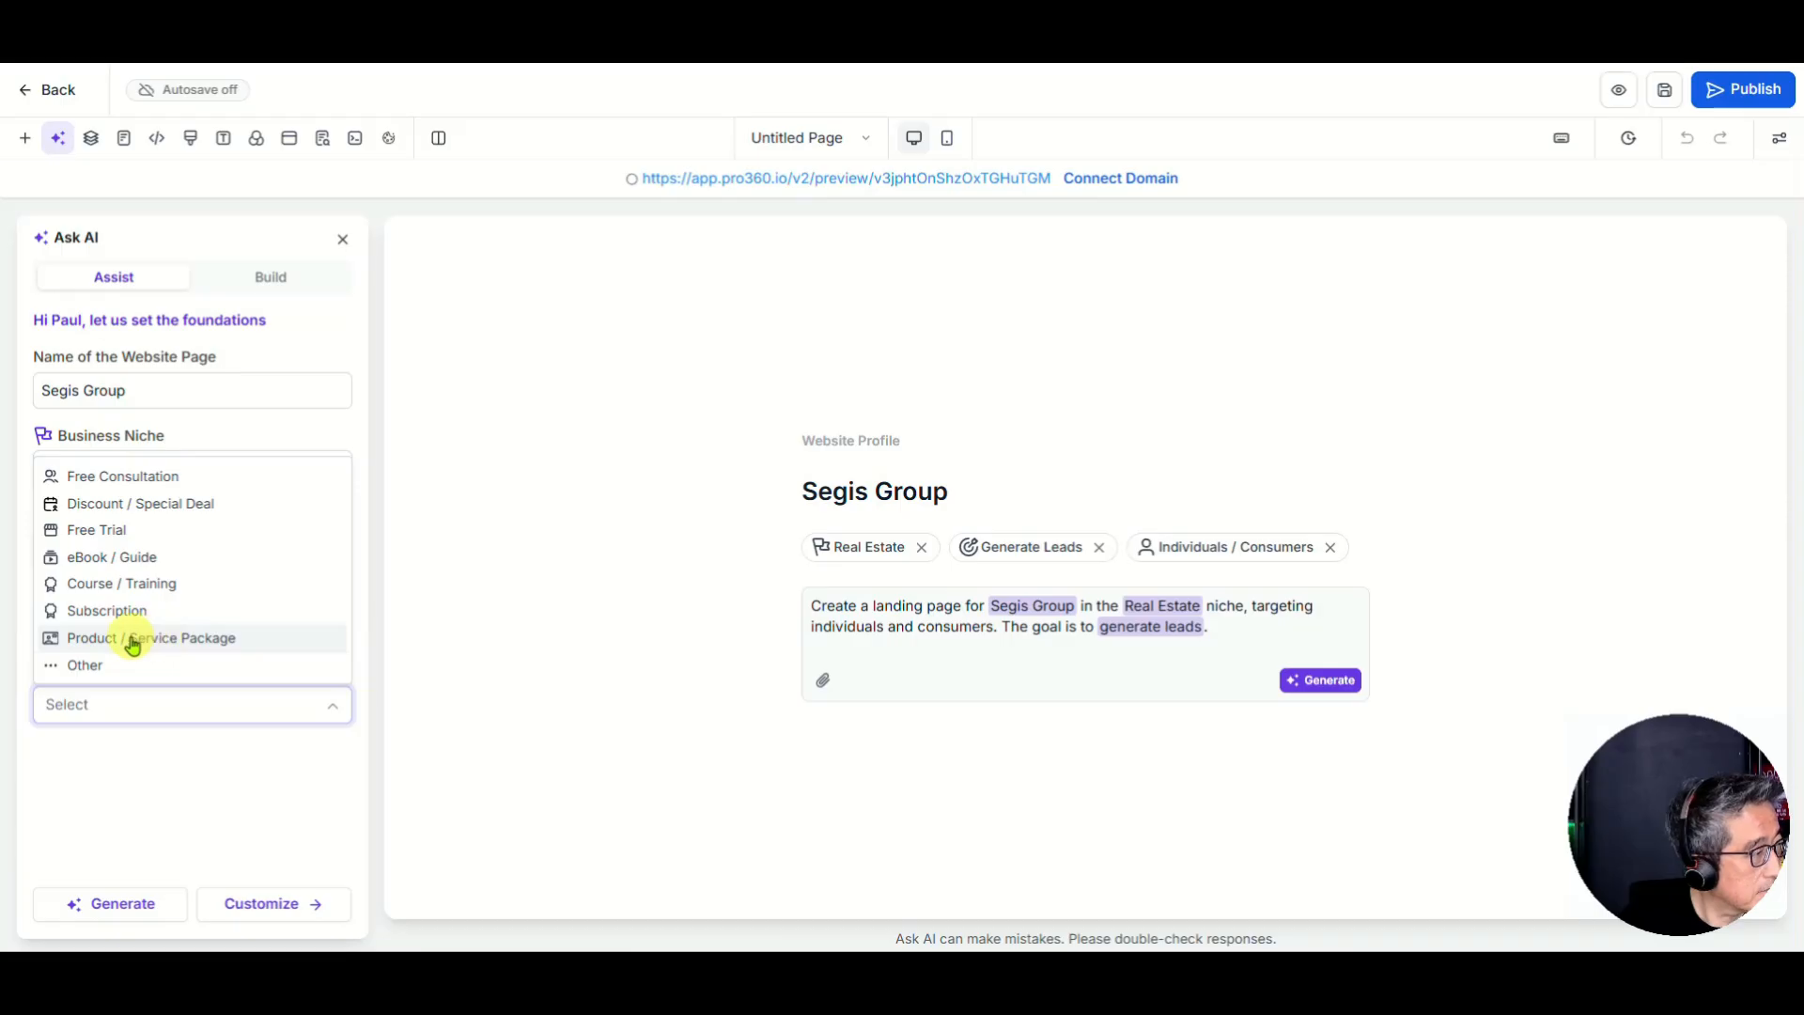
{"action": "left_click", "coordinate": [132, 480]}
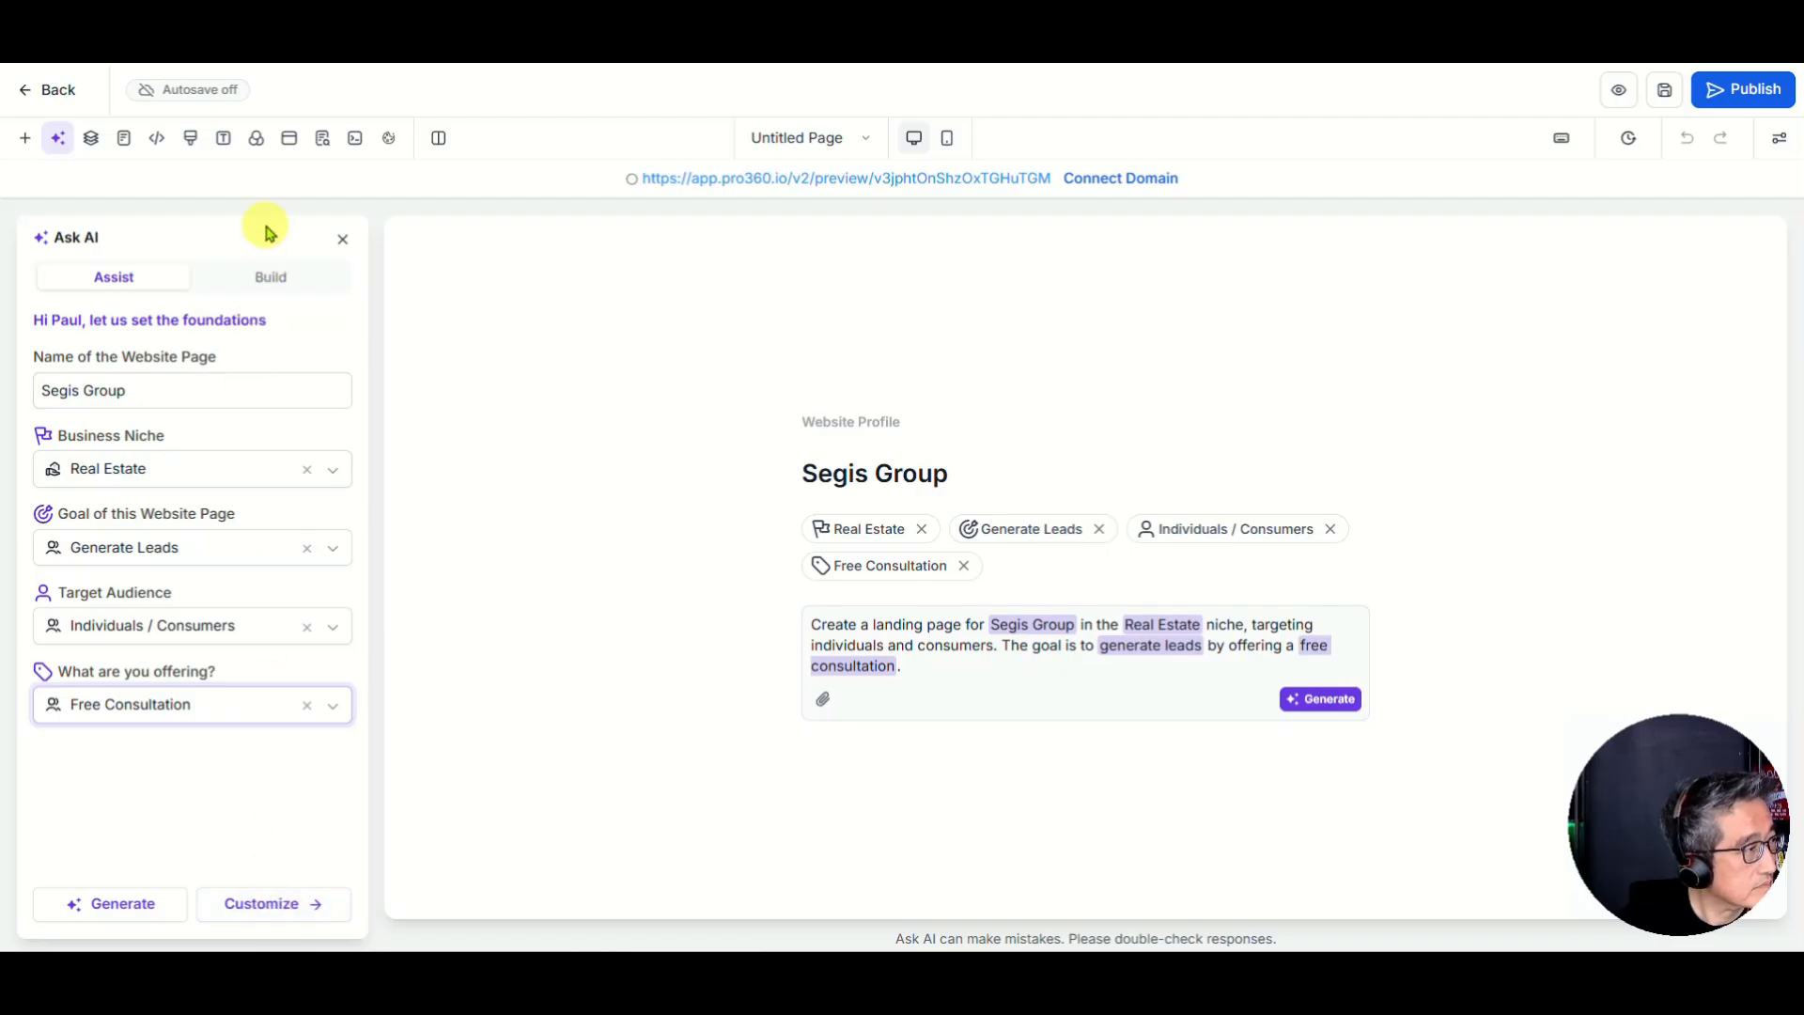
{"action": "left_click", "coordinate": [935, 655]}
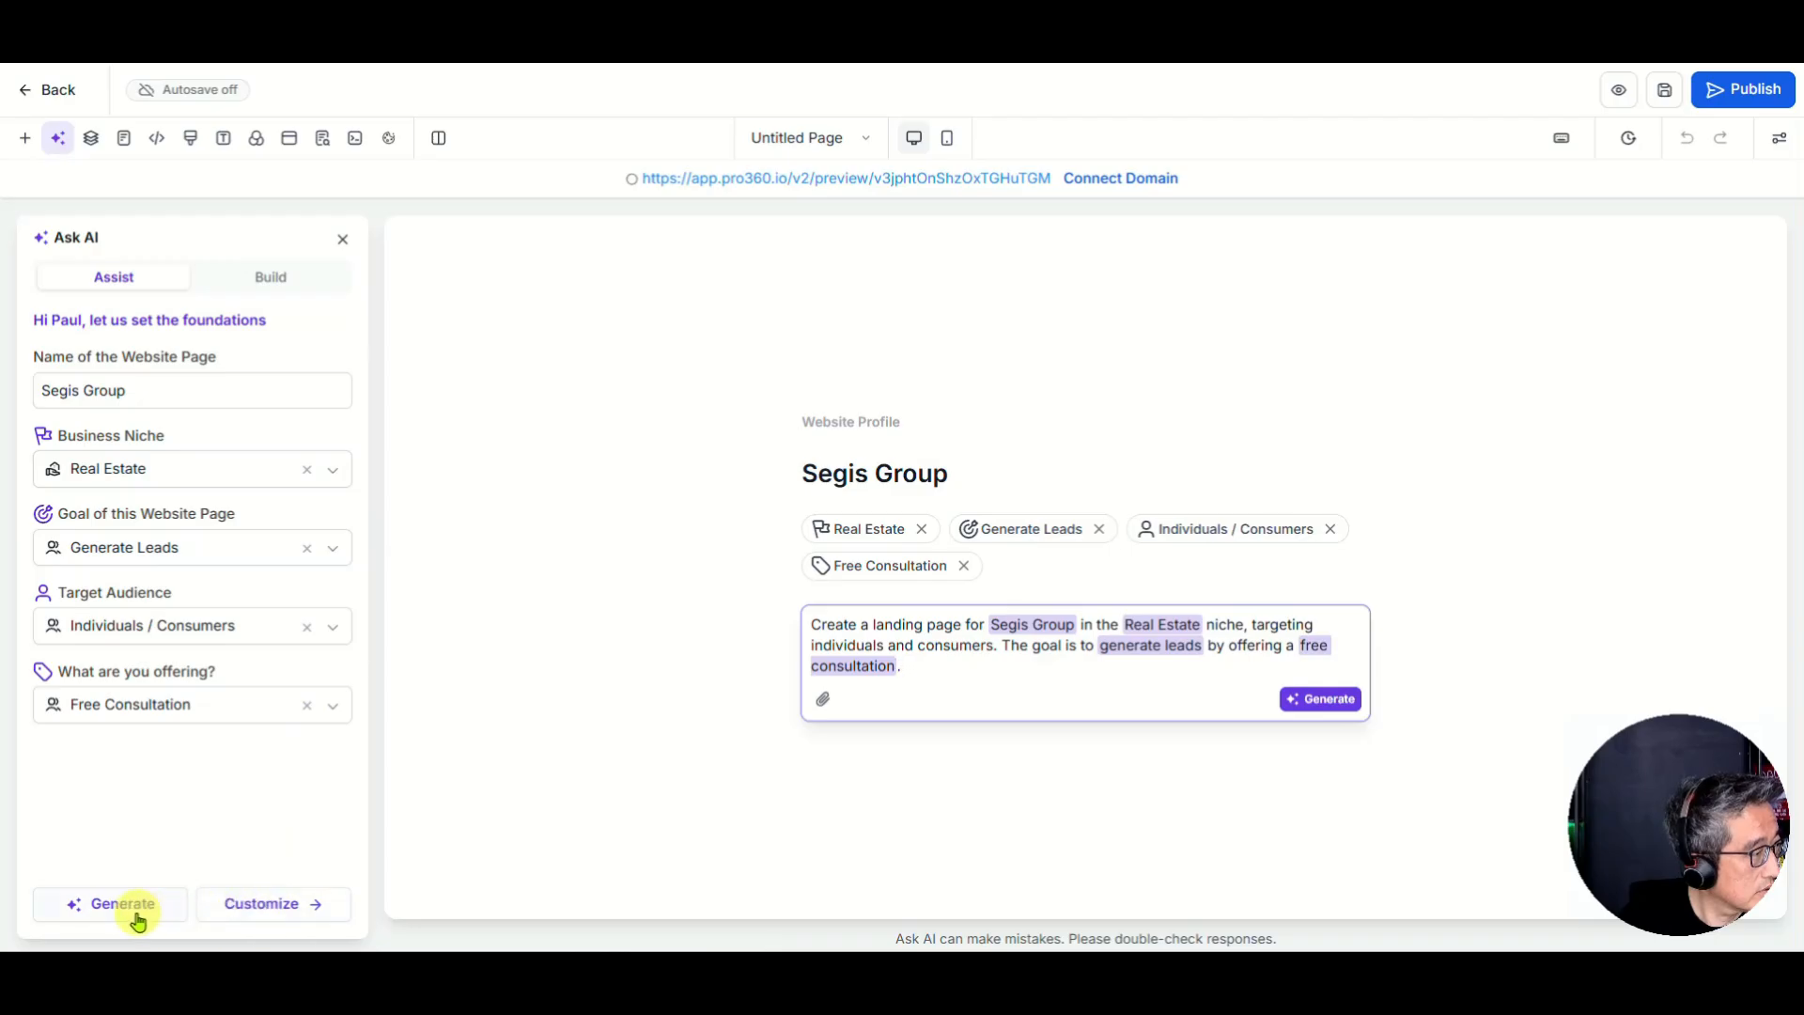
Customize how the website sounds with a Professional tone and English (US) as the language.
{"action": "left_click", "coordinate": [301, 905]}
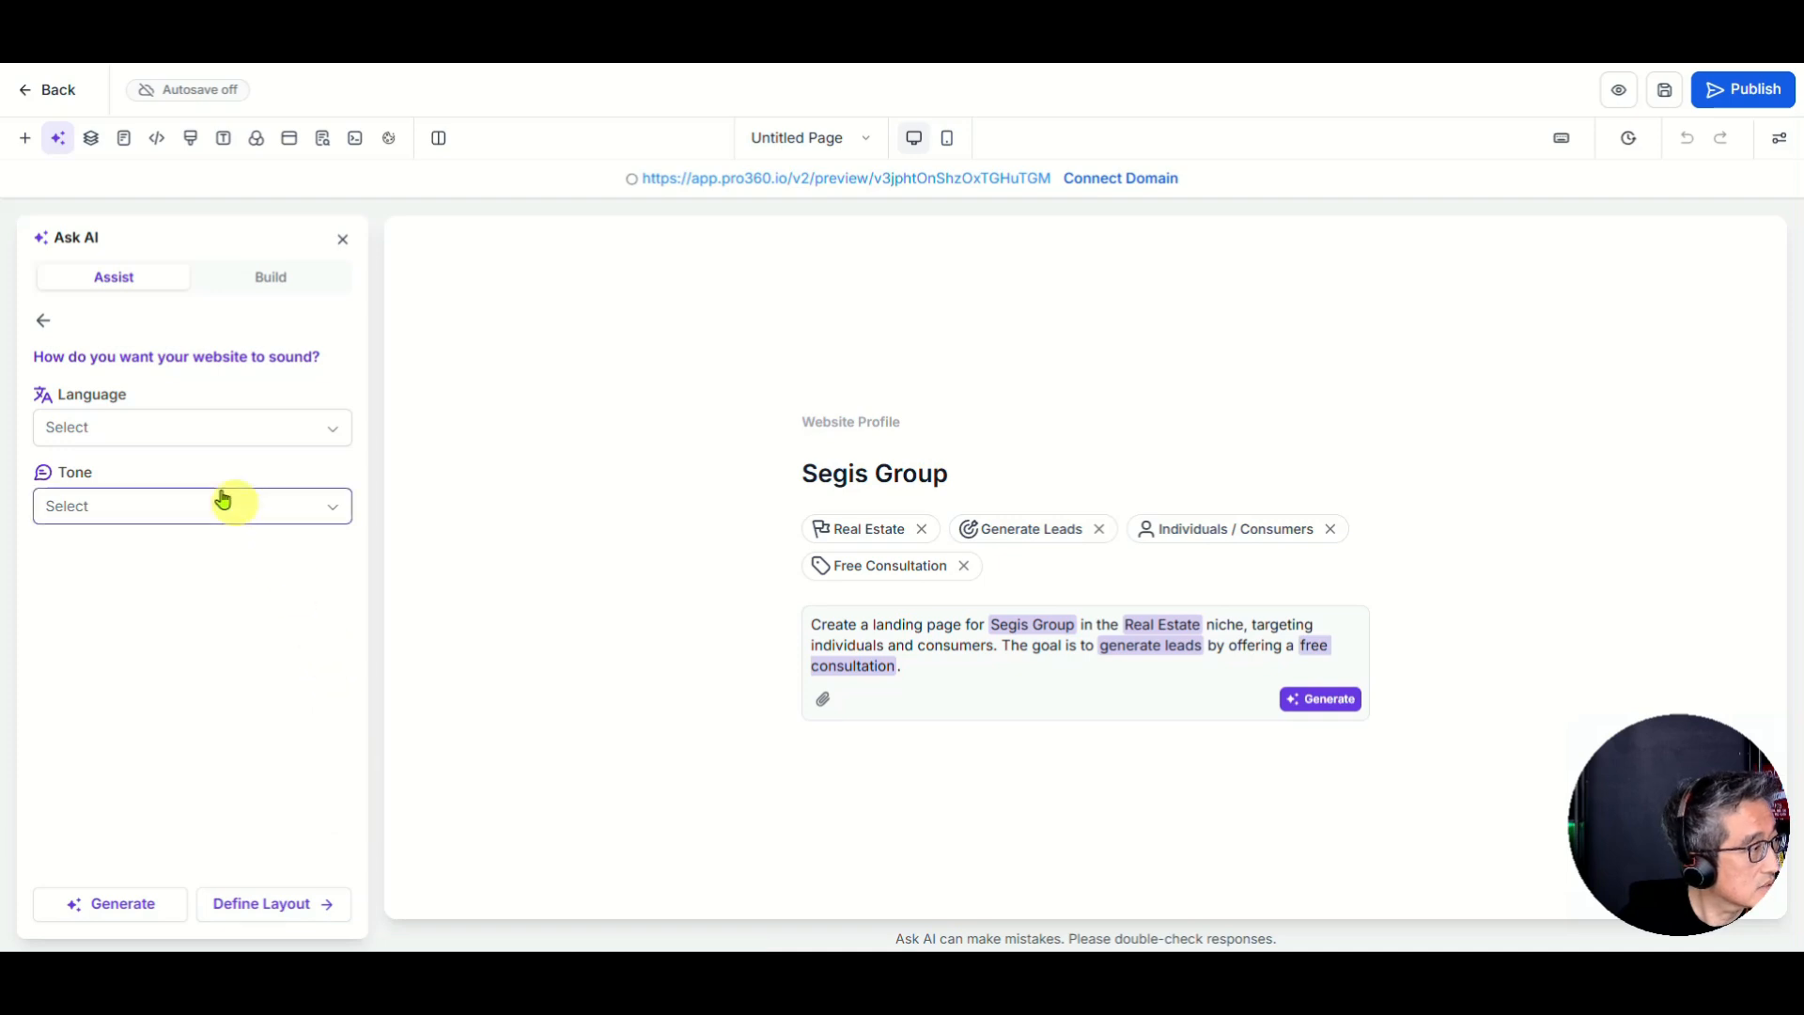
{"action": "left_click", "coordinate": [127, 437]}
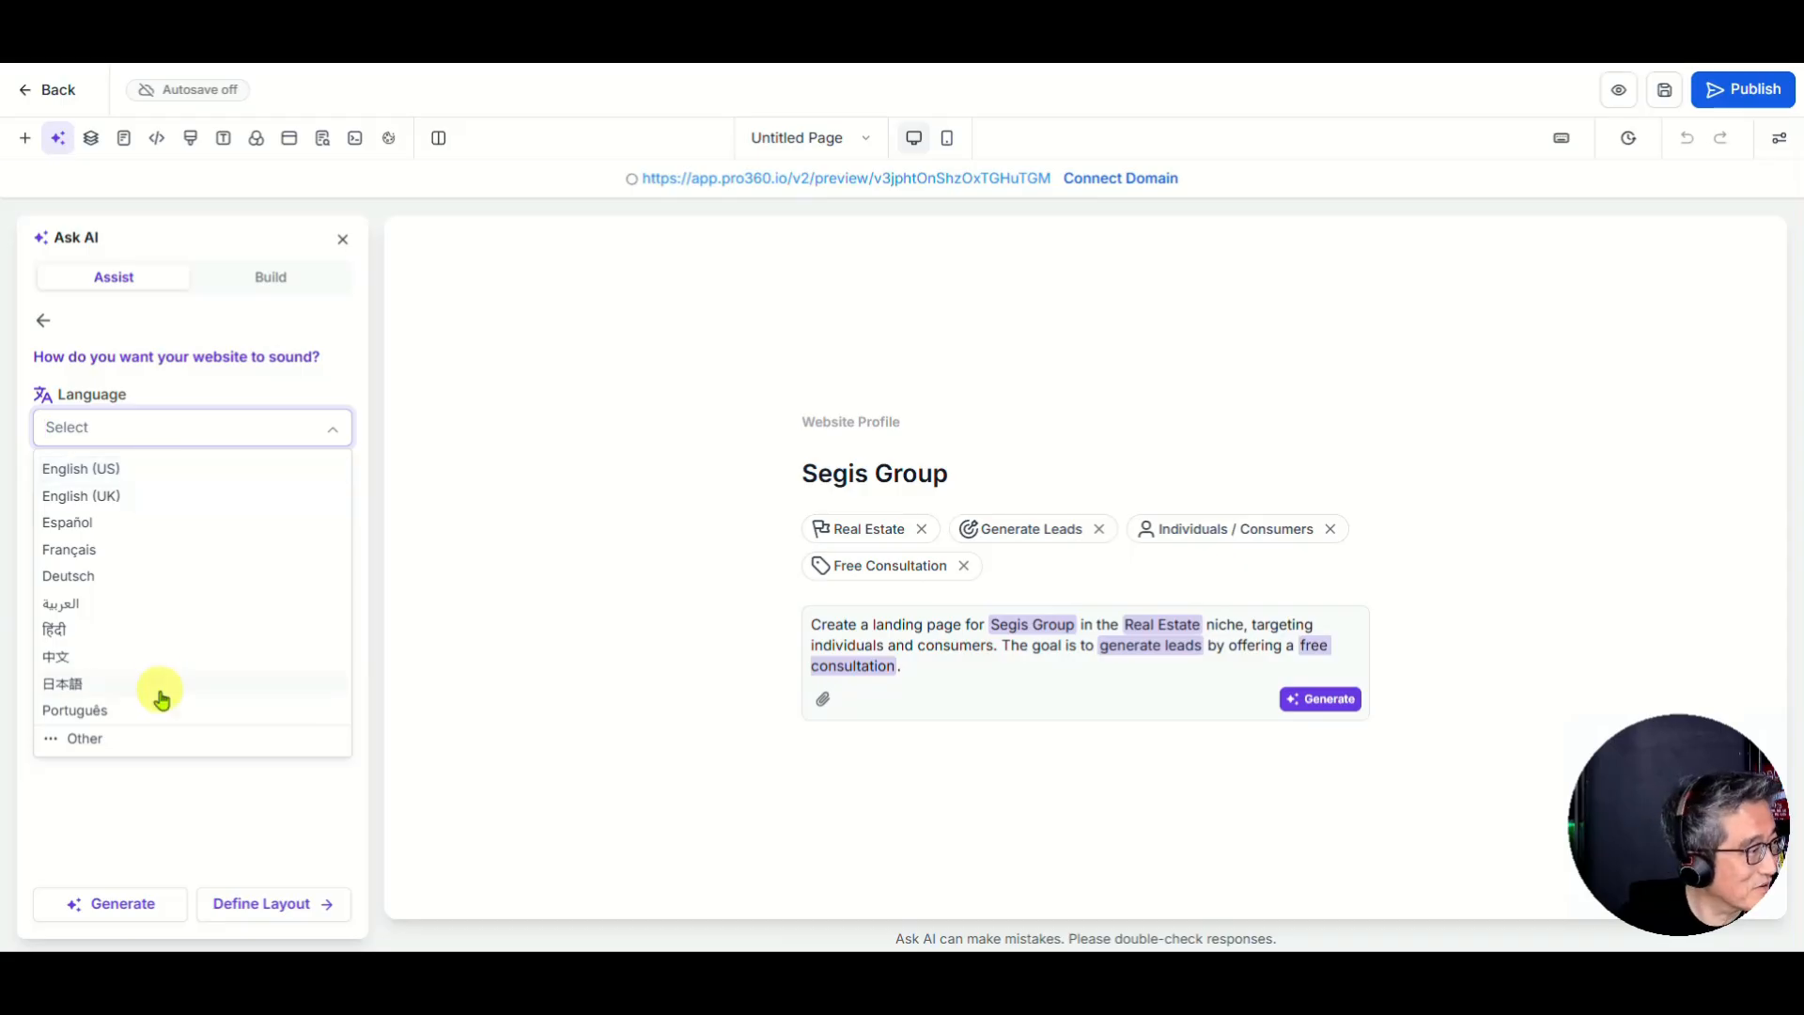
{"action": "left_click", "coordinate": [186, 825]}
{"action": "left_click", "coordinate": [110, 510]}
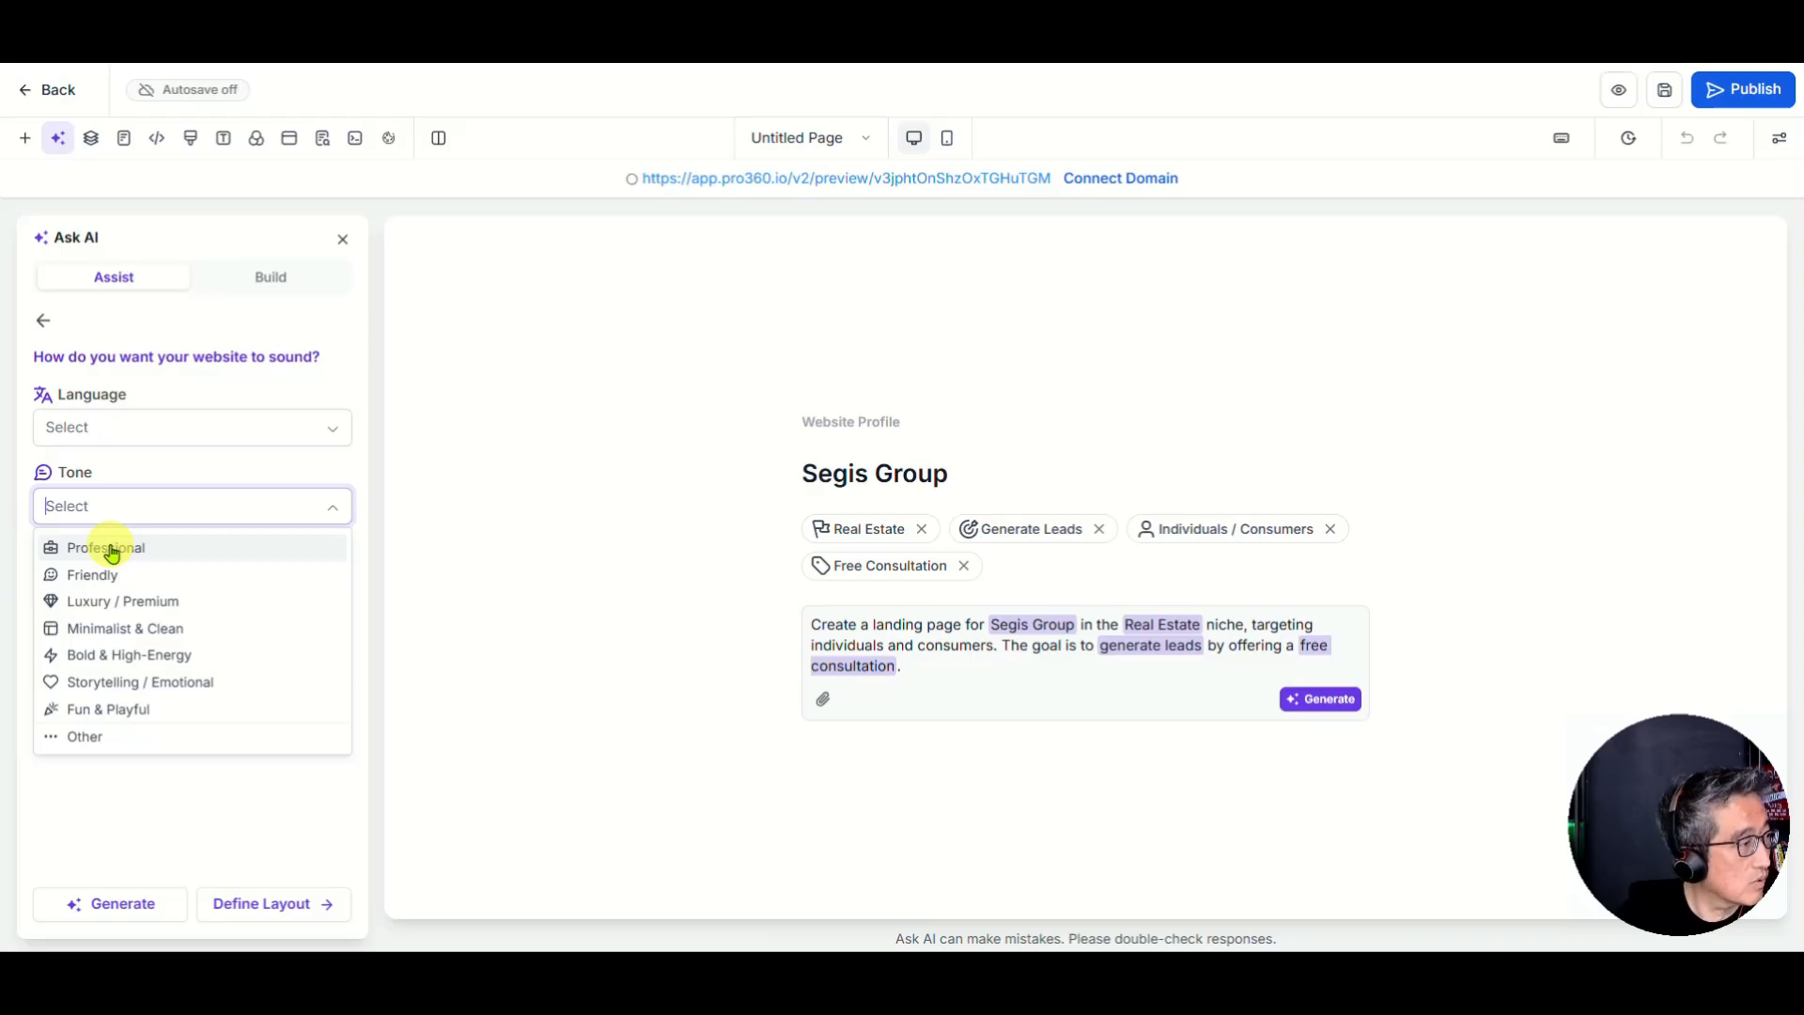
{"action": "left_click", "coordinate": [112, 560]}
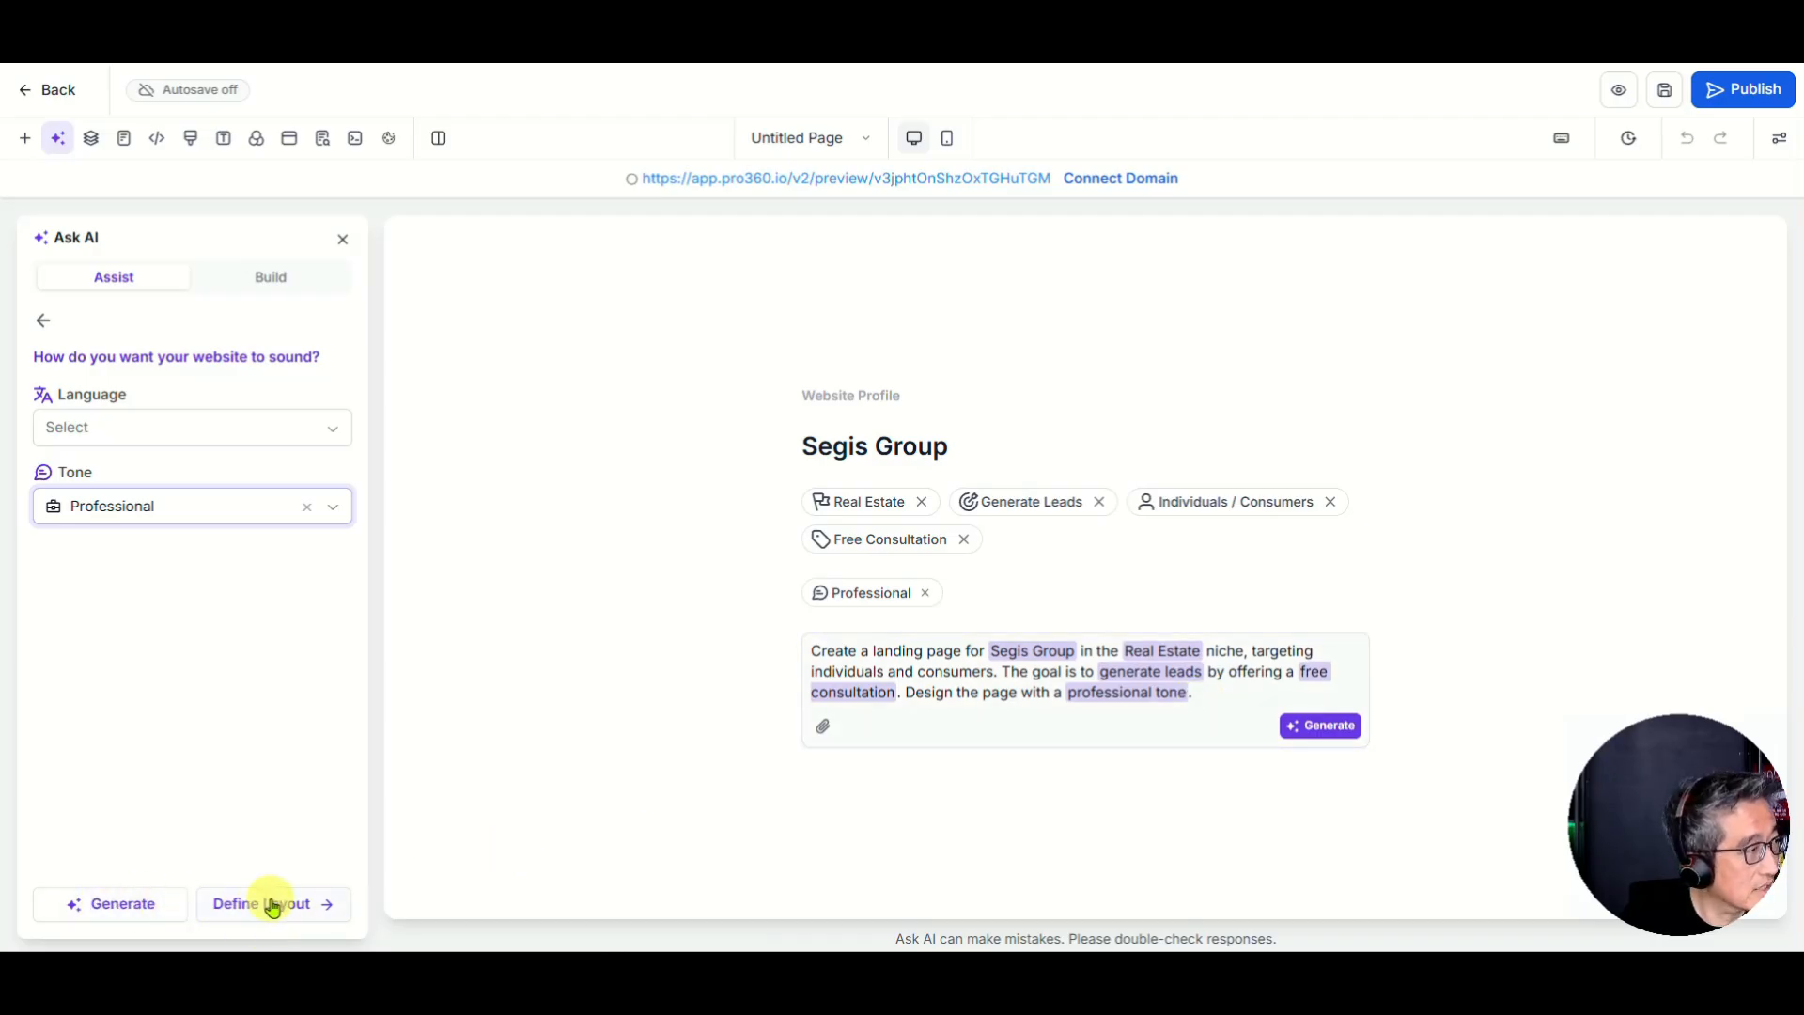
{"action": "left_click", "coordinate": [136, 429]}
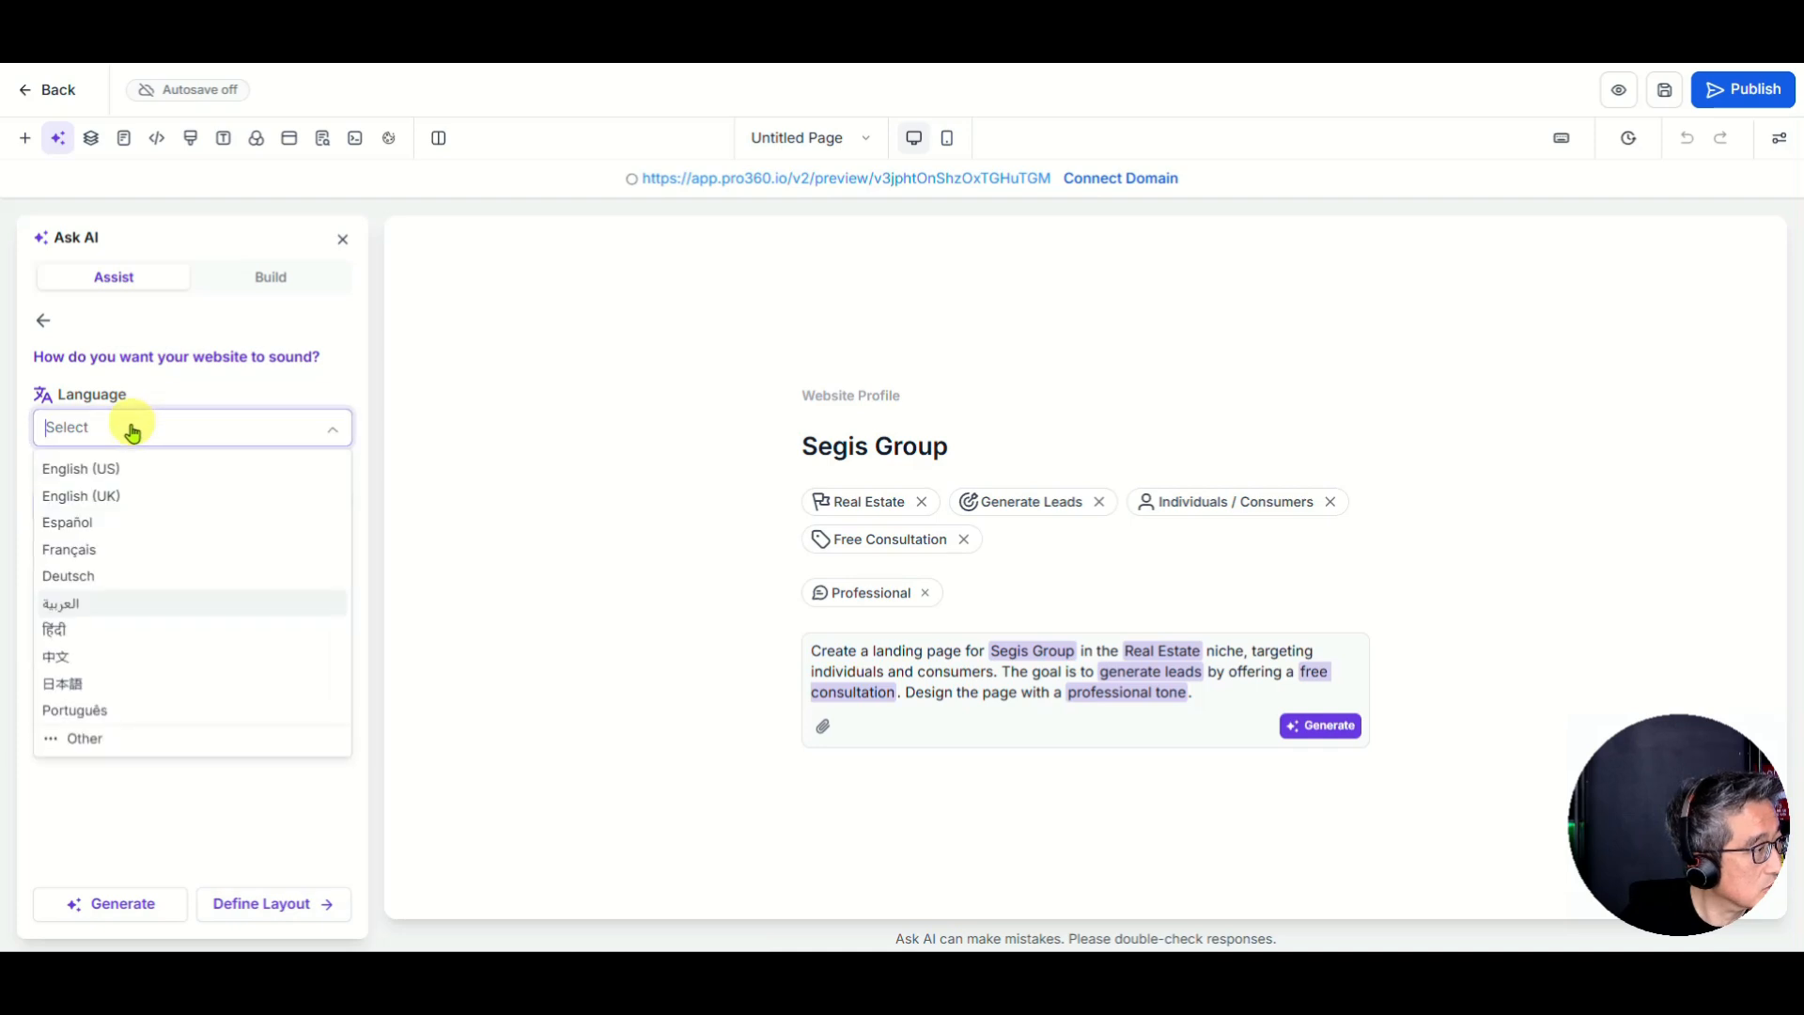
{"action": "left_click", "coordinate": [114, 473]}
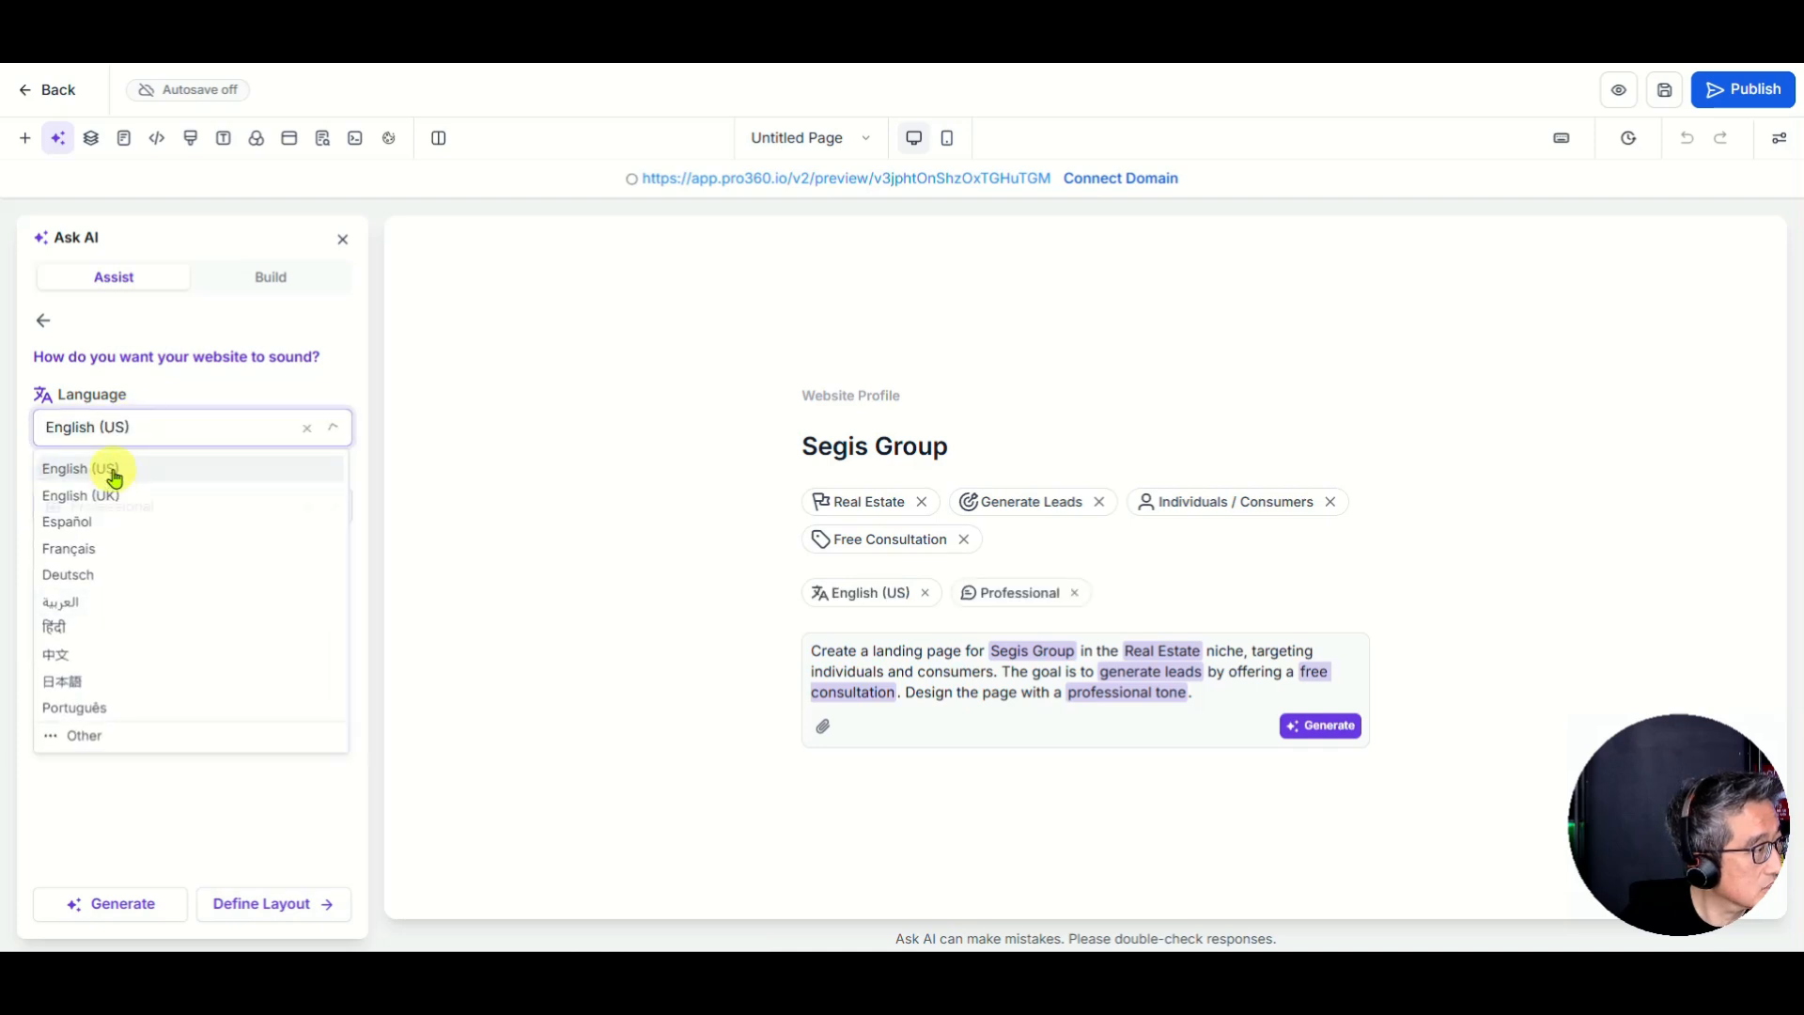
Proceed to defining the website's layout and choose a custom color instead of a preset palette.
{"action": "left_click", "coordinate": [281, 904]}
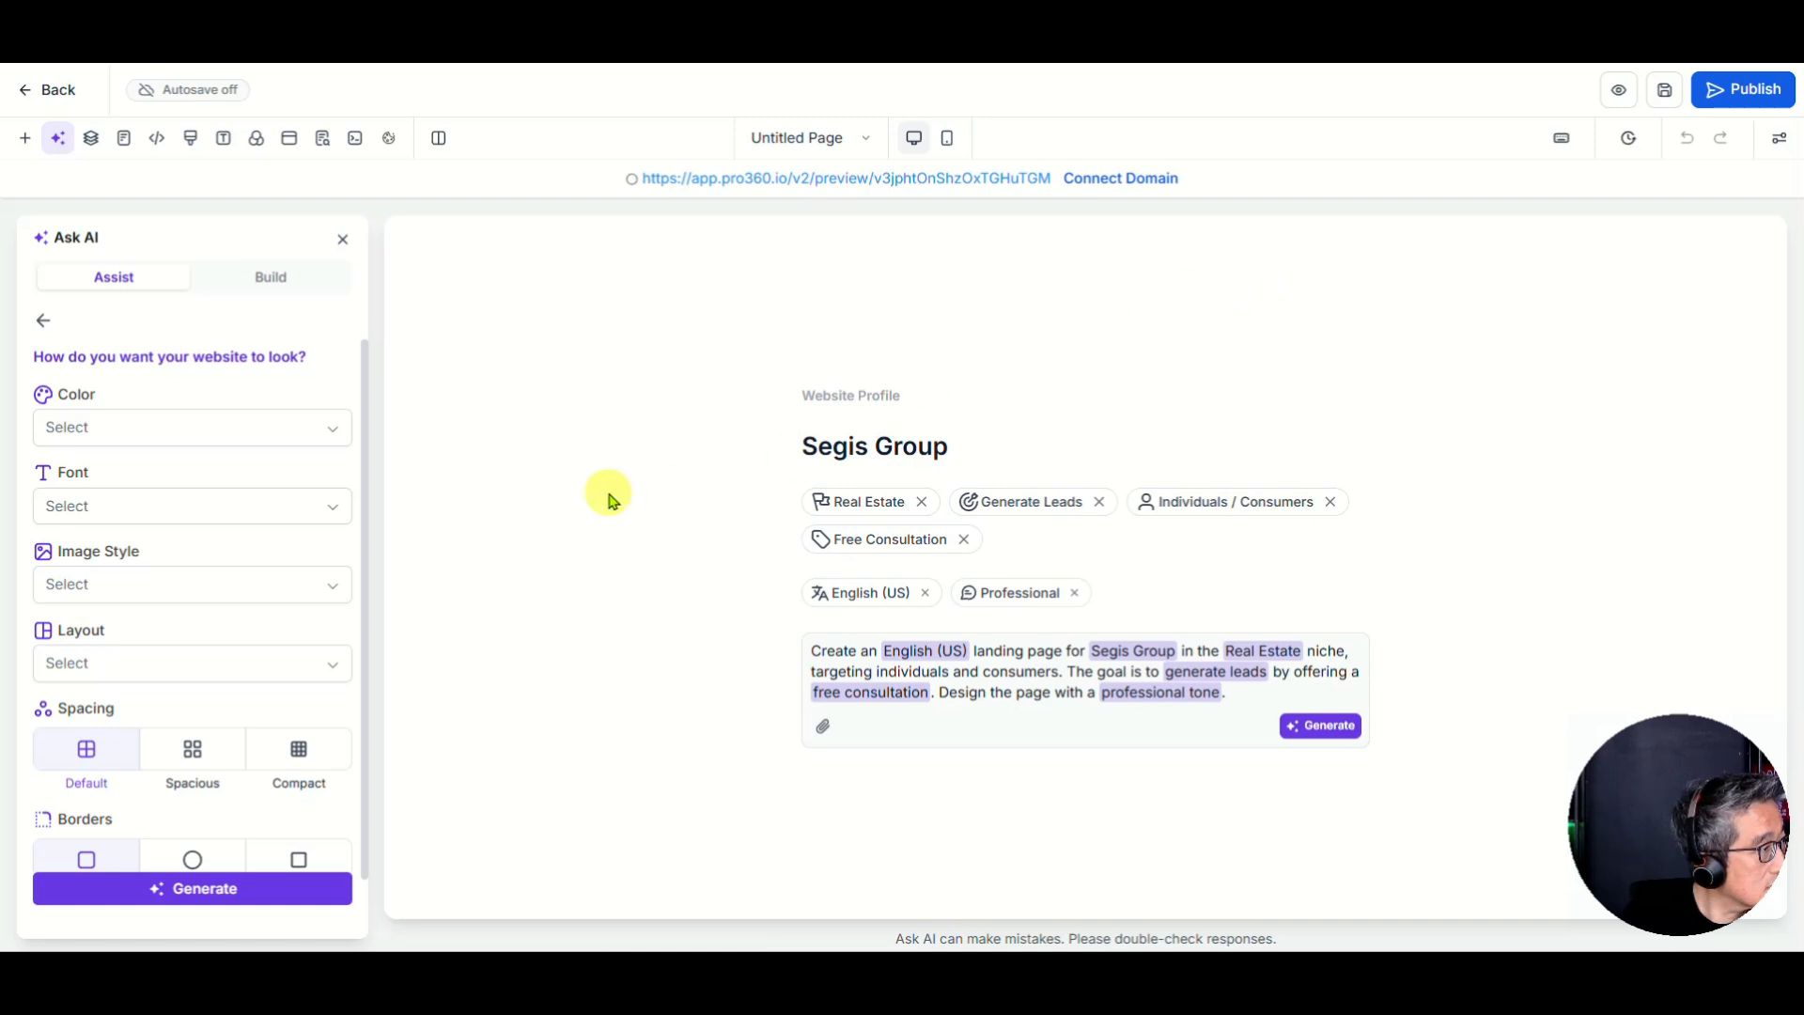
{"action": "left_click", "coordinate": [137, 431]}
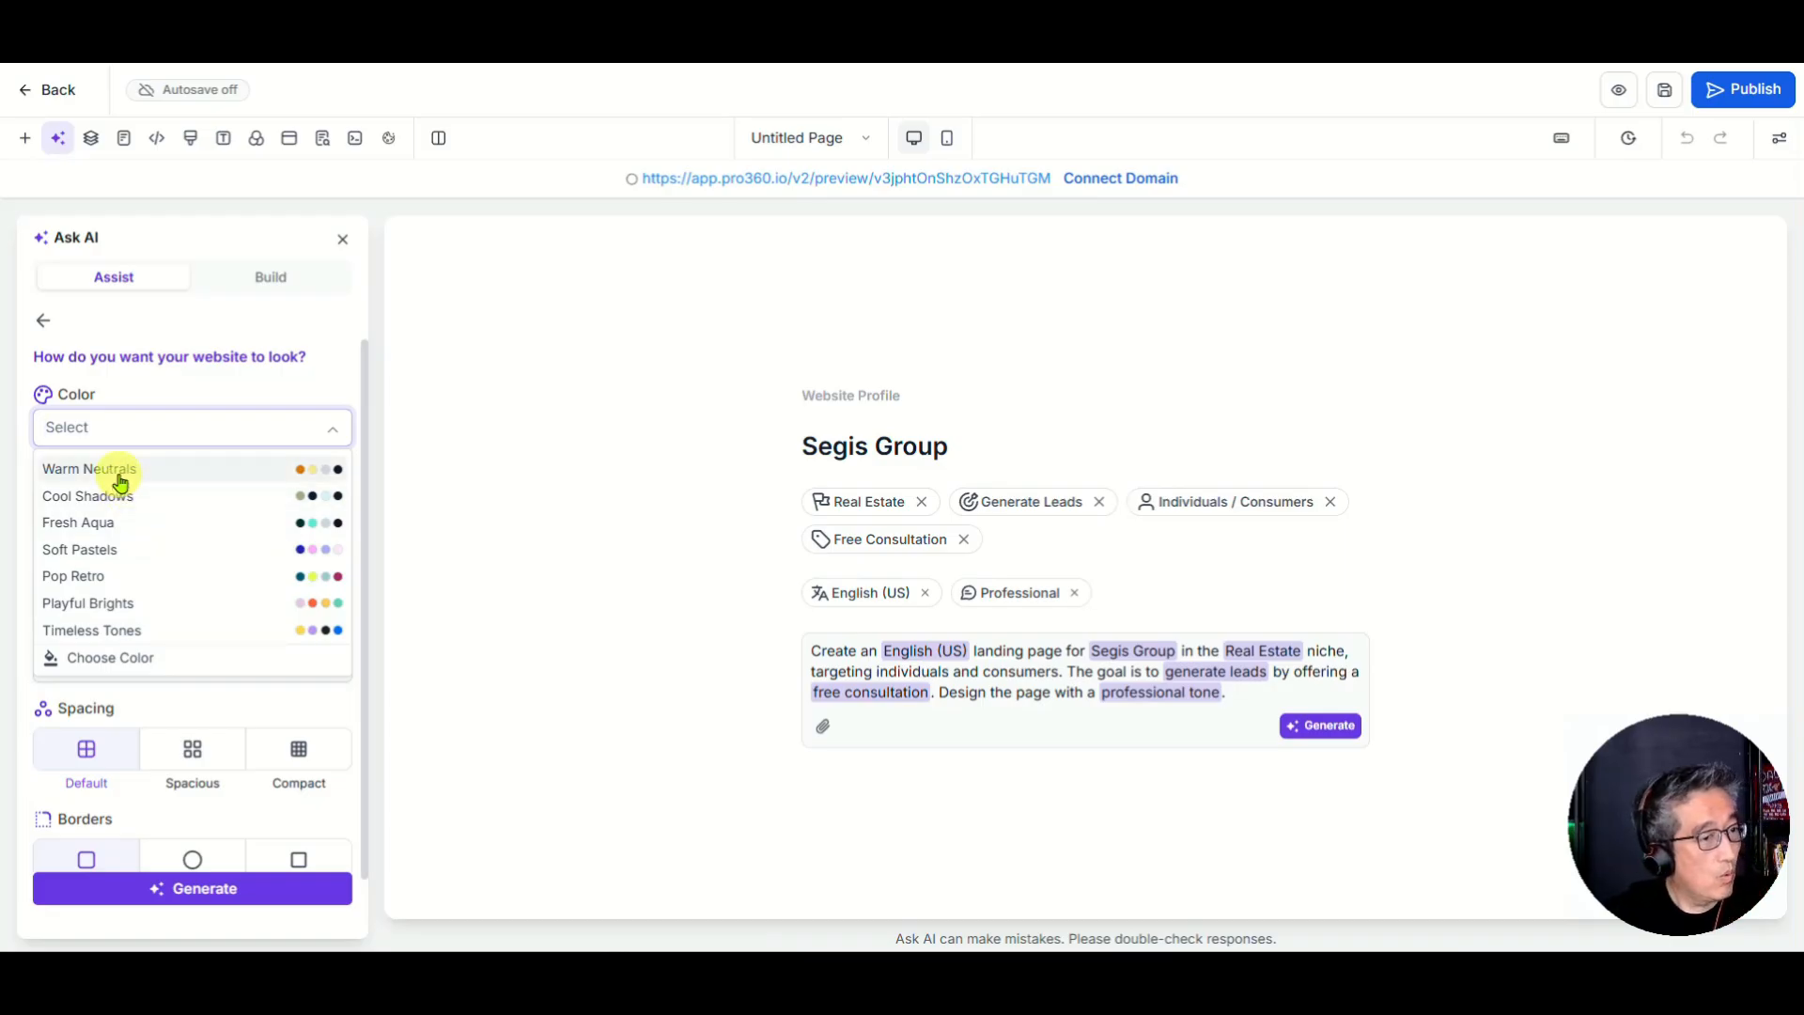
{"action": "left_click", "coordinate": [114, 669]}
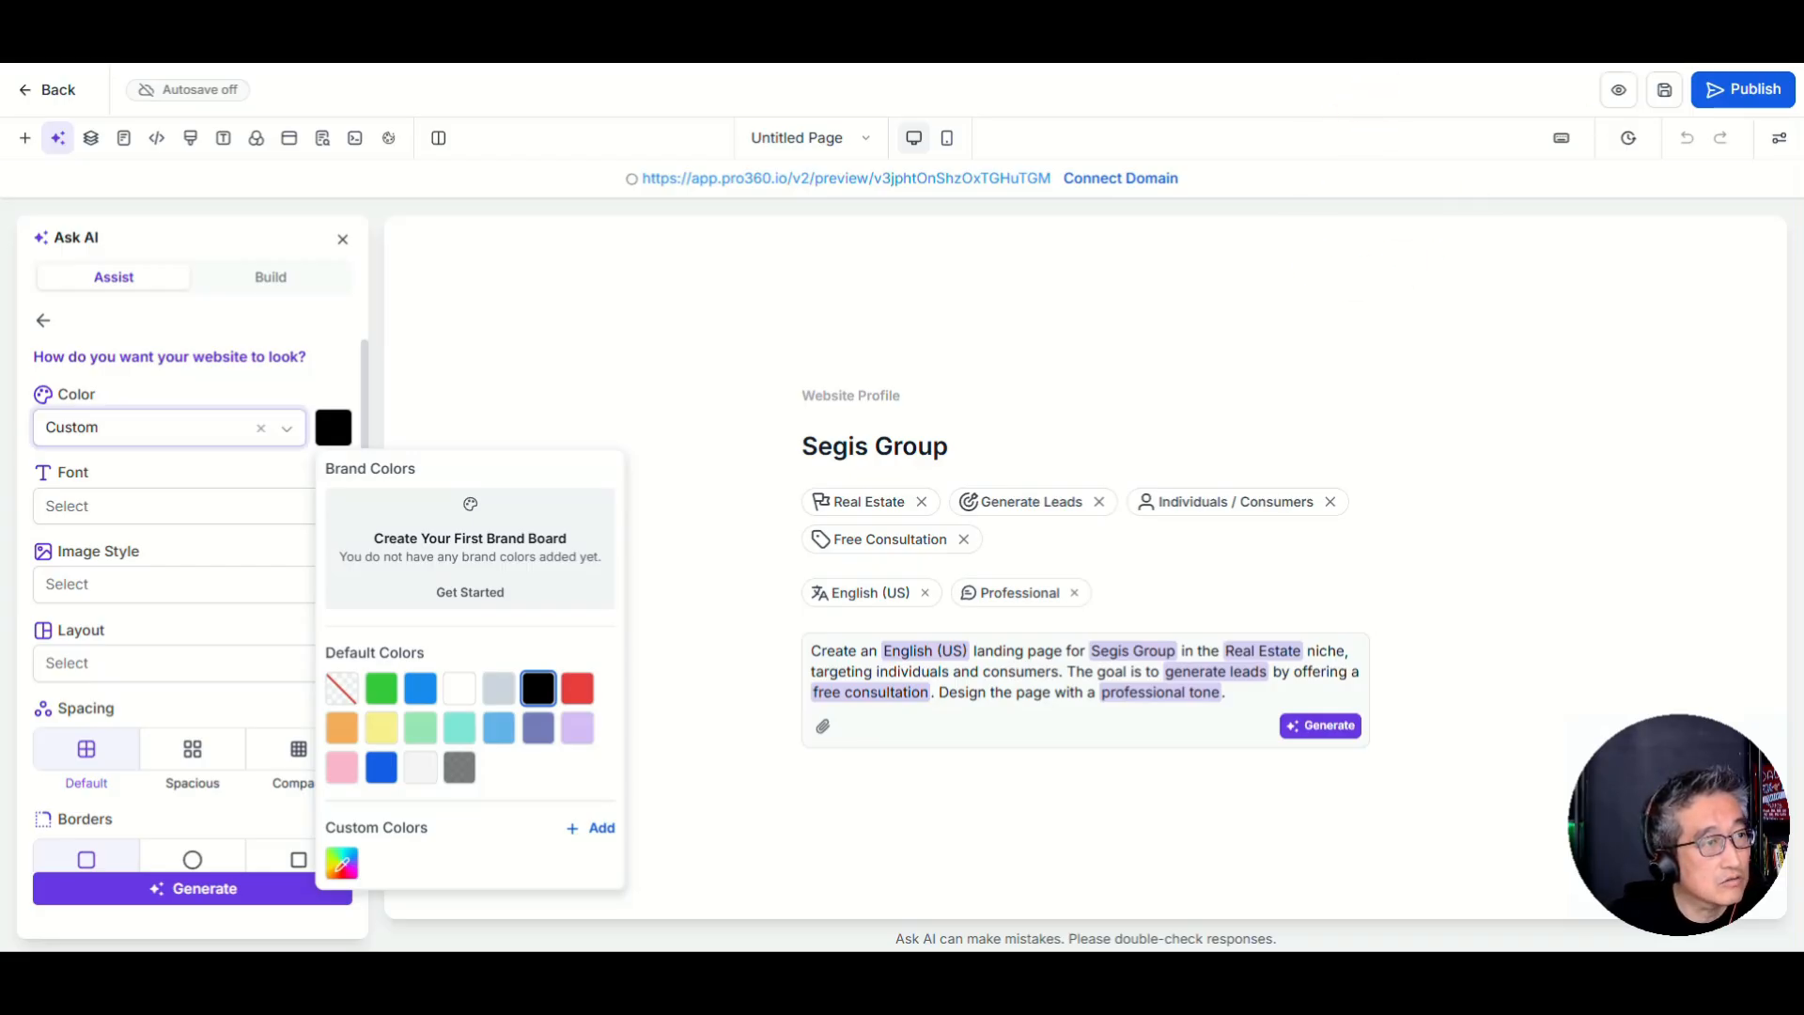
Open the options of the ColorZilla color picker extension.
{"action": "left_click", "coordinate": [1435, 43]}
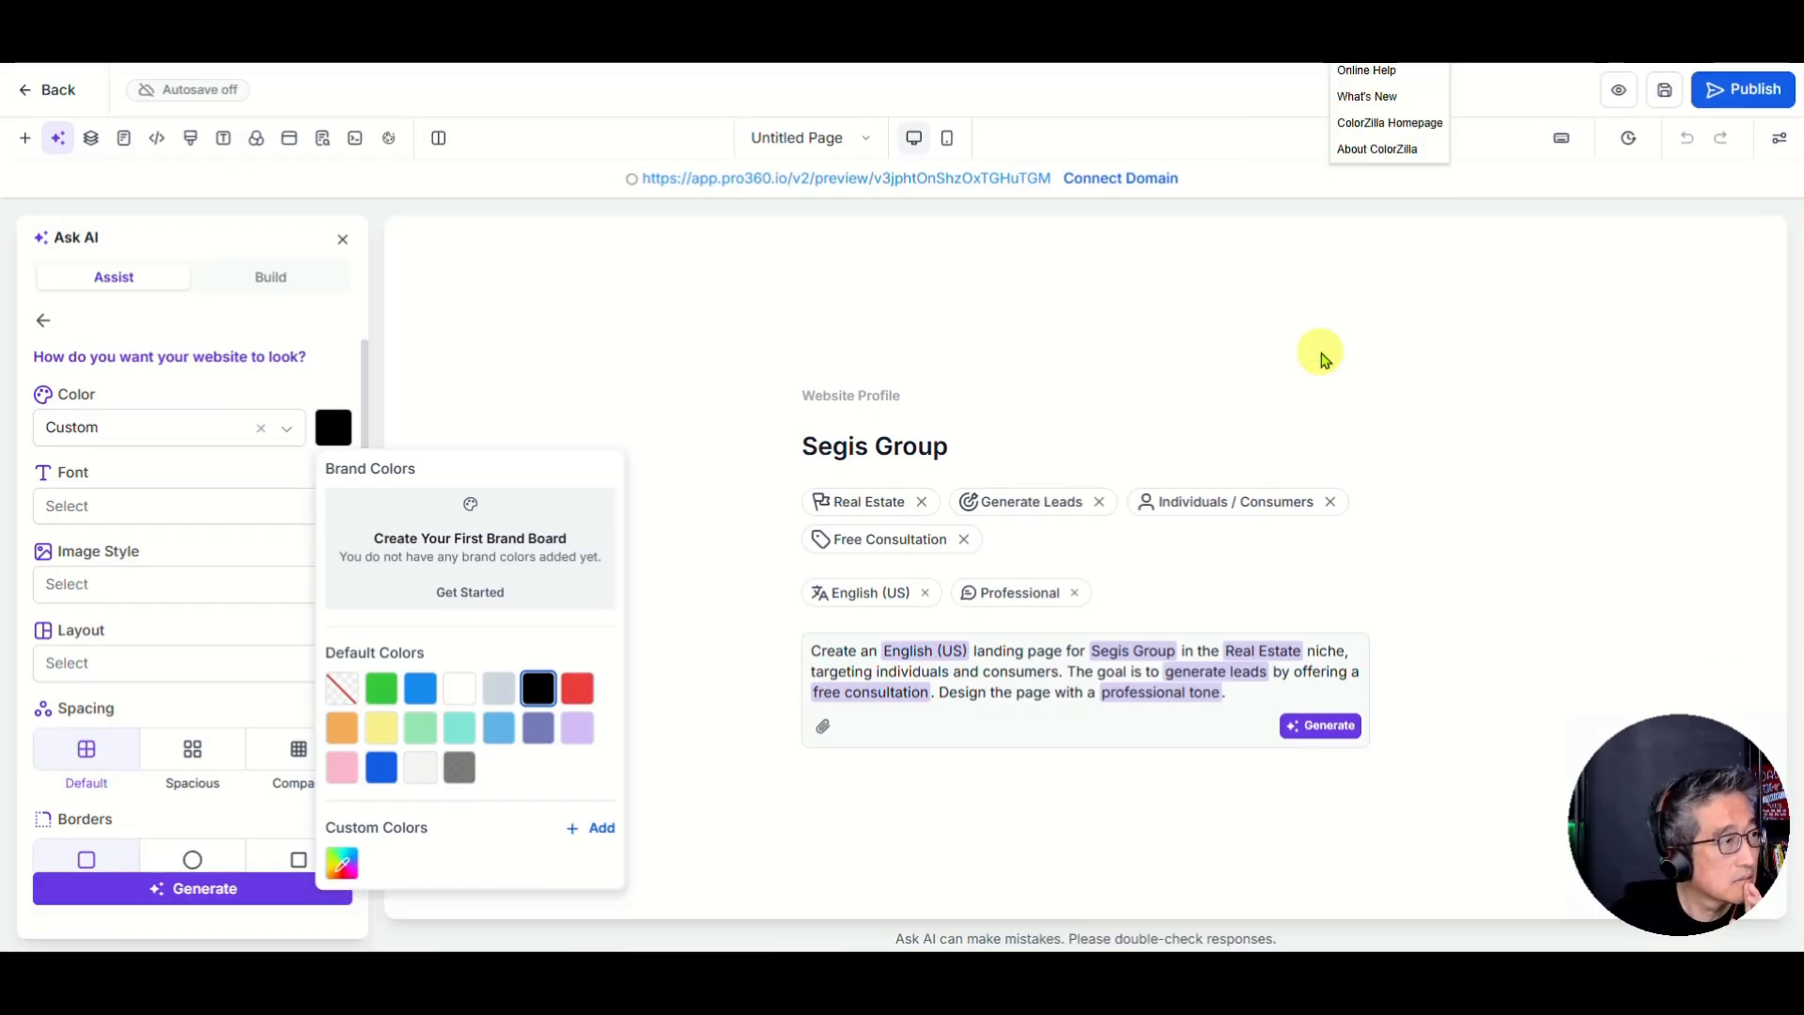
{"action": "key", "text": "Escape"}
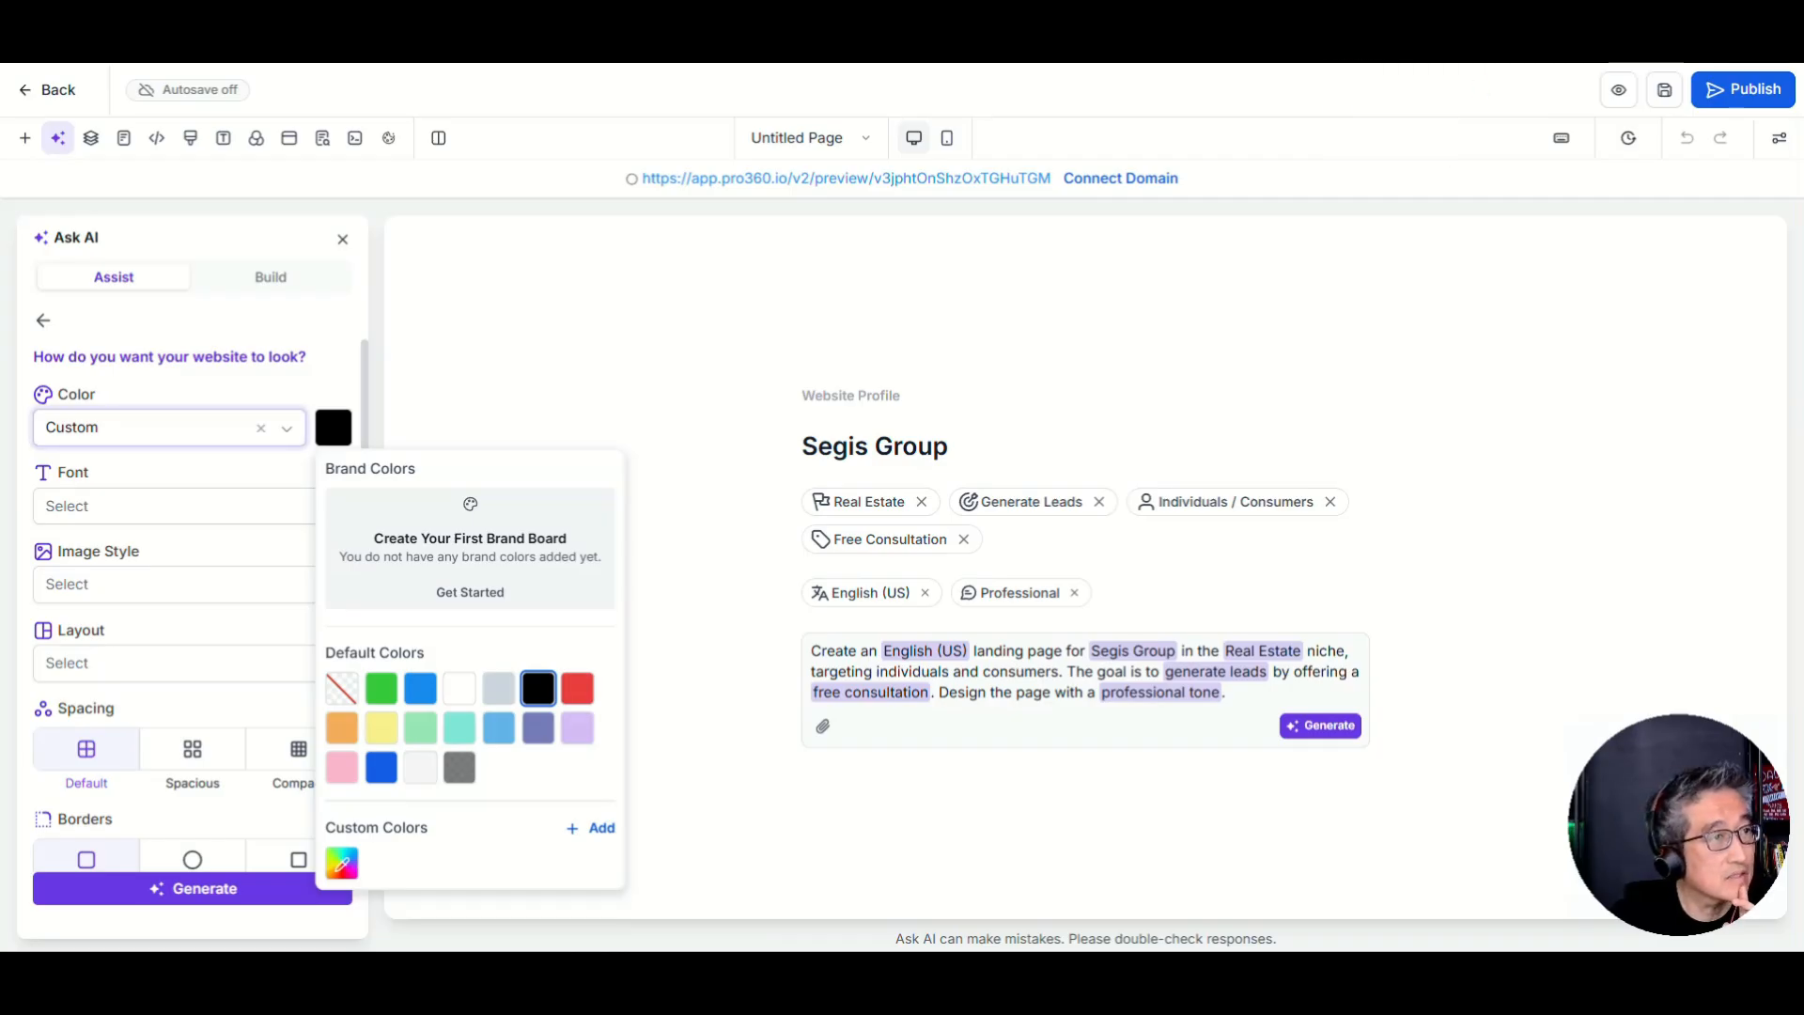
{"action": "left_click", "coordinate": [1433, 65]}
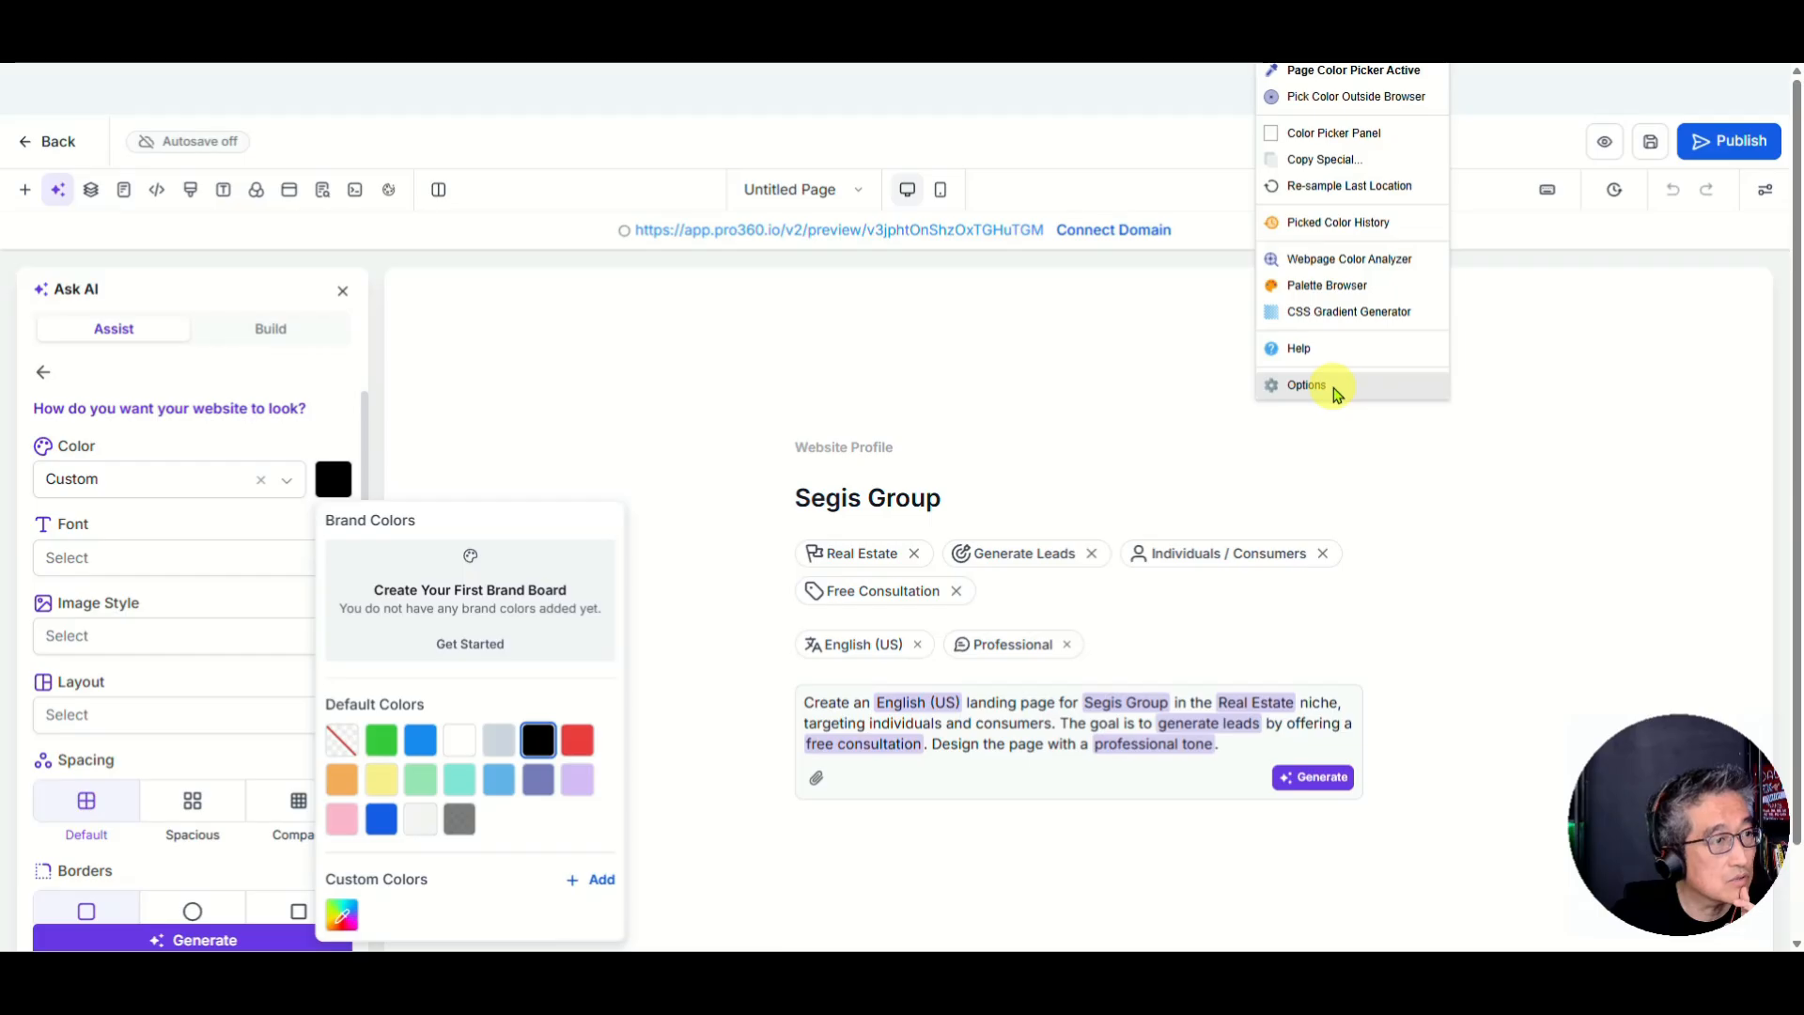
{"action": "left_click", "coordinate": [1306, 385]}
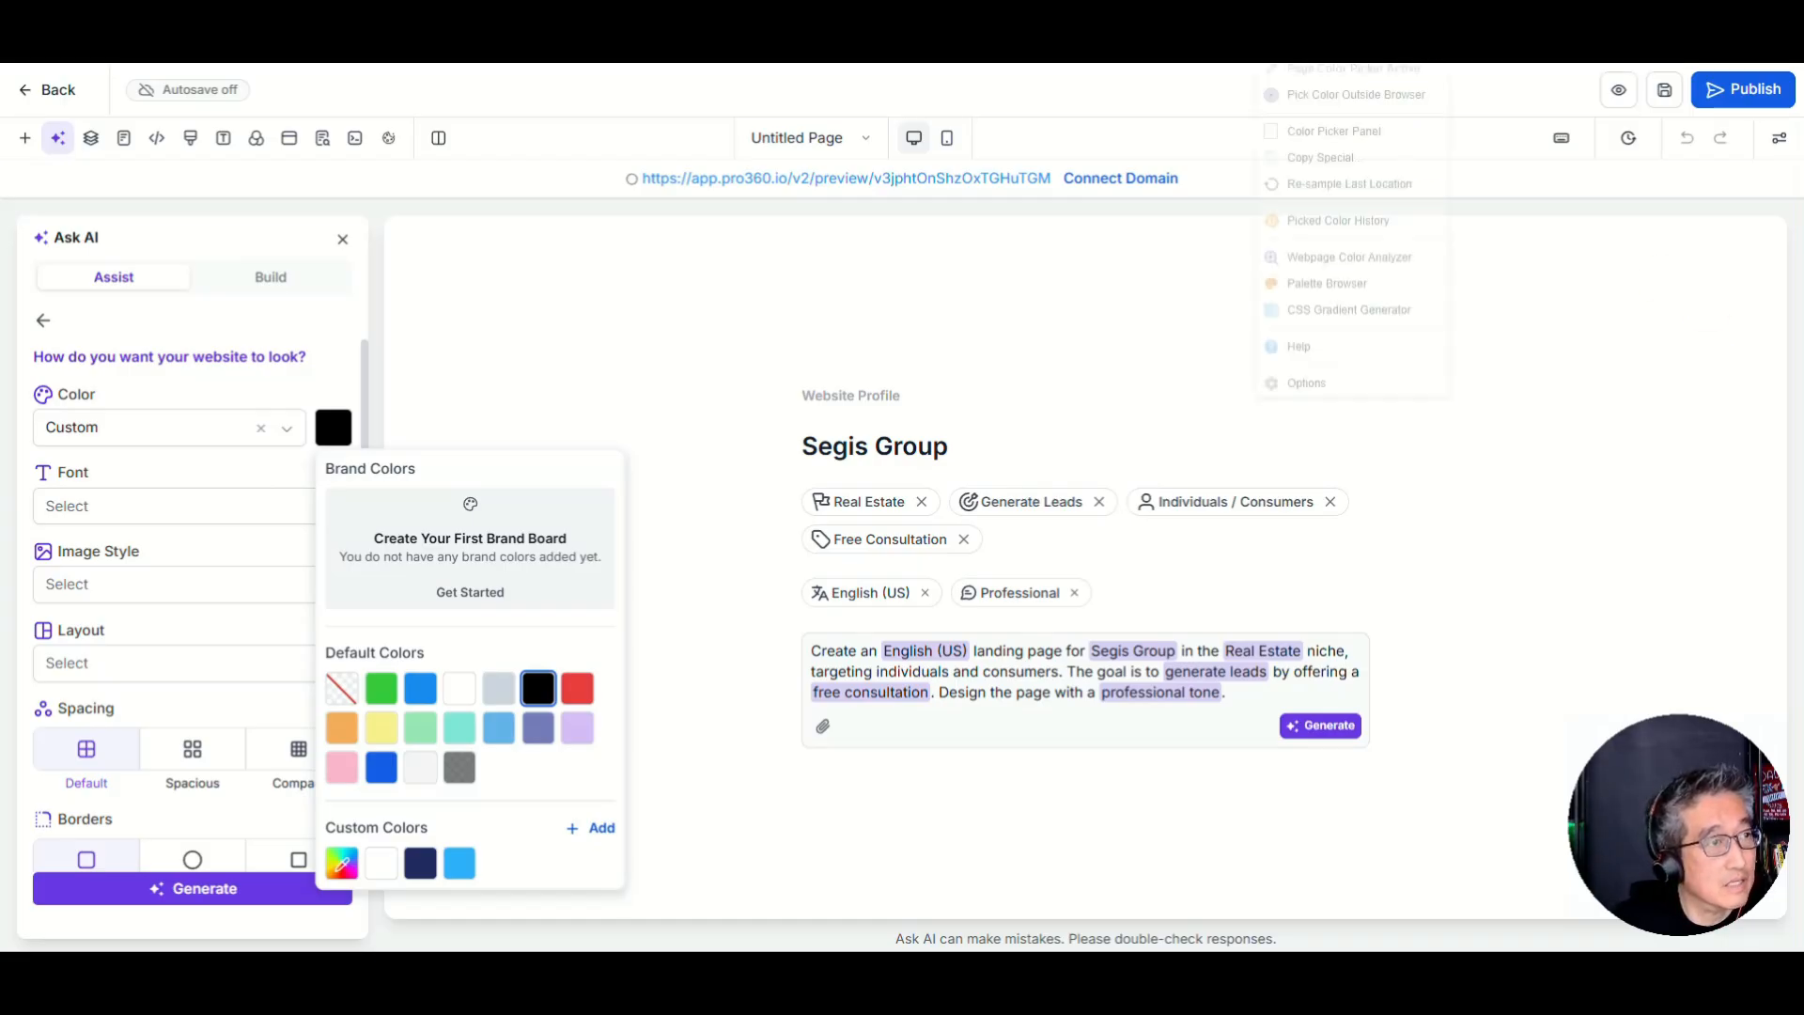
Sample the muted purple default swatch with ColorZilla and try #757BBD as a new custom color.
{"action": "left_click", "coordinate": [1430, 53]}
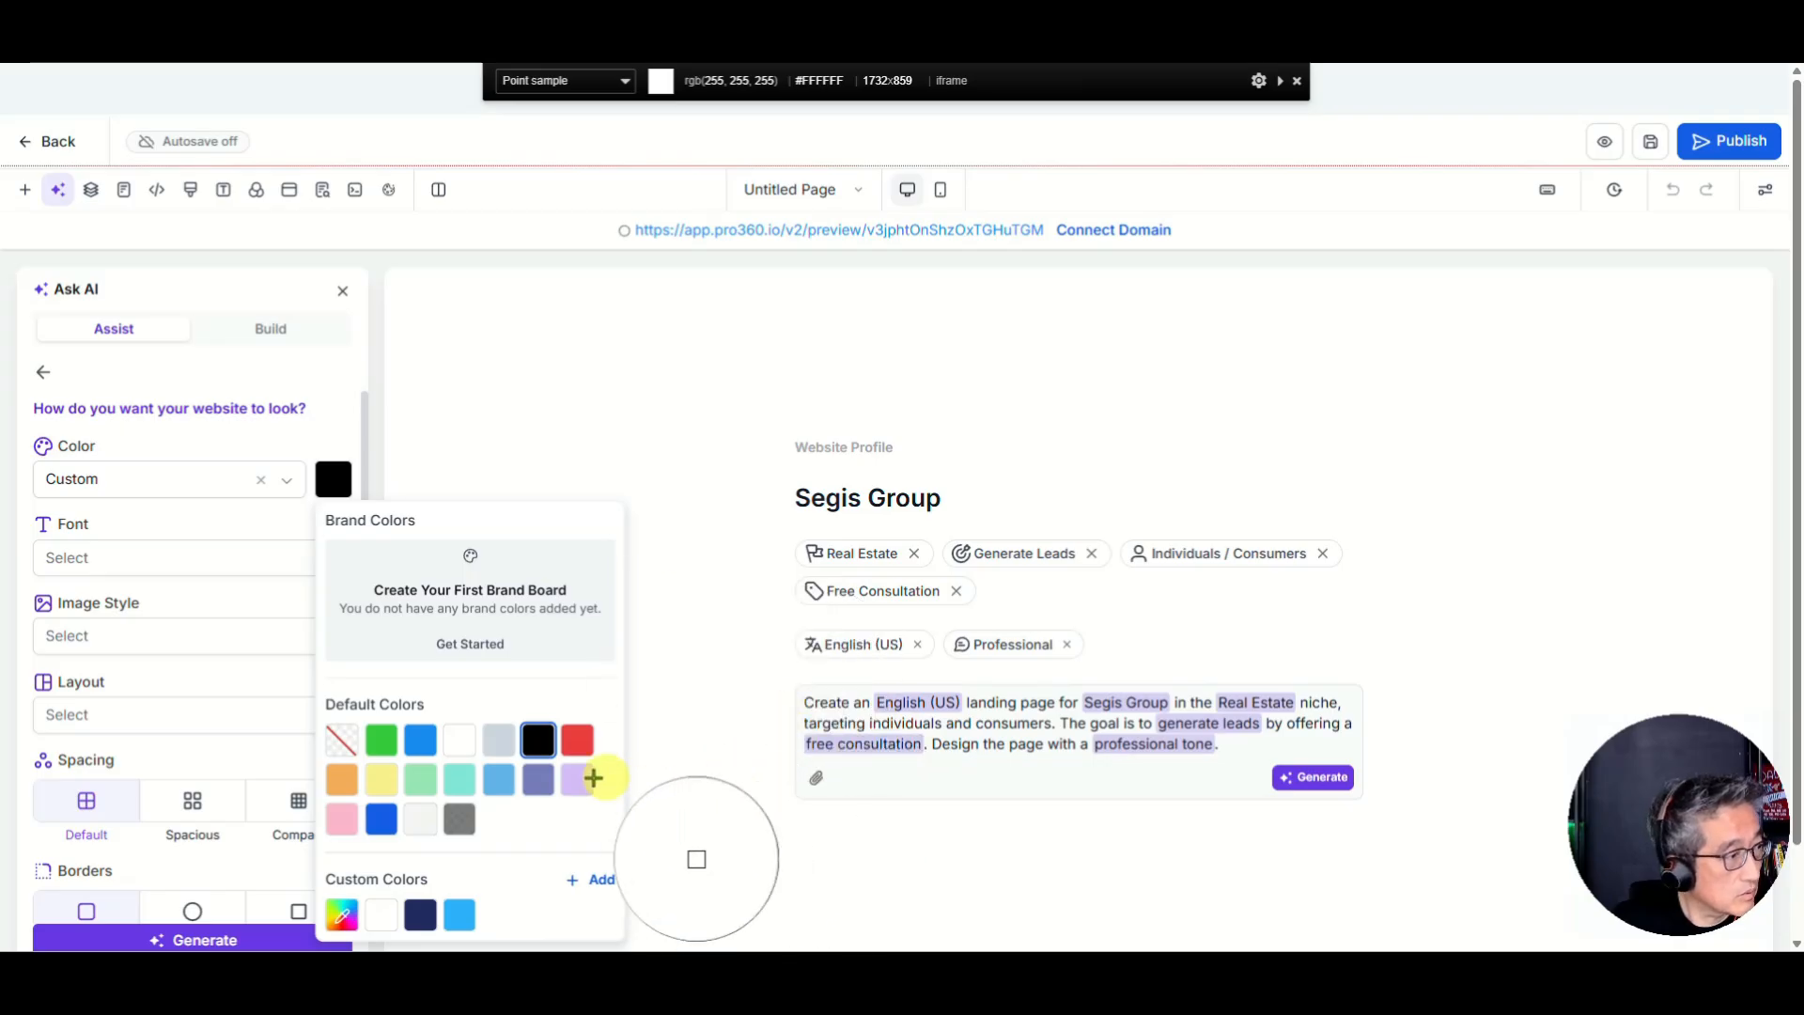
{"action": "left_click", "coordinate": [539, 779]}
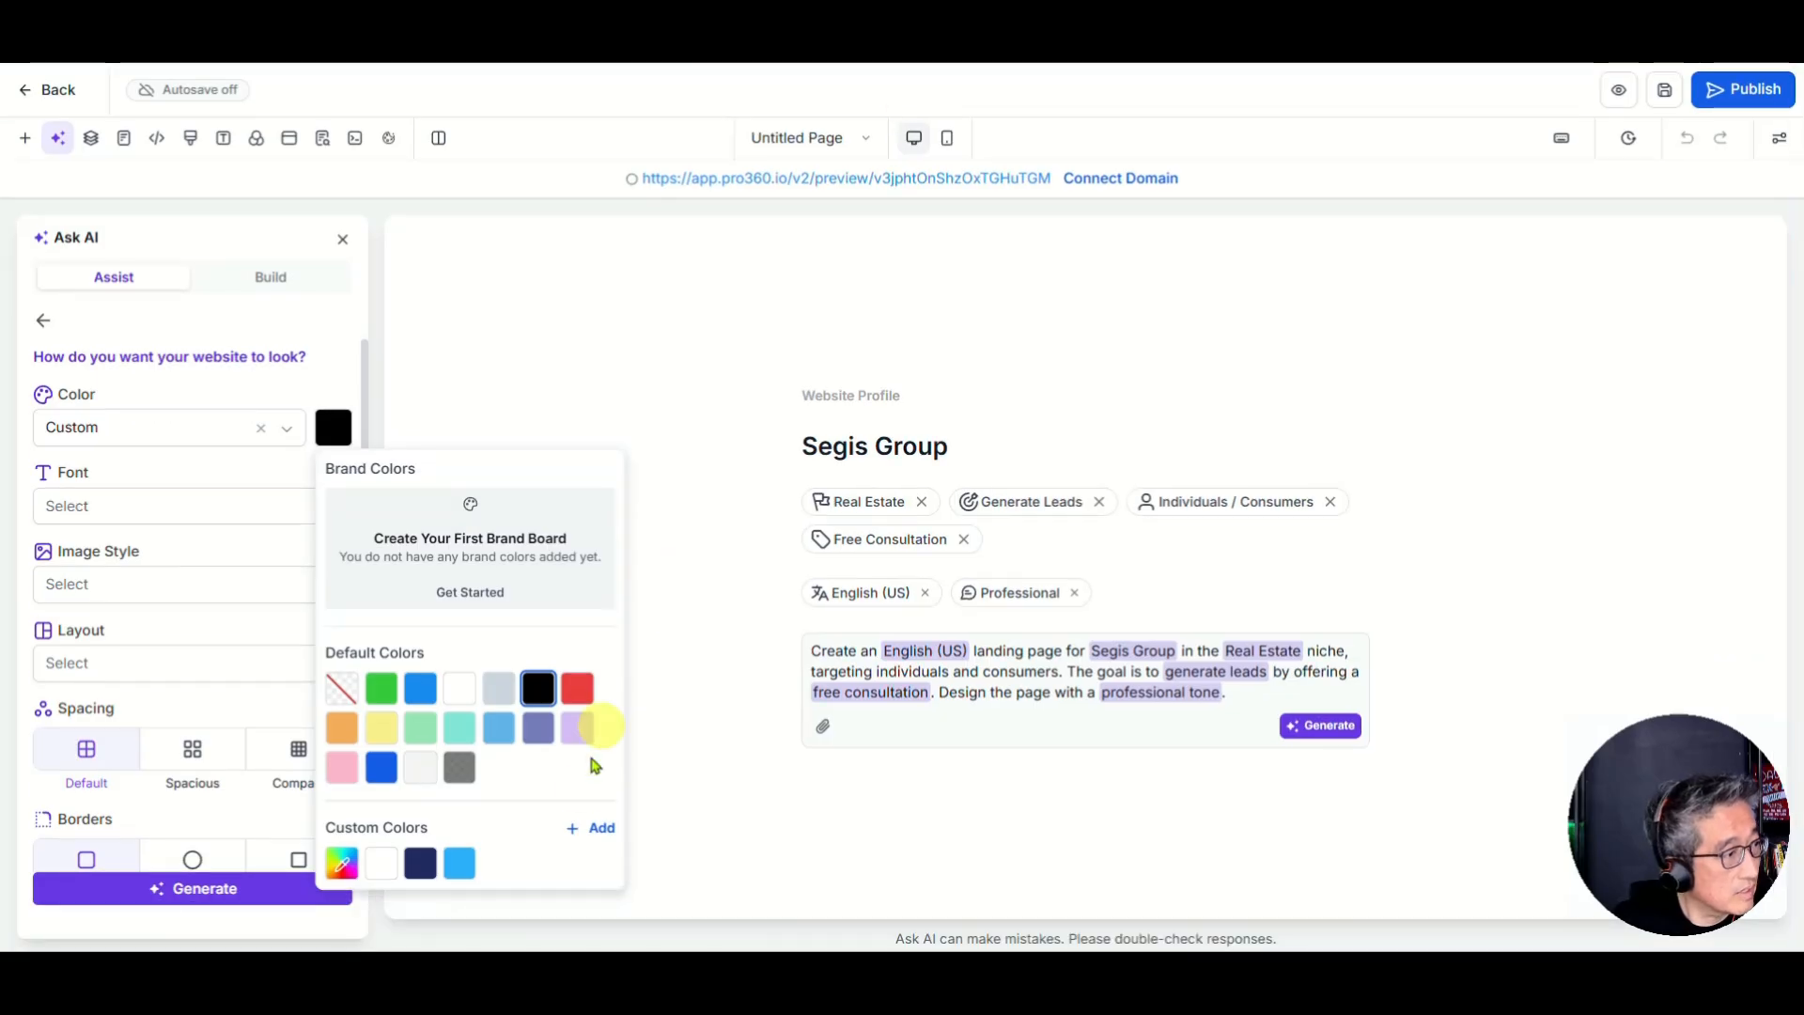
{"action": "left_click", "coordinate": [599, 831]}
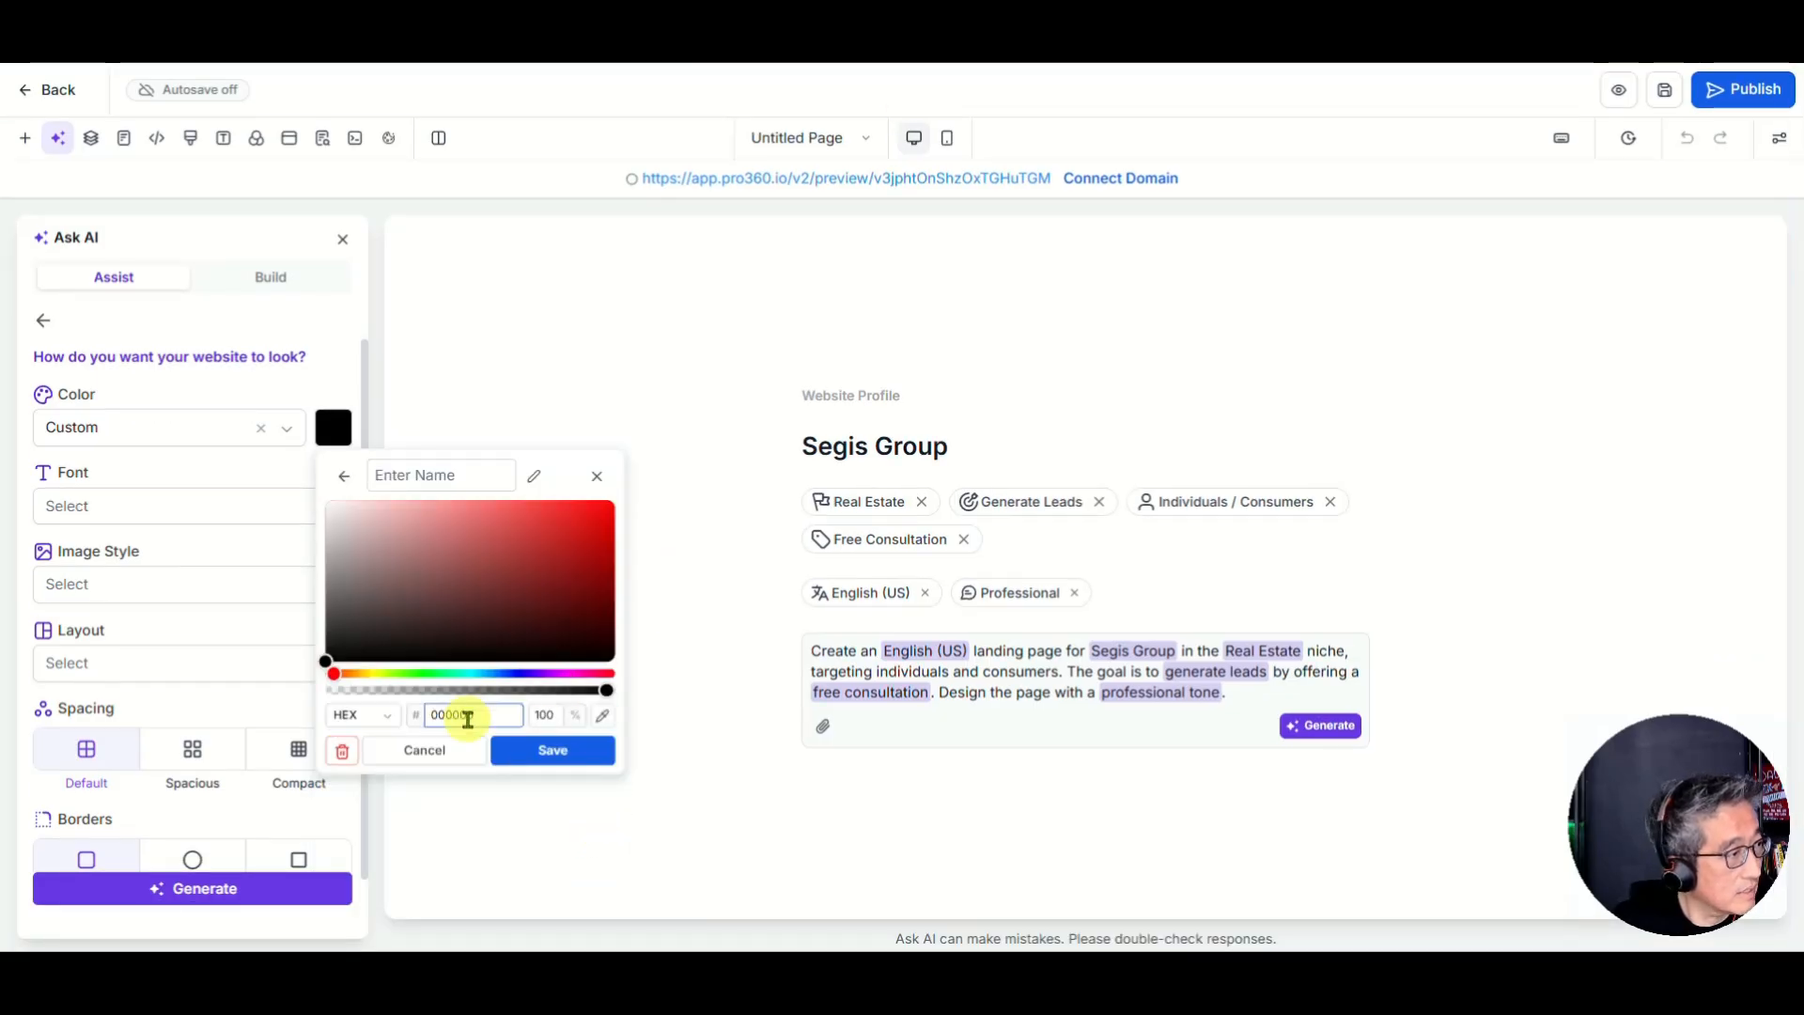
{"action": "double_click", "coordinate": [488, 713]}
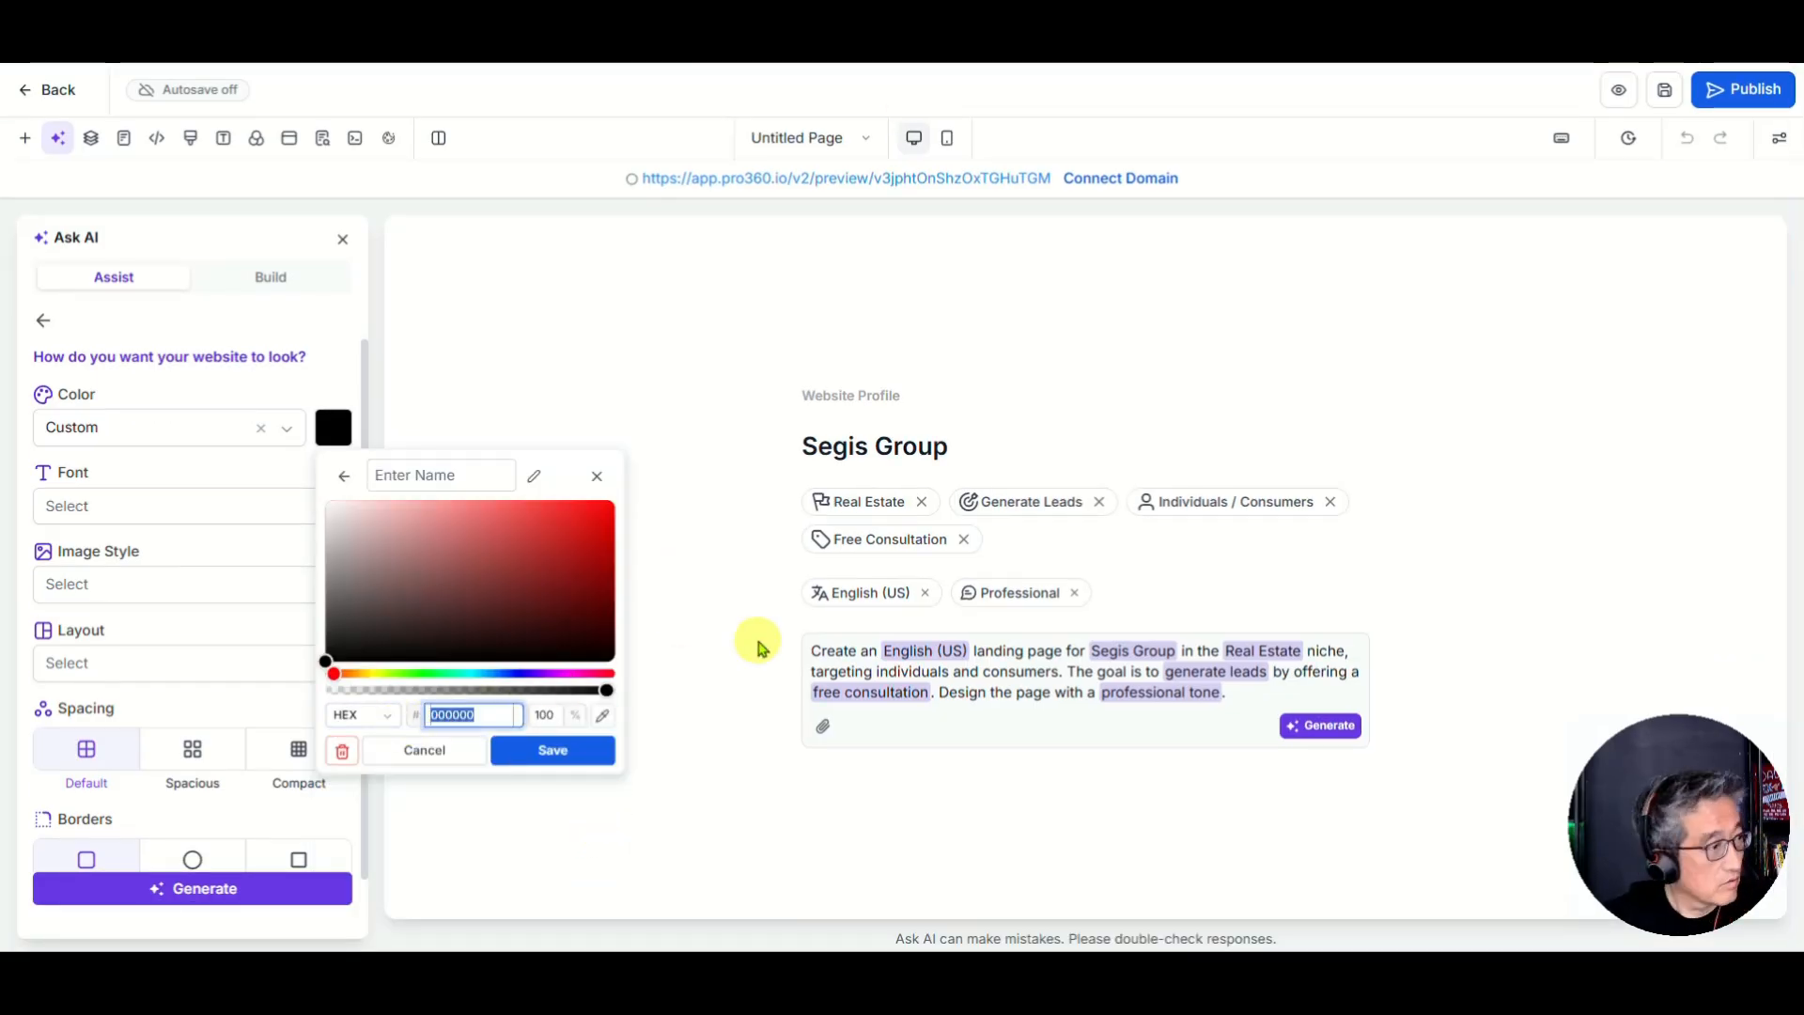
{"action": "key", "text": "ctrl+v"}
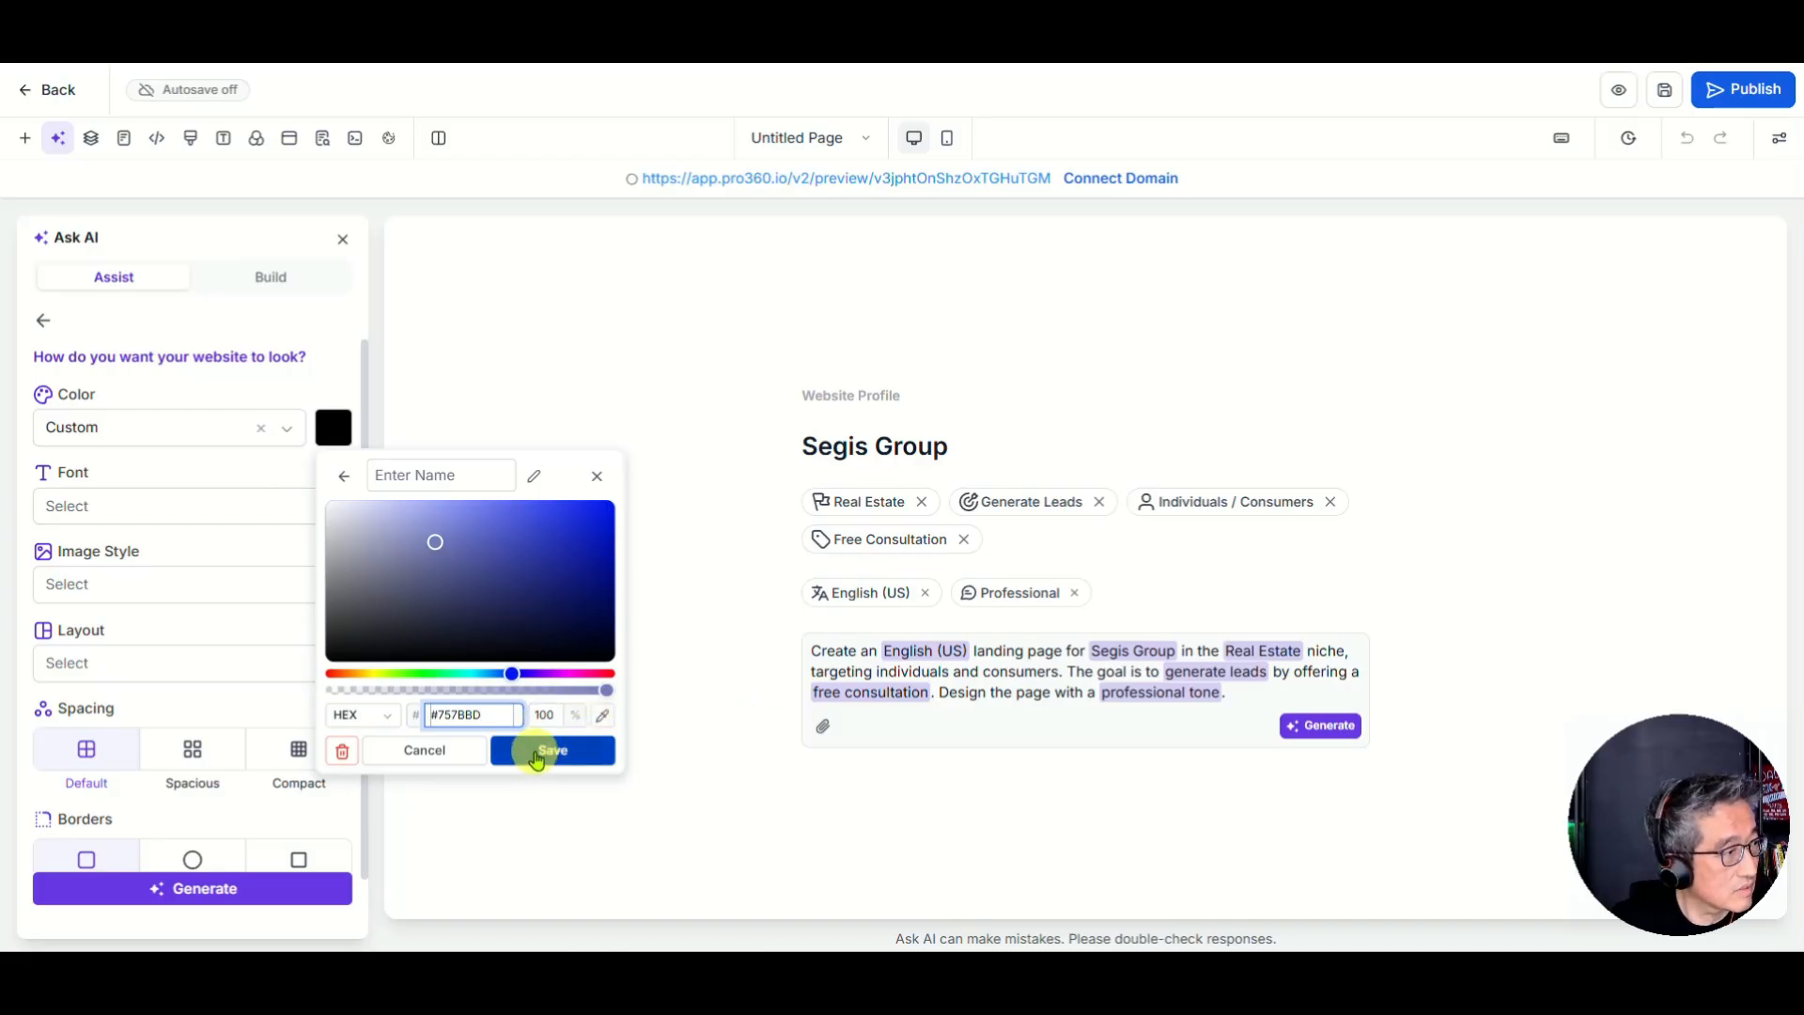
{"action": "left_click", "coordinate": [428, 752]}
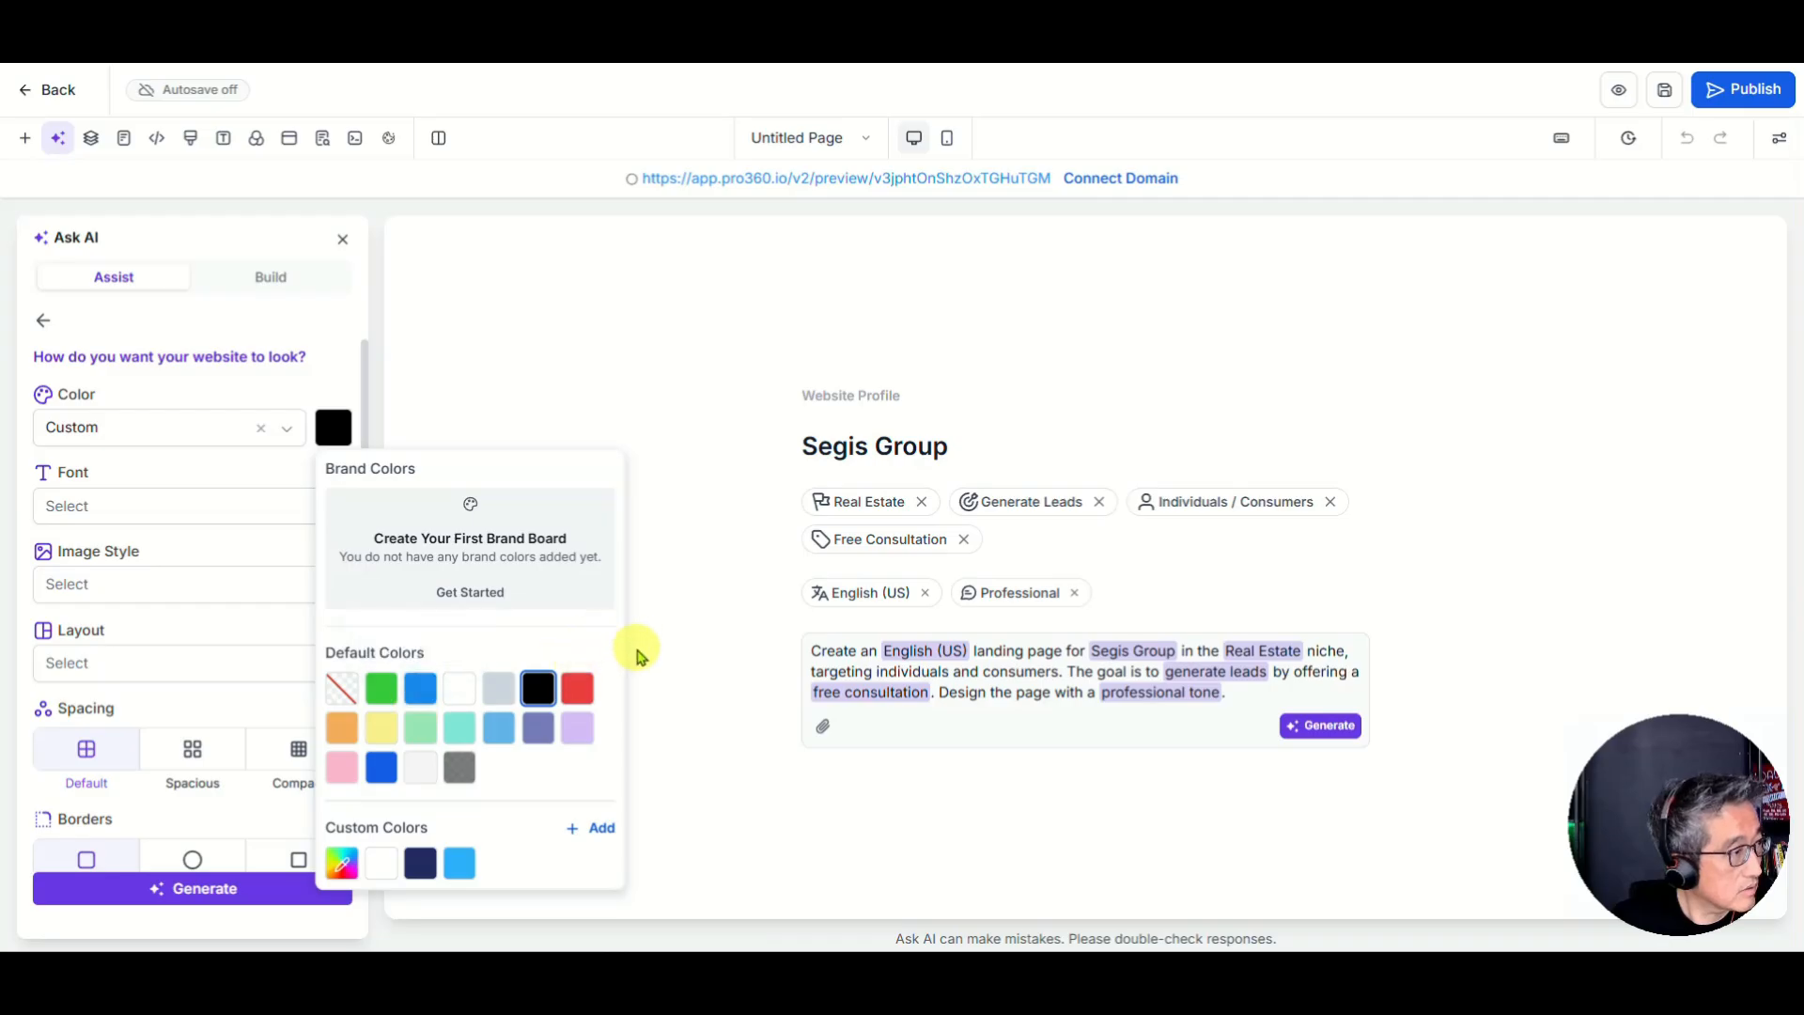
{"action": "left_click", "coordinate": [670, 697]}
Set the website's custom color to the saved light blue #2eb1ff.
{"action": "left_click", "coordinate": [286, 434]}
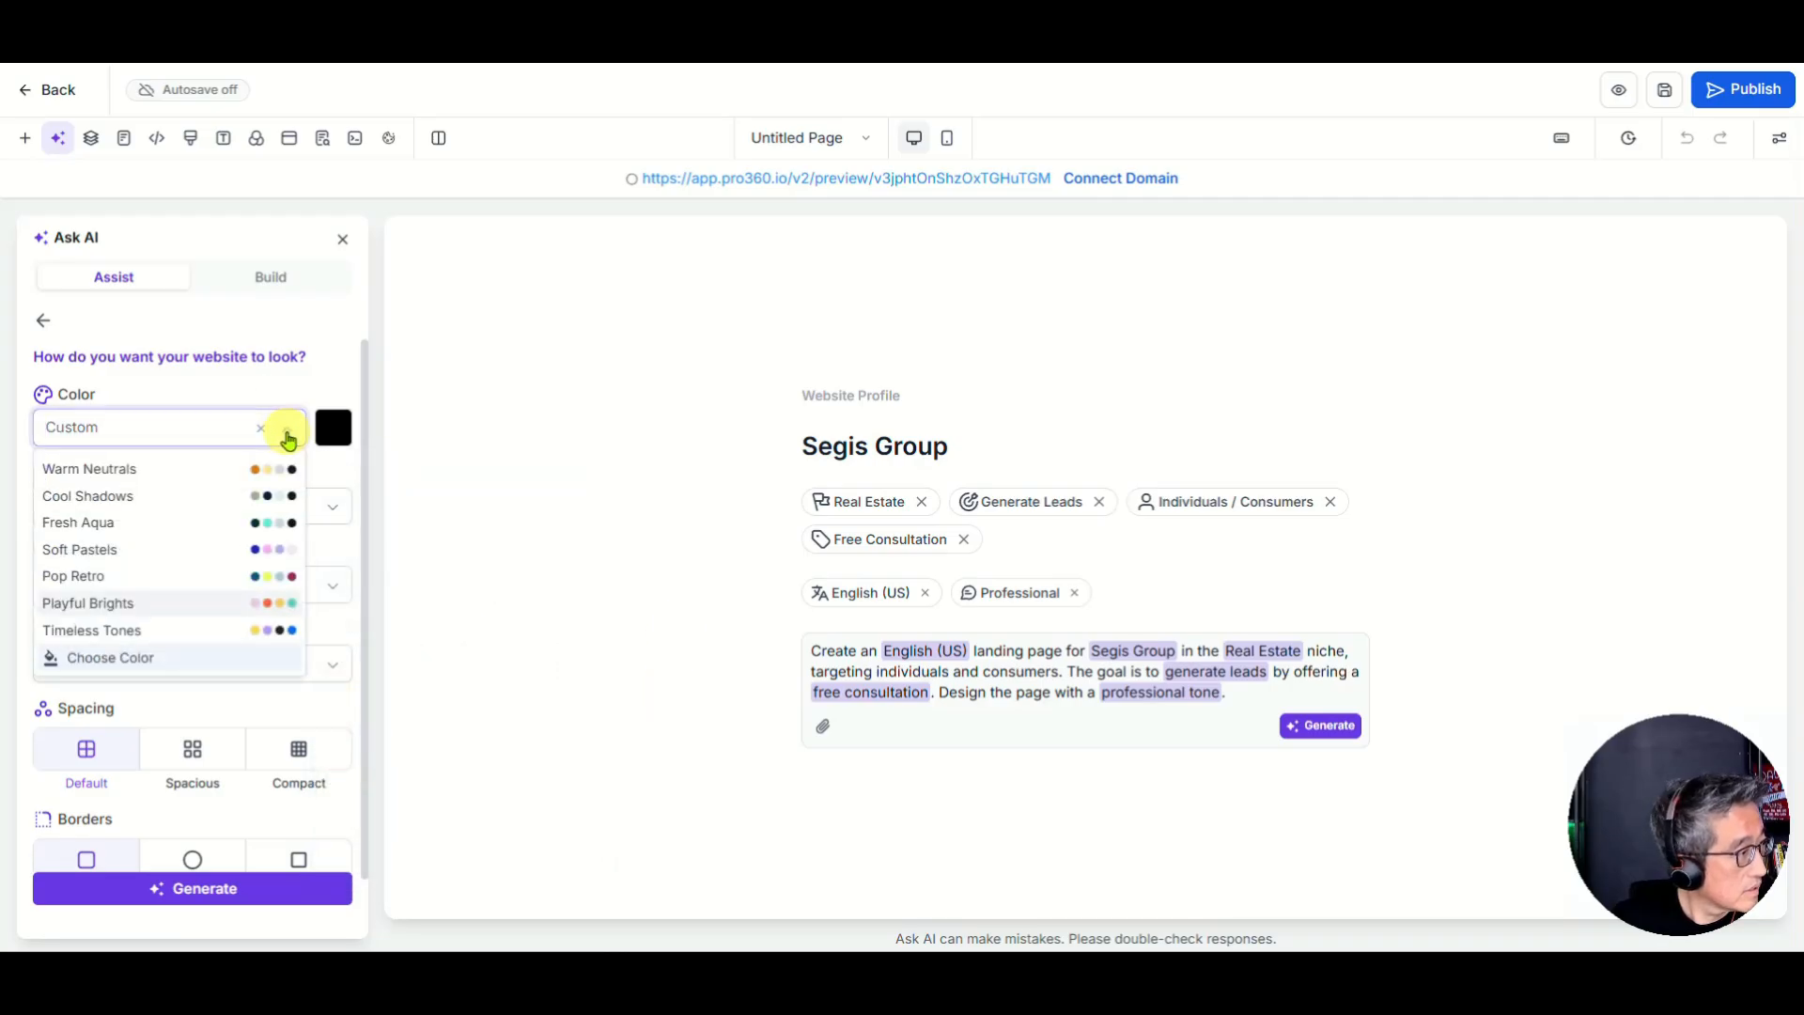
{"action": "left_click", "coordinate": [146, 664]}
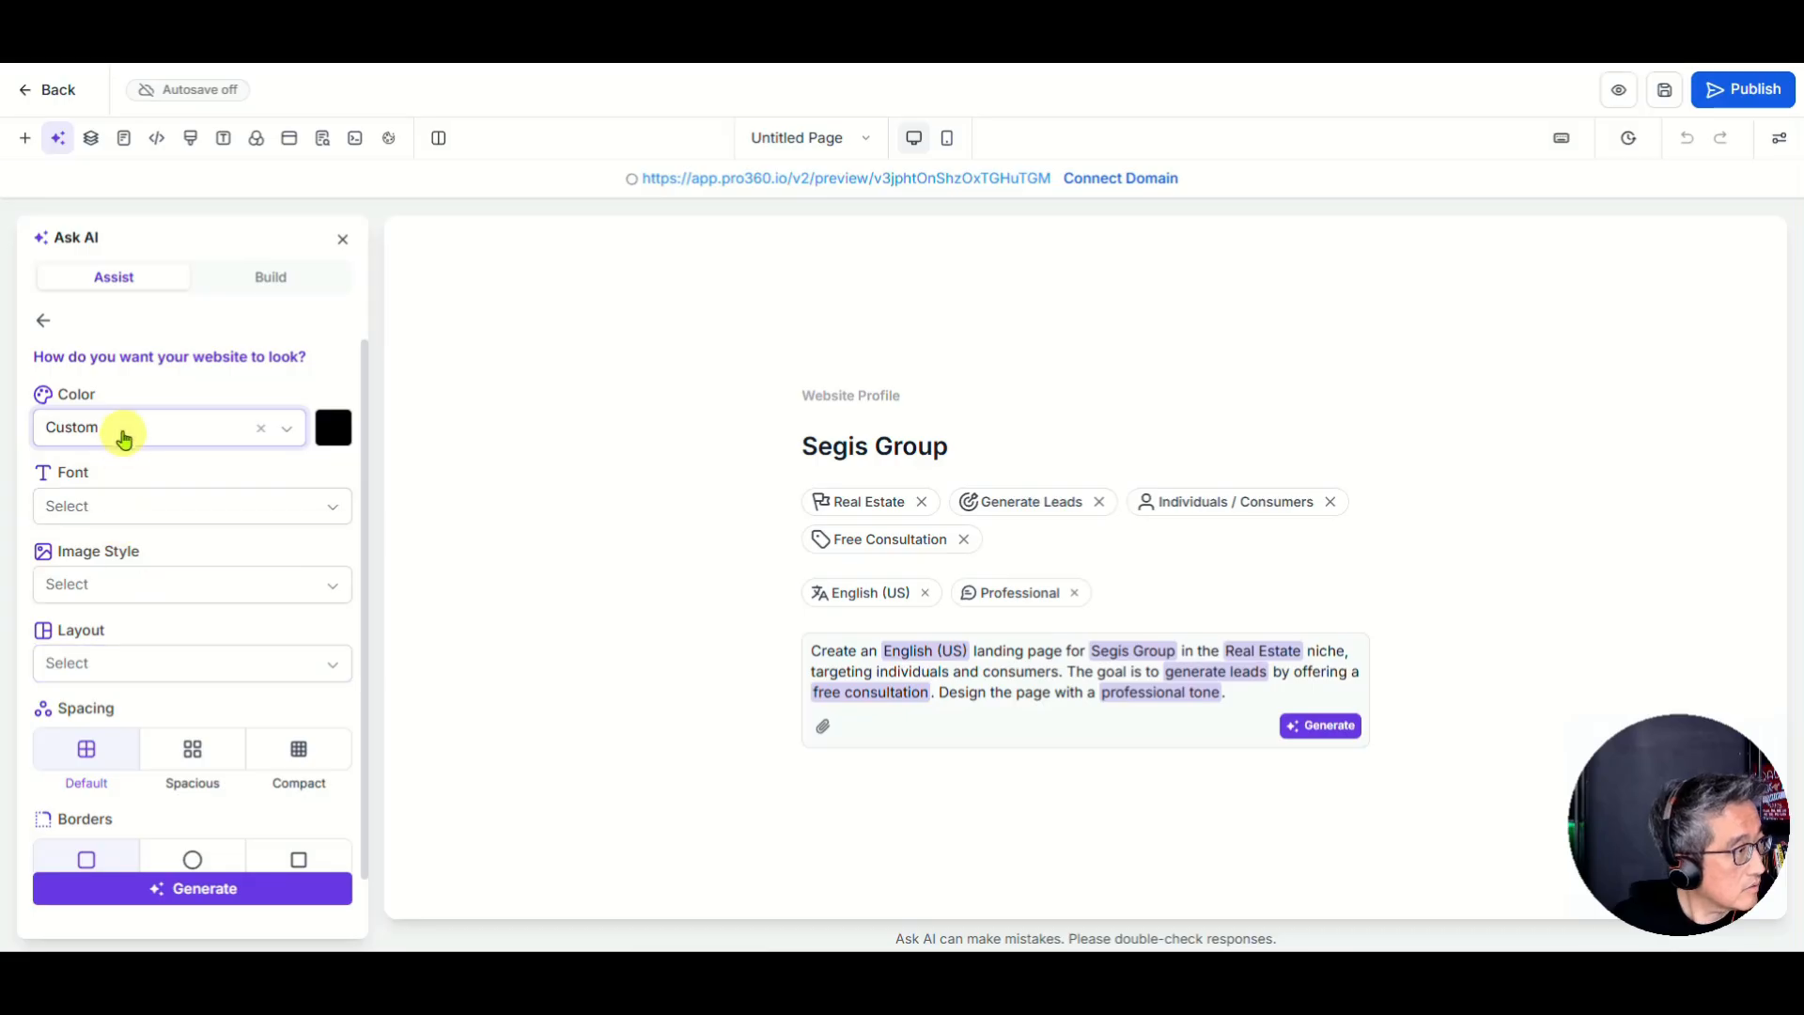
{"action": "left_click", "coordinate": [282, 432]}
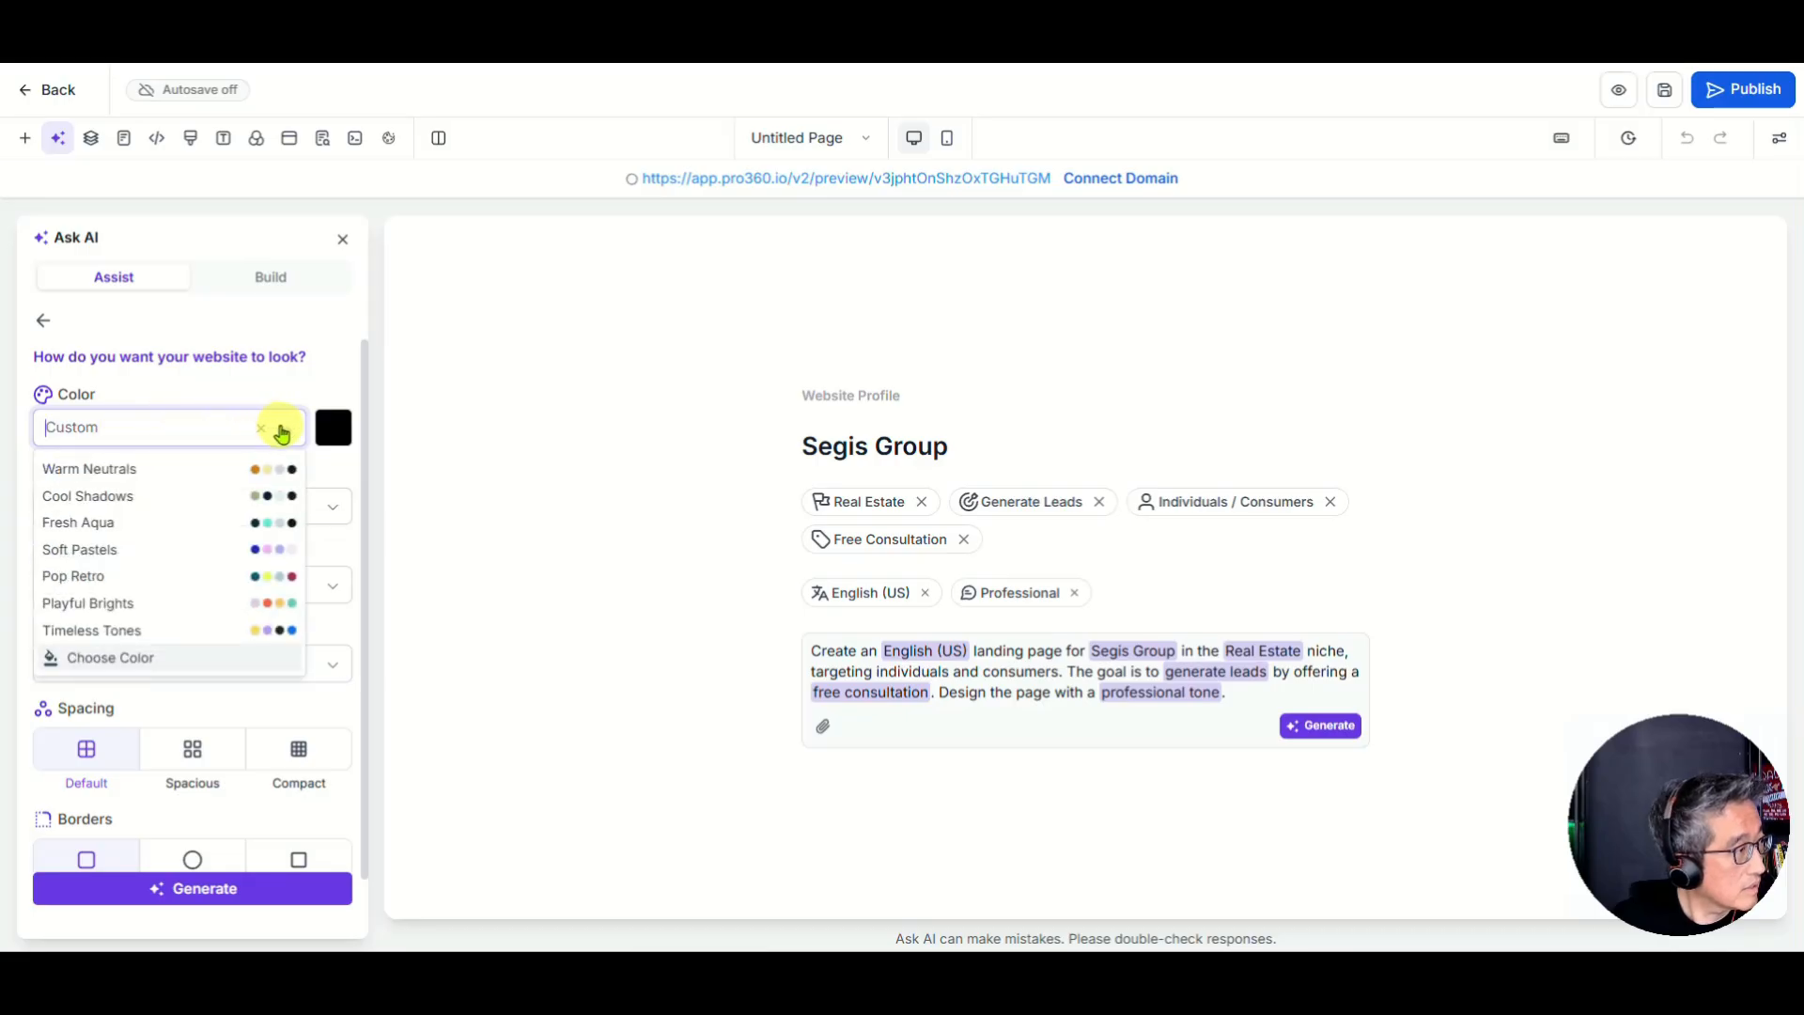
{"action": "left_click", "coordinate": [116, 662]}
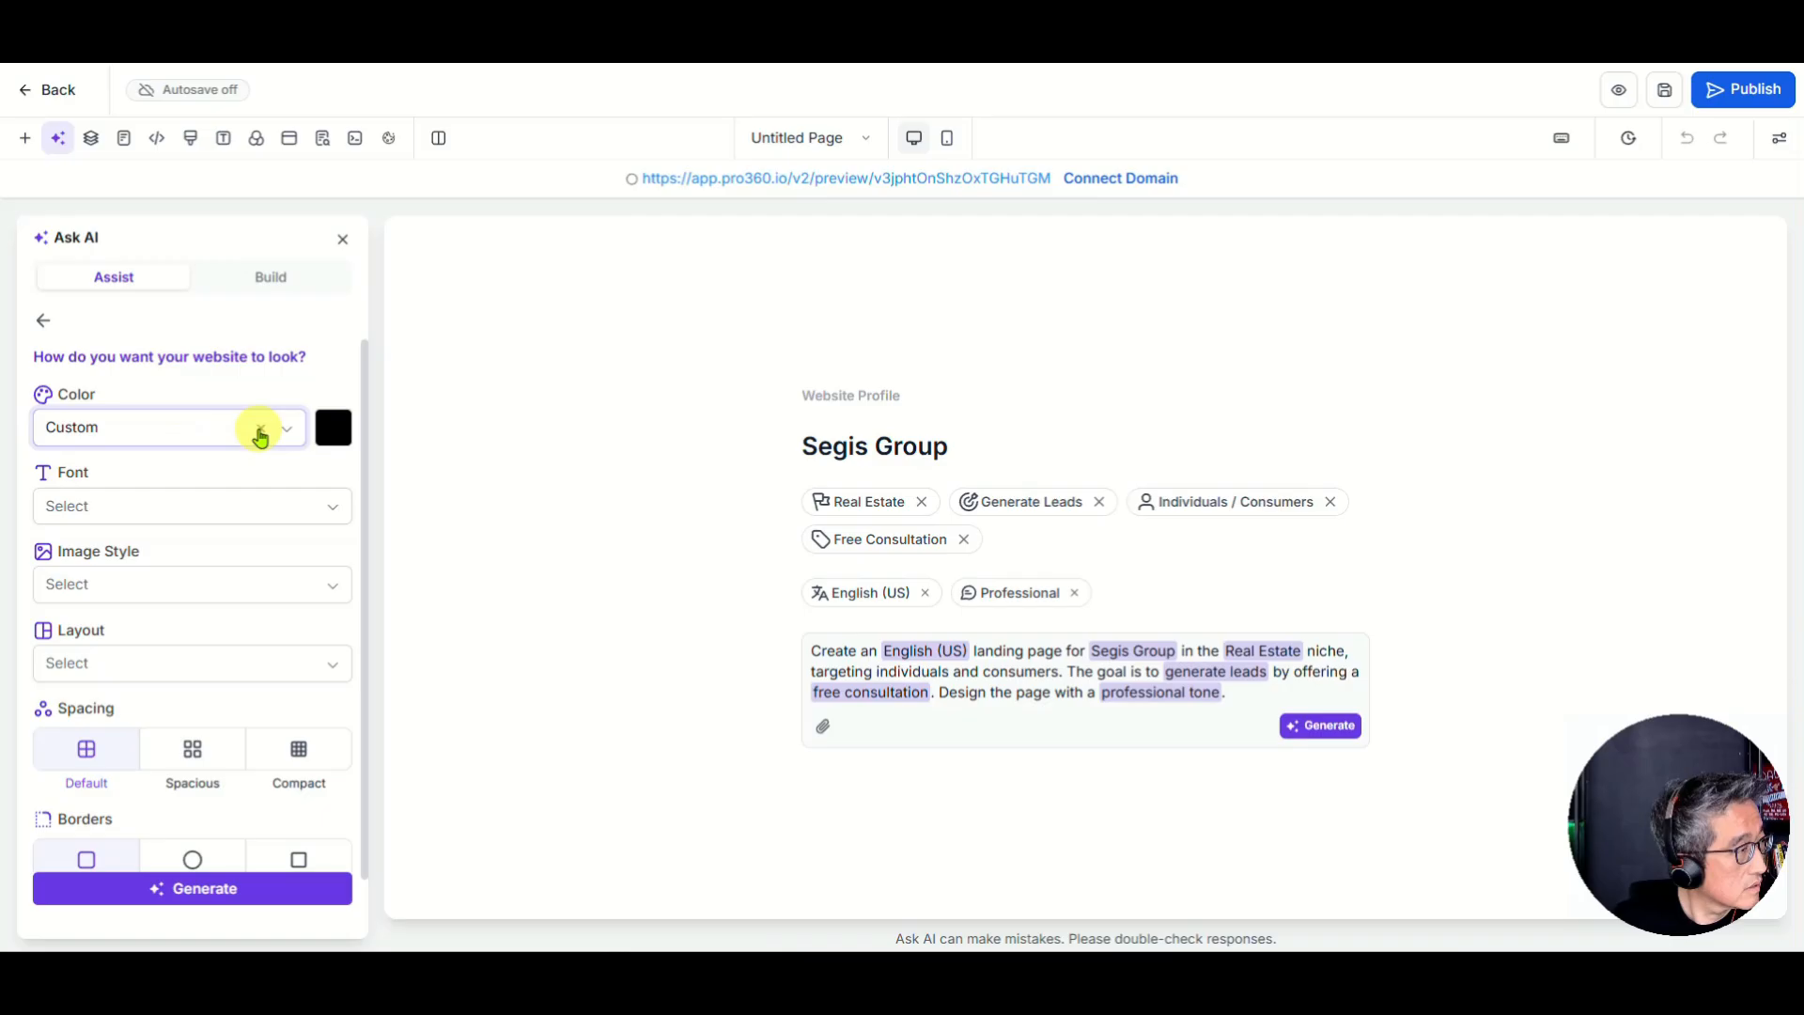
{"action": "left_click", "coordinate": [333, 430]}
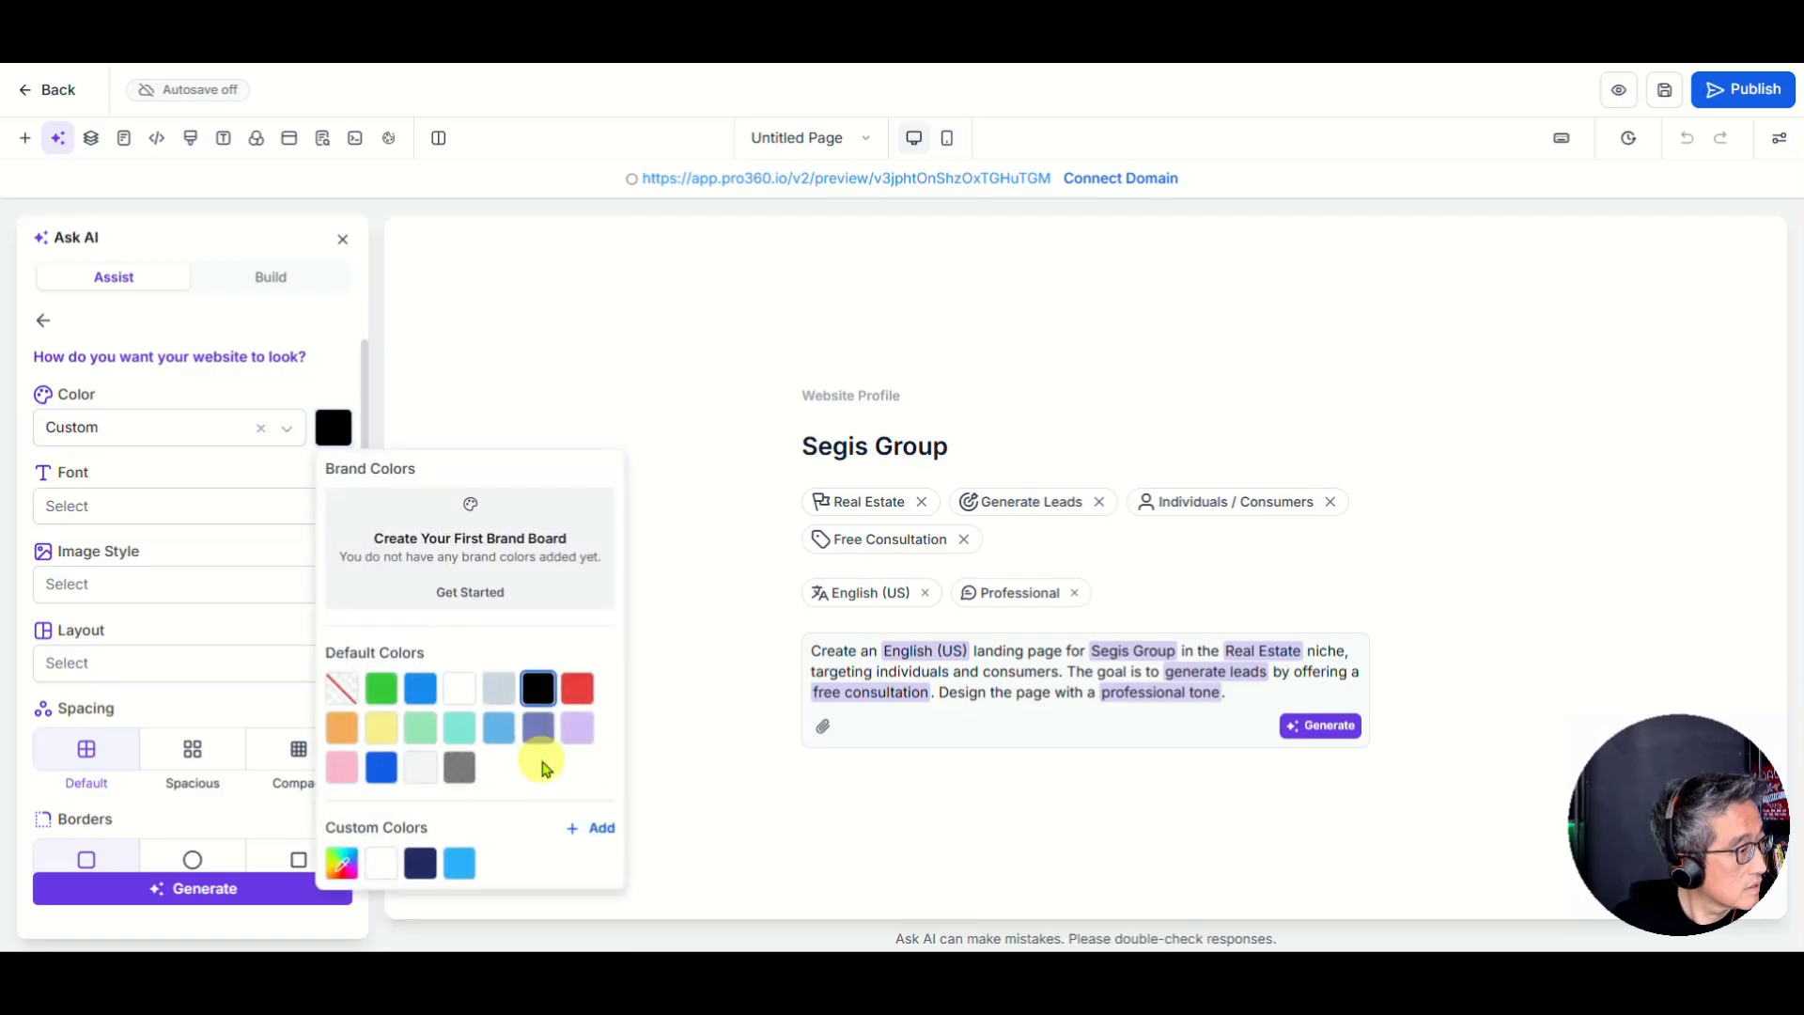
{"action": "left_click", "coordinate": [458, 872]}
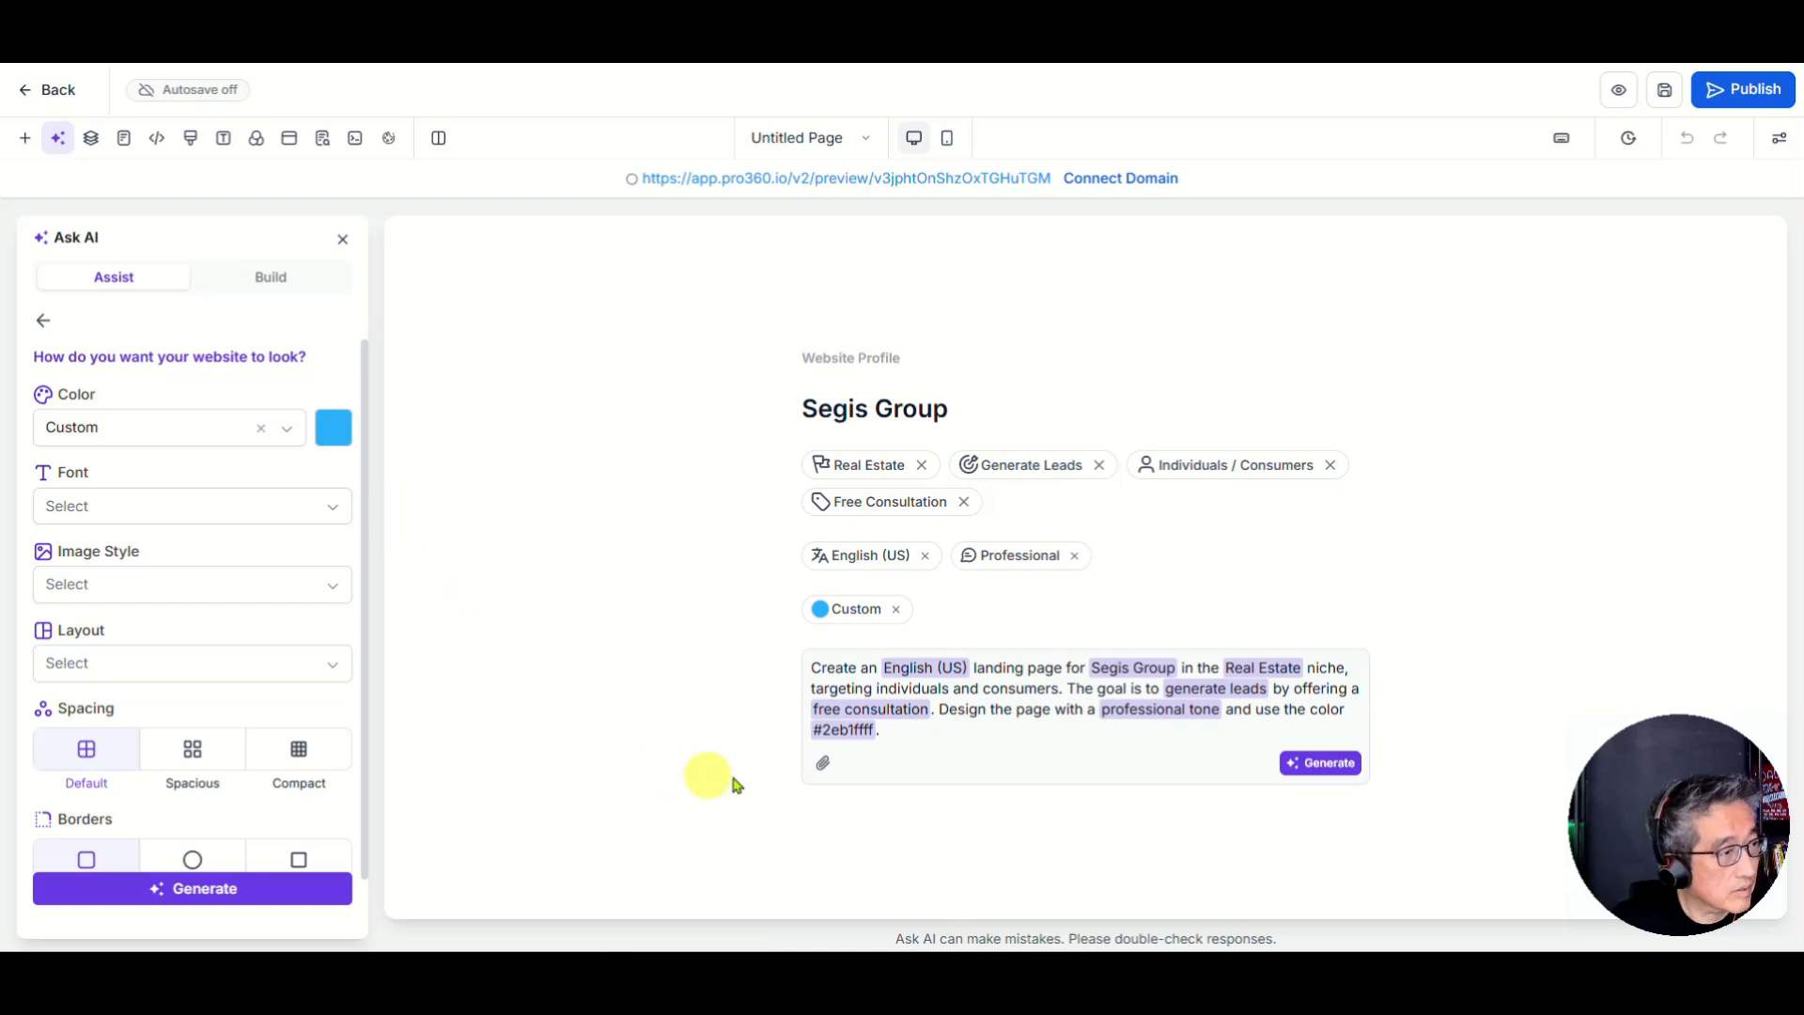
Try the saved navy #222c66 as the website color and switch back to light blue #2eb1ff.
{"action": "left_click", "coordinate": [329, 436]}
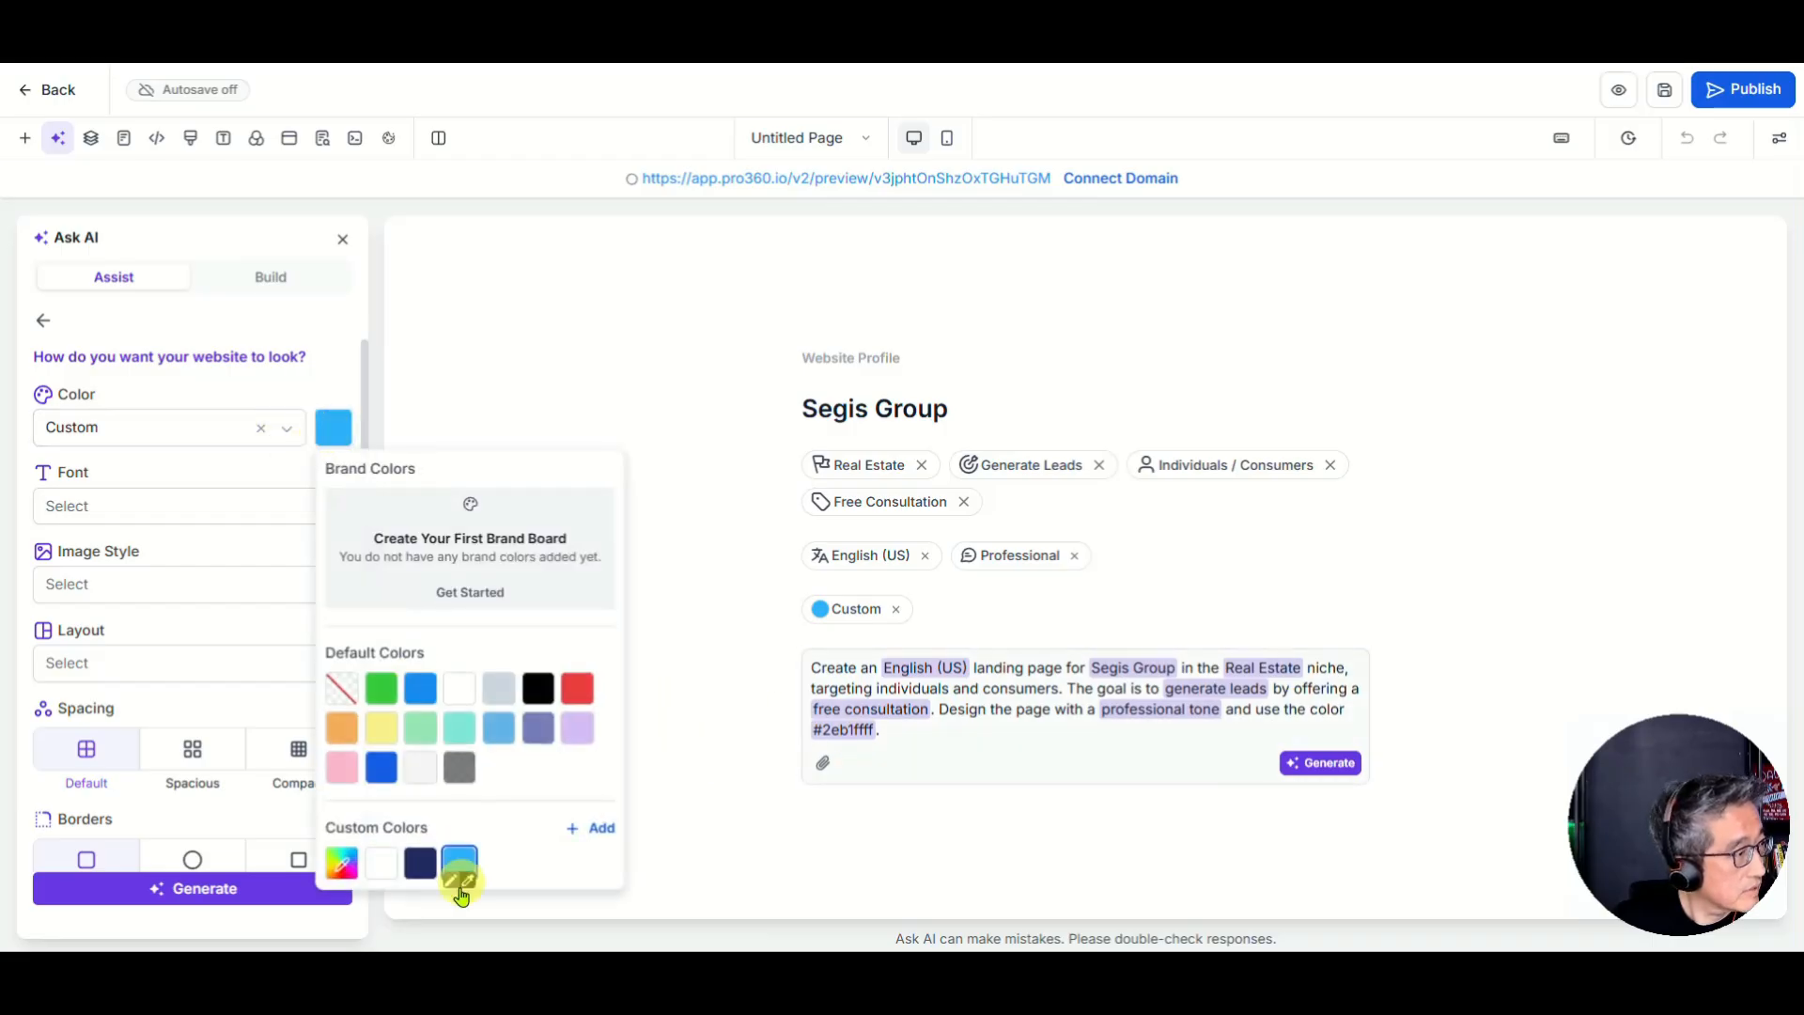
{"action": "left_click", "coordinate": [422, 871]}
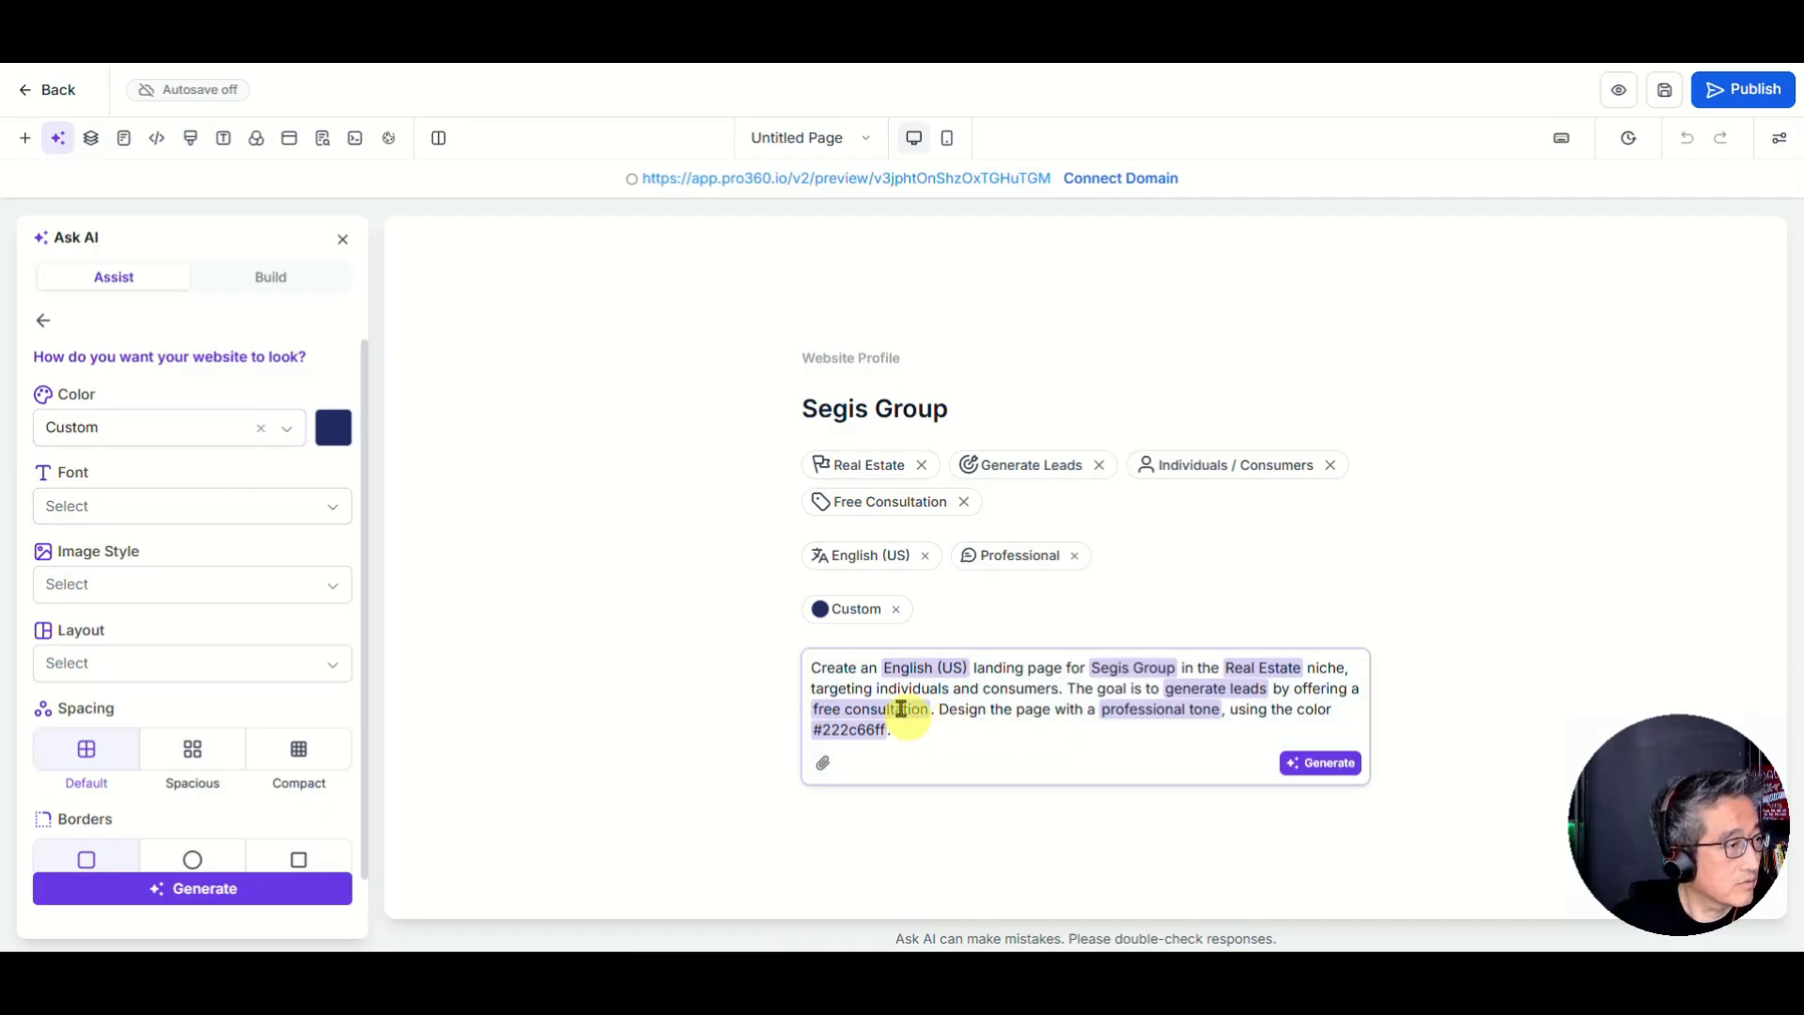
{"action": "left_click", "coordinate": [334, 427]}
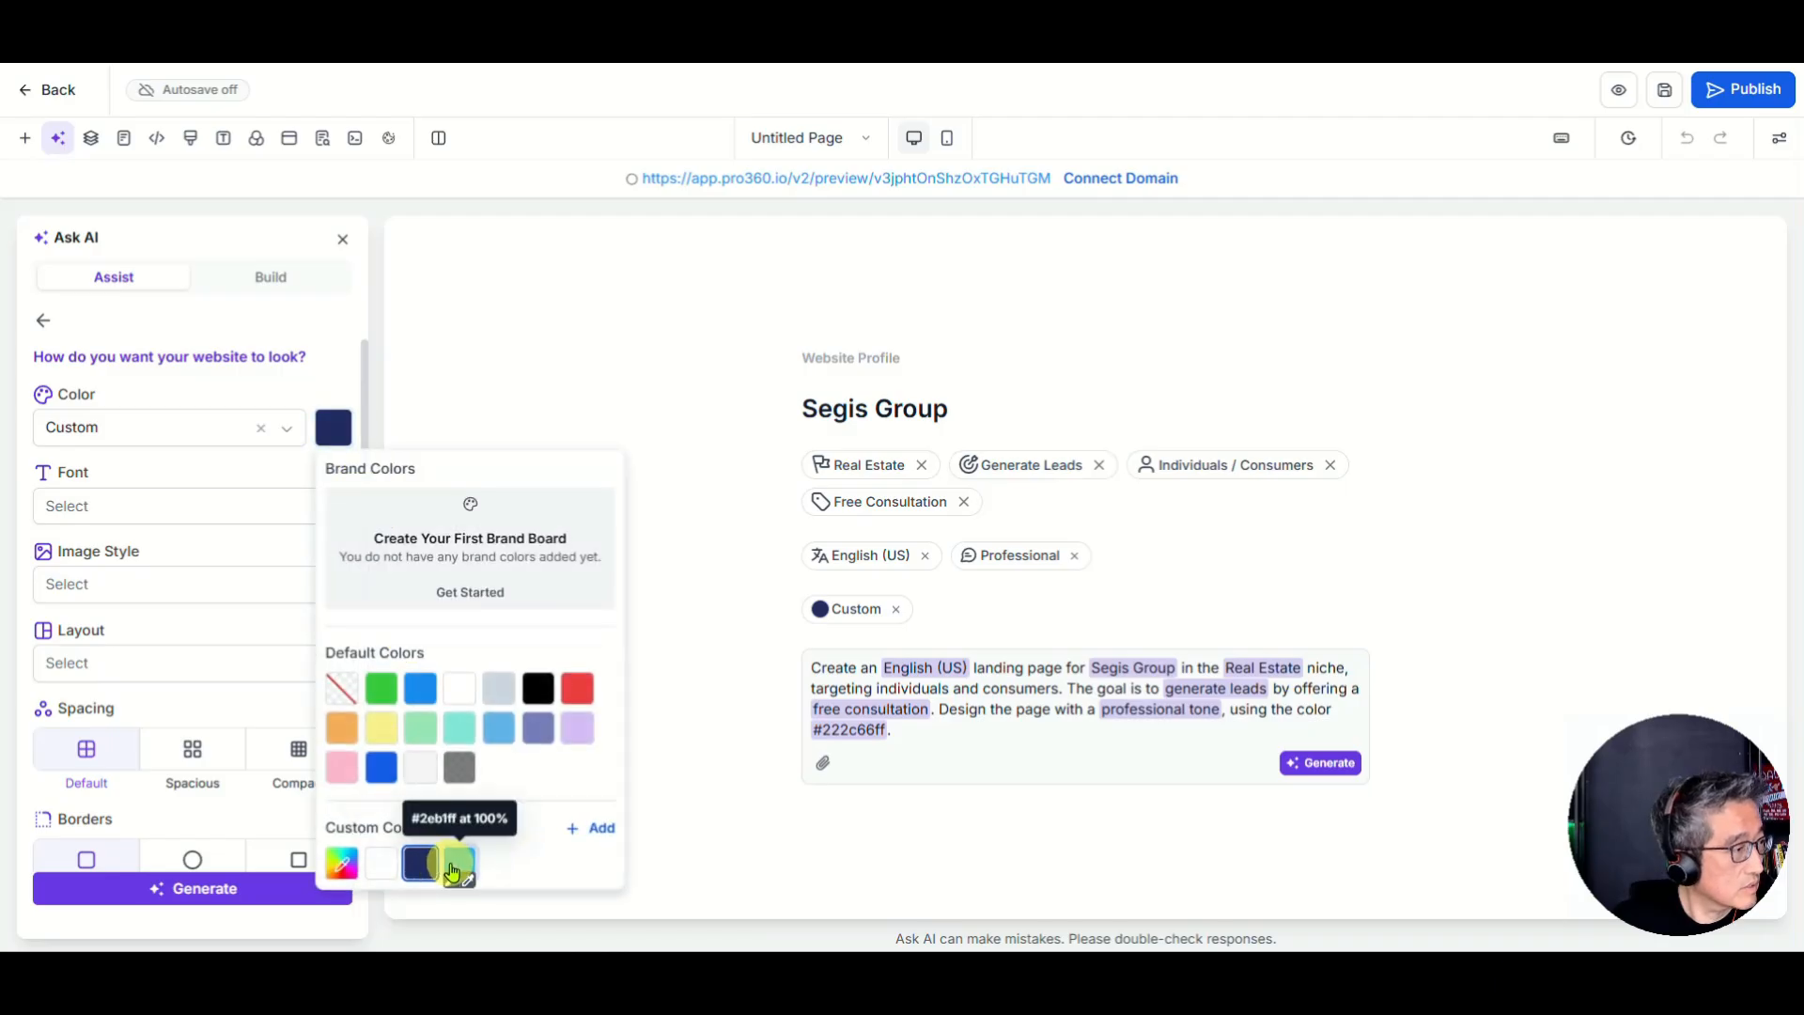
{"action": "left_click", "coordinate": [458, 862]}
{"action": "left_click", "coordinate": [905, 726]}
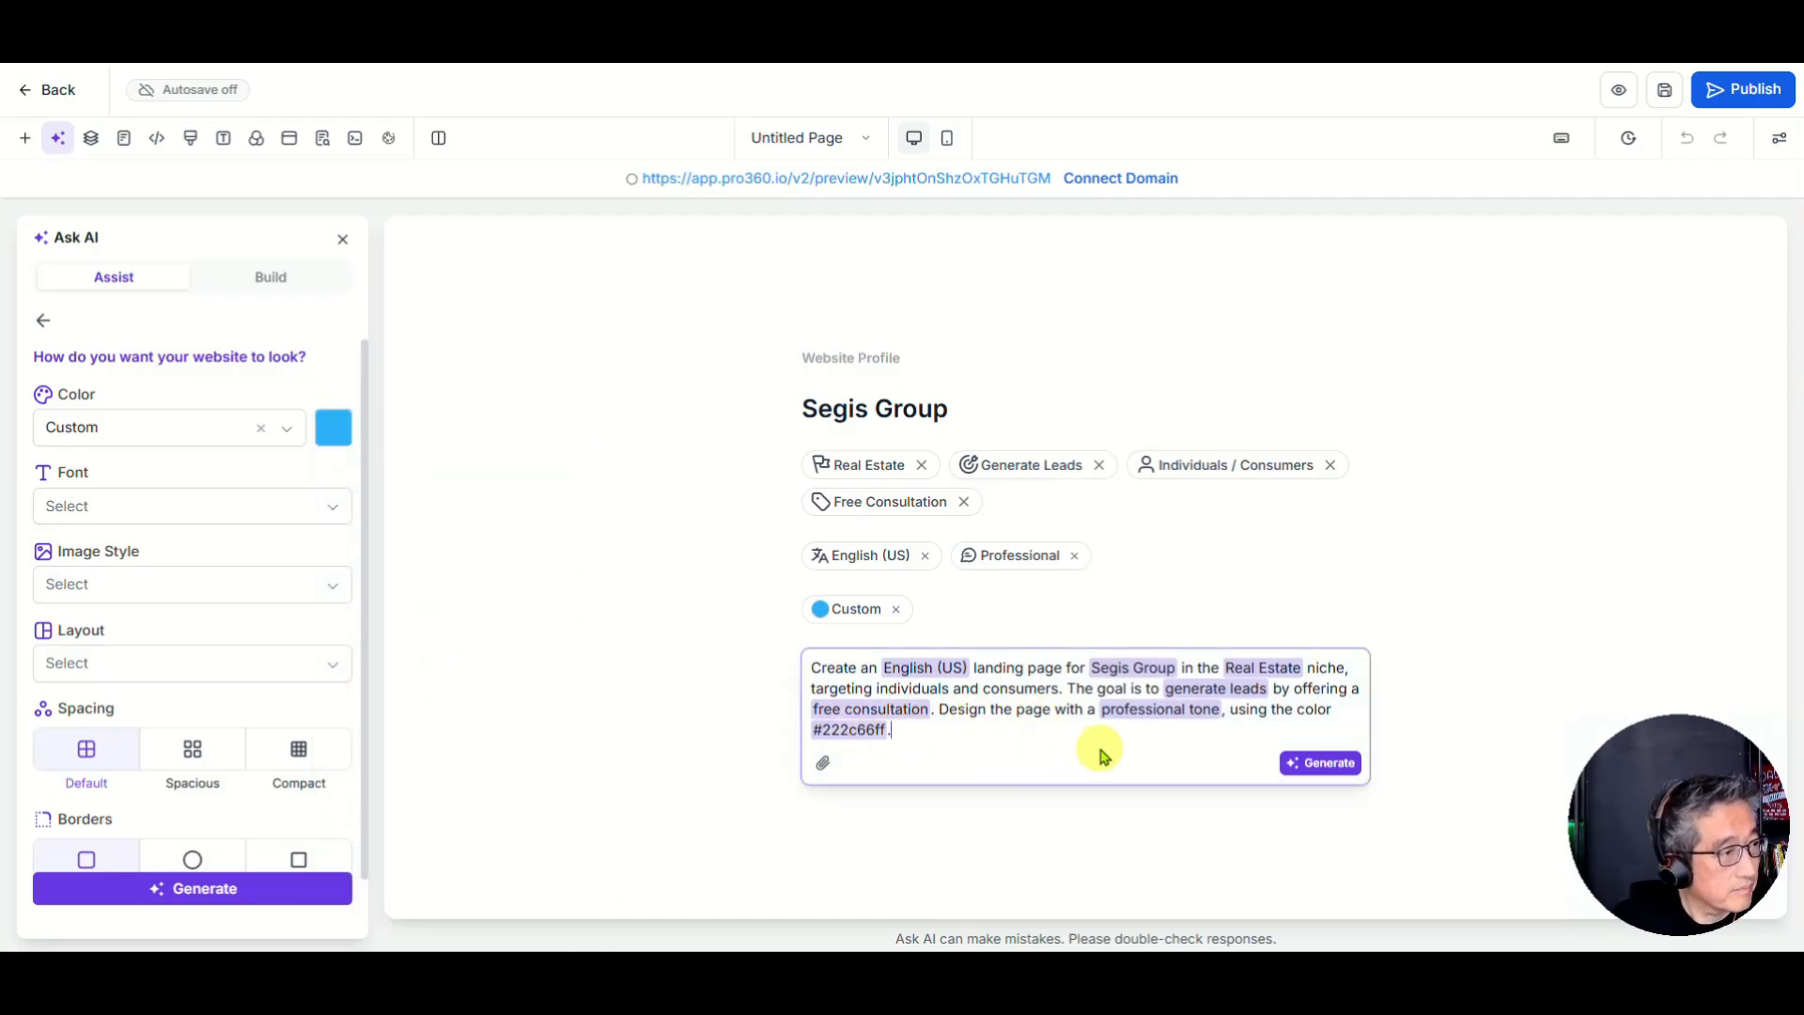
{"action": "left_click", "coordinate": [335, 428]}
{"action": "left_click", "coordinate": [459, 863]}
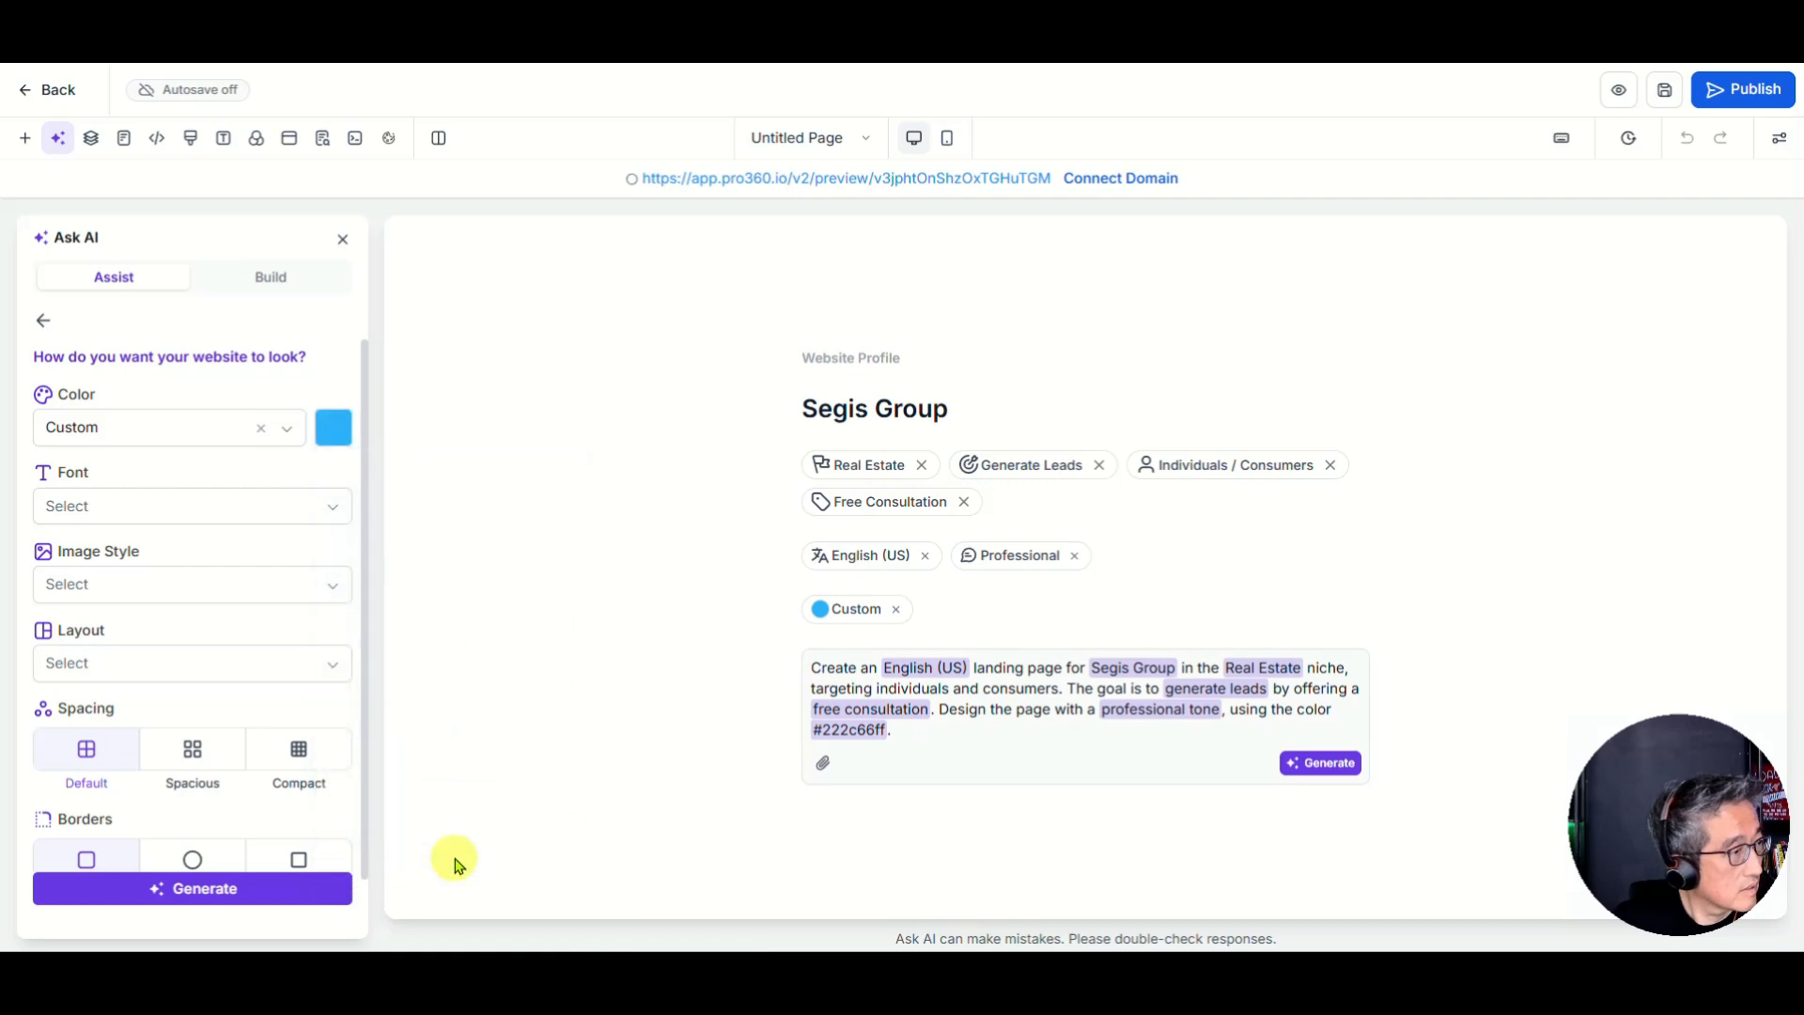
{"action": "left_click", "coordinate": [876, 731]}
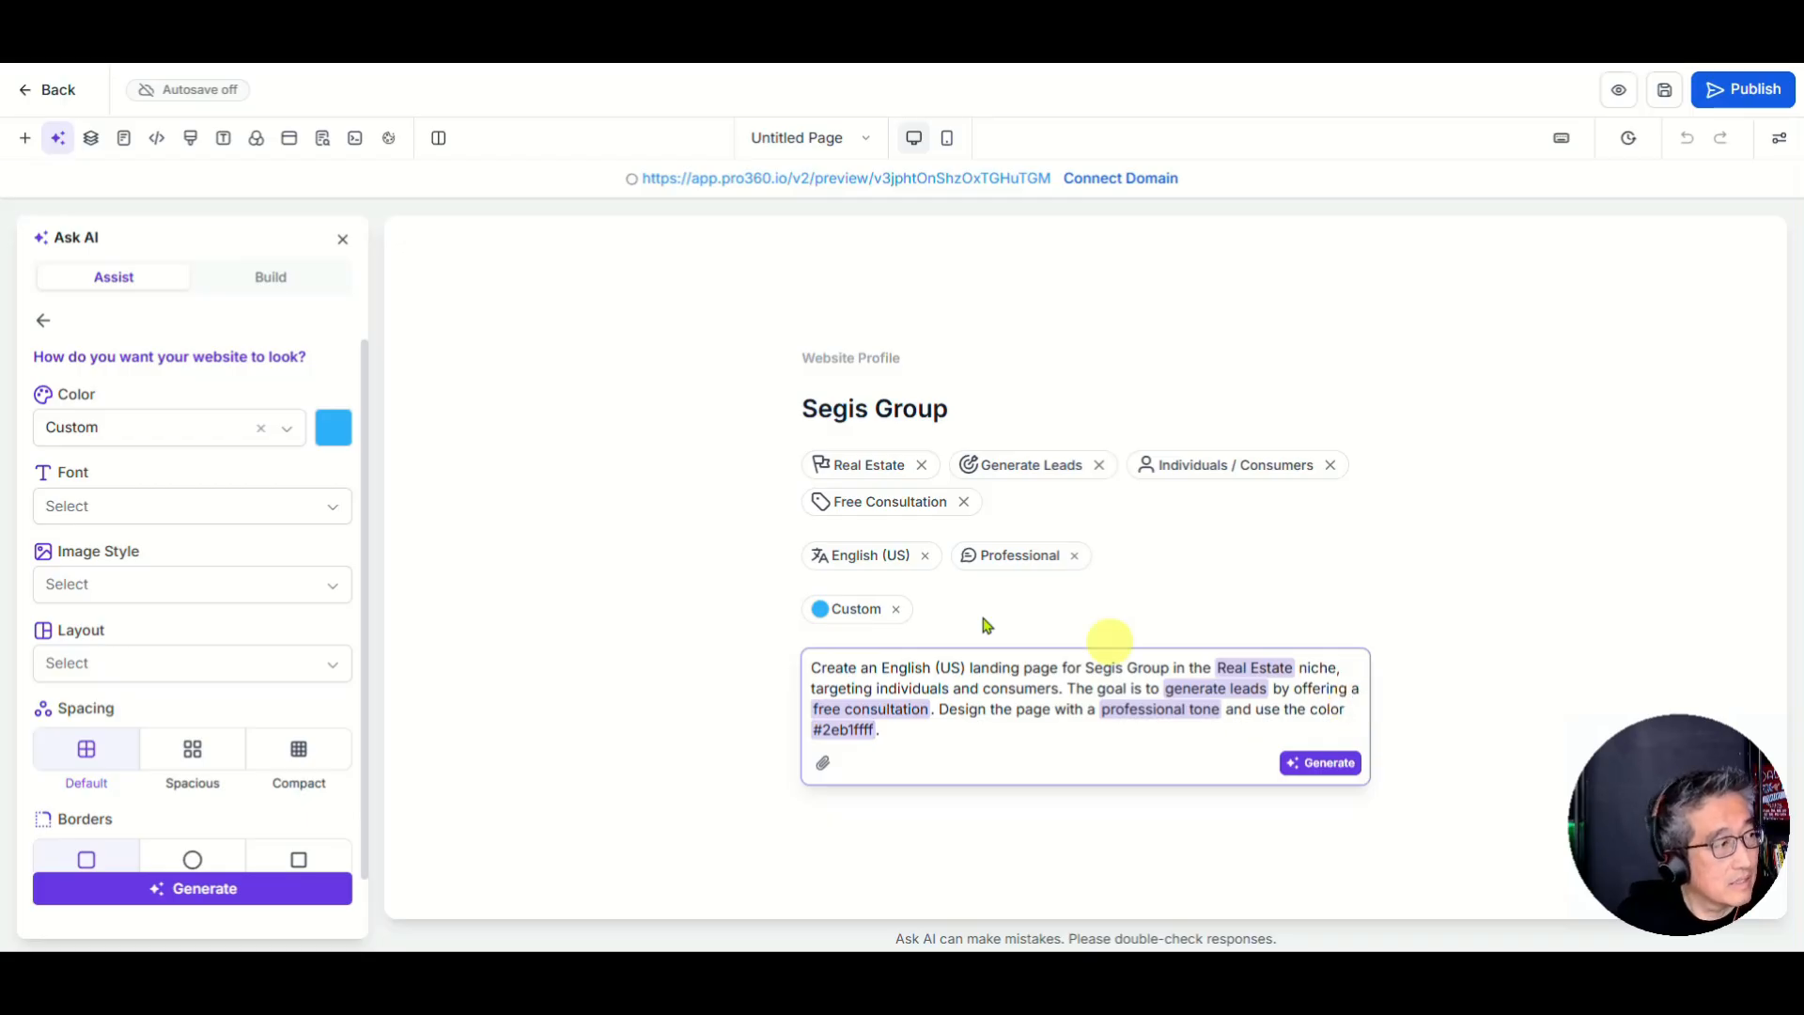
Clear the website's color setting and reapply the custom light blue so the prompt uses #2eb1ffff.
{"action": "left_click", "coordinate": [259, 429]}
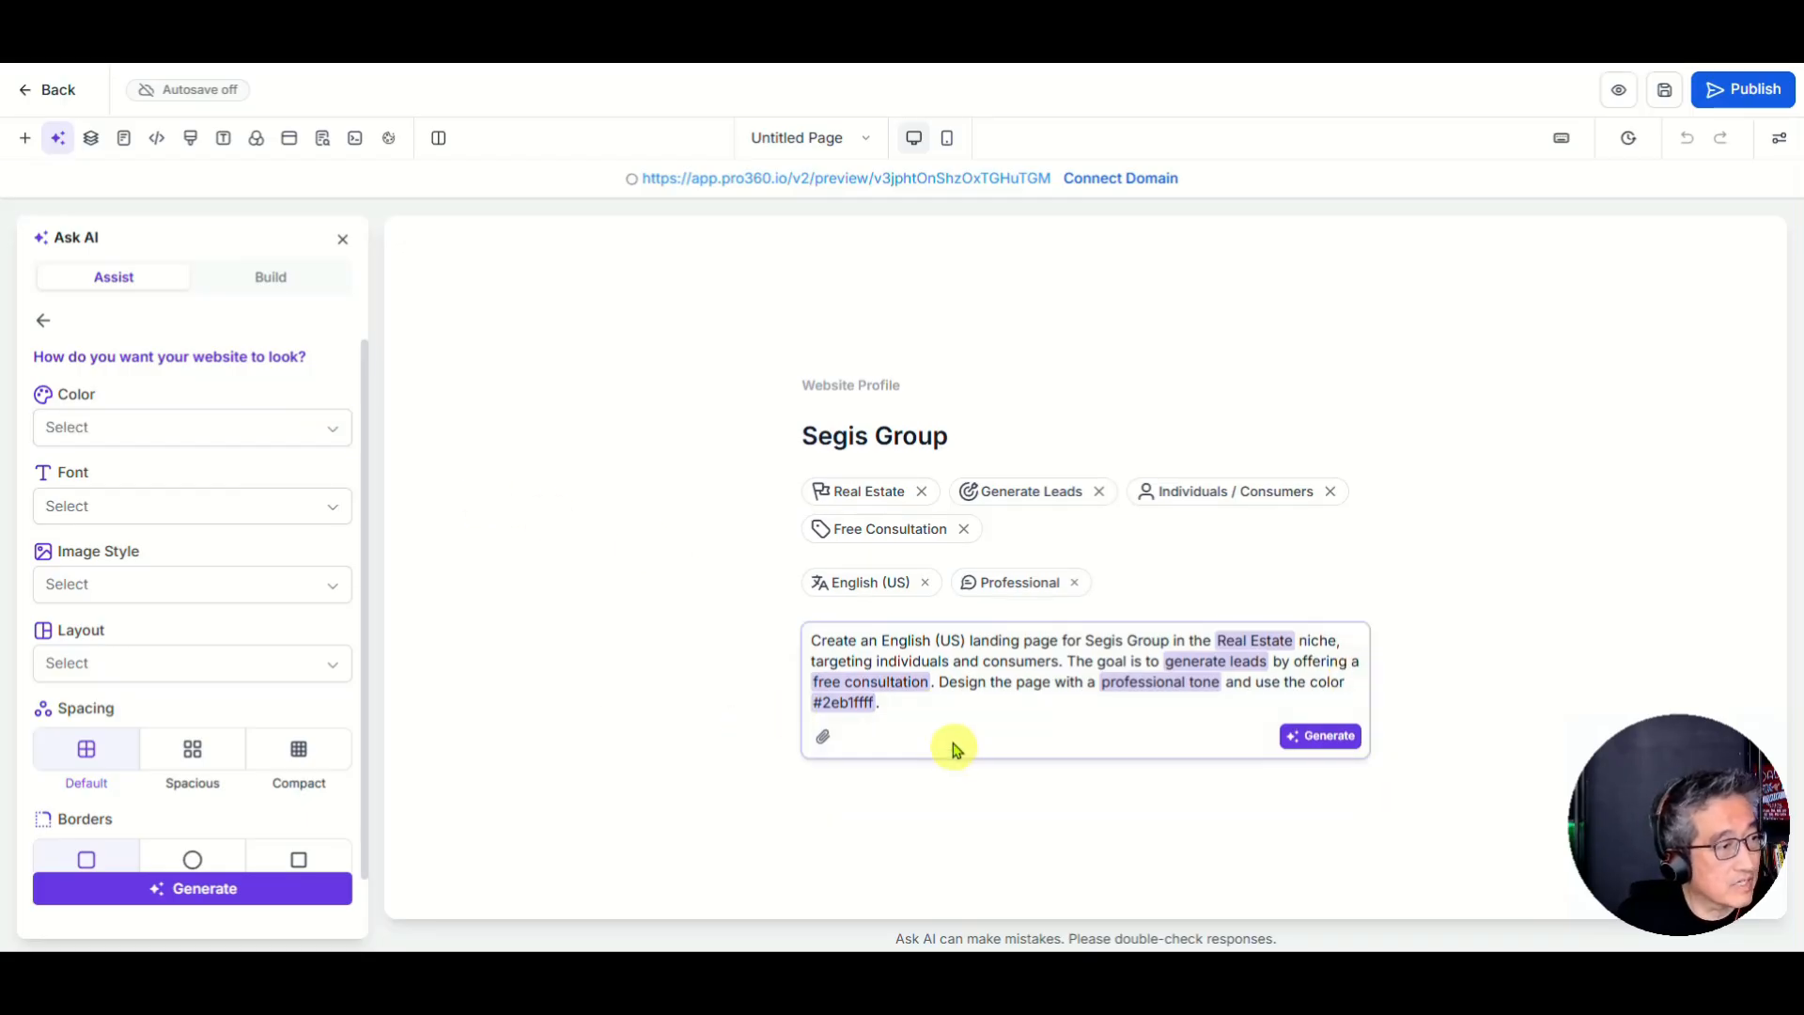
{"action": "left_click", "coordinate": [879, 711]}
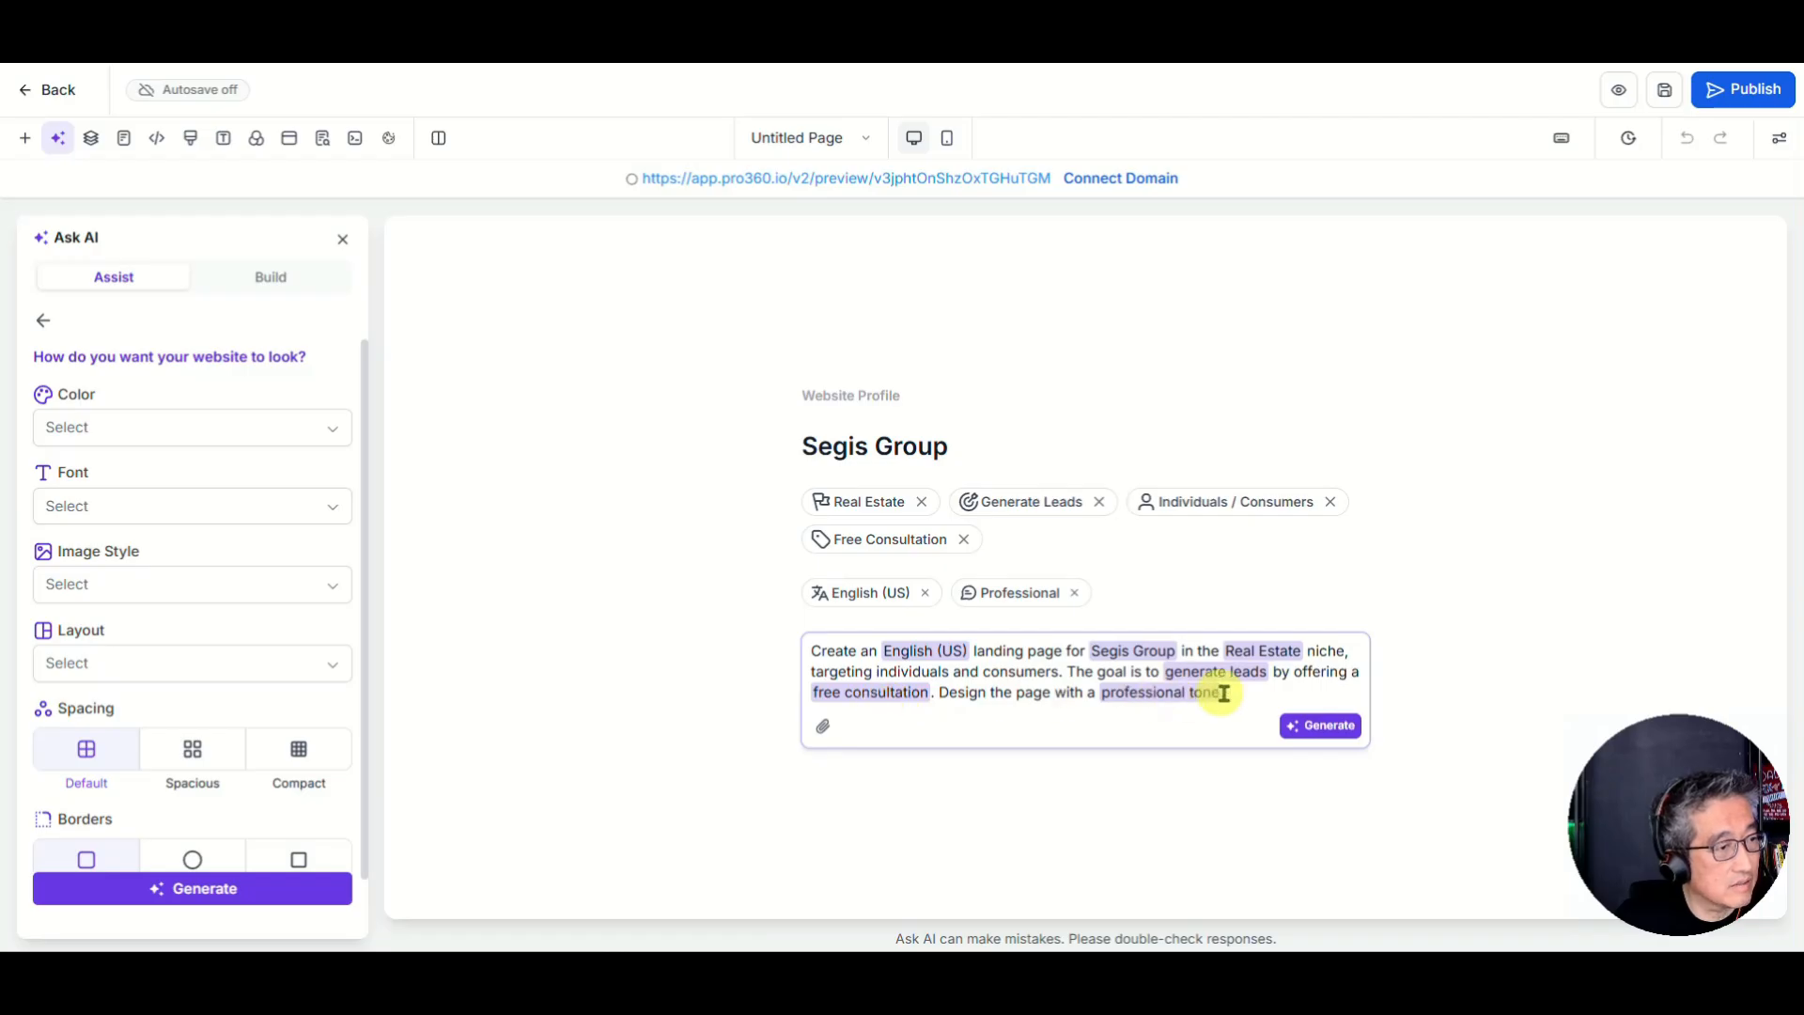
{"action": "left_click", "coordinate": [287, 429]}
{"action": "left_click", "coordinate": [133, 673]}
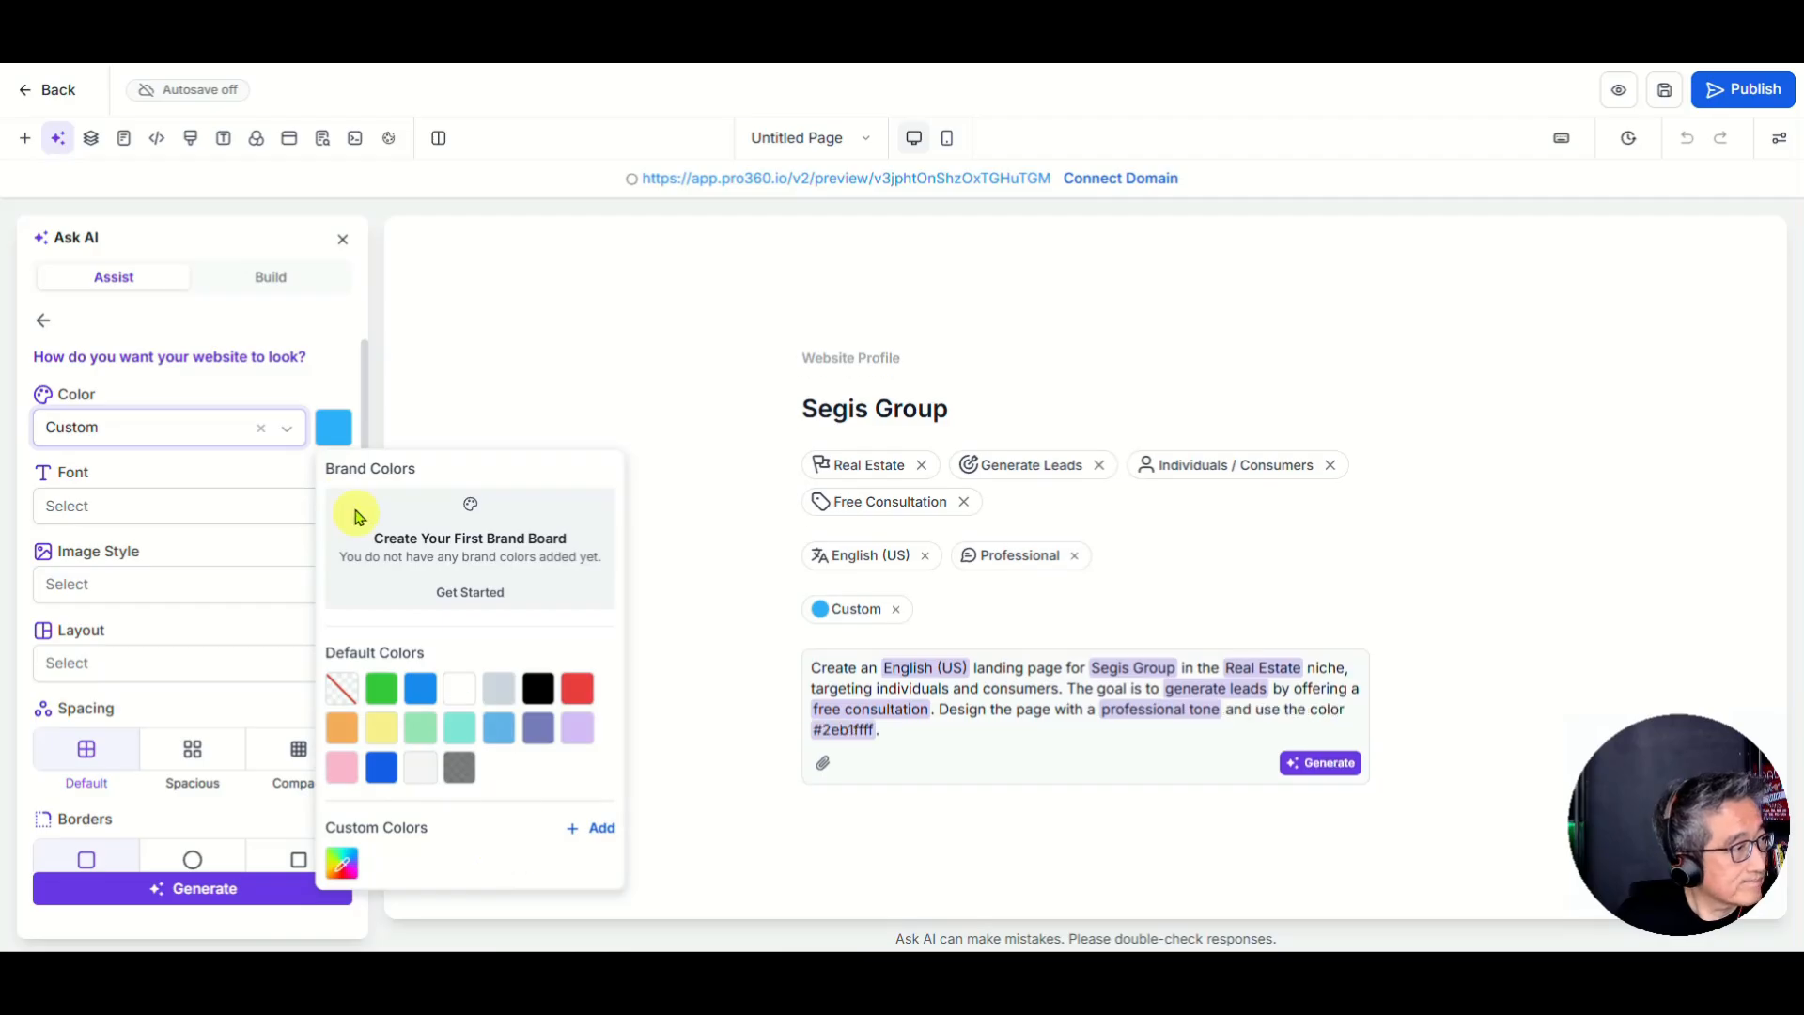
{"action": "left_click", "coordinate": [333, 427]}
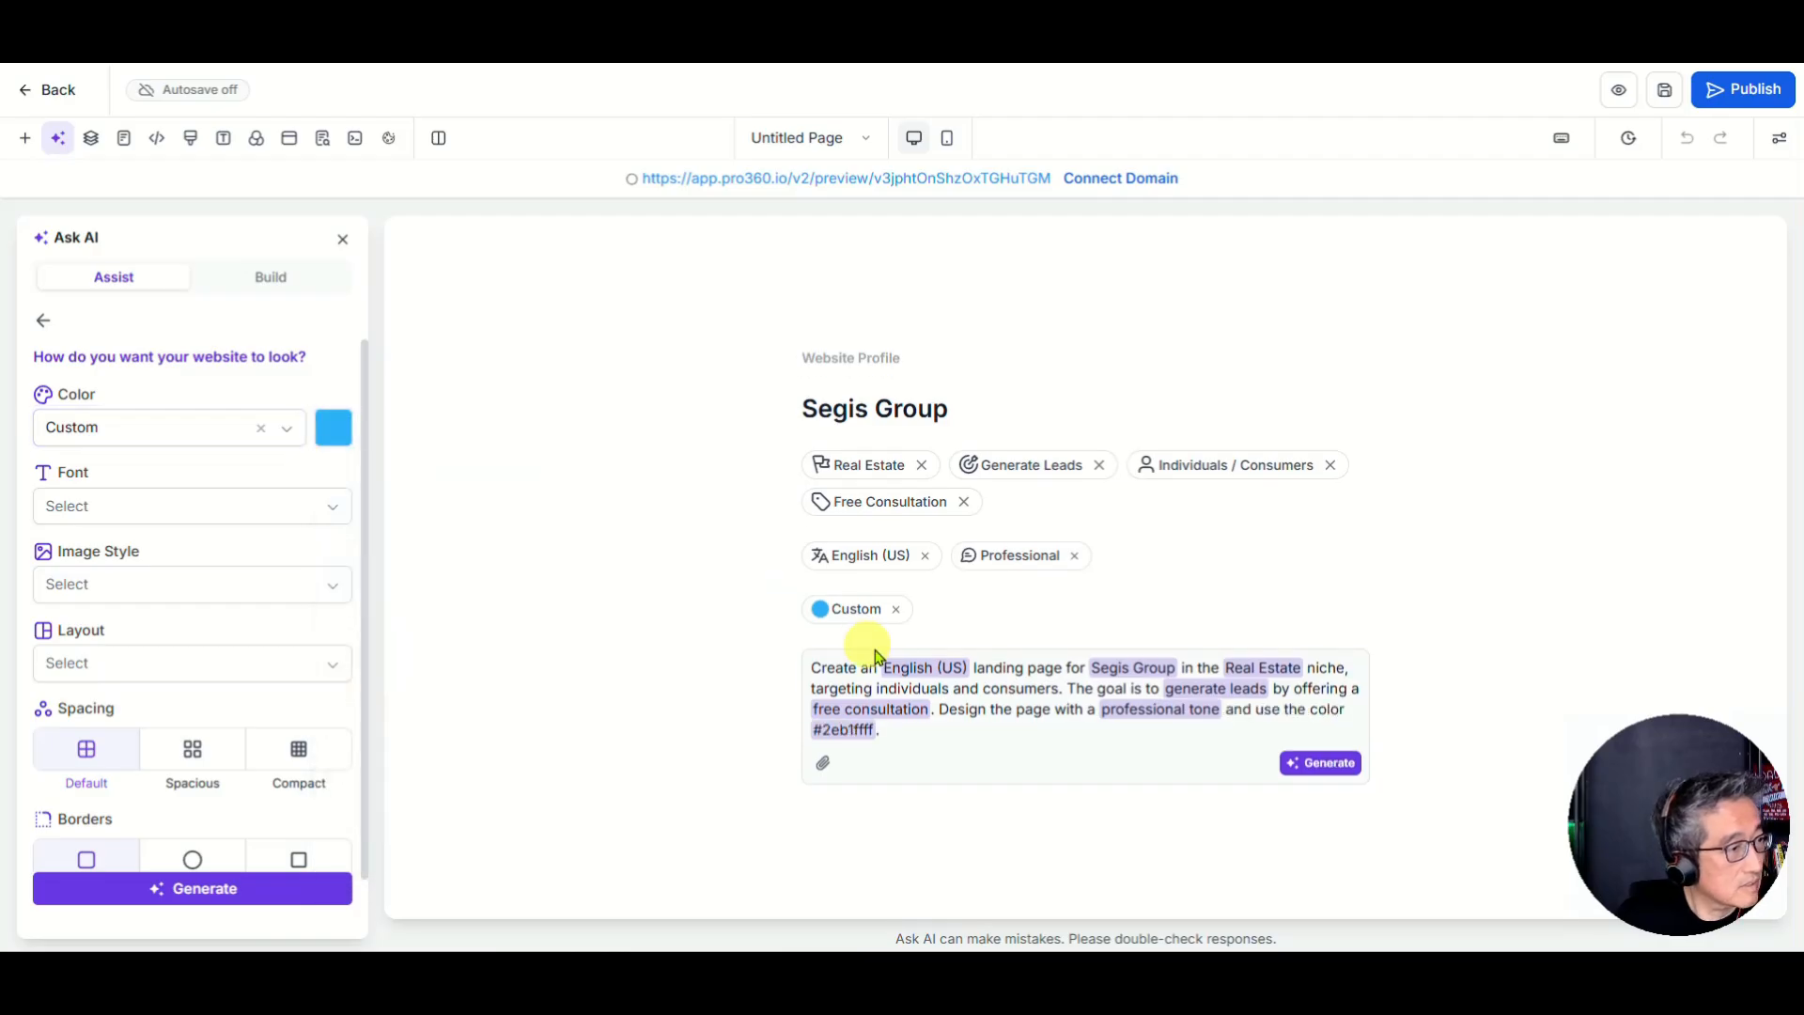
{"action": "left_click", "coordinate": [882, 732]}
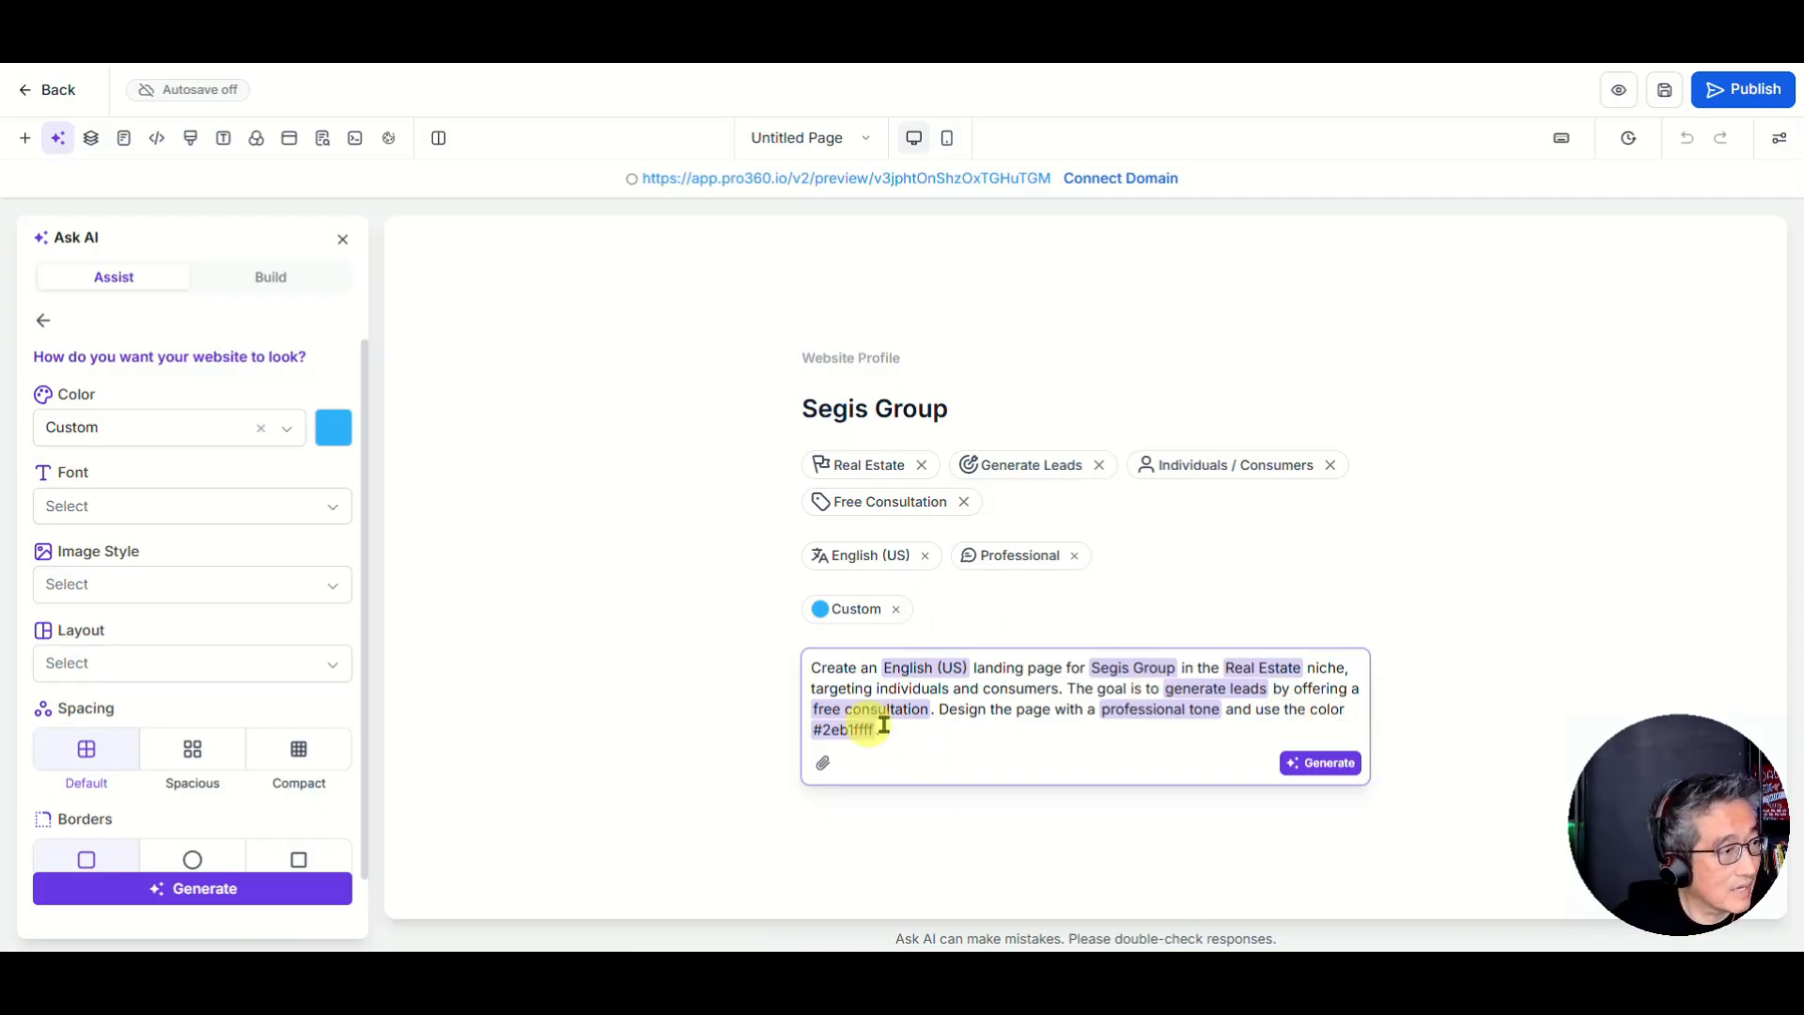
Style the website with the Modern font, Modern / Clean image style and Hero + Supporting Sections layout.
{"action": "left_click", "coordinate": [88, 510]}
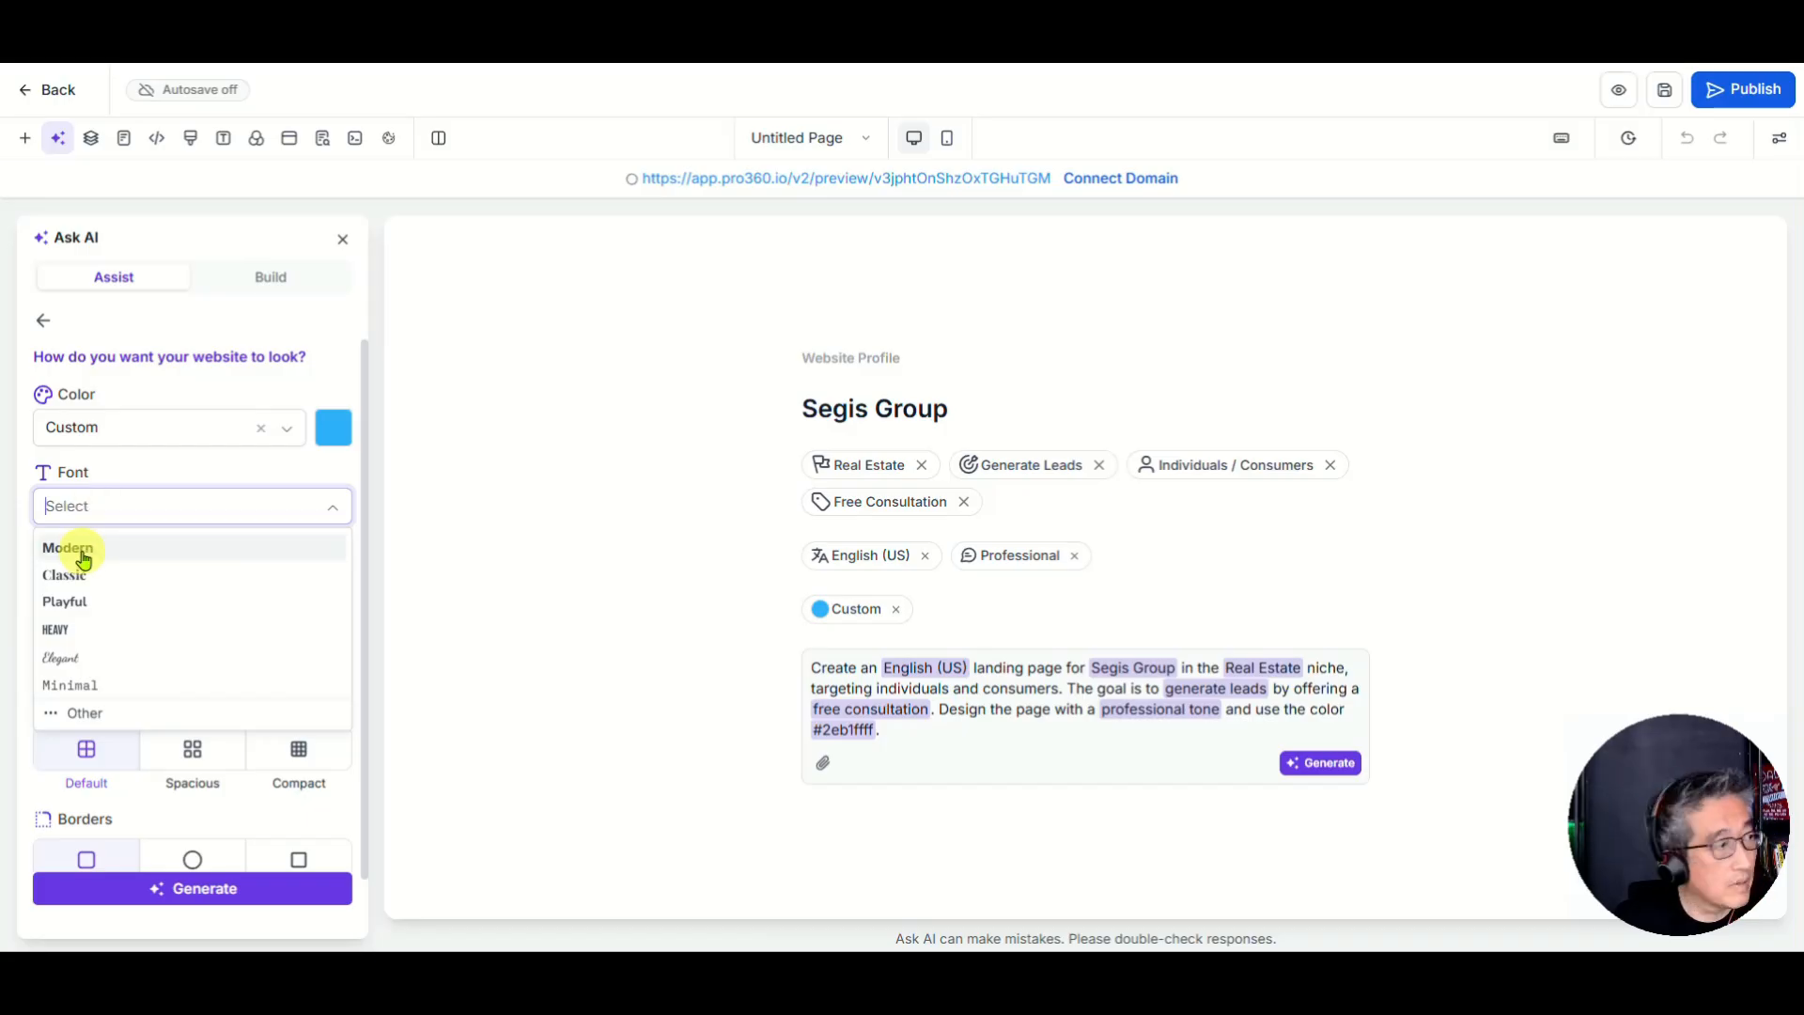
{"action": "left_click", "coordinate": [84, 554]}
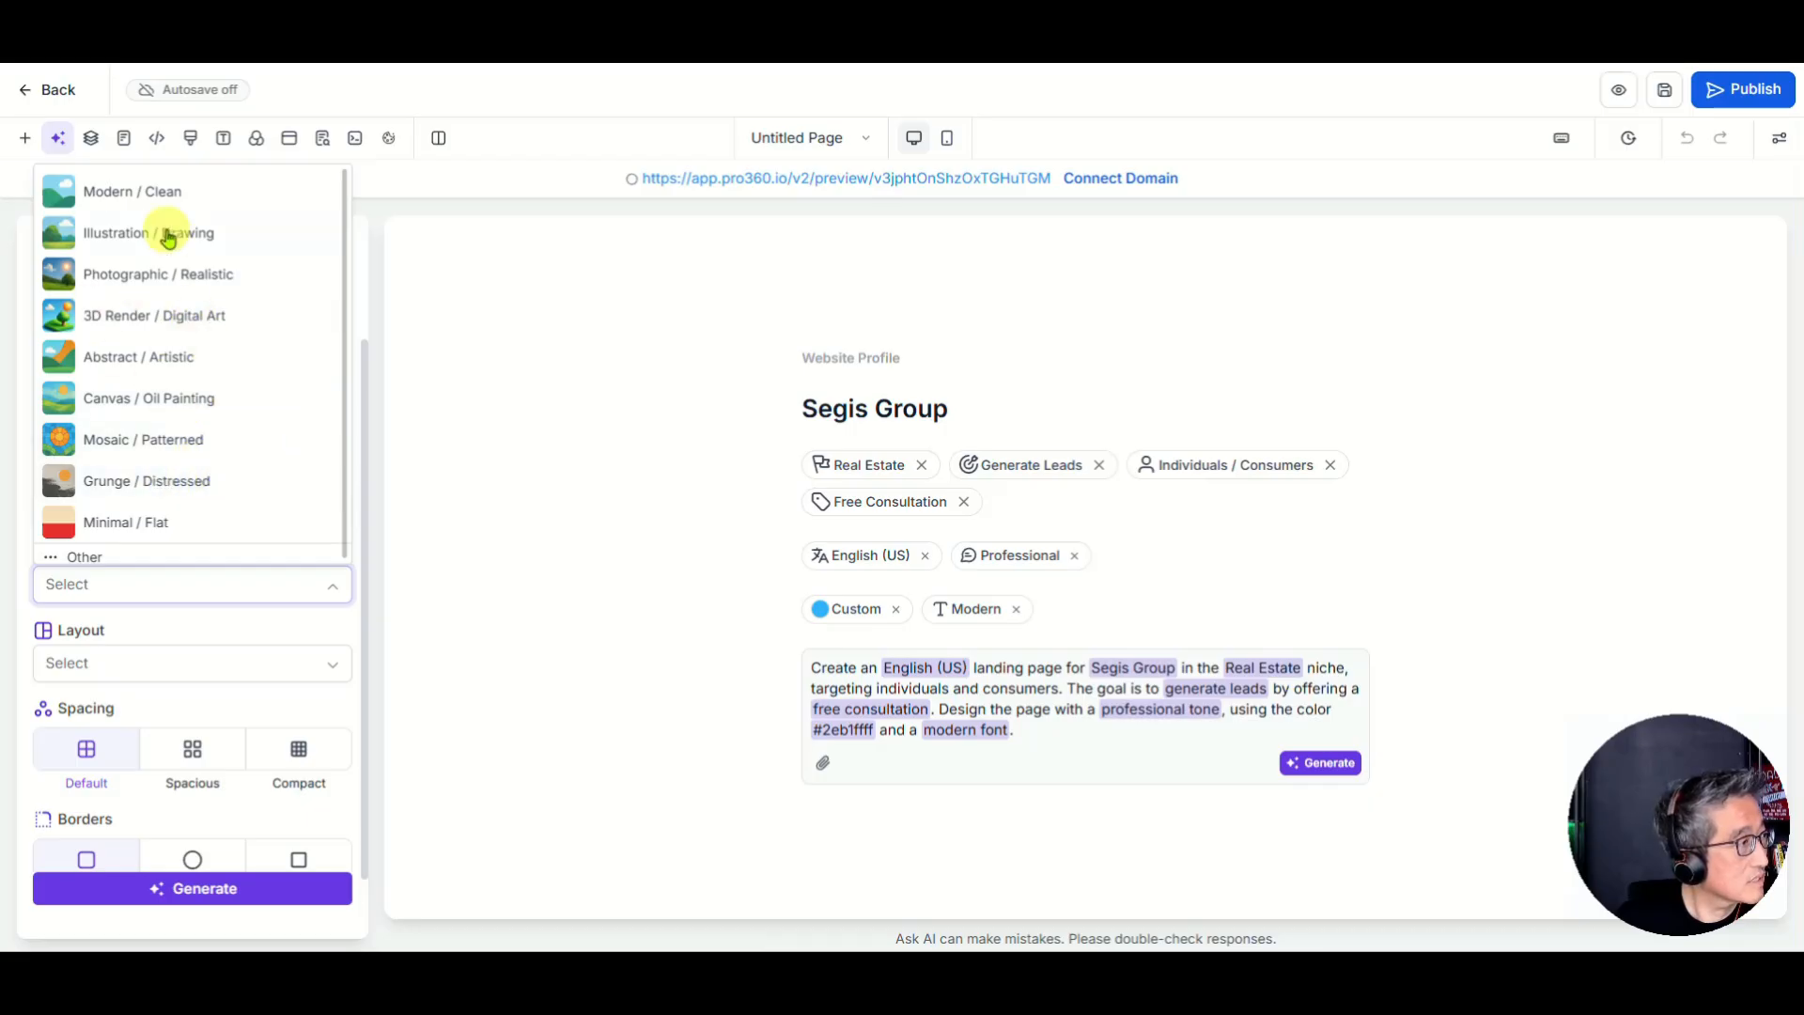
{"action": "left_click", "coordinate": [171, 197]}
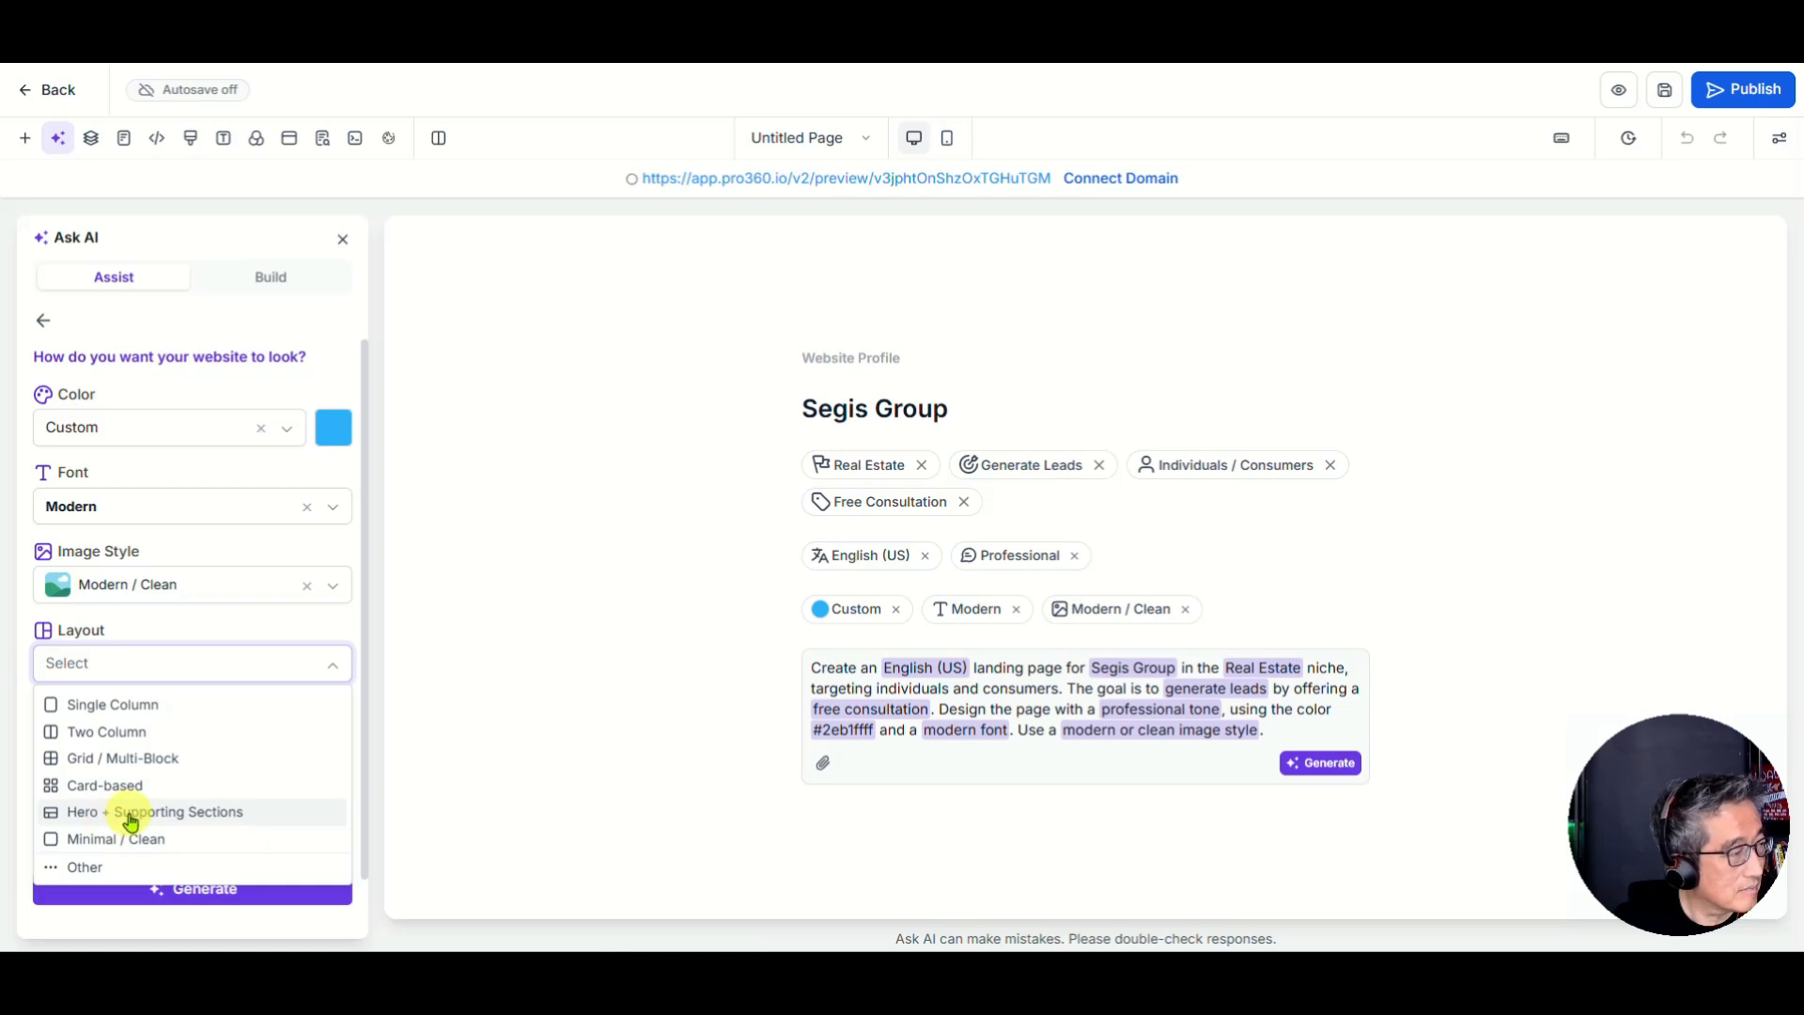
{"action": "left_click", "coordinate": [131, 816]}
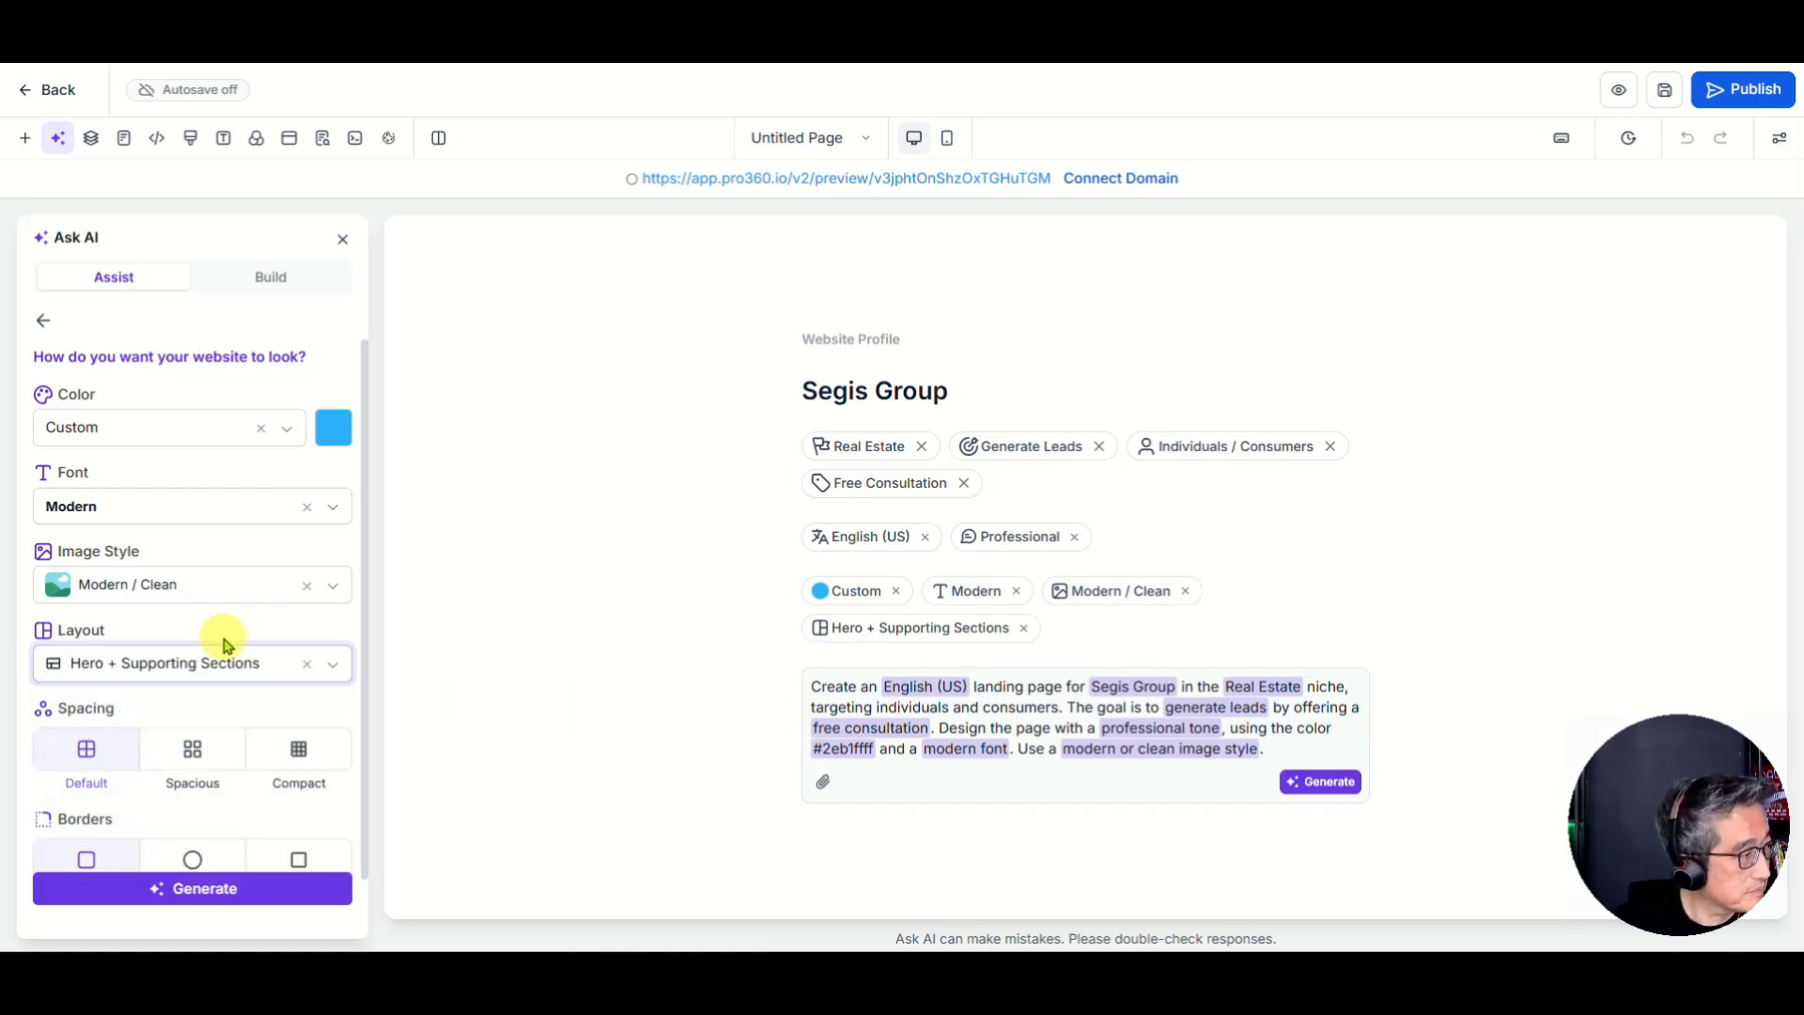
Reword the generation prompt's color phrase as "brand colors scheme".
{"action": "scroll", "coordinate": [226, 645], "scroll_direction": "down", "scroll_amount": 1}
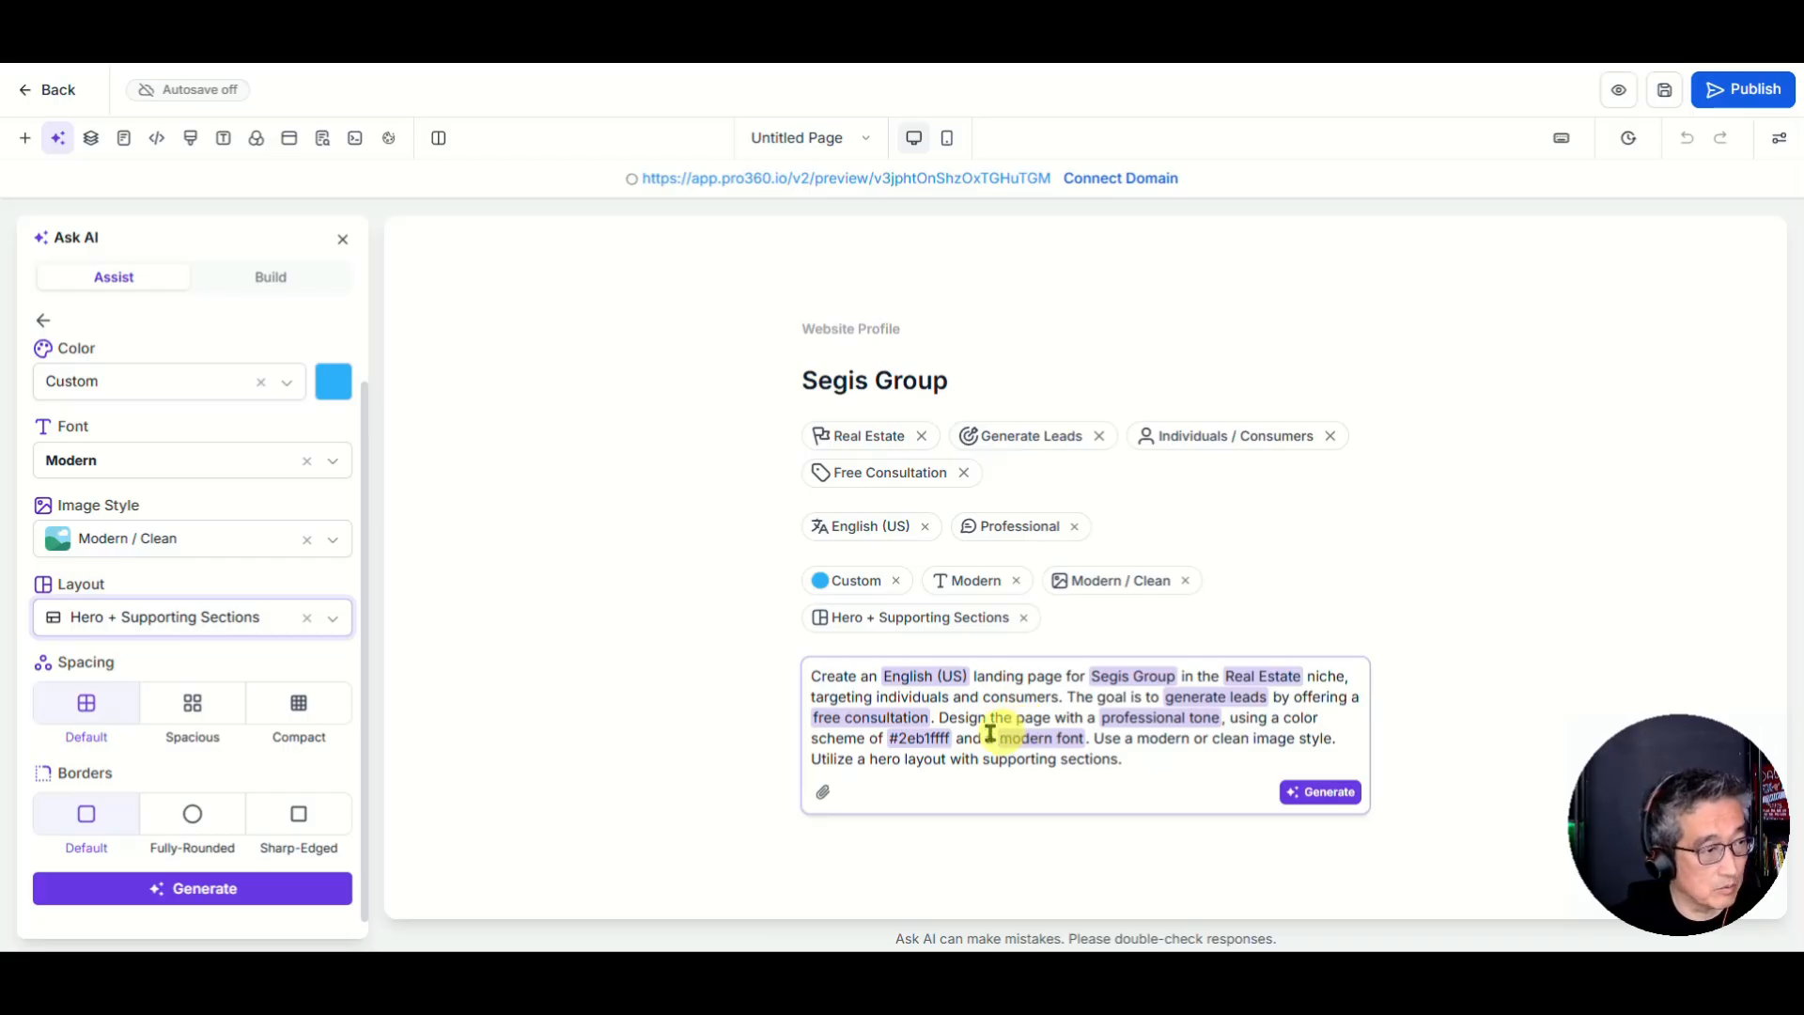
{"action": "left_click", "coordinate": [948, 739]}
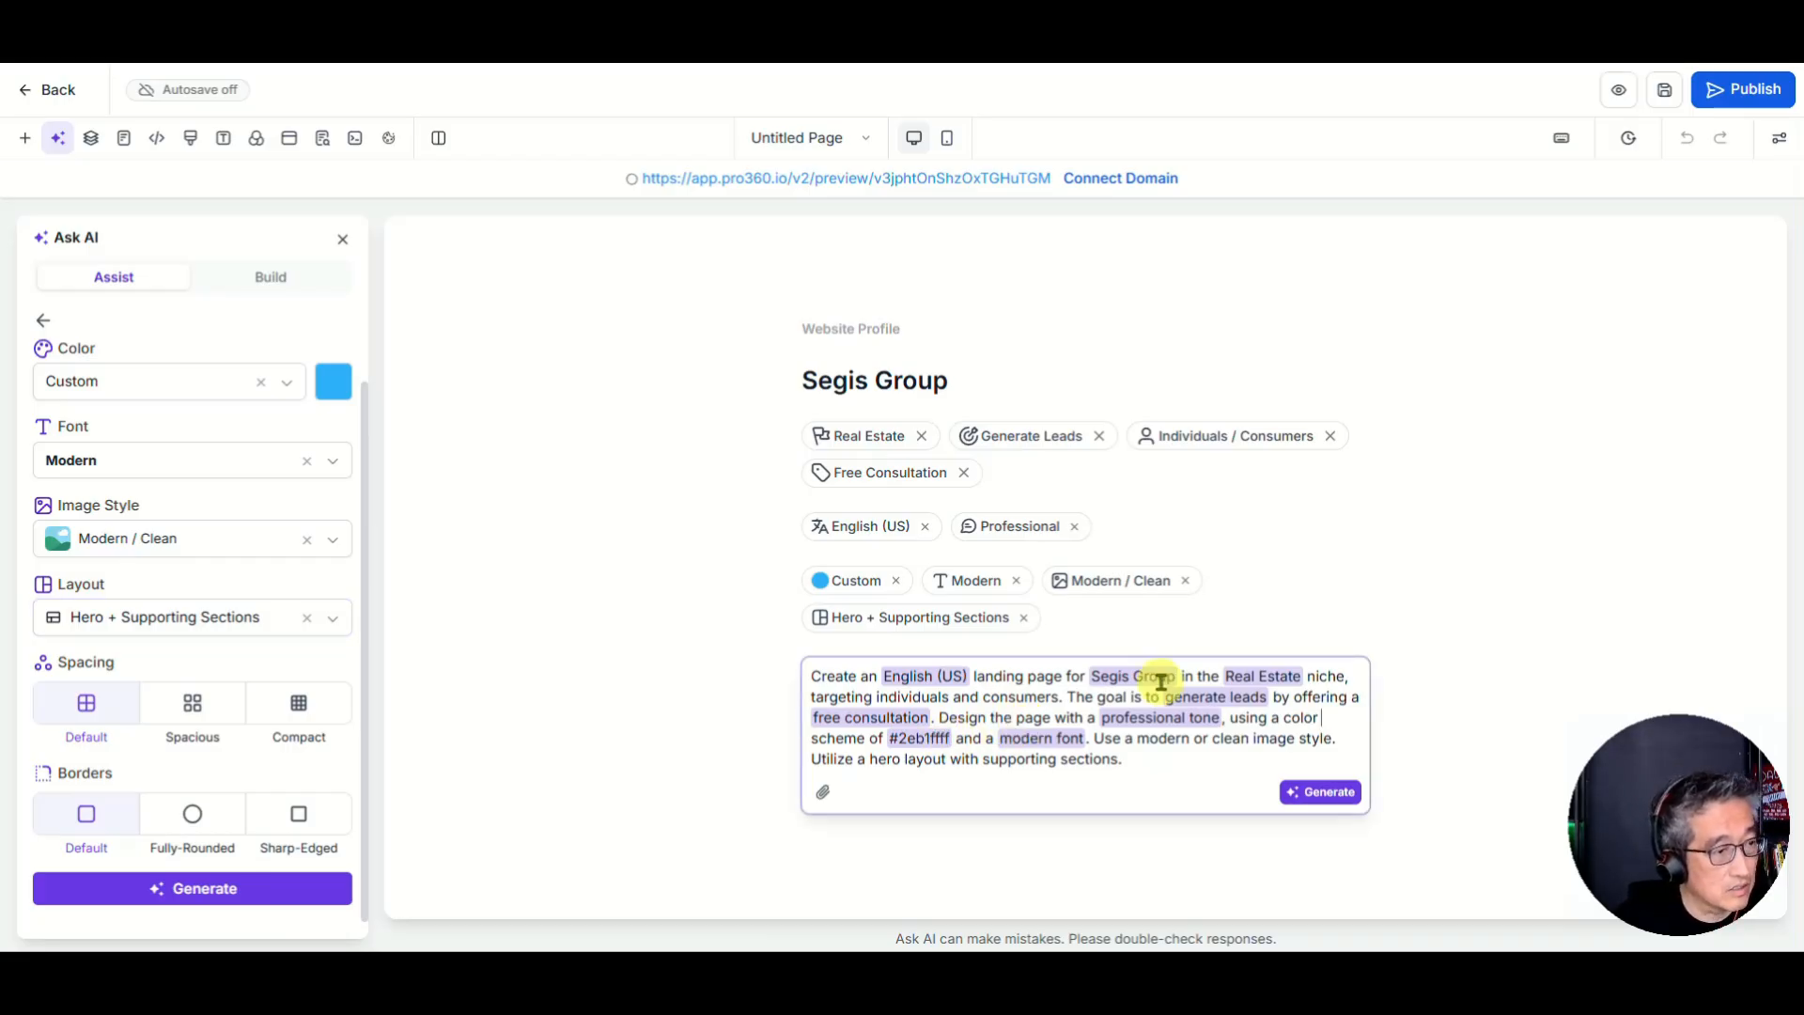
{"action": "type", "text": "s"}
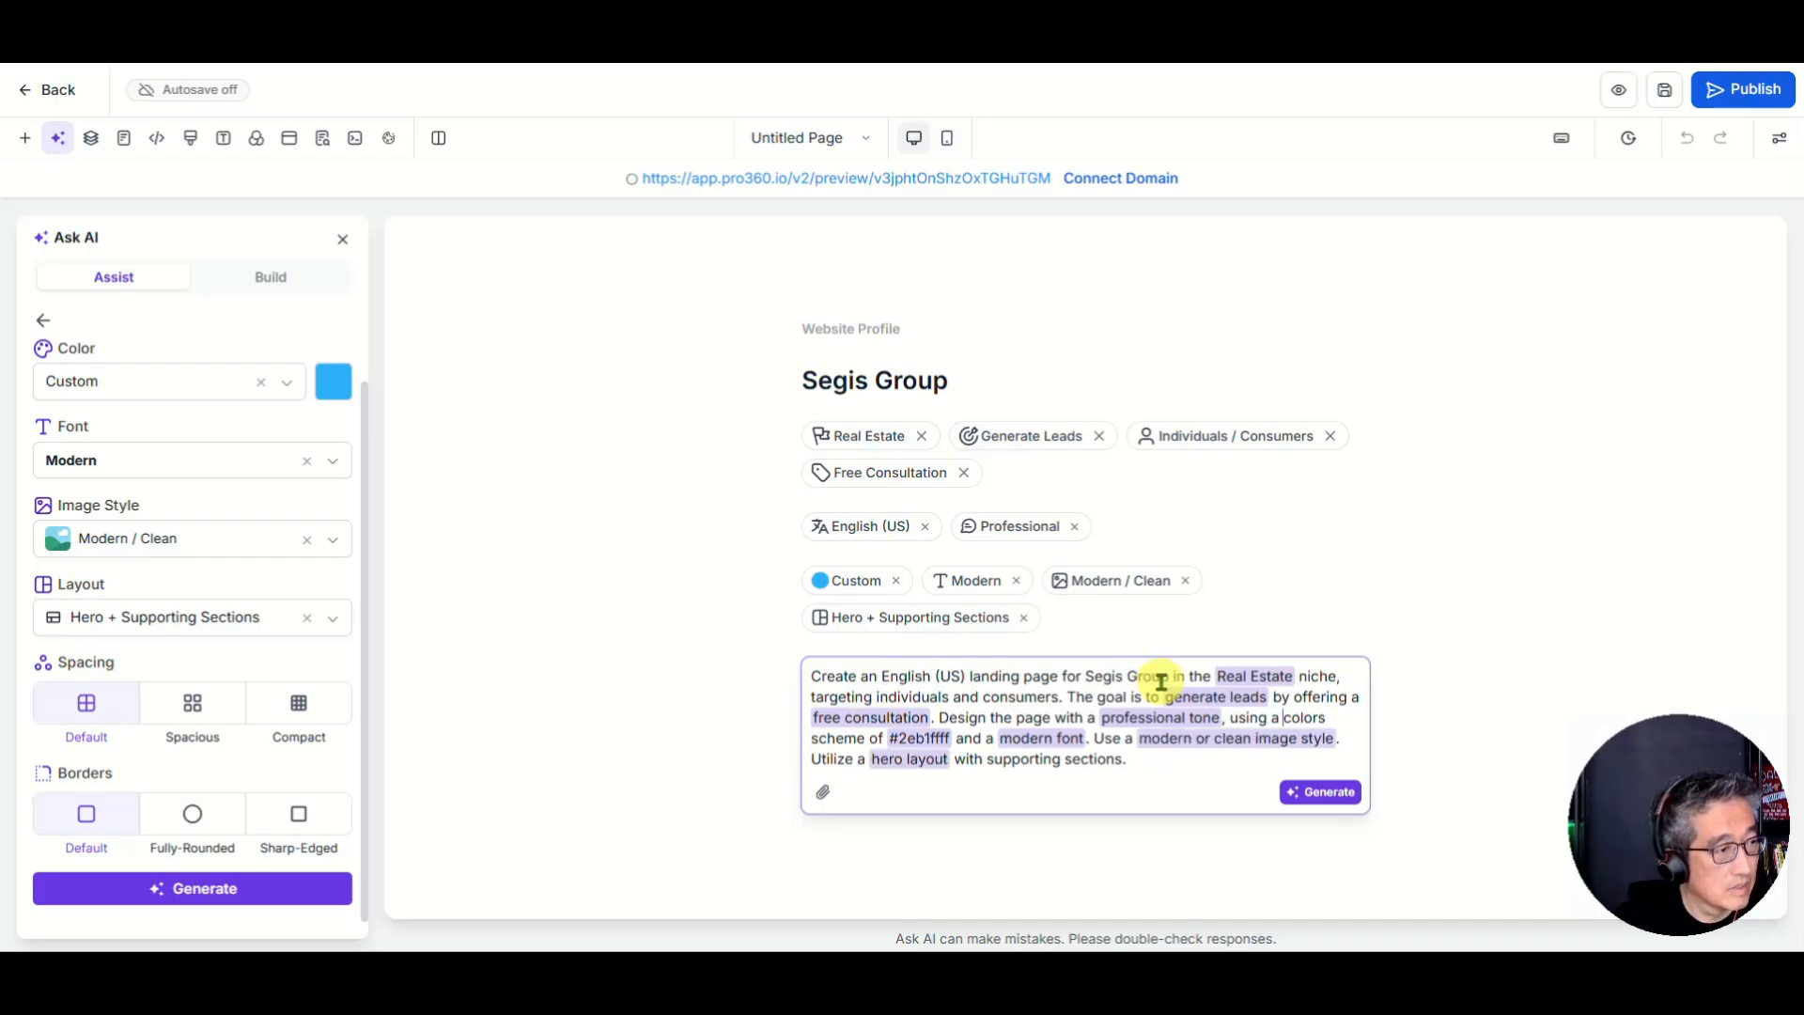
{"action": "type", "text": "brna"}
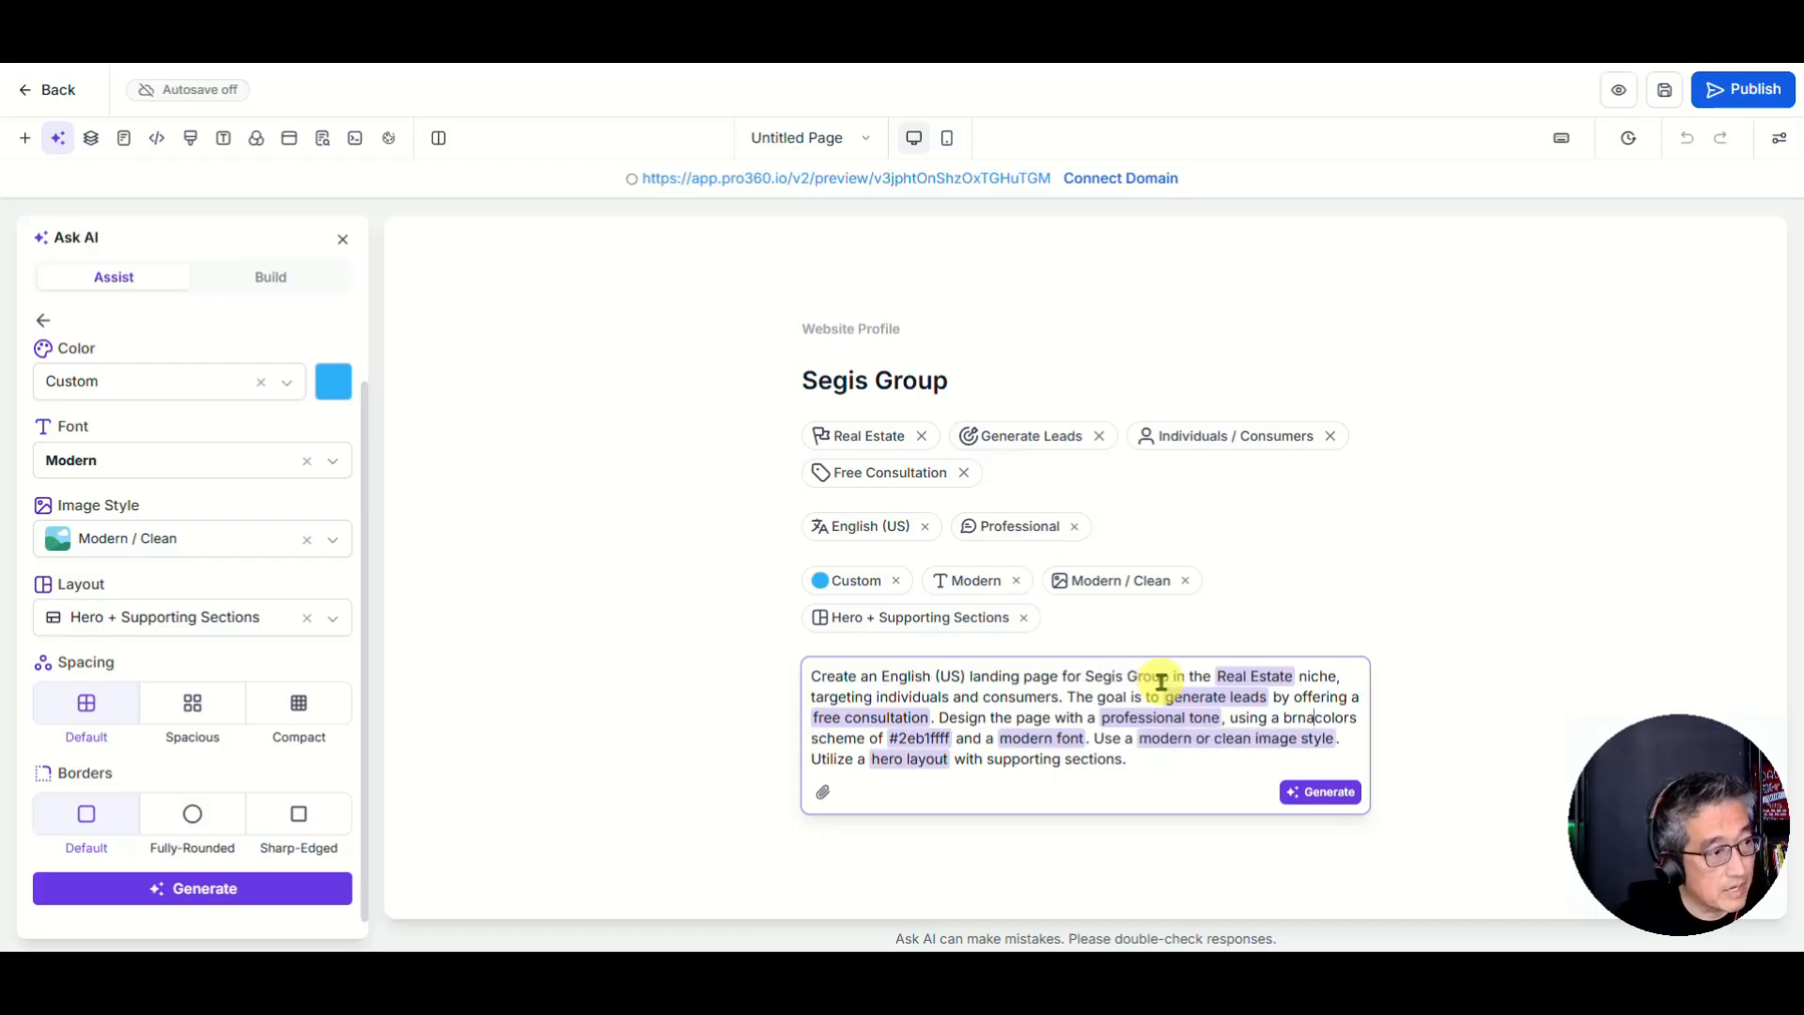
{"action": "key", "text": "BackSpace"}
{"action": "key", "text": "BackSpace"}
{"action": "type", "text": "and"}
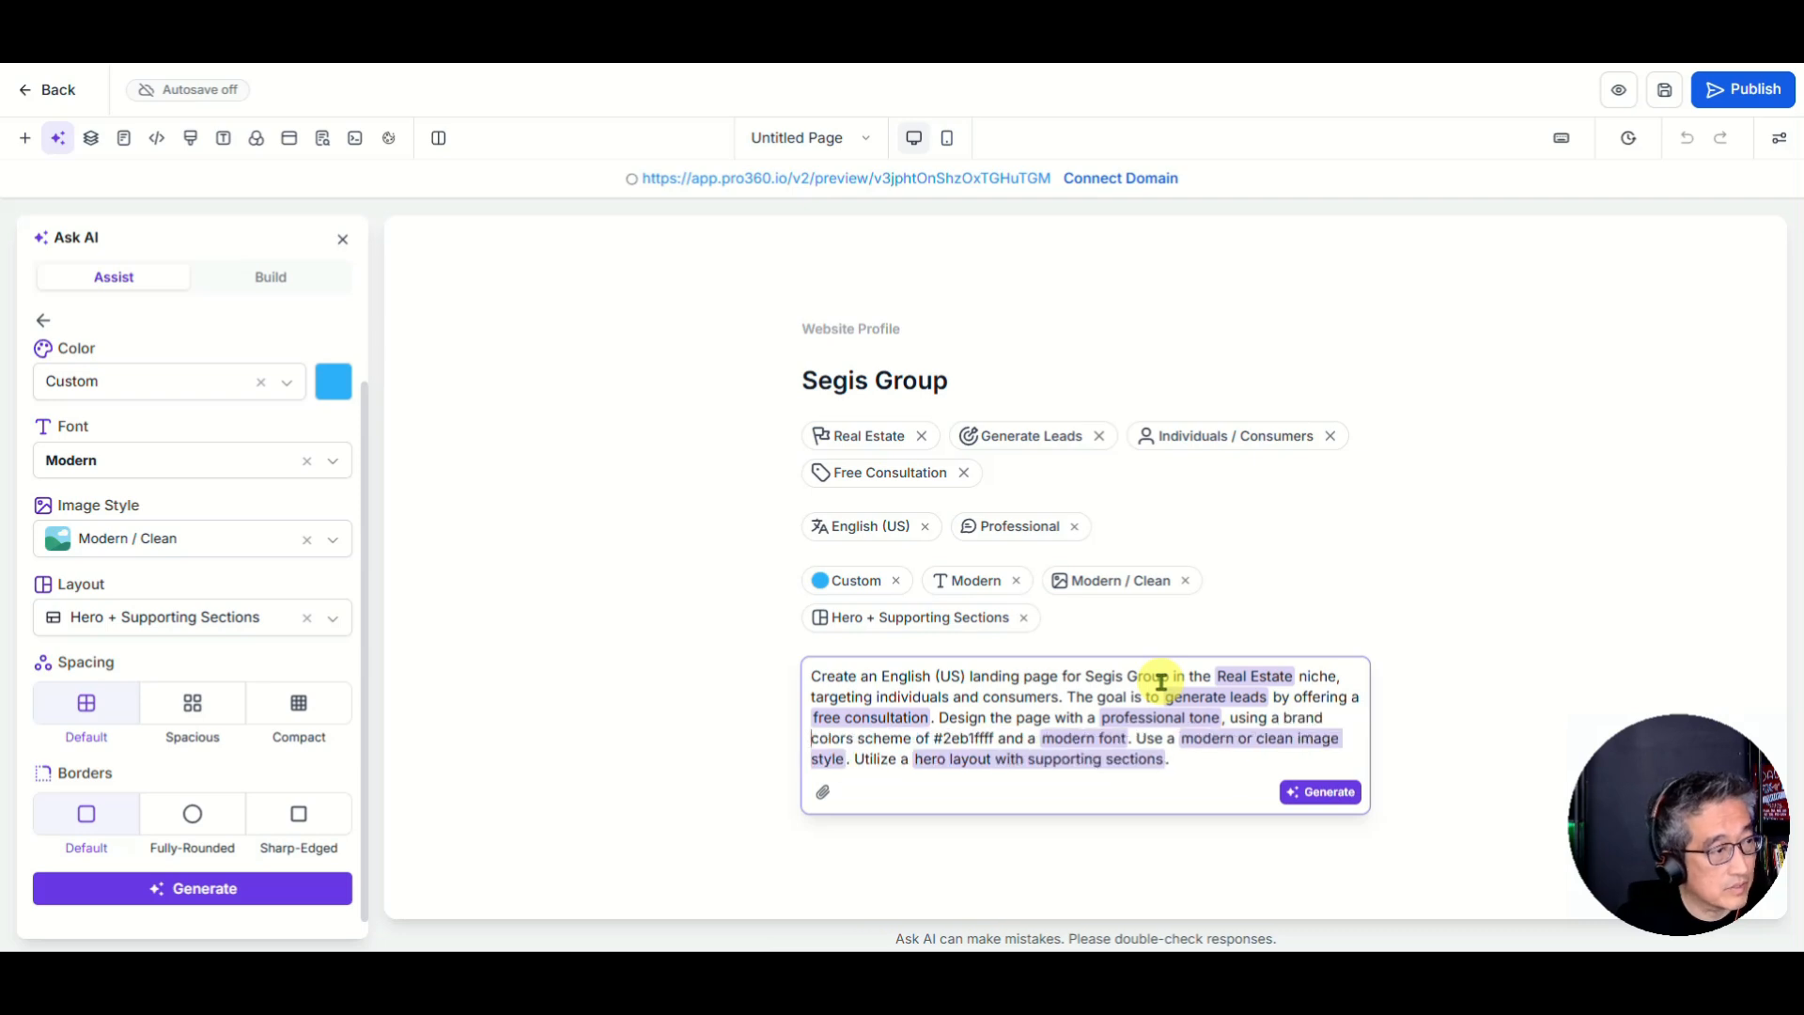
Add the brand colors #1E2D63 and #FFFFFF after the light blue code in the prompt's color scheme, separated by commas.
{"action": "key", "text": "Right"}
{"action": "key", "text": "Right"}
{"action": "key", "text": "Right"}
{"action": "key", "text": "Right"}
{"action": "key", "text": "Right"}
{"action": "key", "text": "Right"}
{"action": "key", "text": "Right"}
{"action": "key", "text": "Right"}
{"action": "key", "text": "Right"}
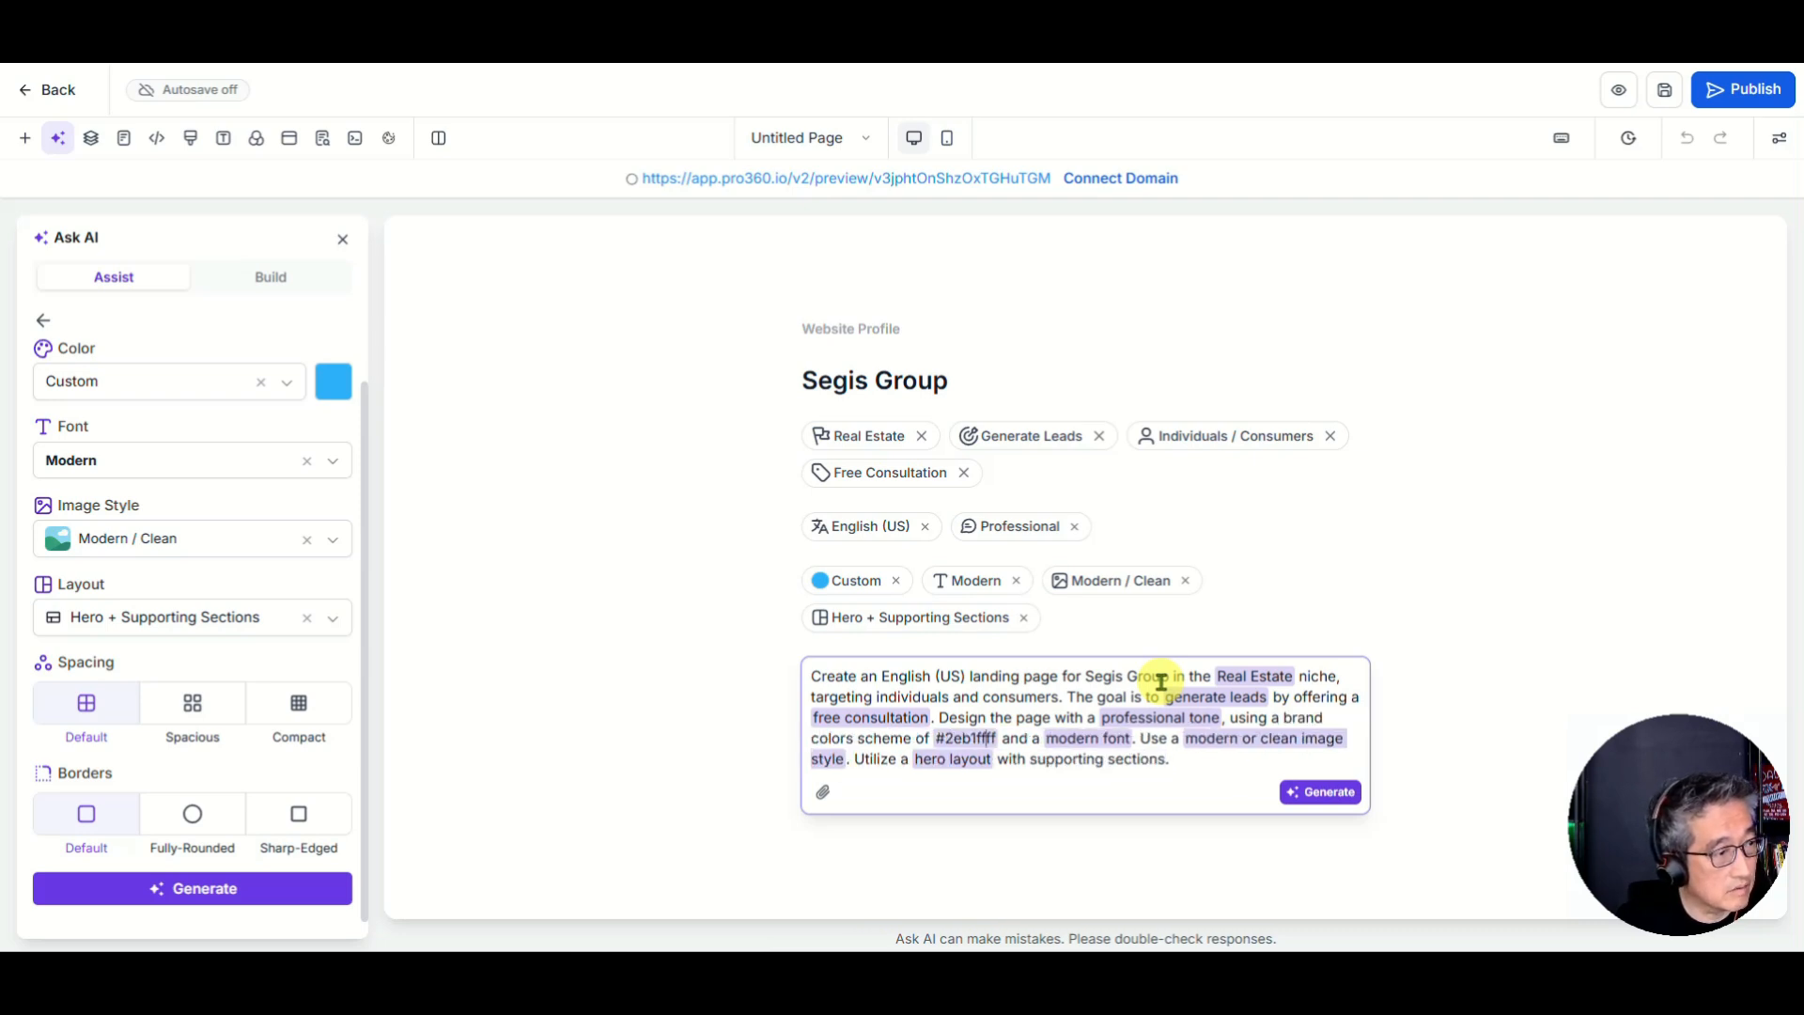
{"action": "type", "text": ","}
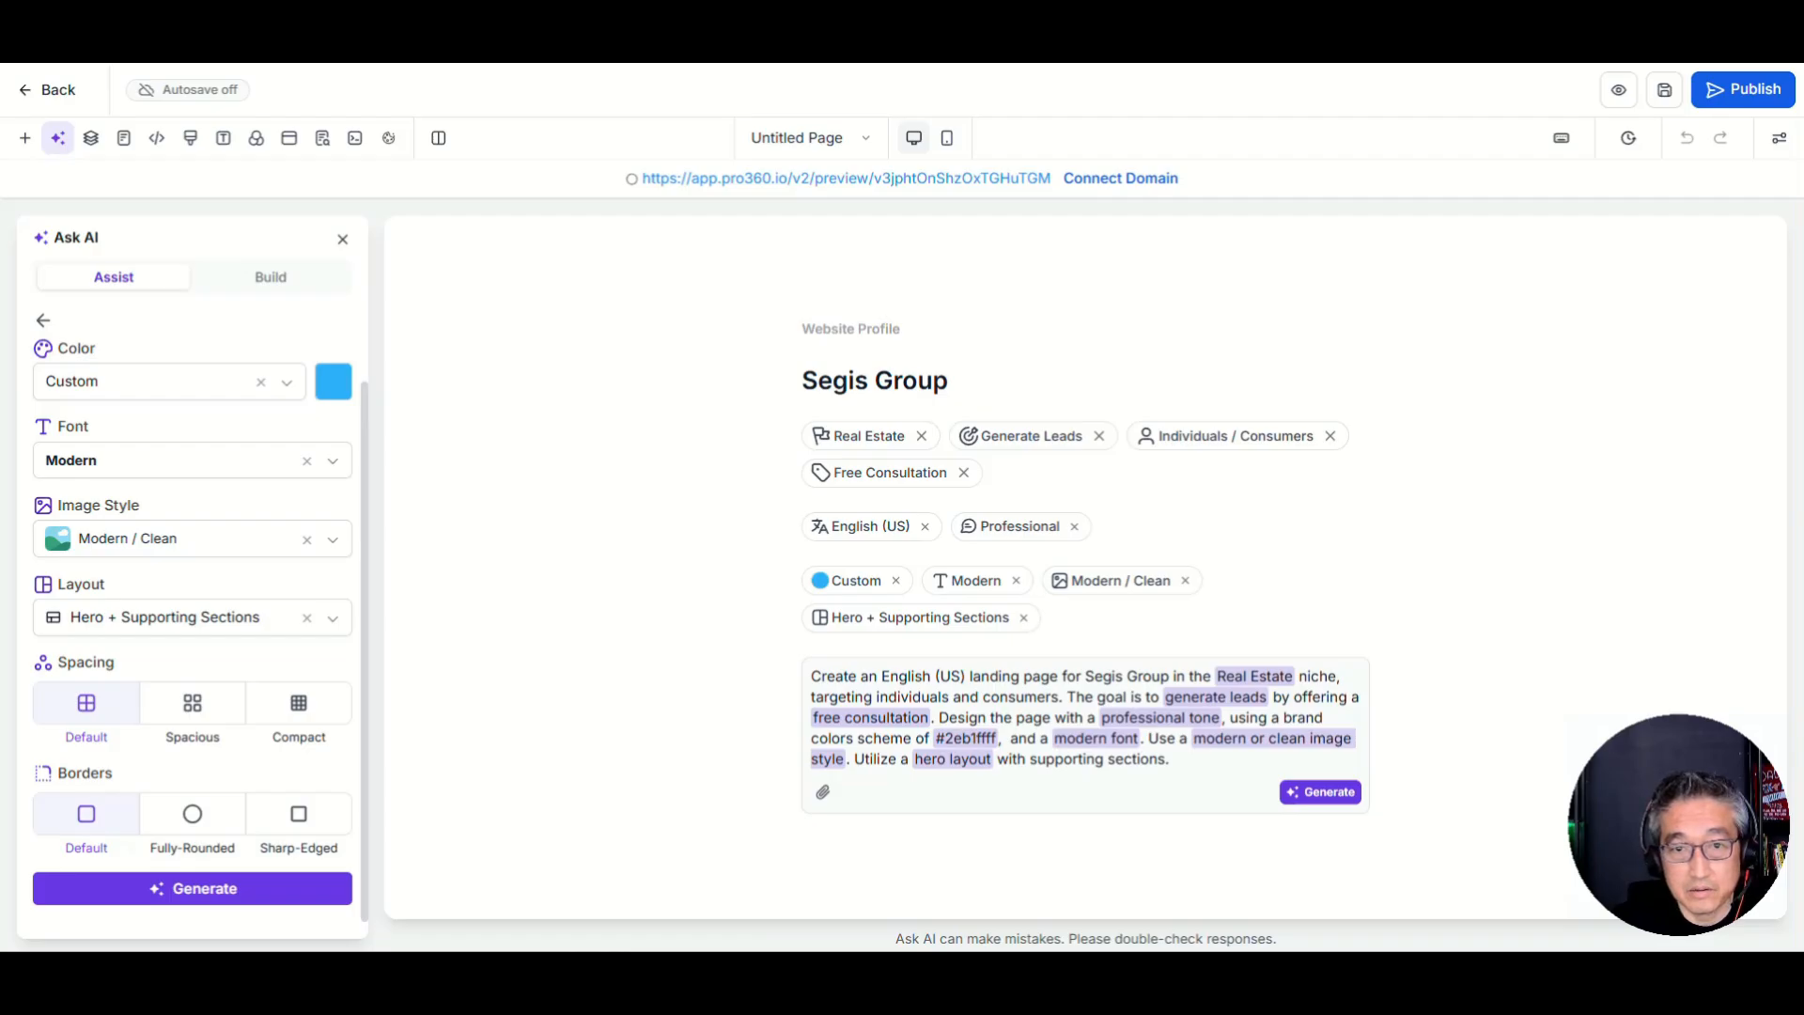
{"action": "left_click", "coordinate": [1006, 735]}
{"action": "type", "text": "#1E2D63"}
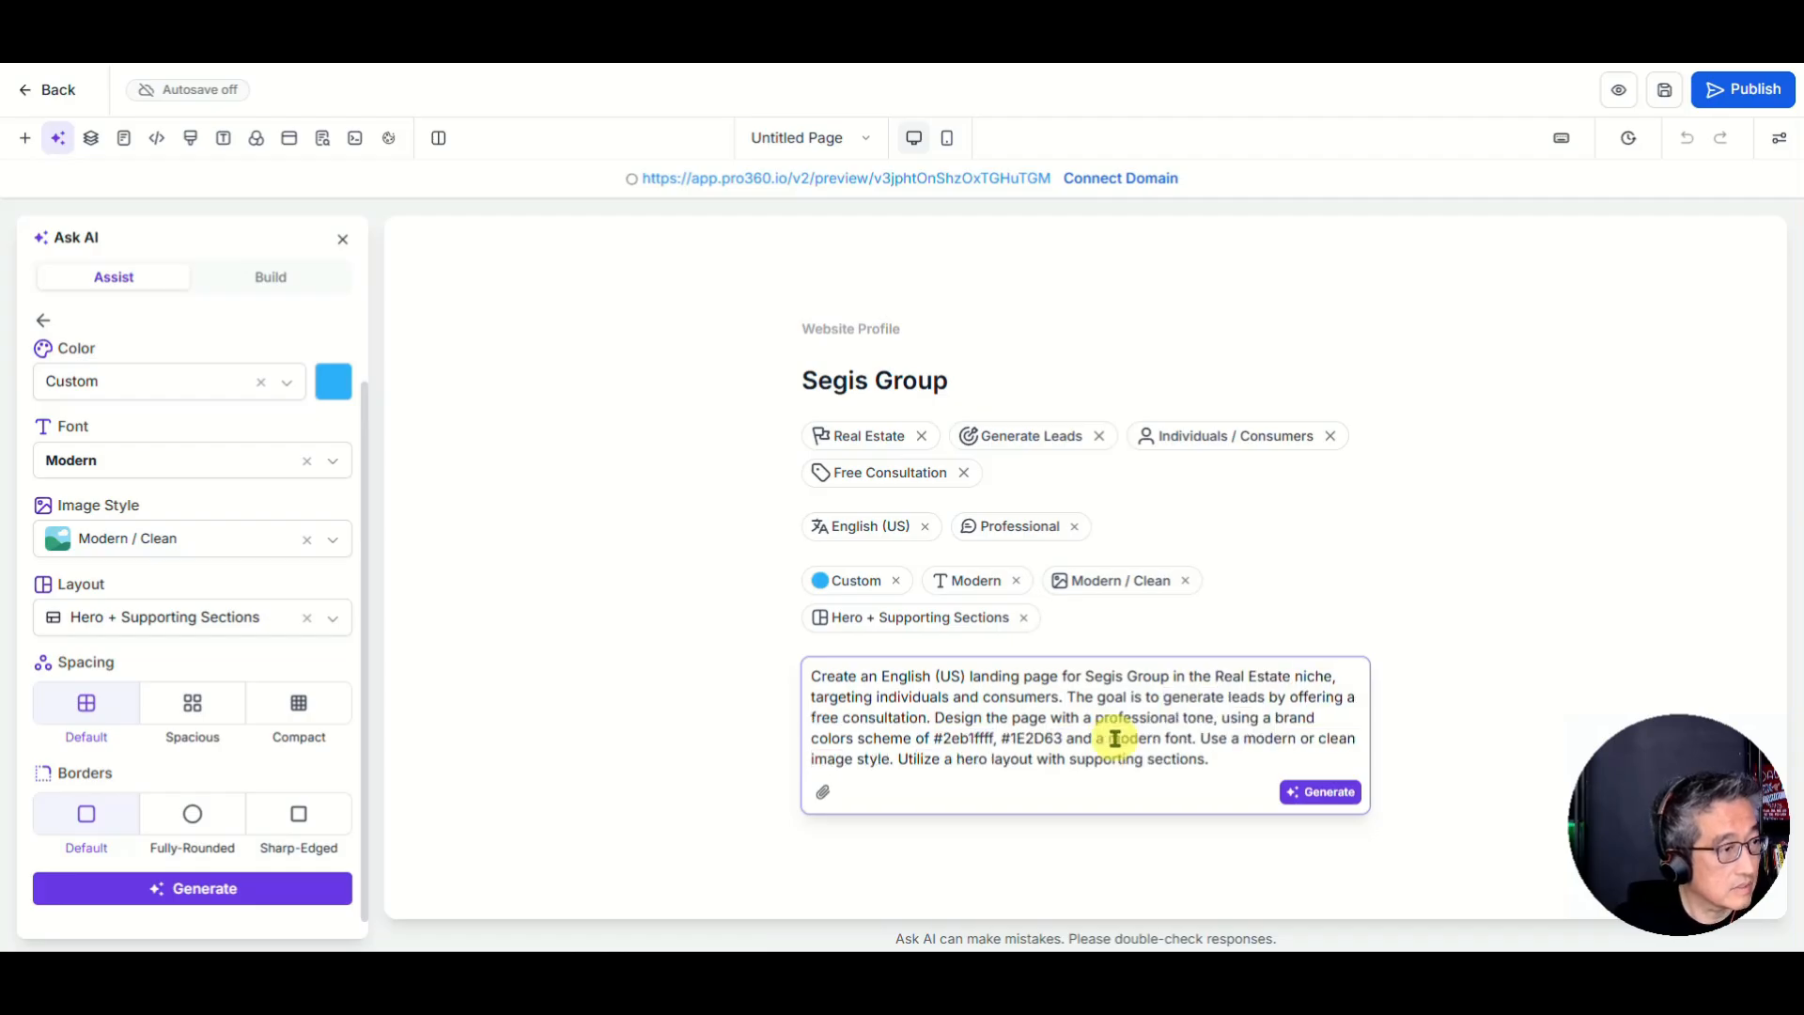
{"action": "type", "text": ","}
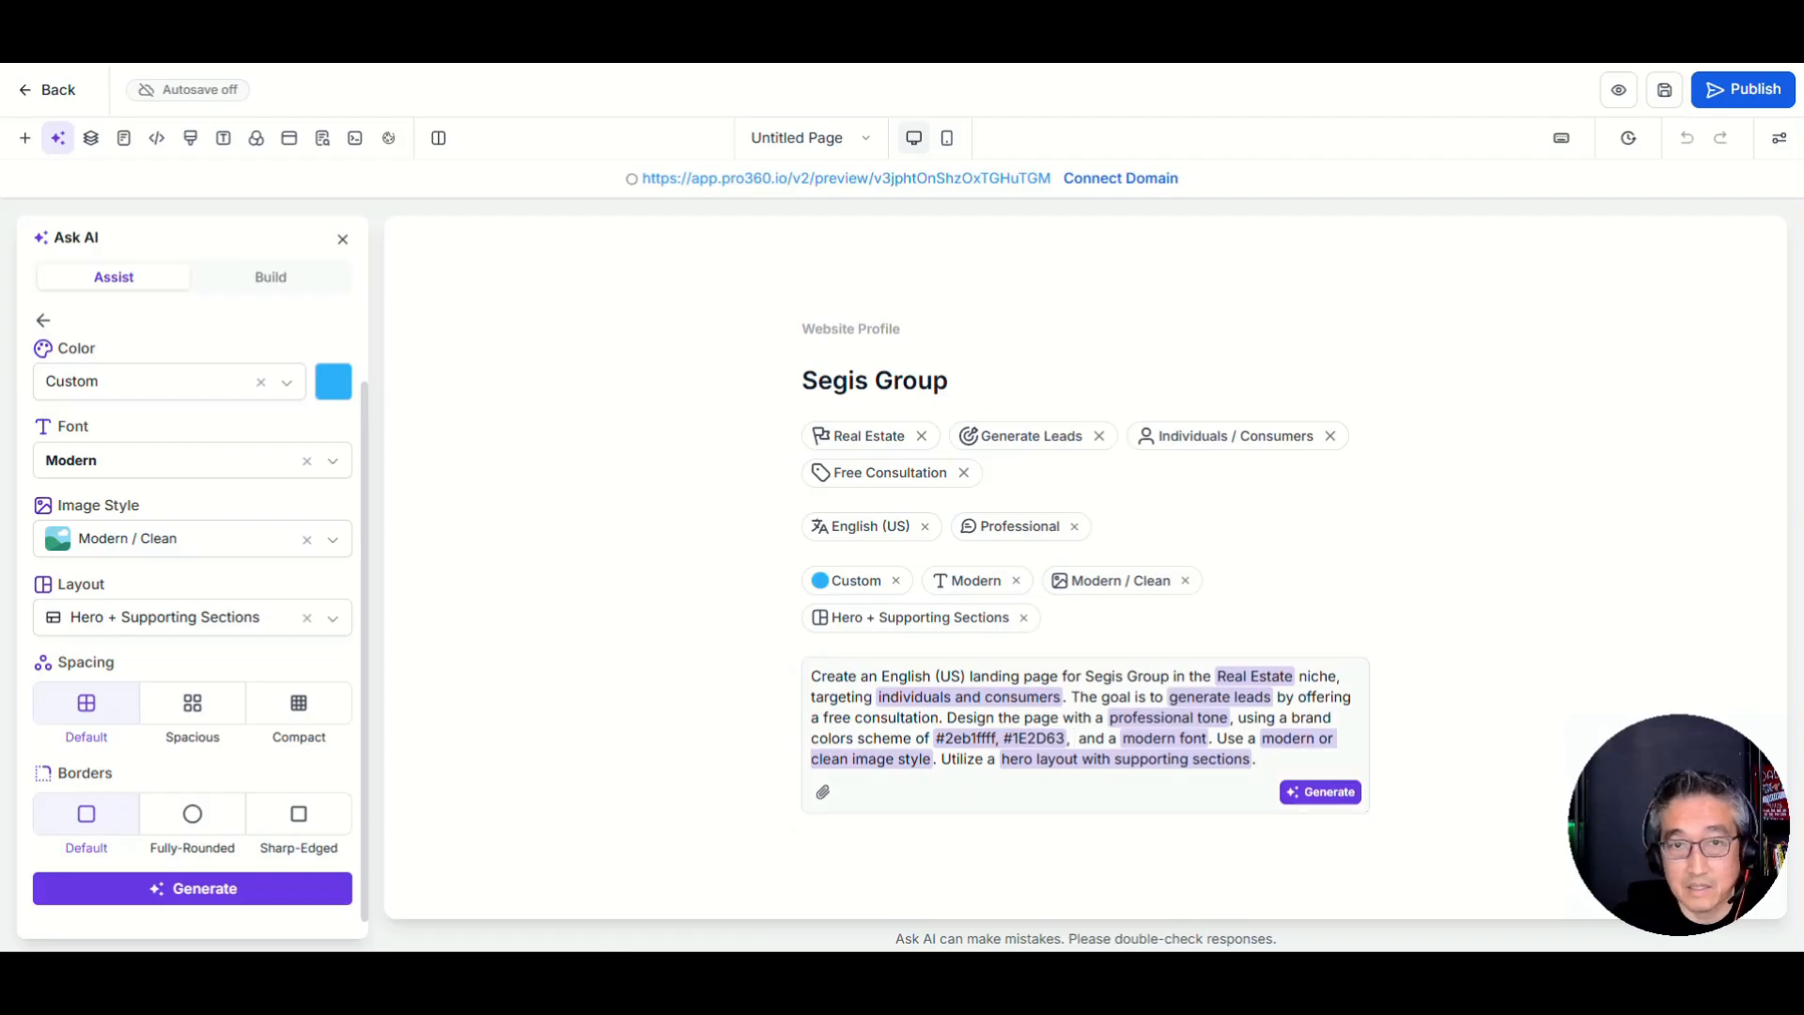
{"action": "left_click", "coordinate": [1074, 739]}
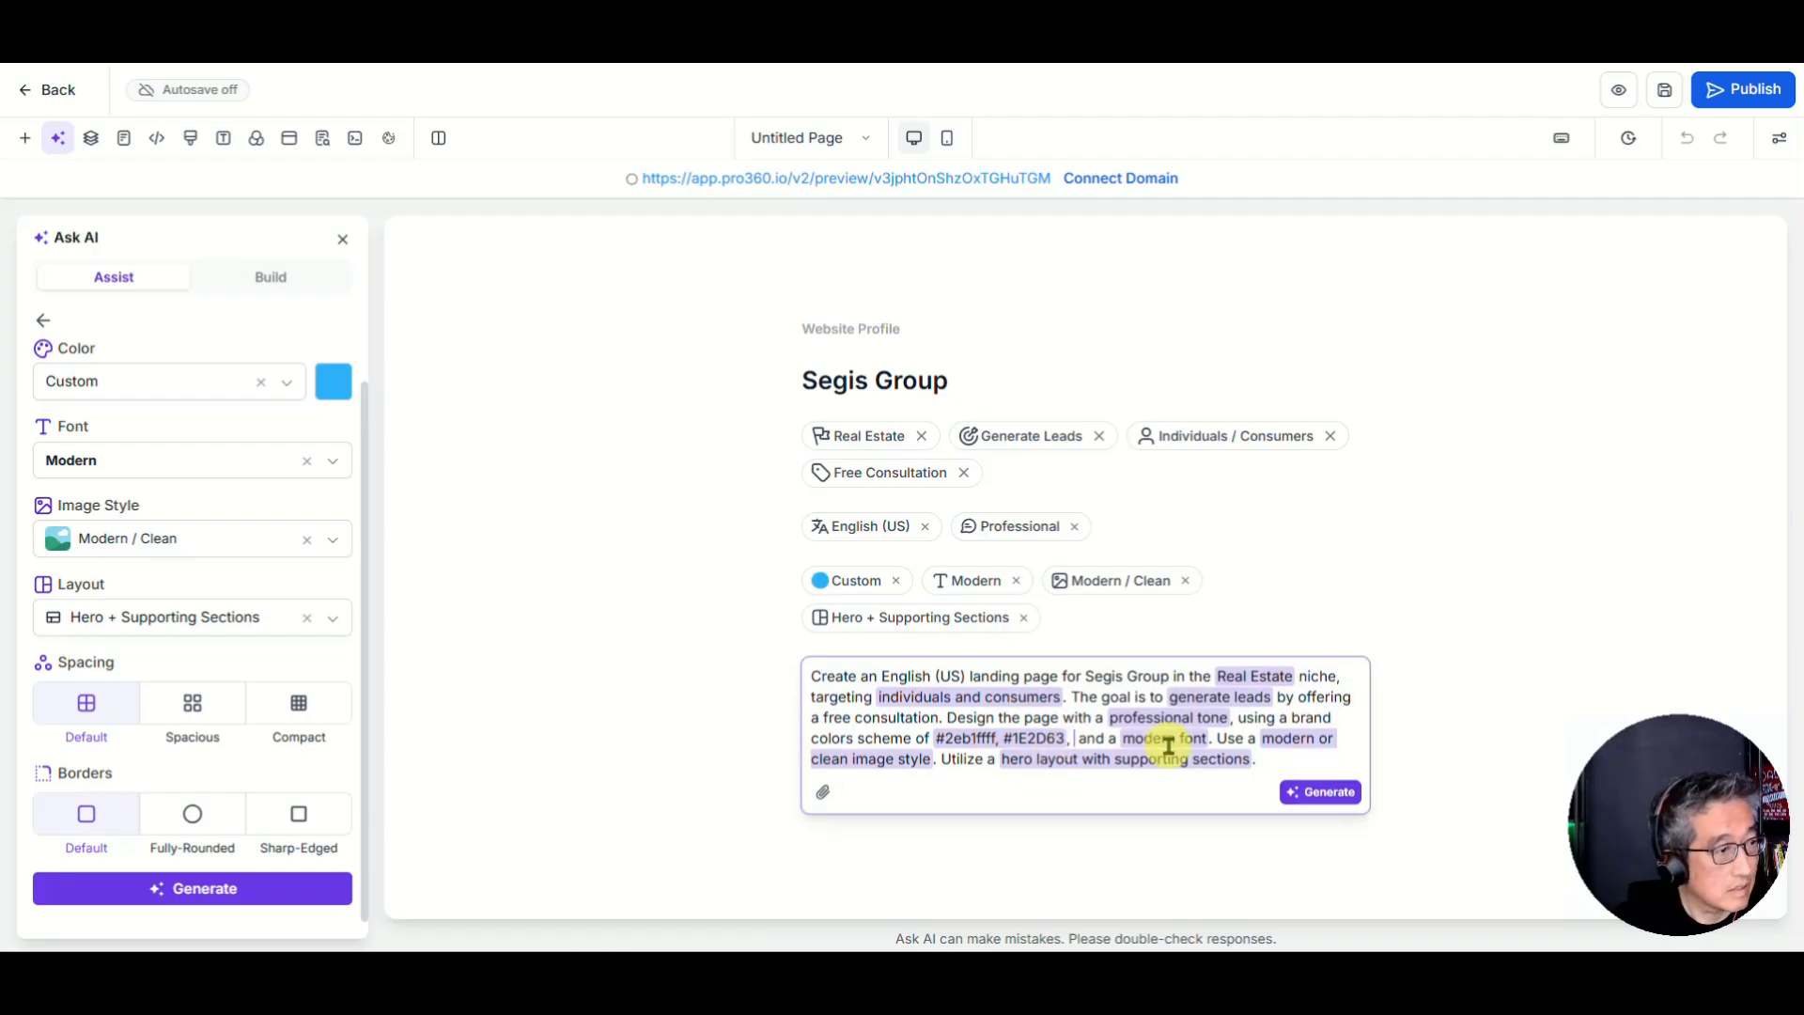
{"action": "type", "text": "#FFFFFF"}
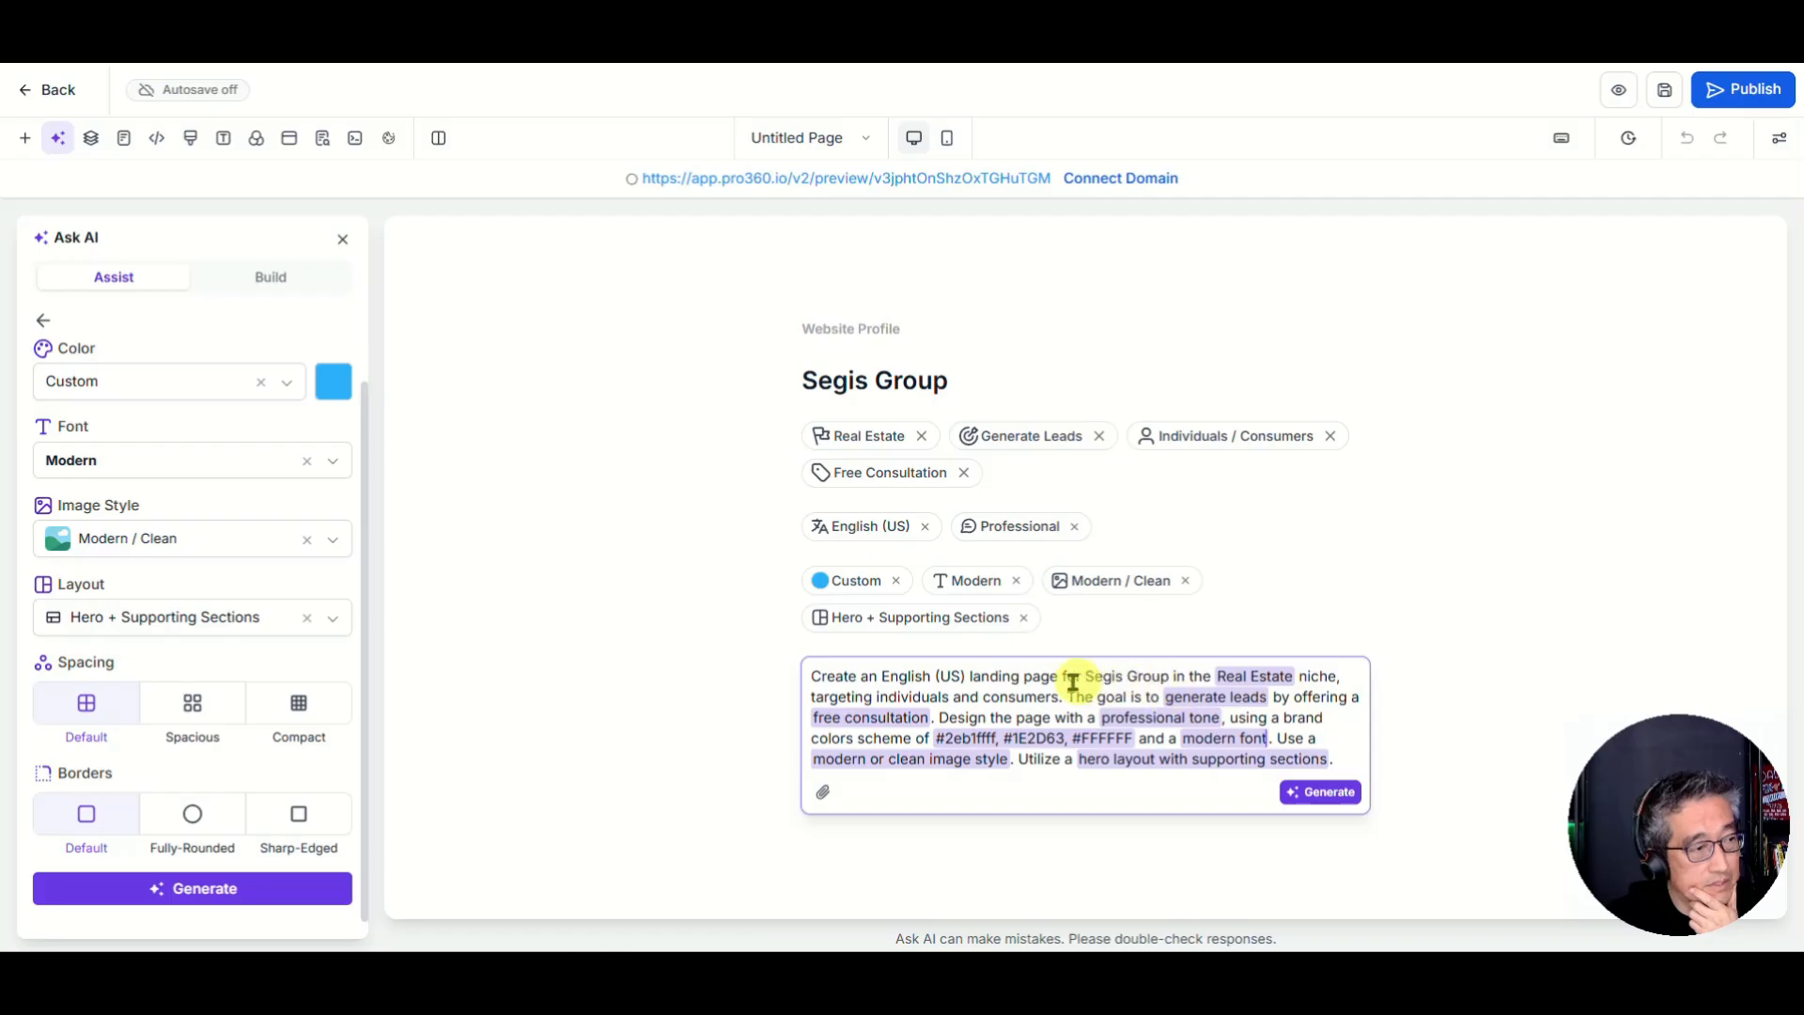
Extend the niche in the prompt to "Real Estate Wholesaling".
{"action": "left_click", "coordinate": [1295, 675]}
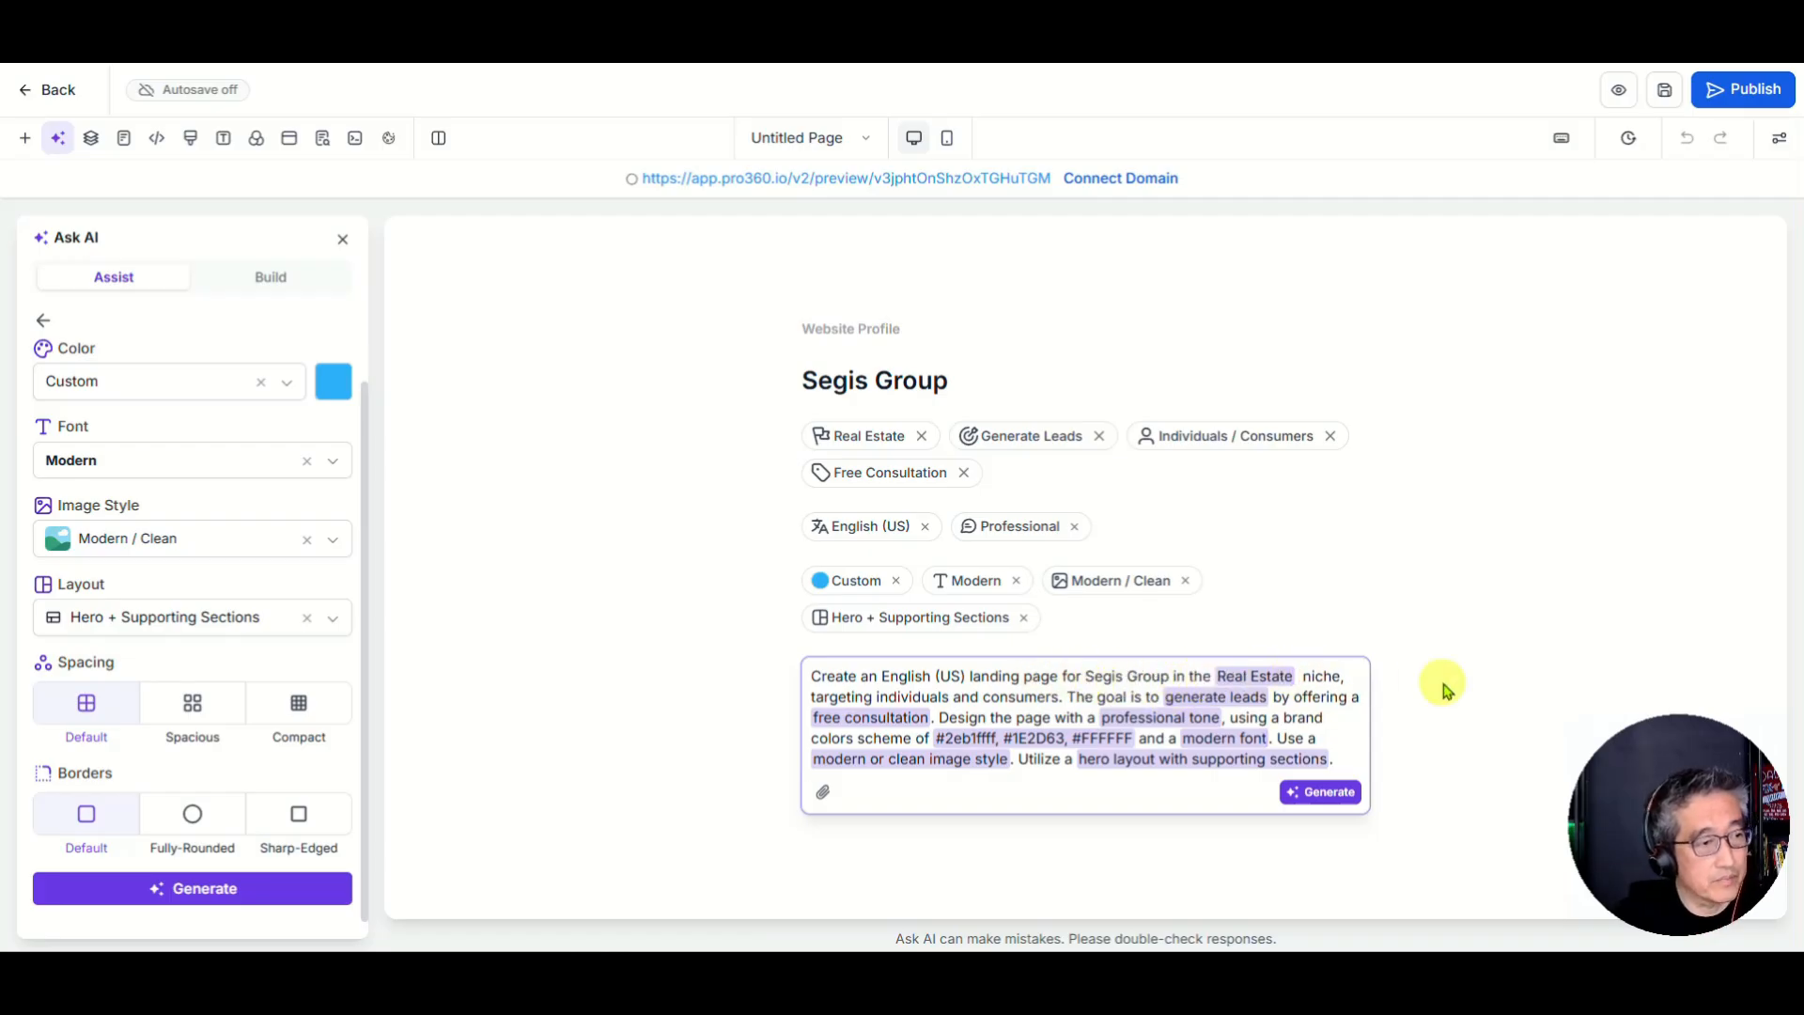
{"action": "type", "text": "Wholesaling niche, targeting individuals and consumers. The goal is to"}
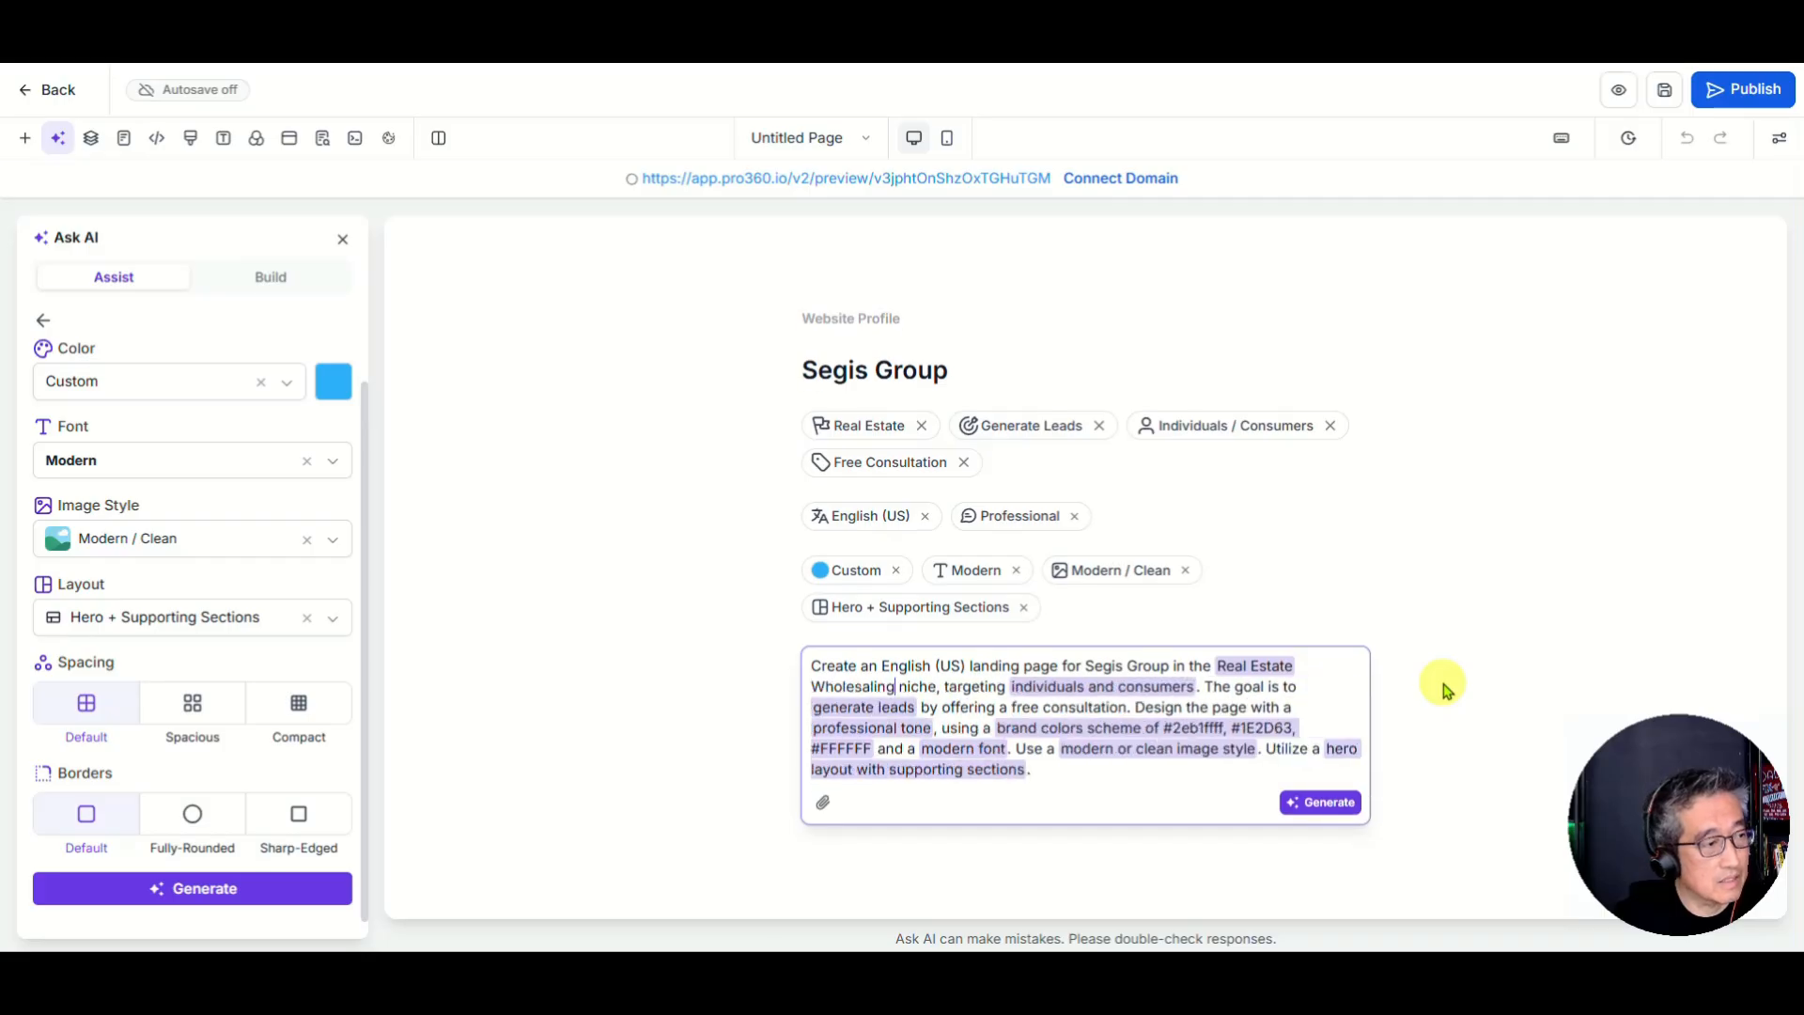
{"action": "key", "text": "Delete"}
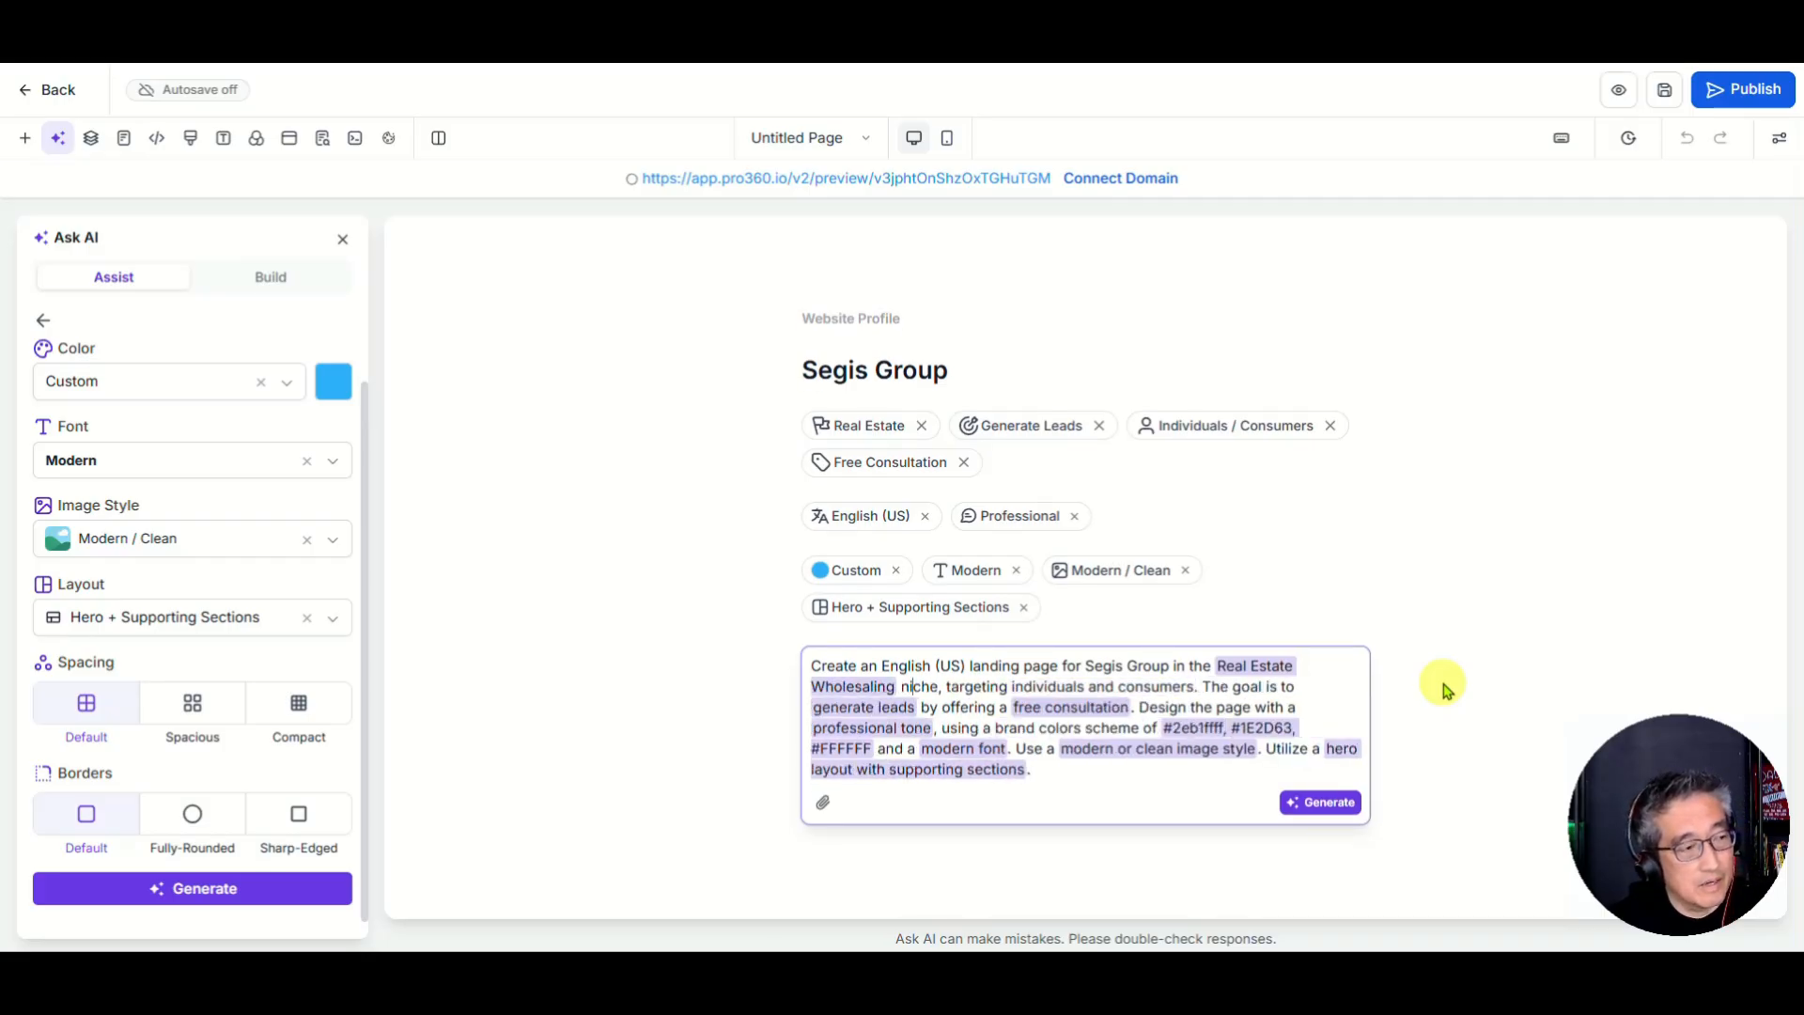
Replace the prompt's target audience "individuals and consumers" with "motivated and distressed sellers".
{"action": "key", "text": "Right"}
{"action": "key", "text": "Right"}
{"action": "key", "text": "Right"}
{"action": "key", "text": "Right"}
{"action": "key", "text": "Right"}
{"action": "key", "text": "Right"}
{"action": "key", "text": "Right"}
{"action": "key", "text": "Right"}
{"action": "key", "text": "Right"}
{"action": "key", "text": "Right"}
{"action": "key", "text": "Right"}
{"action": "key", "text": "Right"}
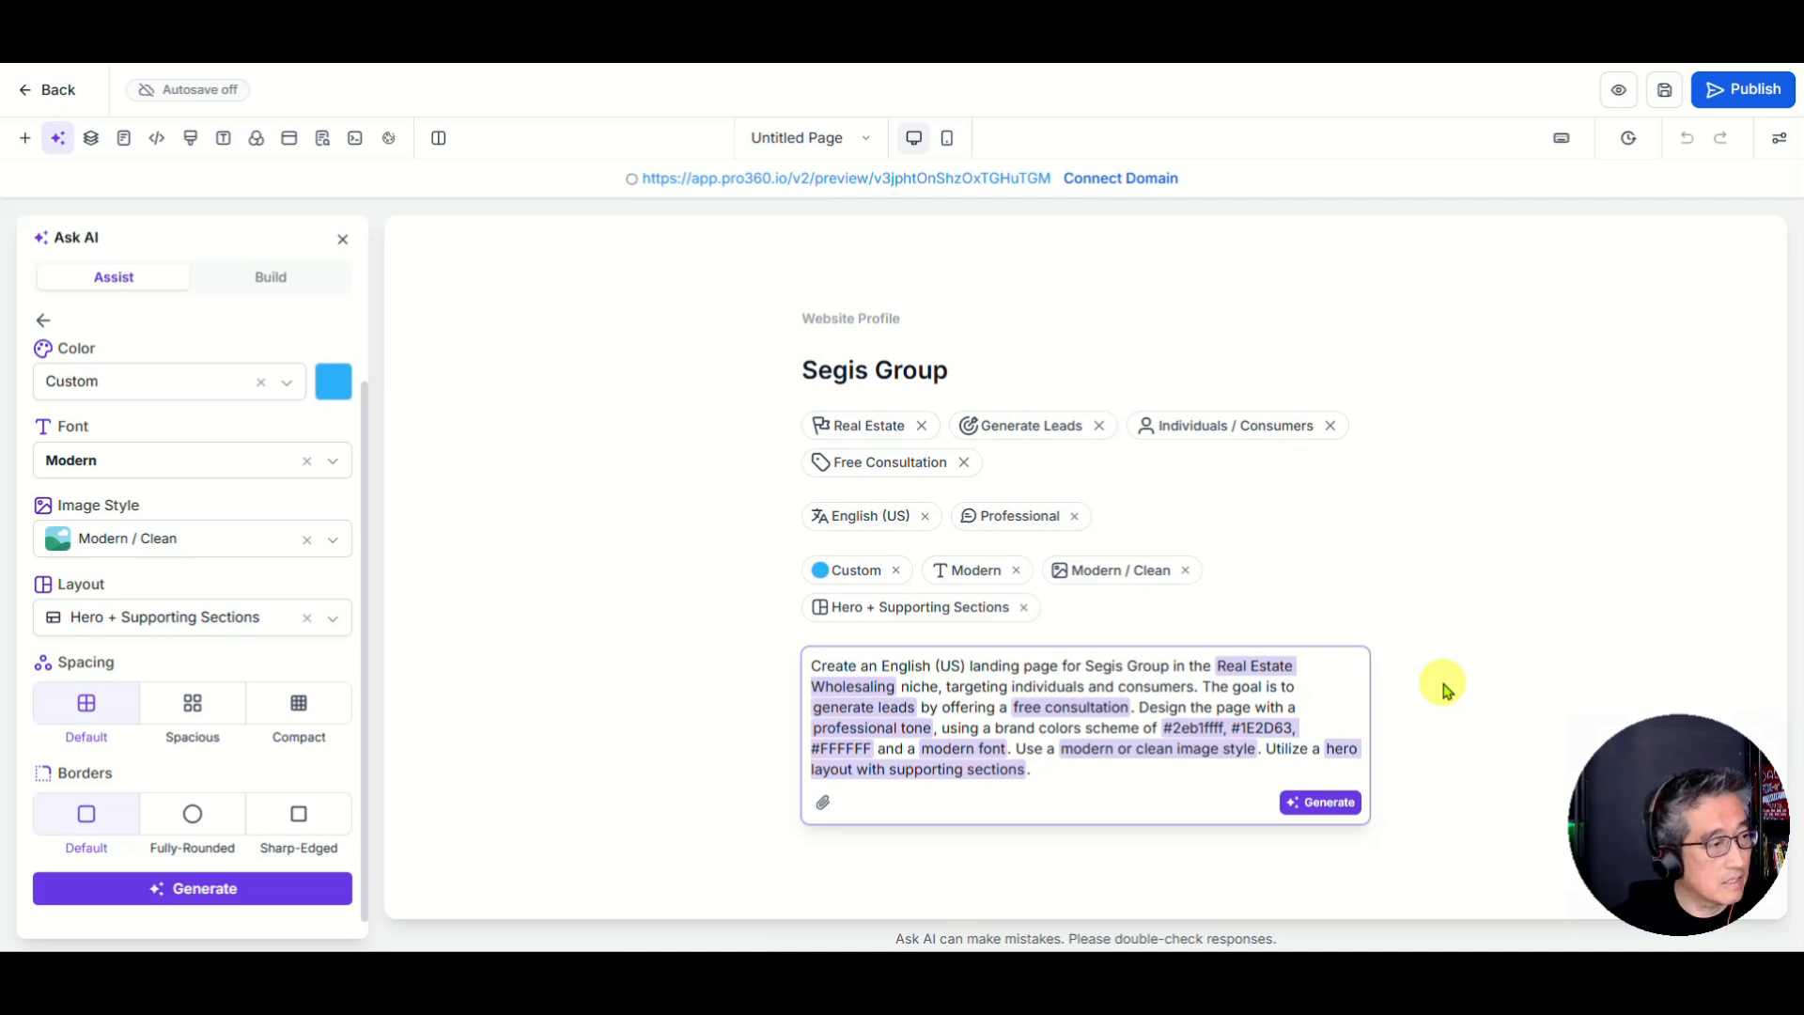
{"action": "key", "text": "shift+Right"}
{"action": "key", "text": "shift+Right"}
{"action": "key", "text": "shift+Right"}
{"action": "key", "text": "shift+Right"}
{"action": "key", "text": "shift+Right"}
{"action": "key", "text": "shift+Right"}
{"action": "key", "text": "shift+Right"}
{"action": "key", "text": "shift+Right"}
{"action": "key", "text": "shift+Right"}
{"action": "key", "text": "shift+Right"}
{"action": "key", "text": "shift+Right"}
{"action": "key", "text": "shift+Right"}
{"action": "key", "text": "shift+Right"}
{"action": "key", "text": "shift+Right"}
{"action": "key", "text": "shift+Right"}
{"action": "key", "text": "shift+Right"}
{"action": "key", "text": "shift+Right"}
{"action": "key", "text": "shift+Right"}
{"action": "key", "text": "shift+Right"}
{"action": "key", "text": "shift+Right"}
{"action": "key", "text": "shift+Right"}
{"action": "key", "text": "shift+Right"}
{"action": "key", "text": "shift+Right"}
{"action": "key", "text": "shift+Right"}
{"action": "key", "text": "shift+Right"}
{"action": "key", "text": "shift+Right"}
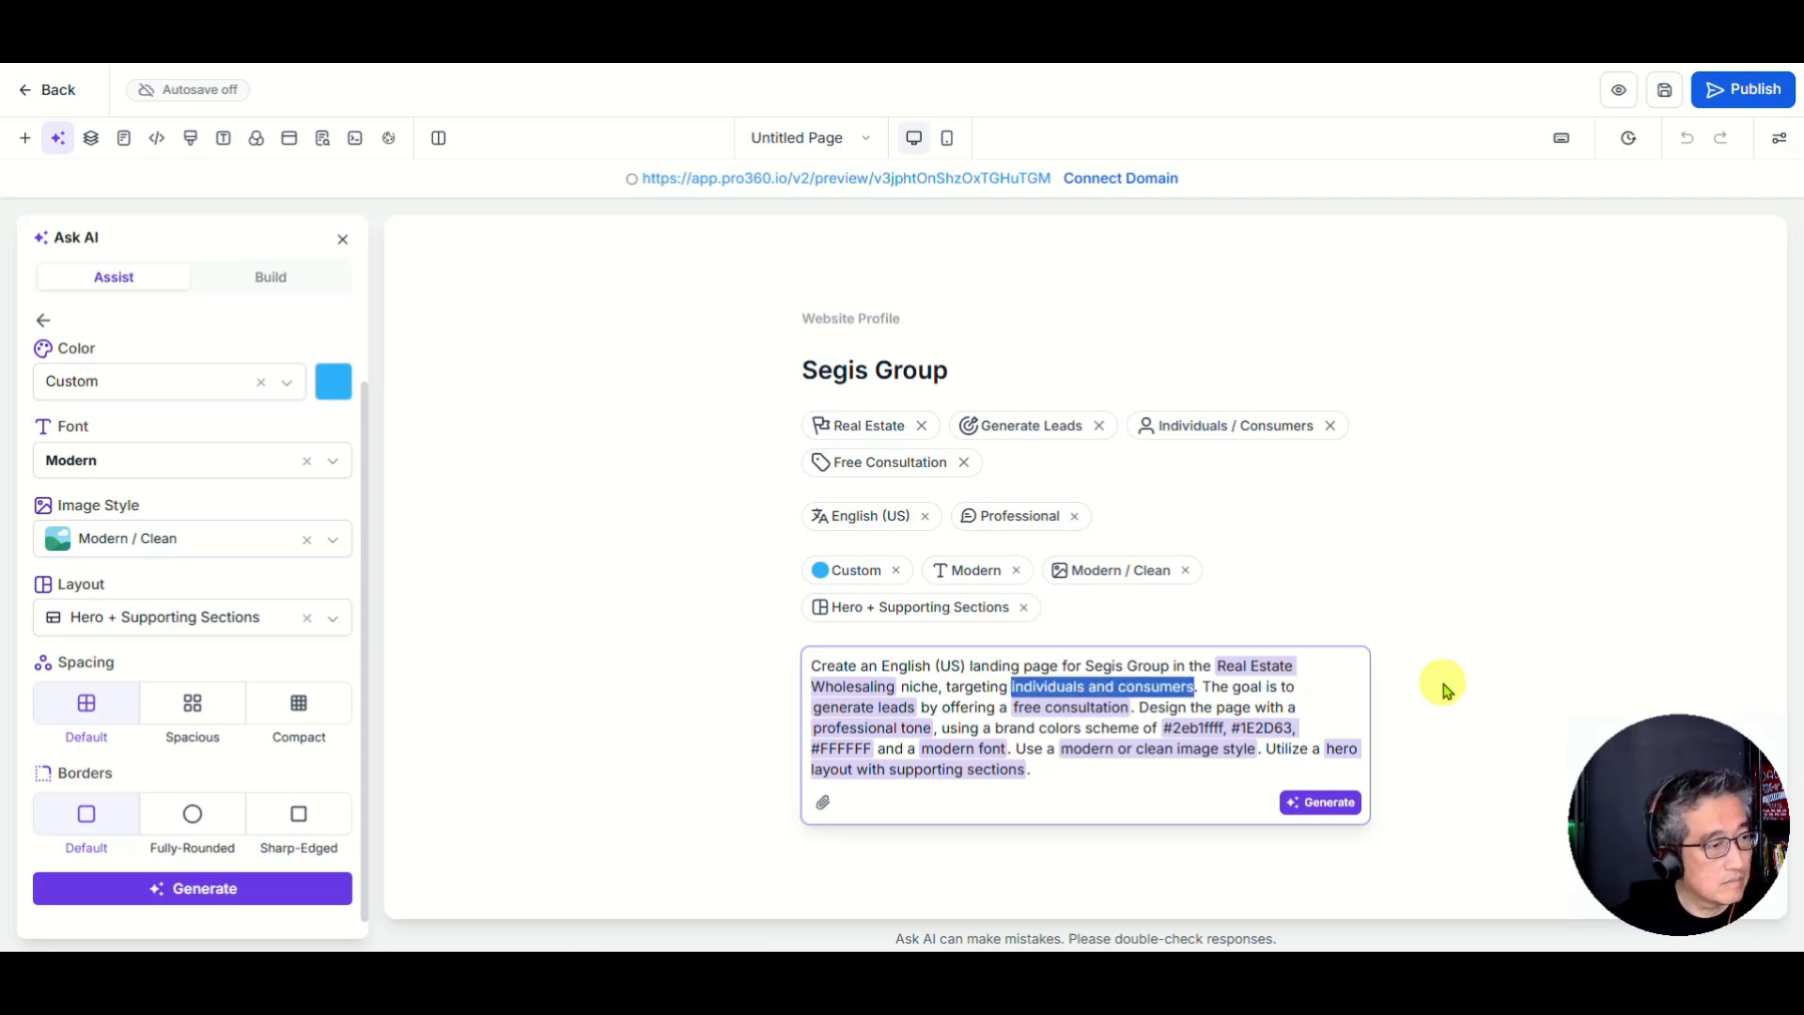
{"action": "type", "text": "motivated sell"}
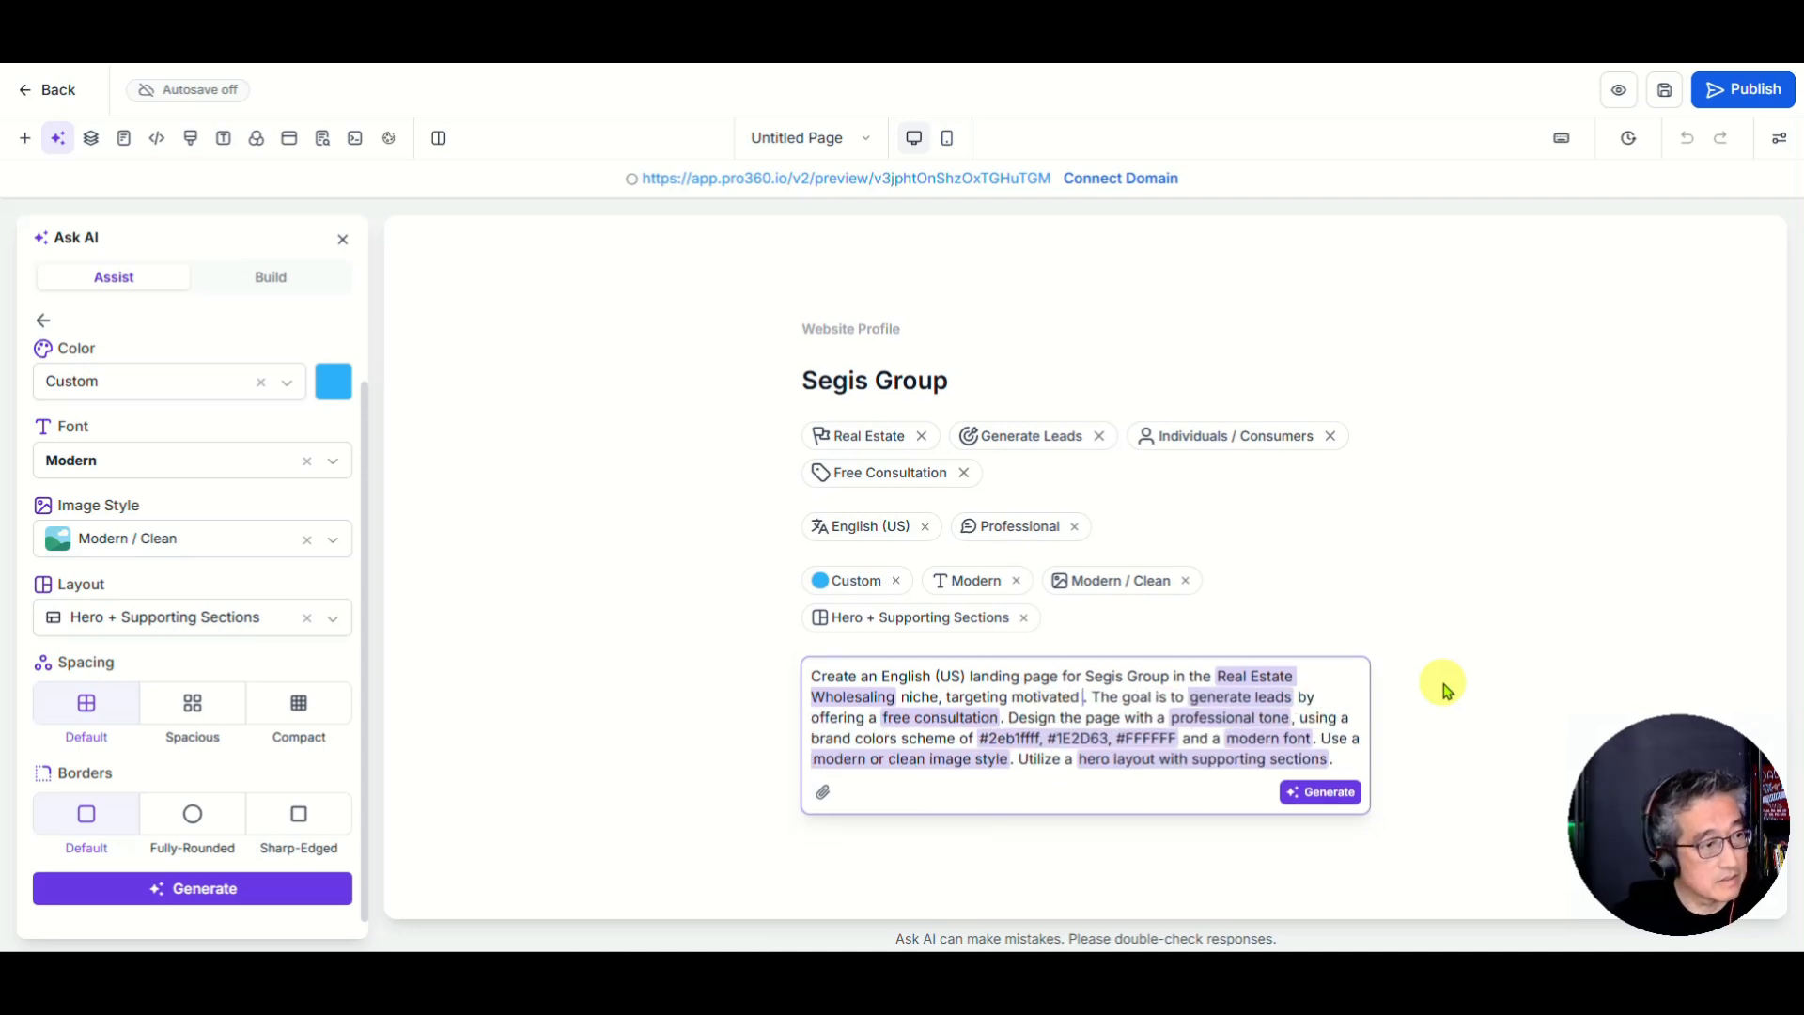
{"action": "key", "text": "BackSpace"}
{"action": "key", "text": "BackSpace"}
{"action": "key", "text": "BackSpace"}
{"action": "key", "text": "BackSpace"}
{"action": "type", "text": "and "}
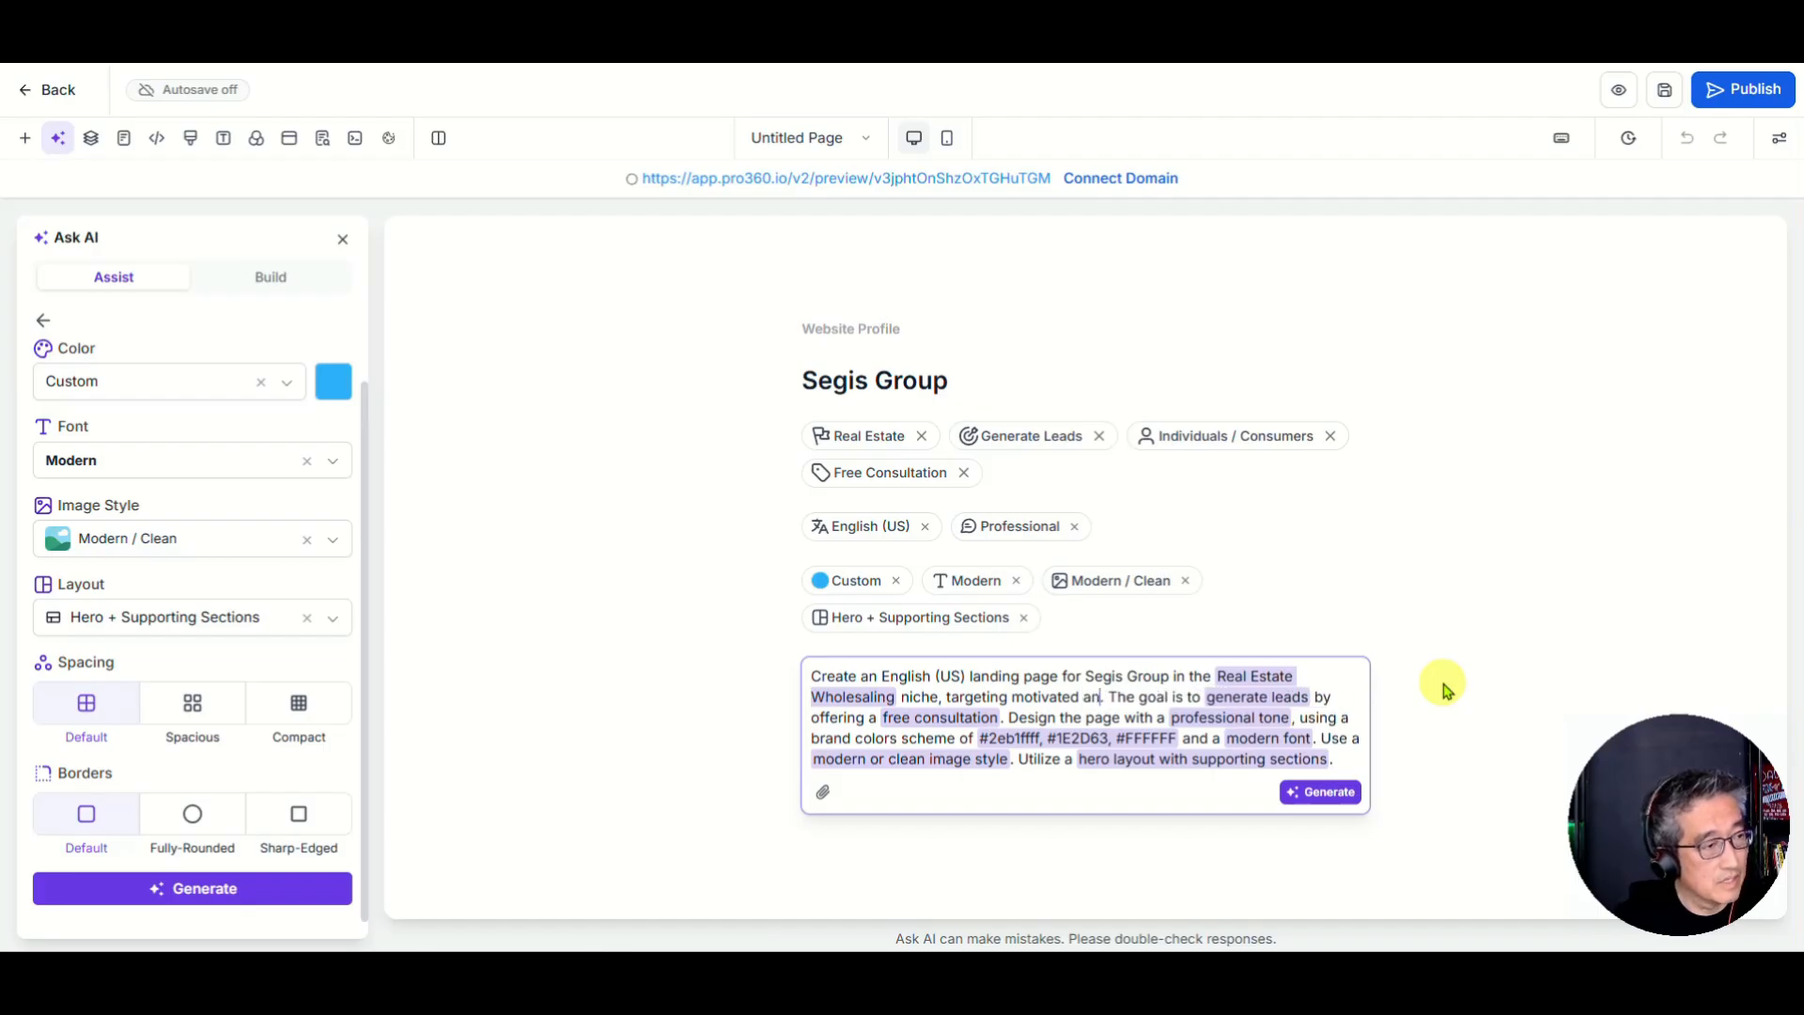
{"action": "type", "text": "distressed"}
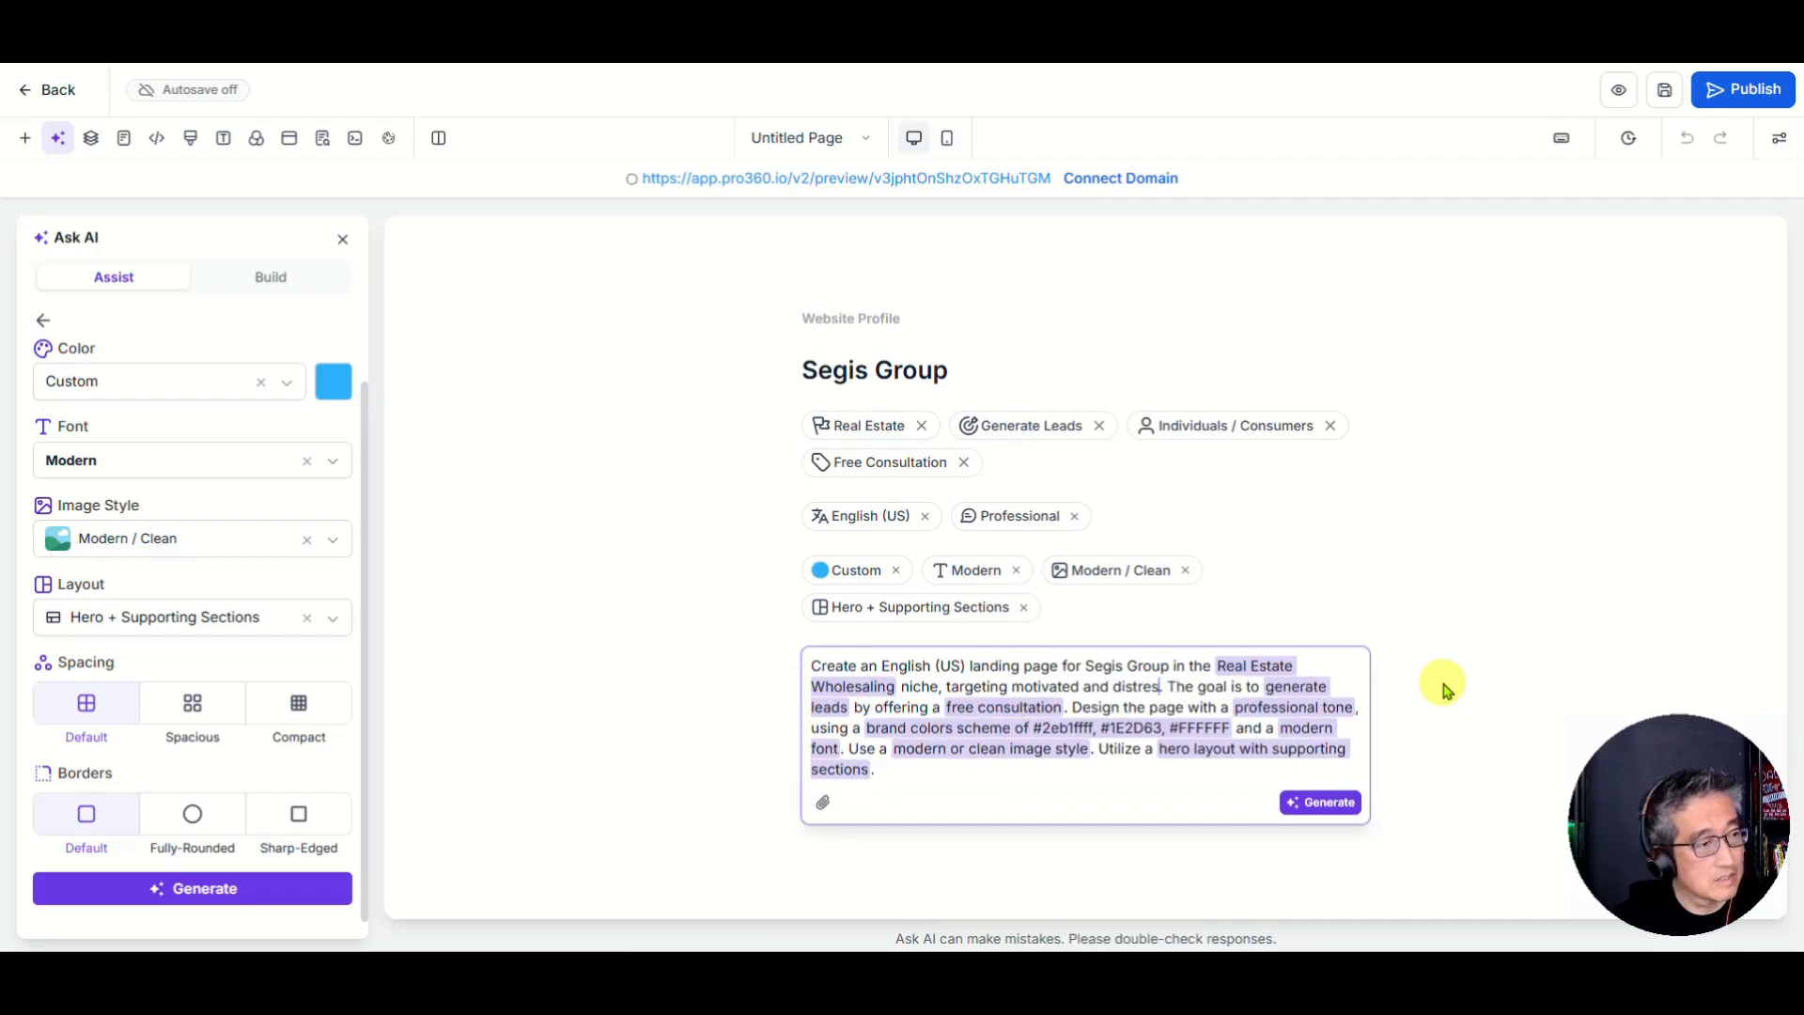
{"action": "type", "text": " sellers"}
{"action": "key", "text": "Right"}
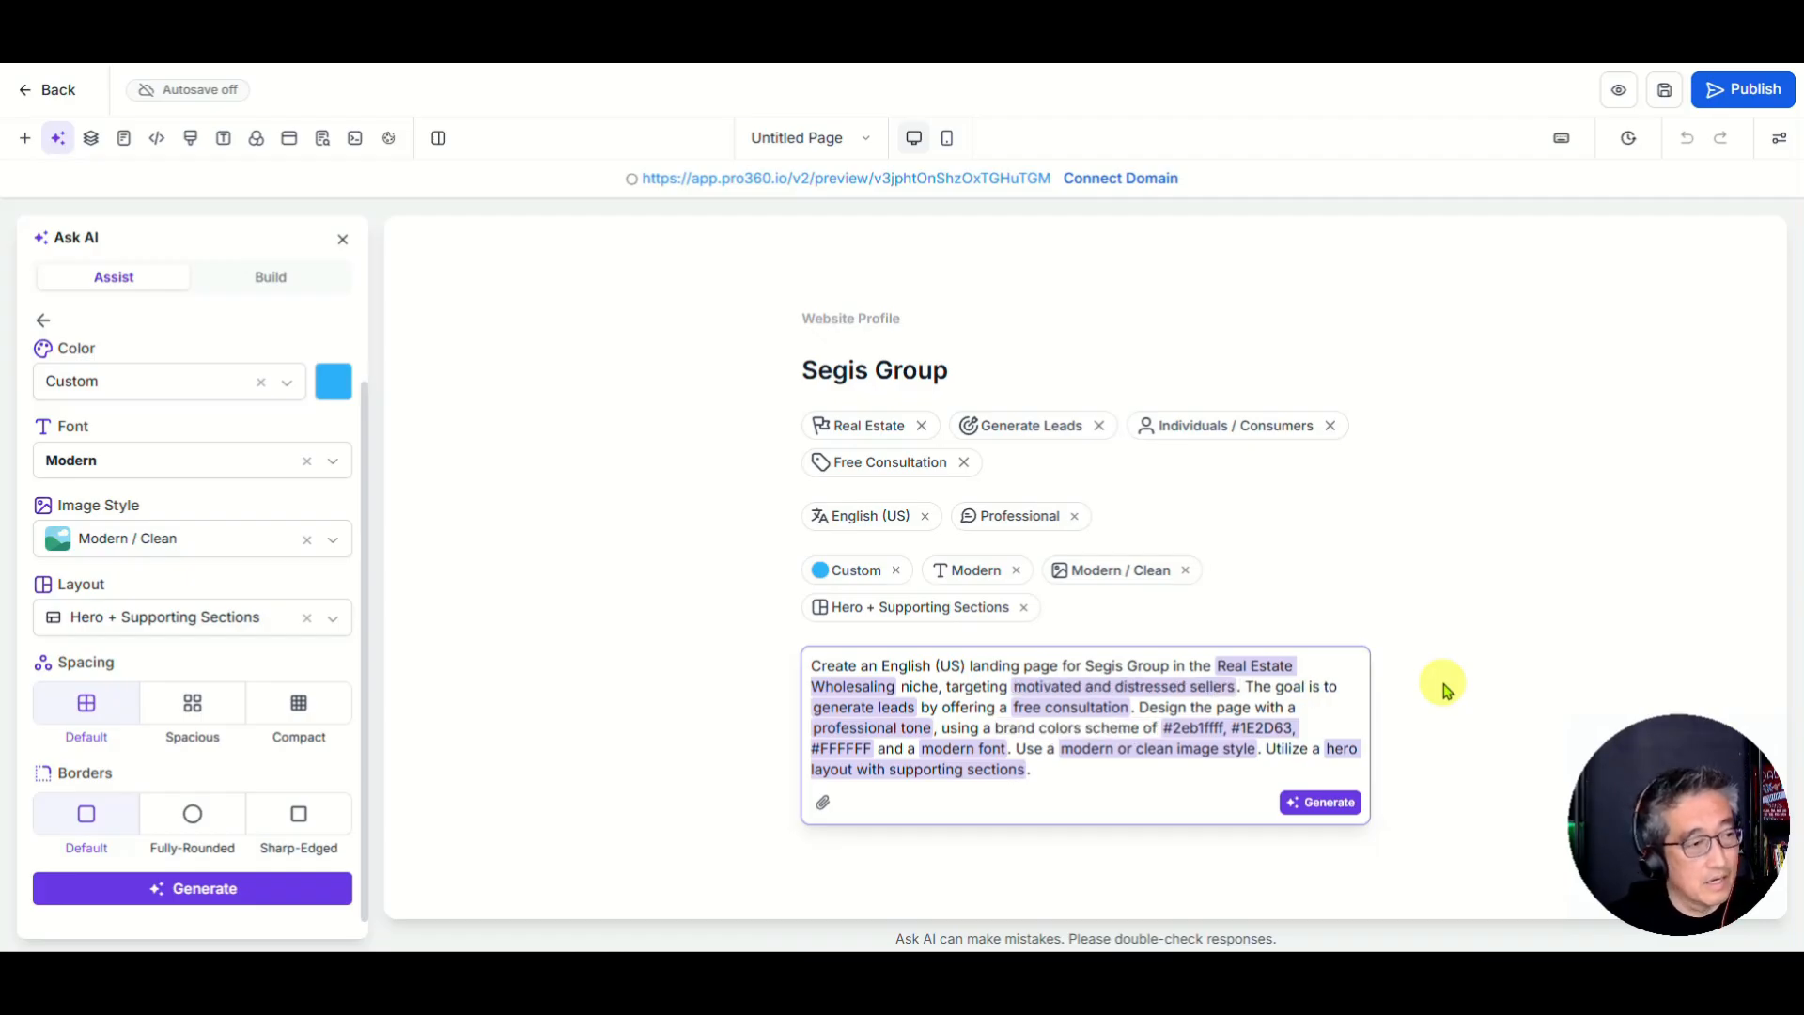
{"action": "type", "text": "especially in the"}
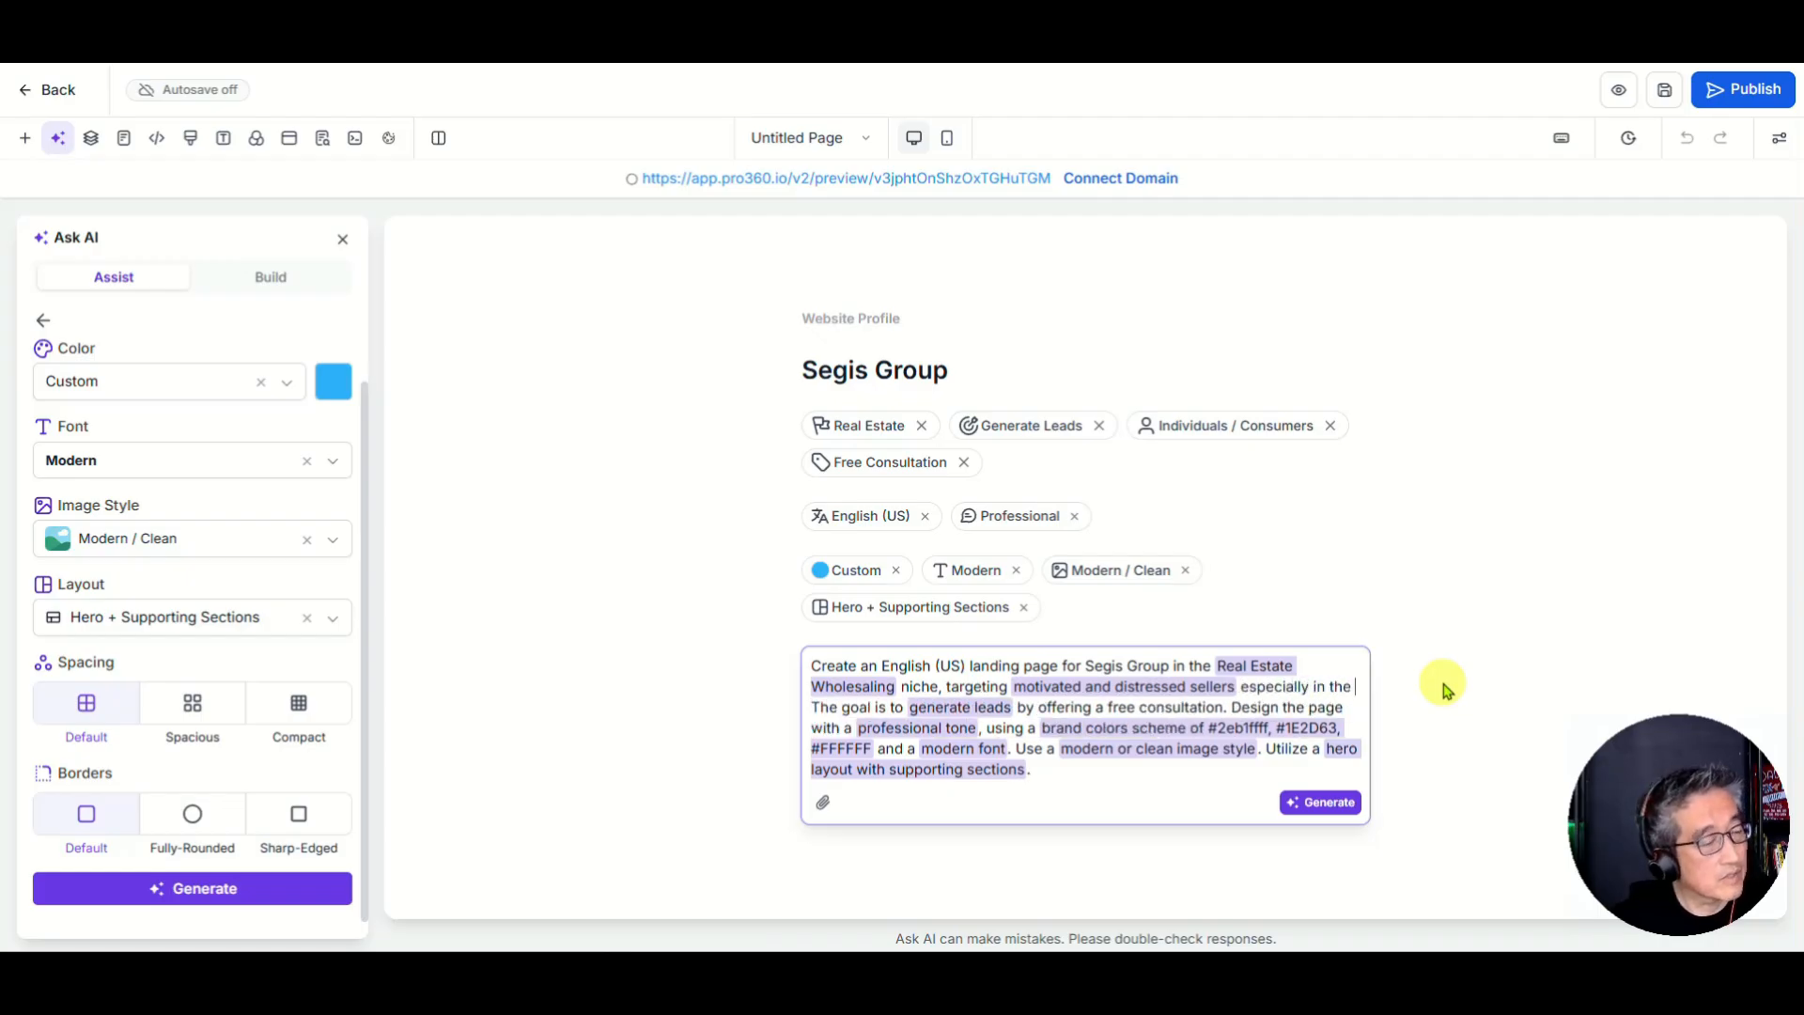
{"action": "key", "text": "BackSpace"}
{"action": "key", "text": "BackSpace"}
{"action": "key", "text": "BackSpace"}
{"action": "key", "text": "BackSpace"}
{"action": "key", "text": "BackSpace"}
{"action": "key", "text": "BackSpace"}
{"action": "key", "text": "BackSpace"}
{"action": "key", "text": "BackSpace"}
{"action": "key", "text": "BackSpace"}
{"action": "key", "text": "BackSpace"}
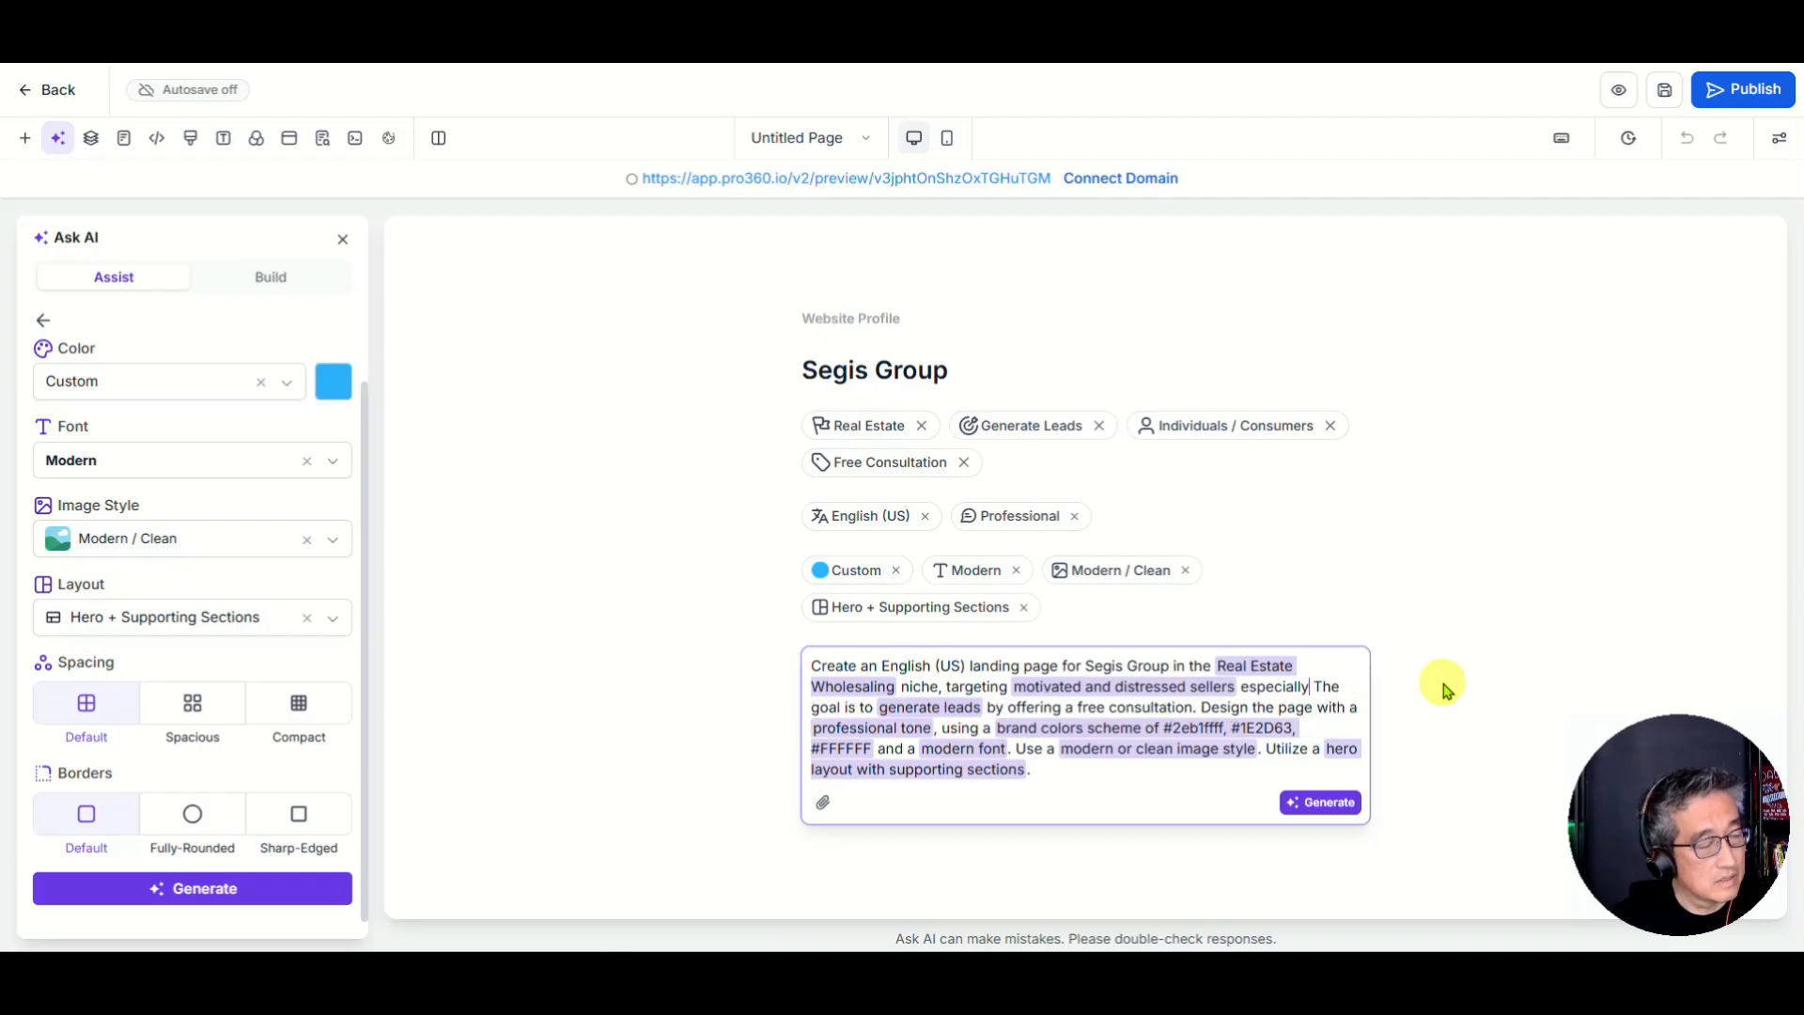
{"action": "key", "text": "BackSpace"}
{"action": "key", "text": "BackSpace"}
{"action": "key", "text": "BackSpace"}
{"action": "key", "text": "BackSpace"}
{"action": "key", "text": "BackSpace"}
{"action": "key", "text": "BackSpace"}
{"action": "key", "text": "BackSpace"}
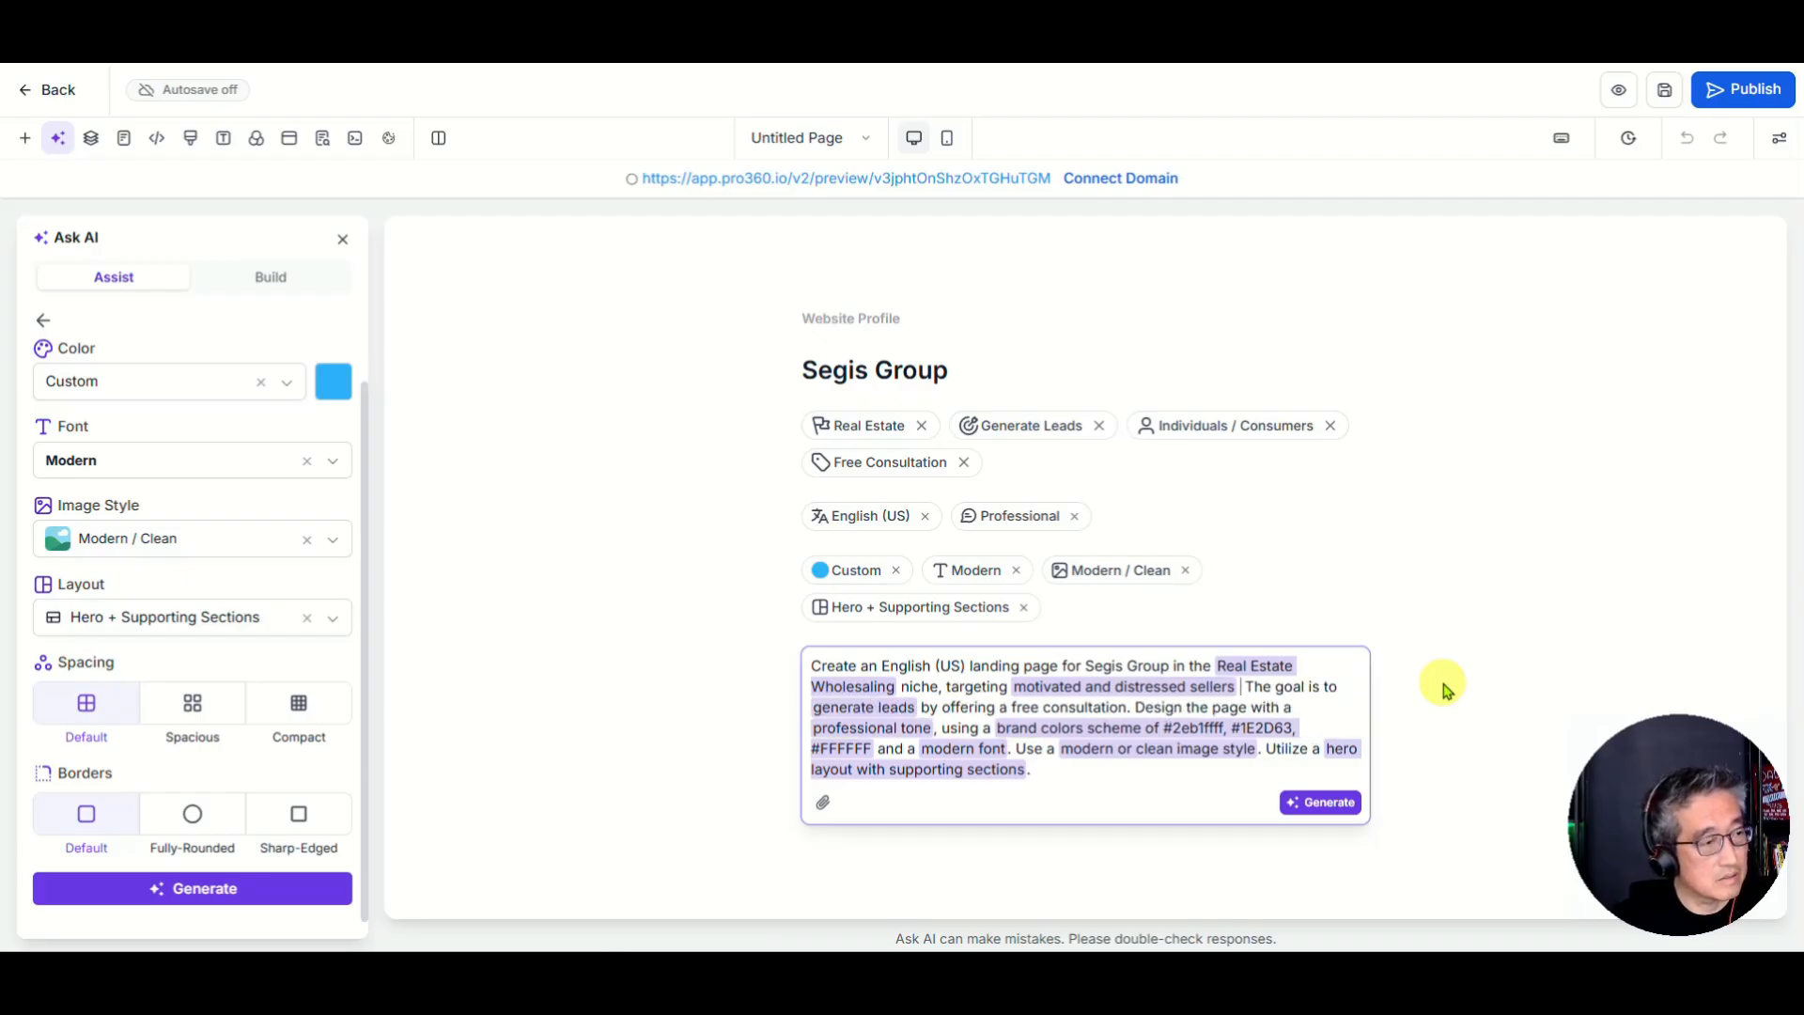
Reword the prompt's audience ending as "home sellers in financial situation in particular foreclosure and probate.".
{"action": "key", "text": "BackSpace"}
{"action": "key", "text": "BackSpace"}
{"action": "key", "text": "BackSpace"}
{"action": "key", "text": "BackSpace"}
{"action": "key", "text": "BackSpace"}
{"action": "key", "text": "BackSpace"}
{"action": "key", "text": "BackSpace"}
{"action": "key", "text": "BackSpace"}
{"action": "type", "text": "home sellers in"}
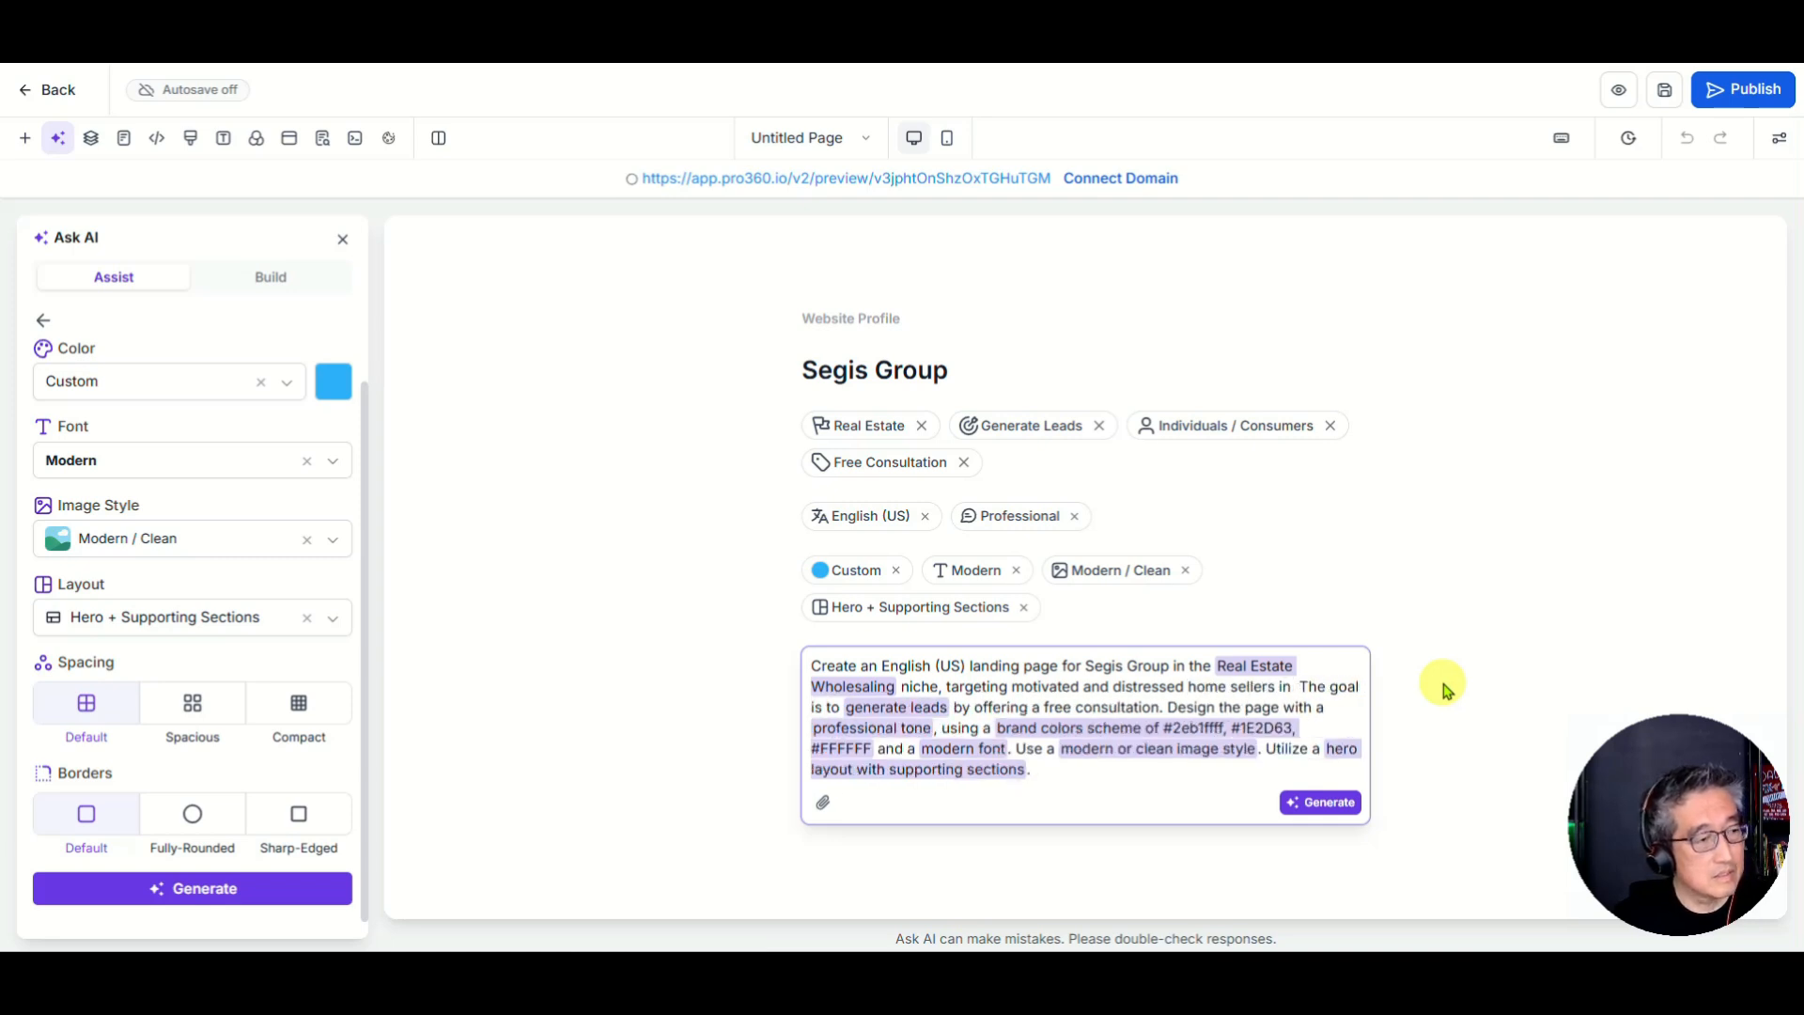
{"action": "type", "text": " fina"}
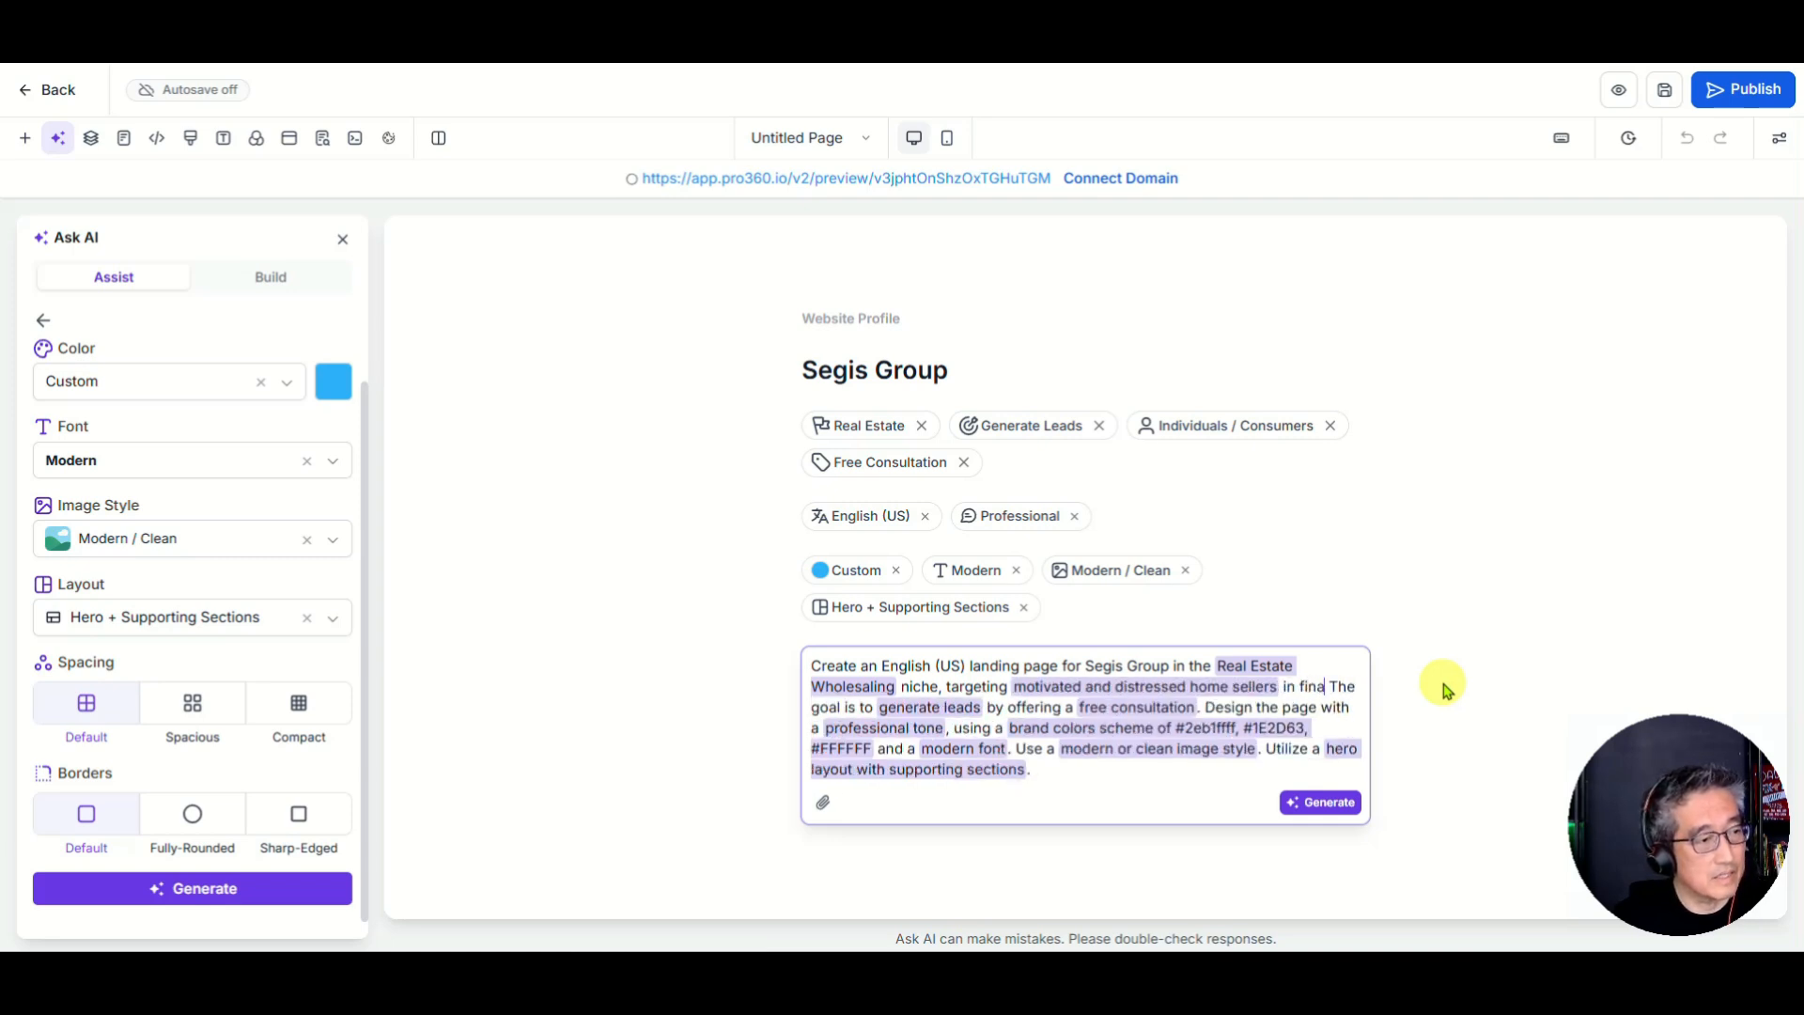
{"action": "type", "text": "ncial"}
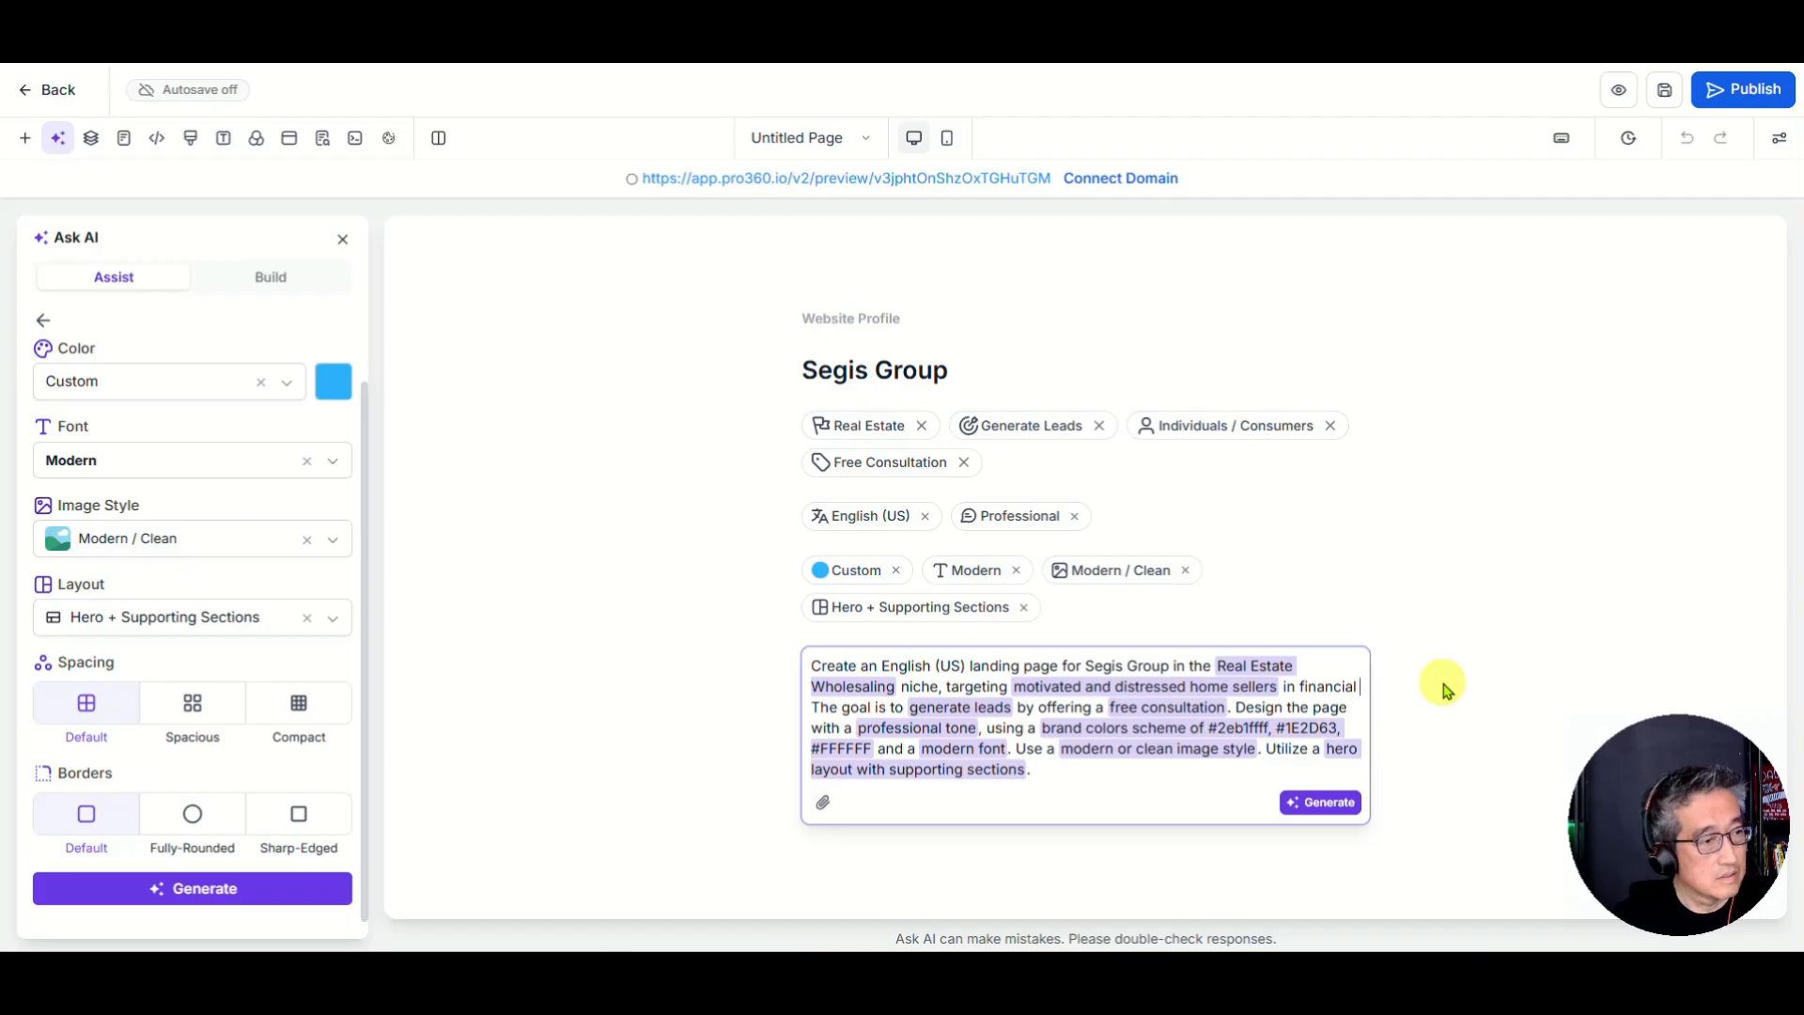
{"action": "type", "text": " situation"}
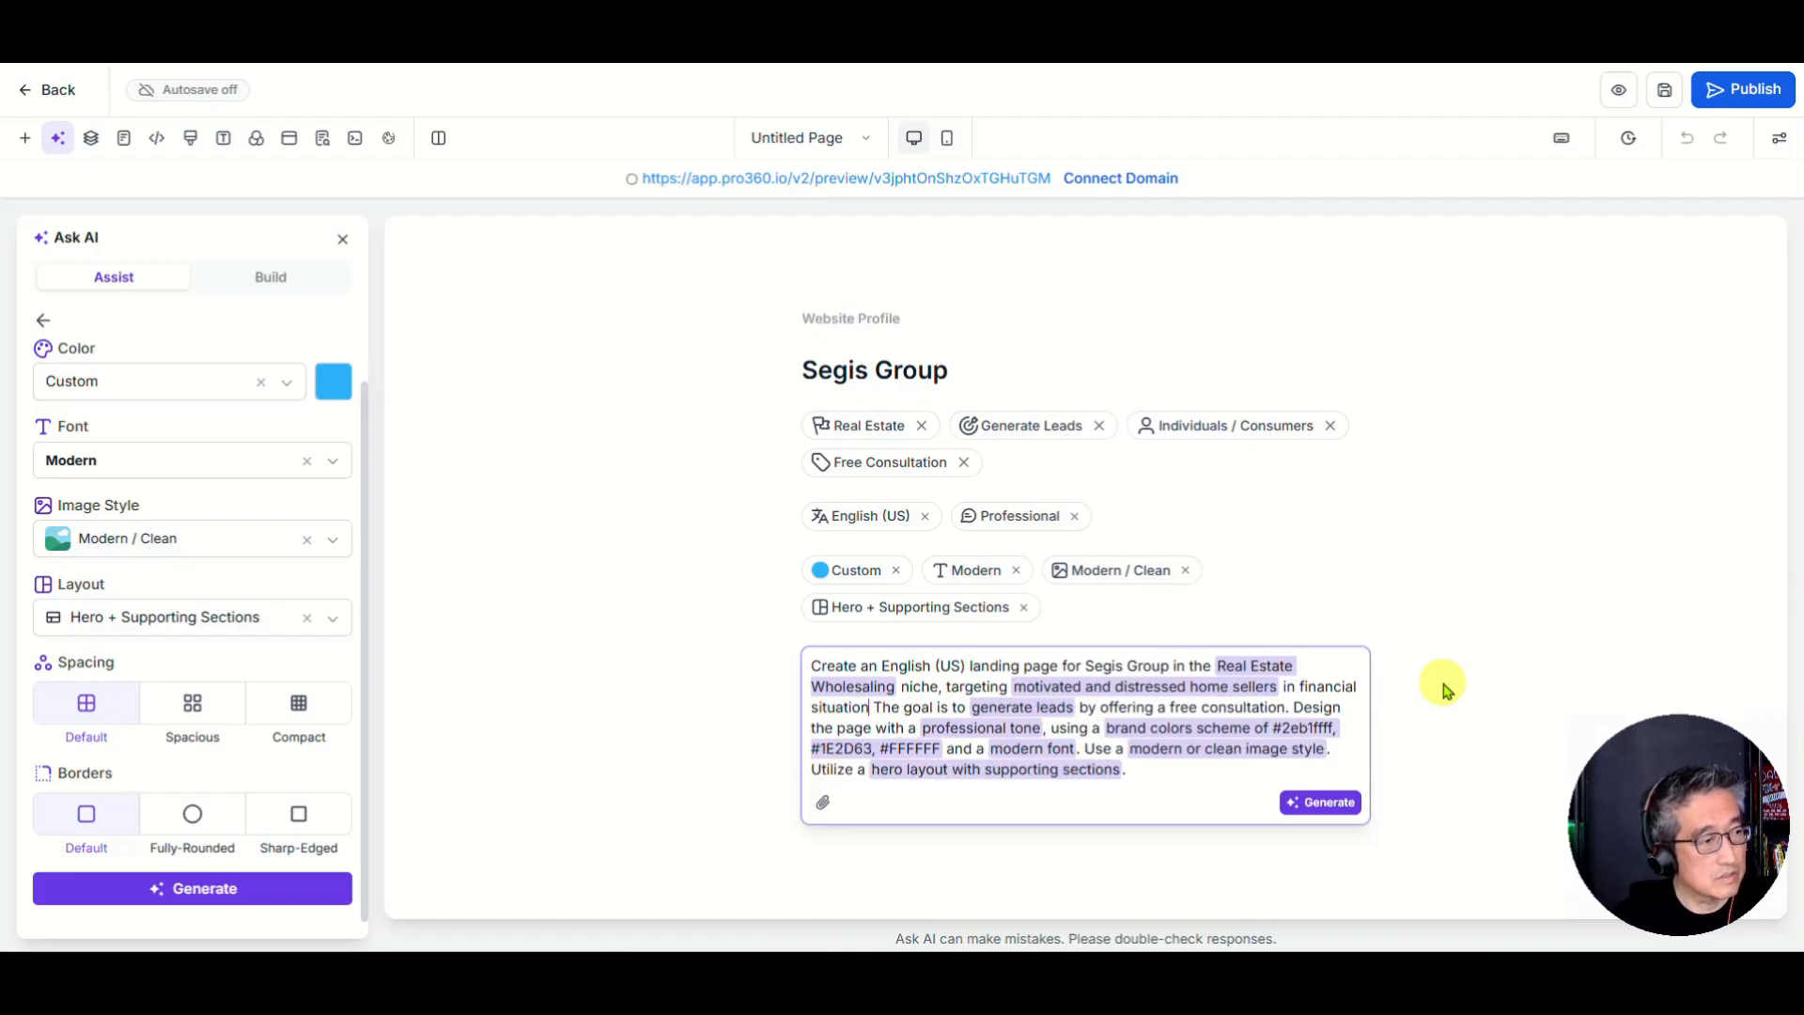
{"action": "type", "text": " in particular"}
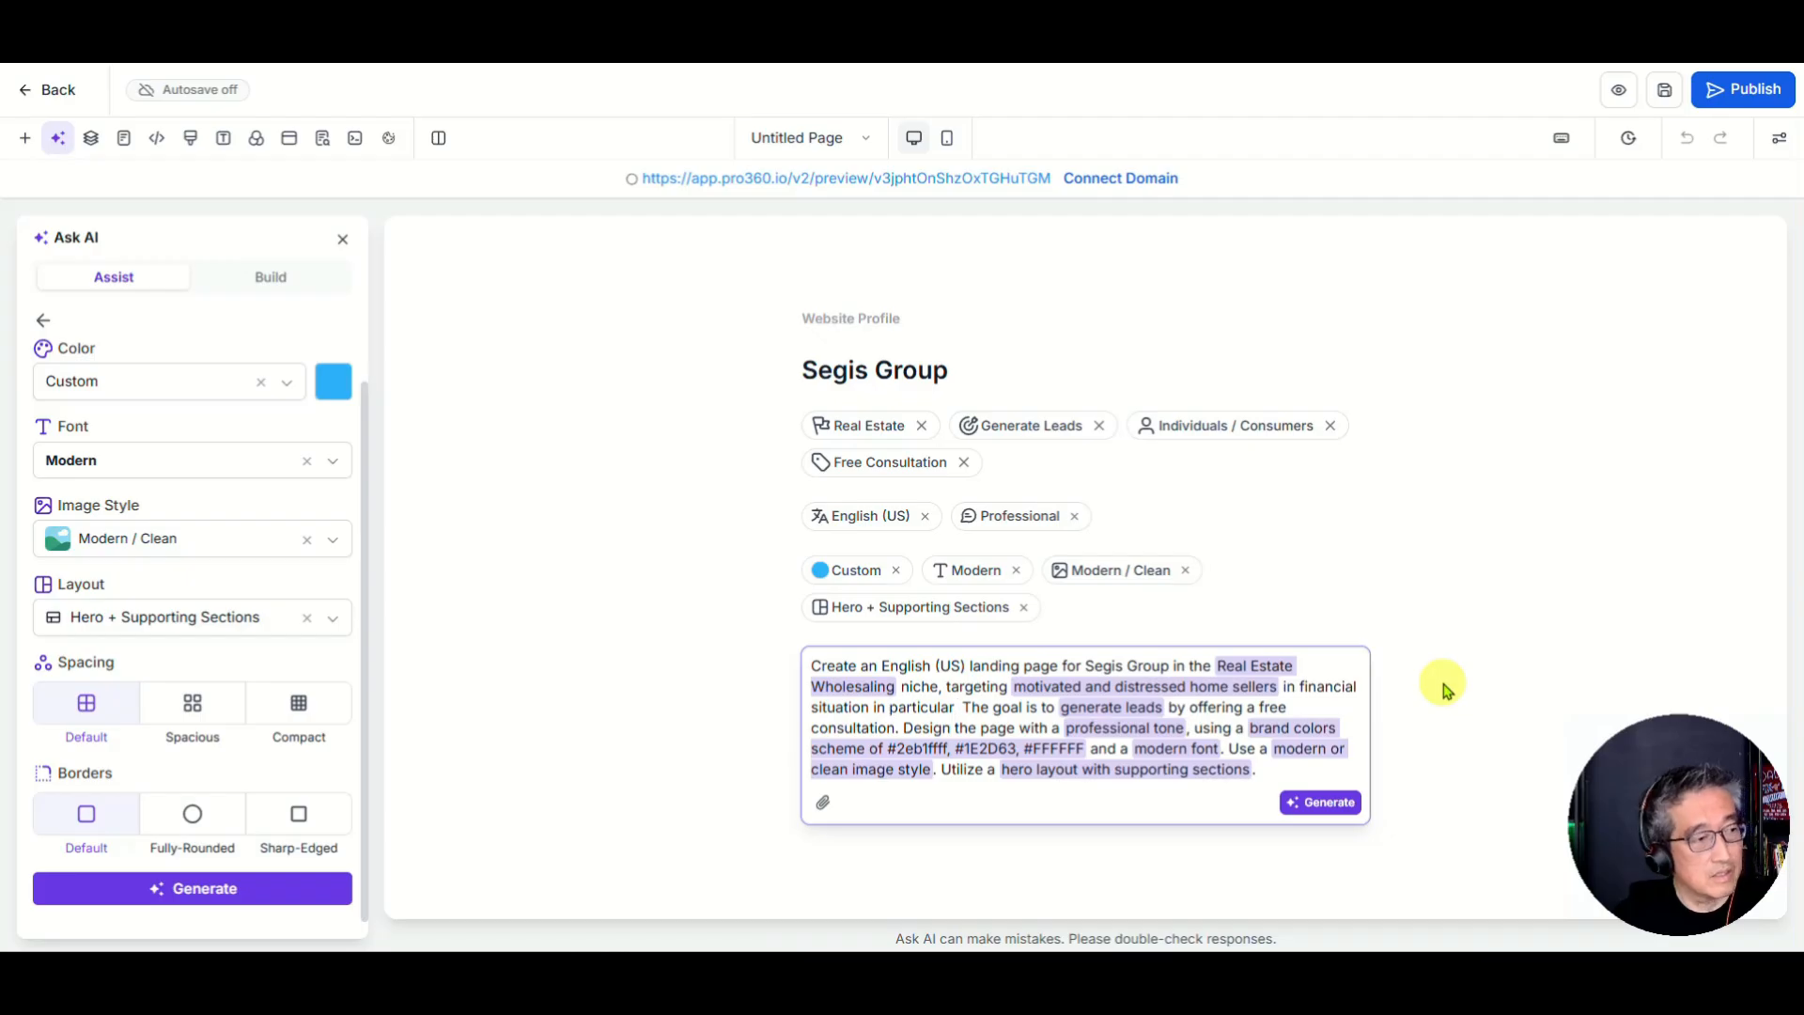
{"action": "type", "text": " foreclosure and"}
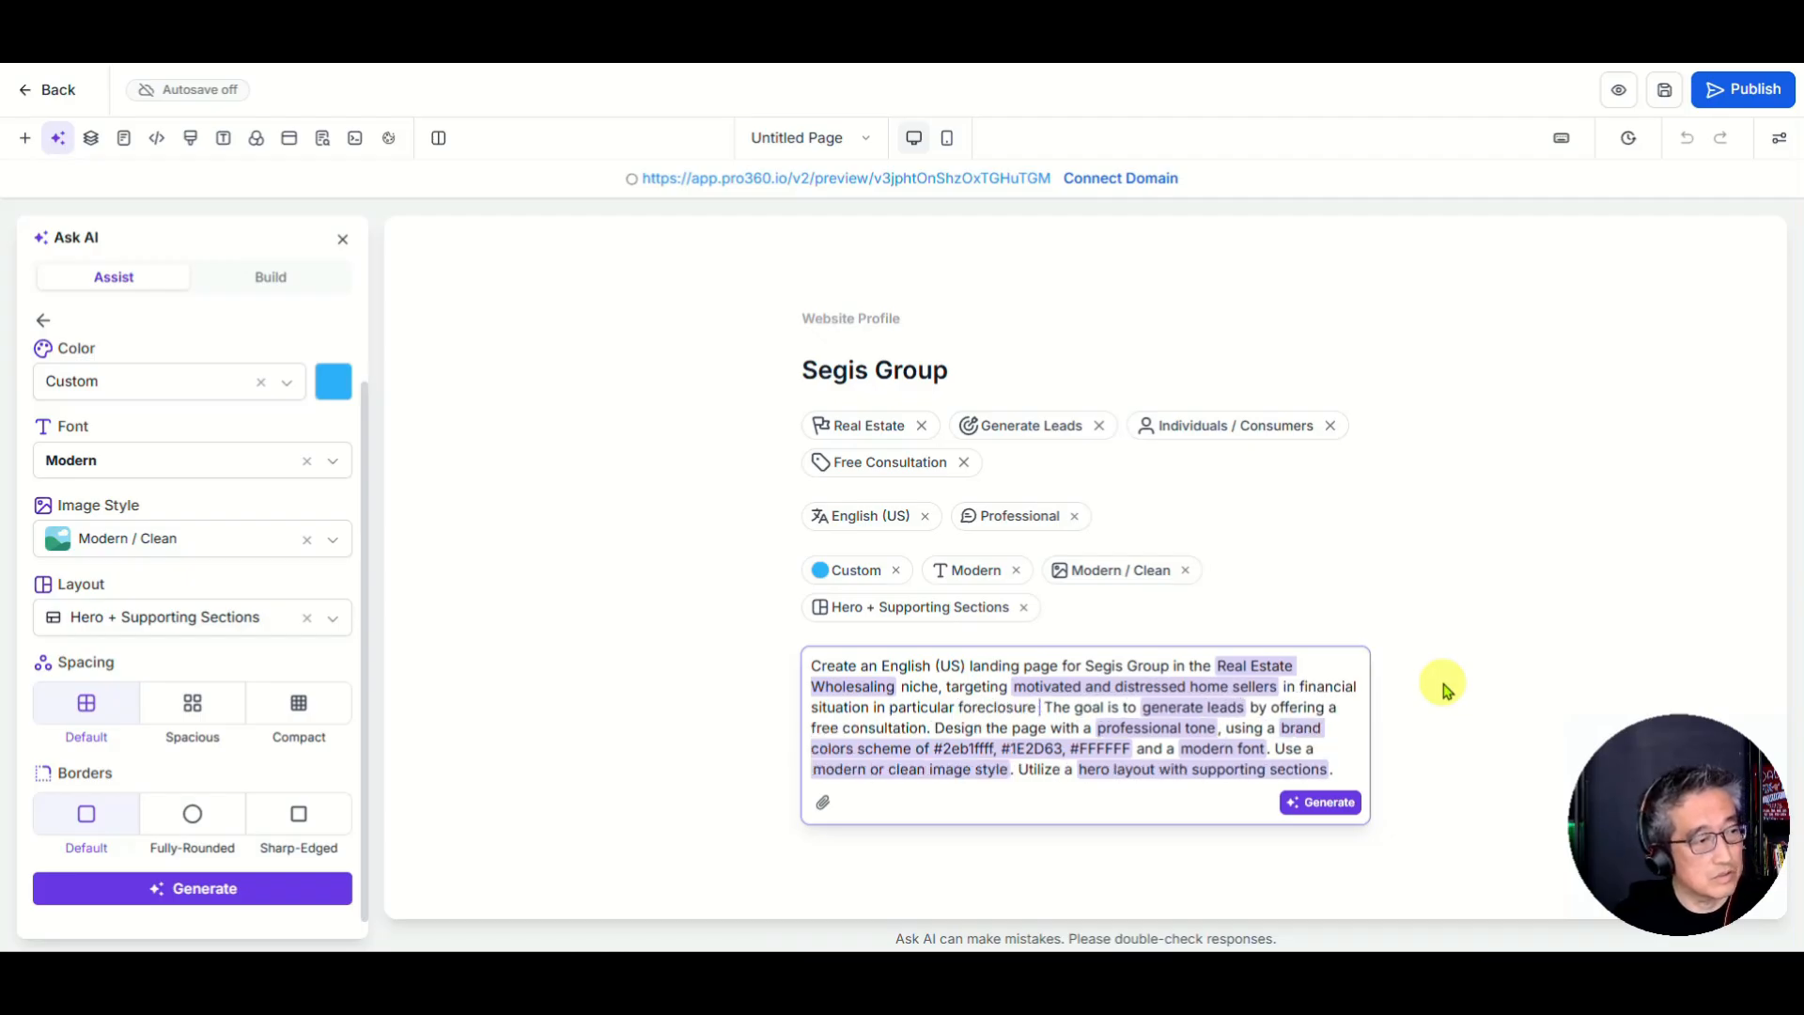
{"action": "type", "text": " probate "}
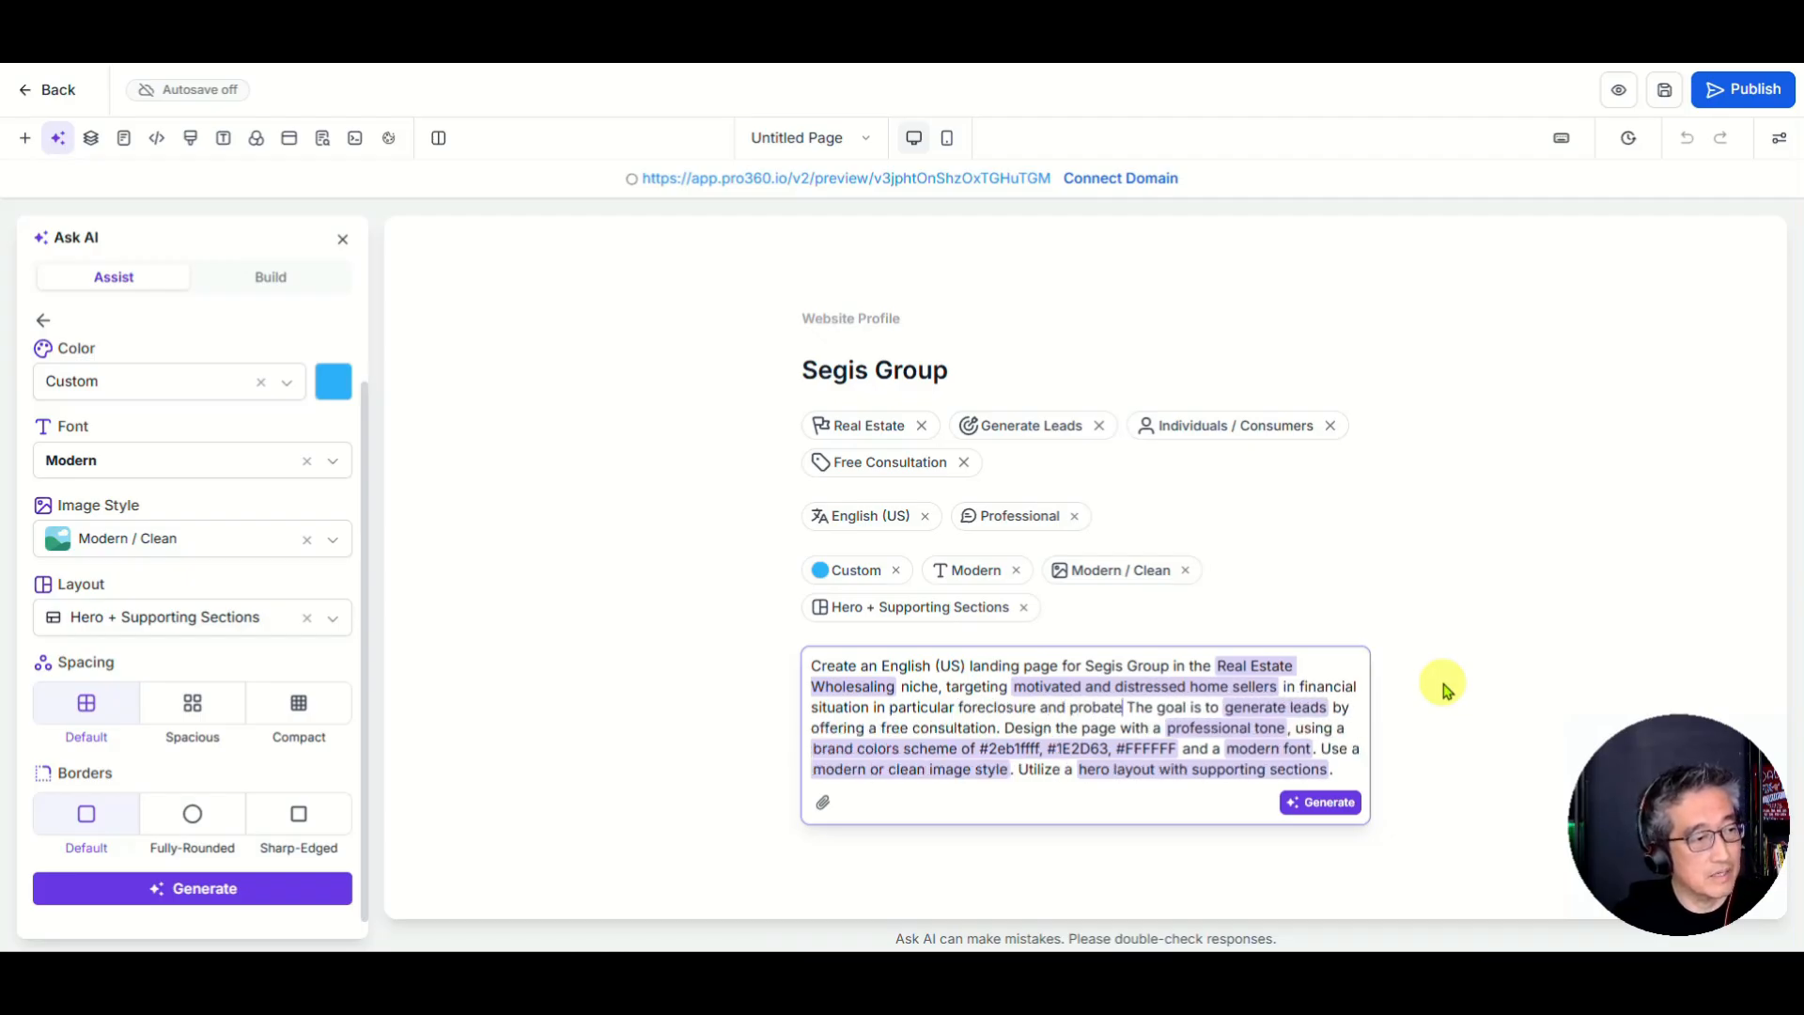
{"action": "type", "text": "."}
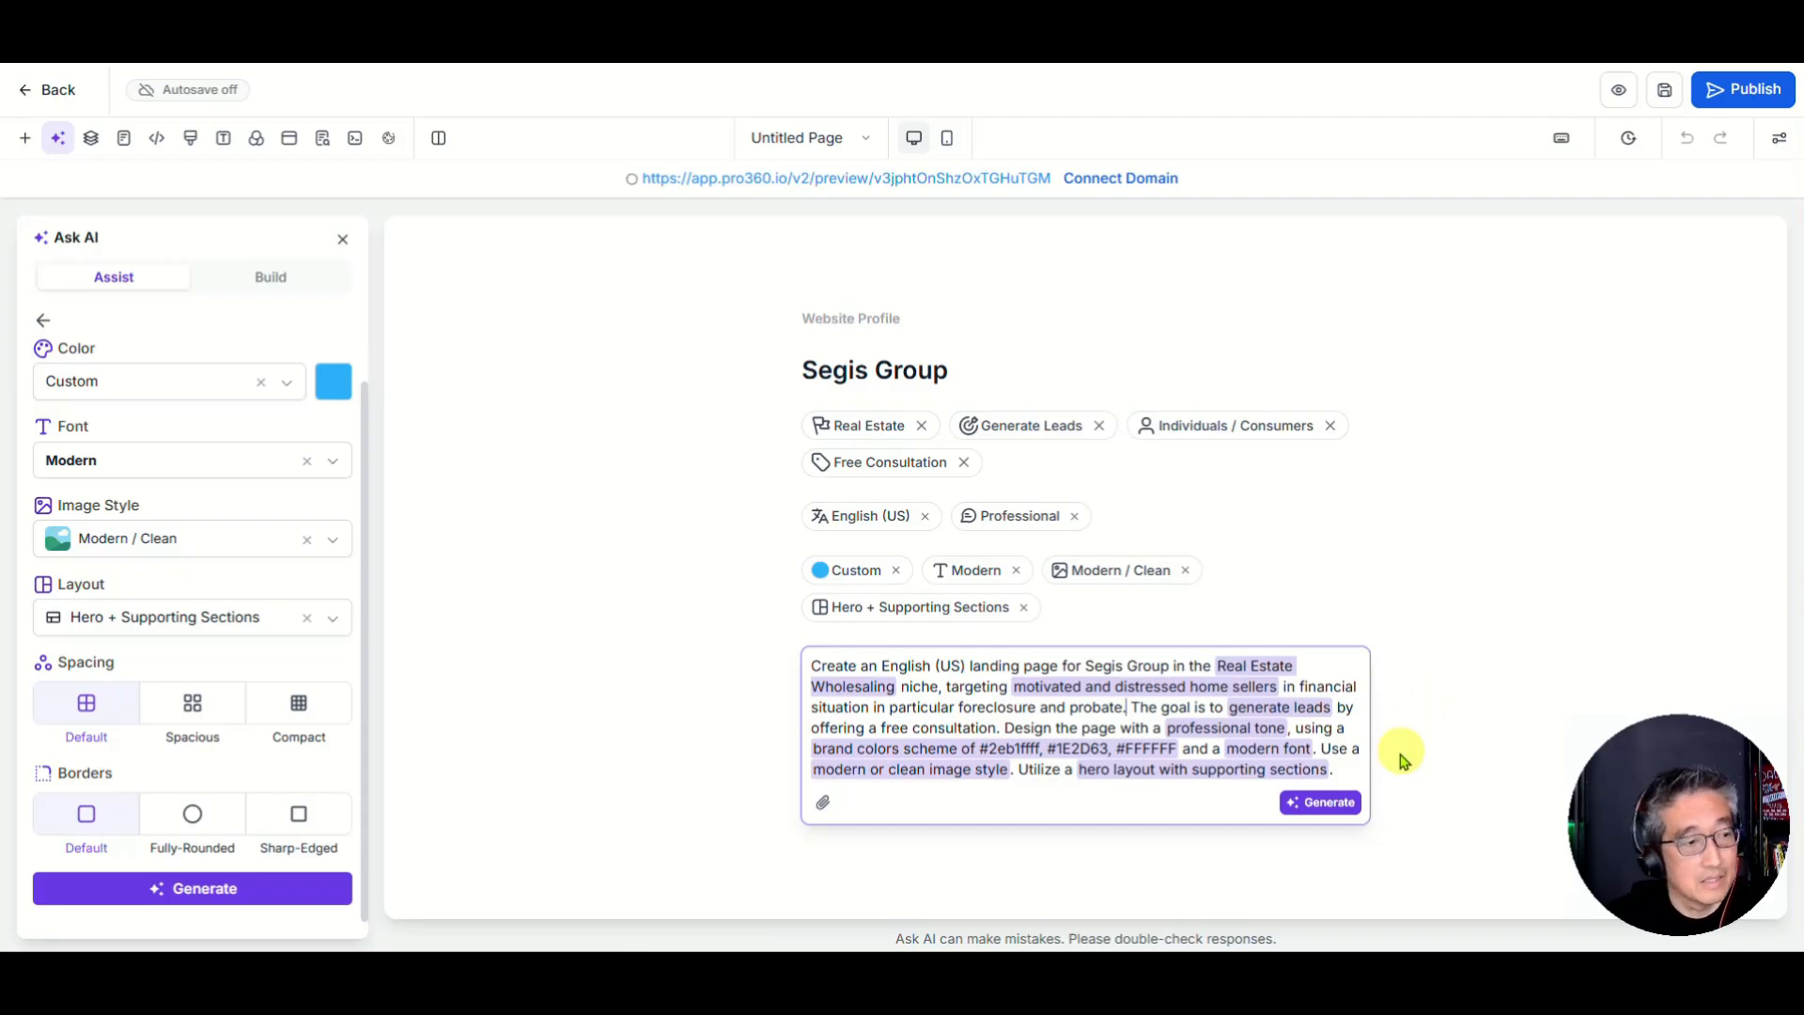
Generate the landing page from the edited prompt and open a preview of the finished page.
{"action": "left_click", "coordinate": [1338, 807]}
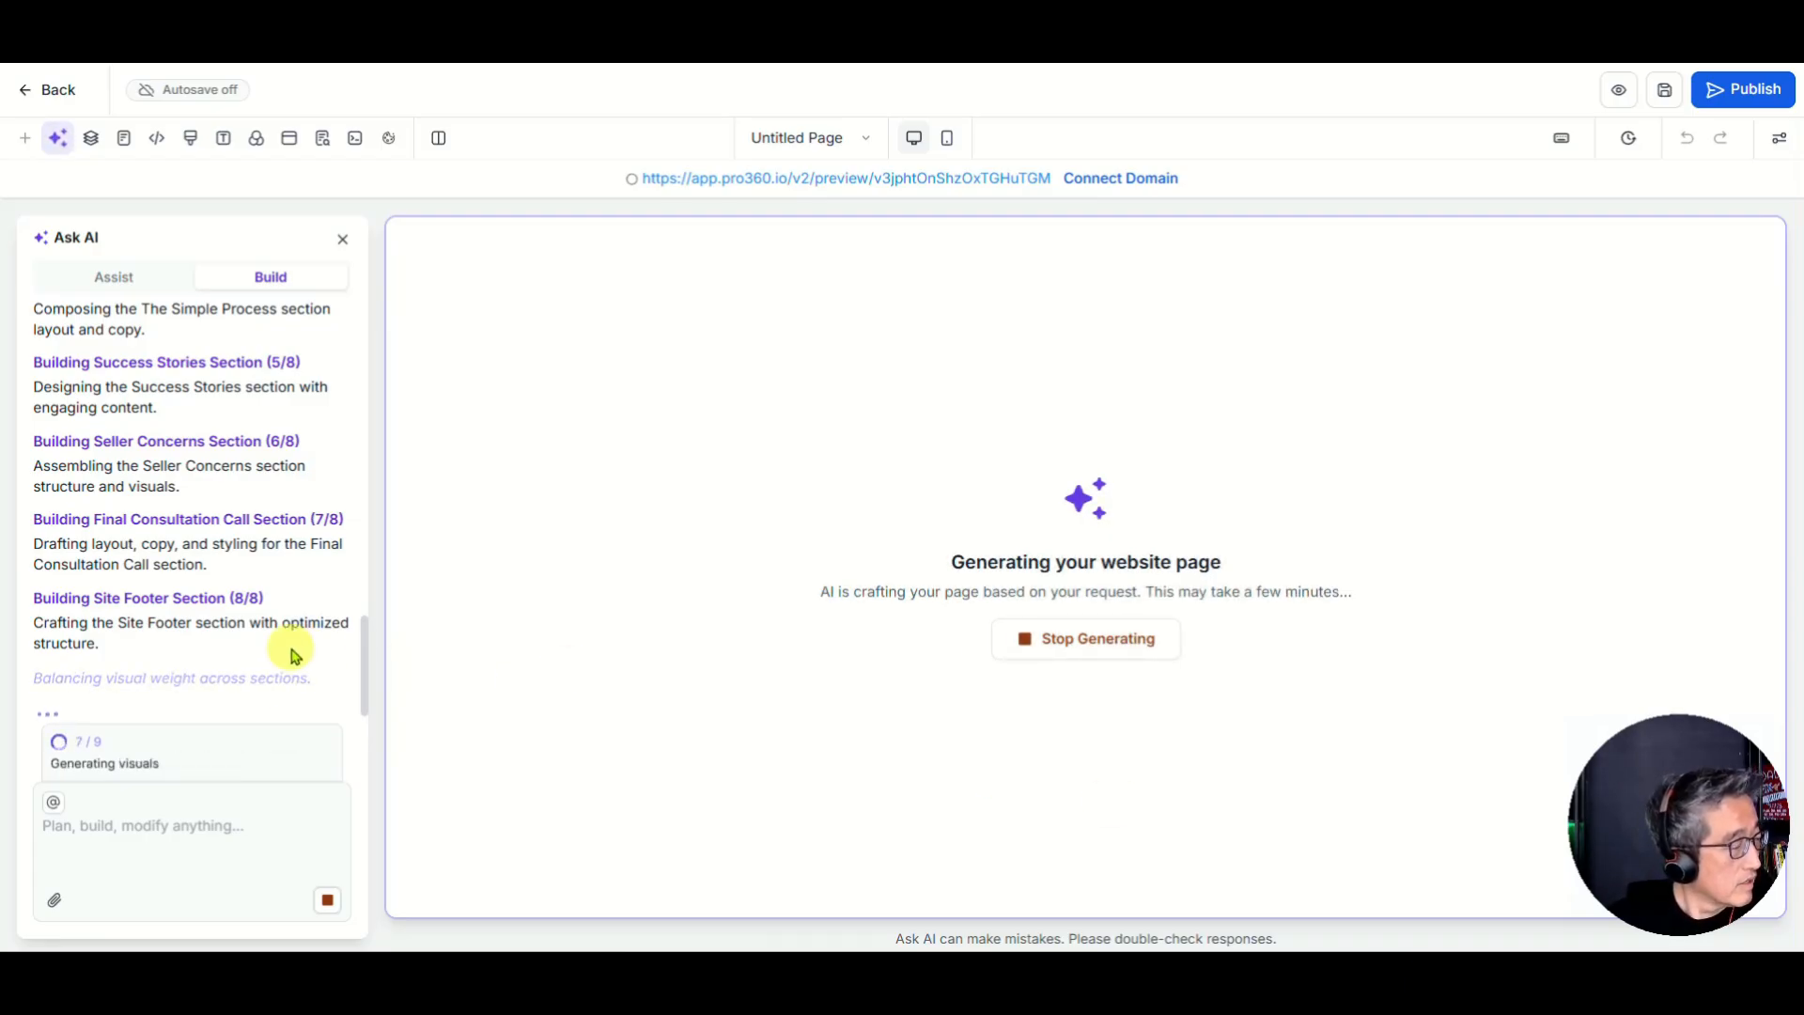
{"action": "left_click", "coordinate": [84, 824]}
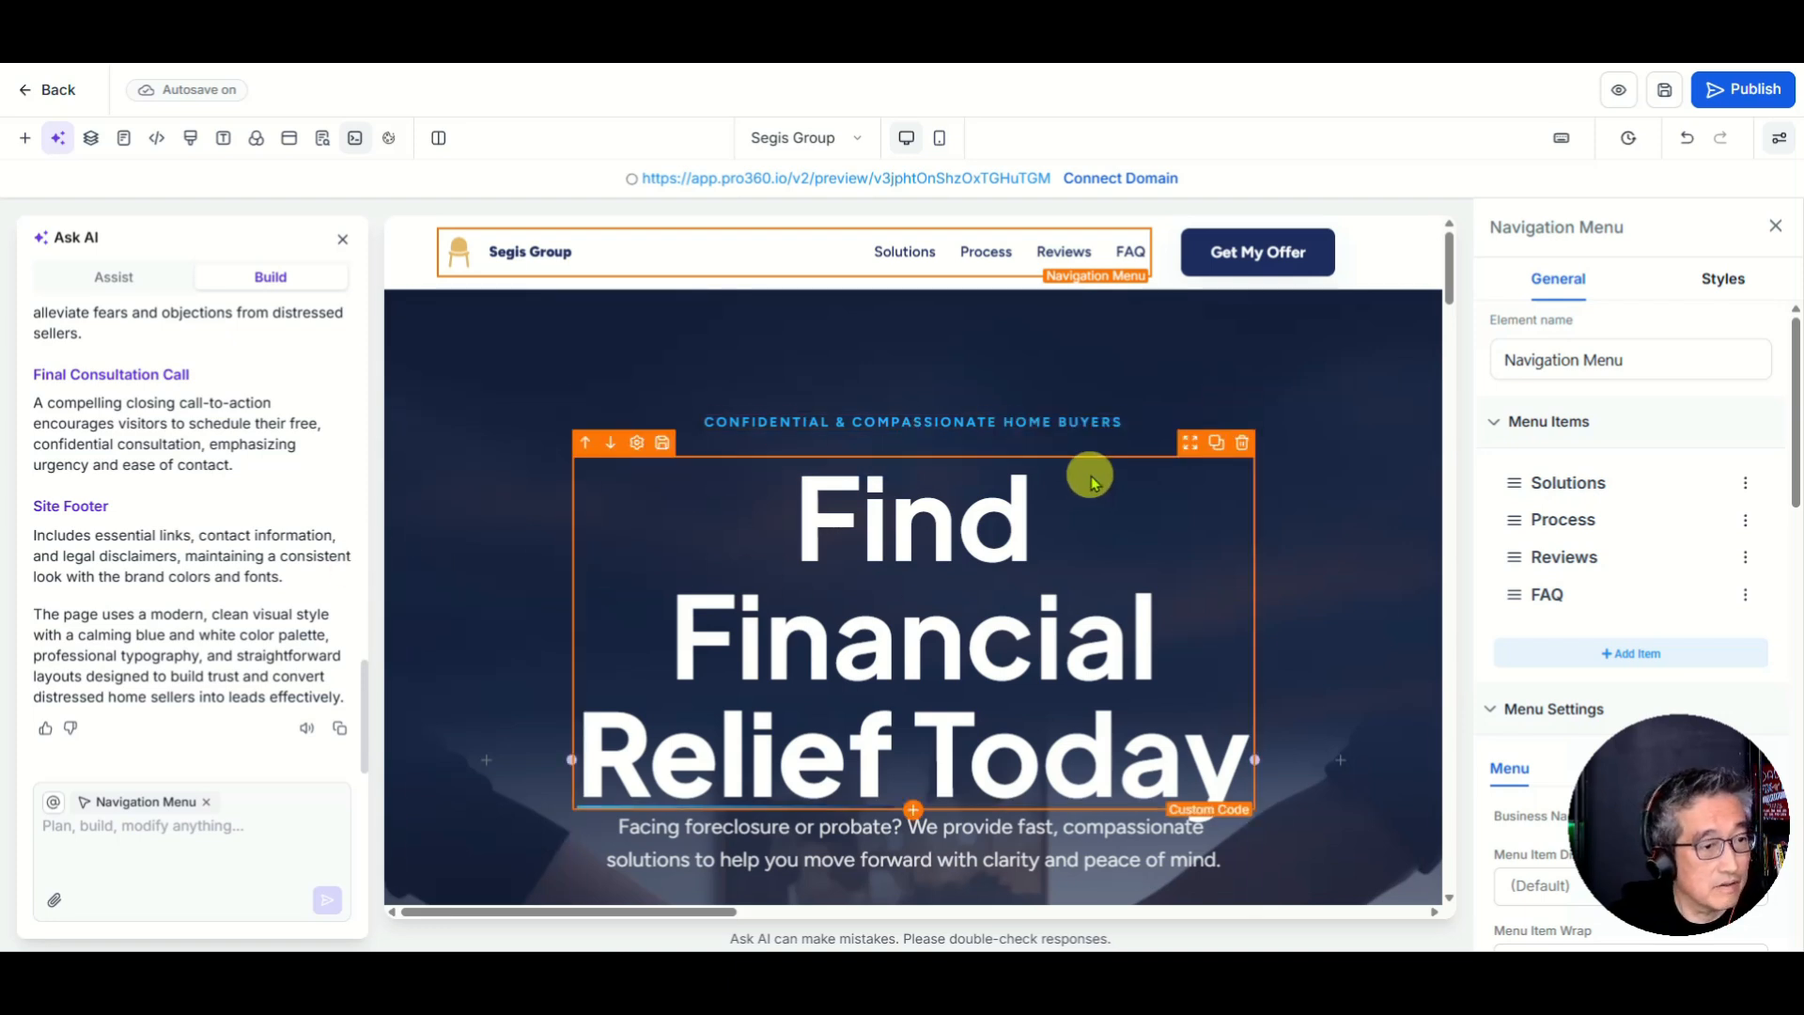
{"action": "left_click_drag", "start_coordinate": [1650, 855], "coordinate": [95, 857]}
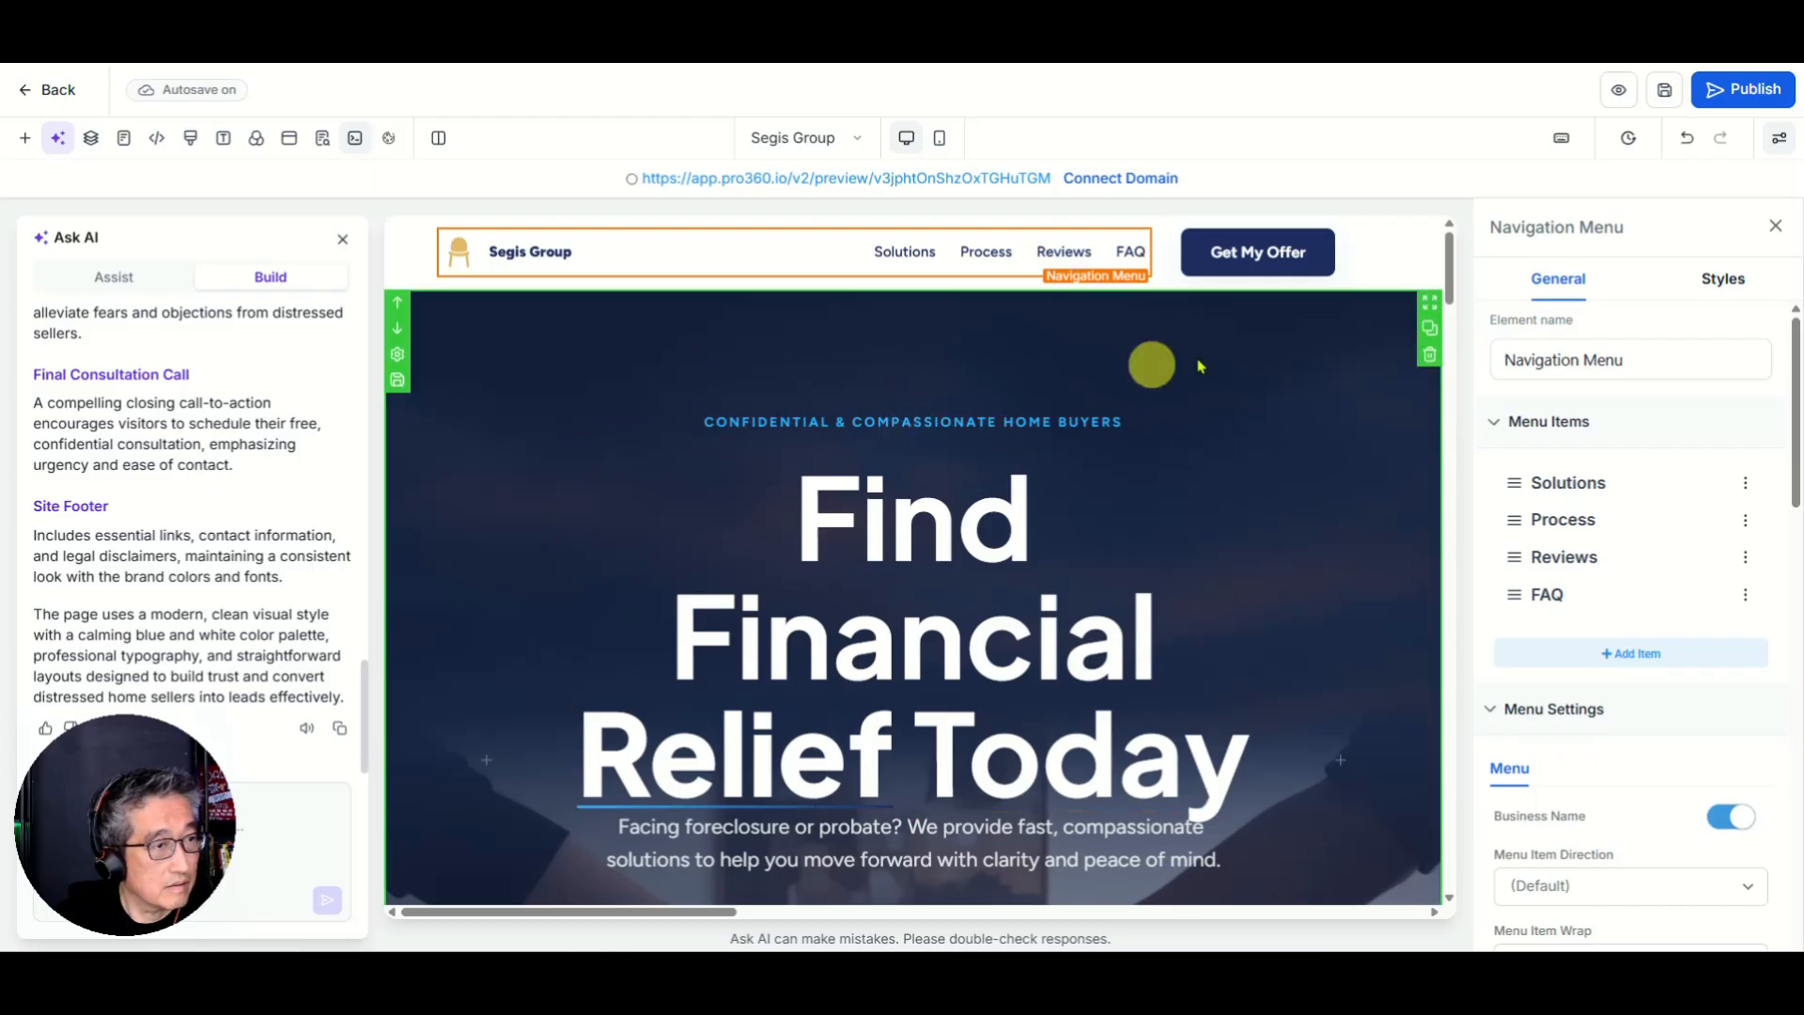
{"action": "left_click", "coordinate": [1618, 93]}
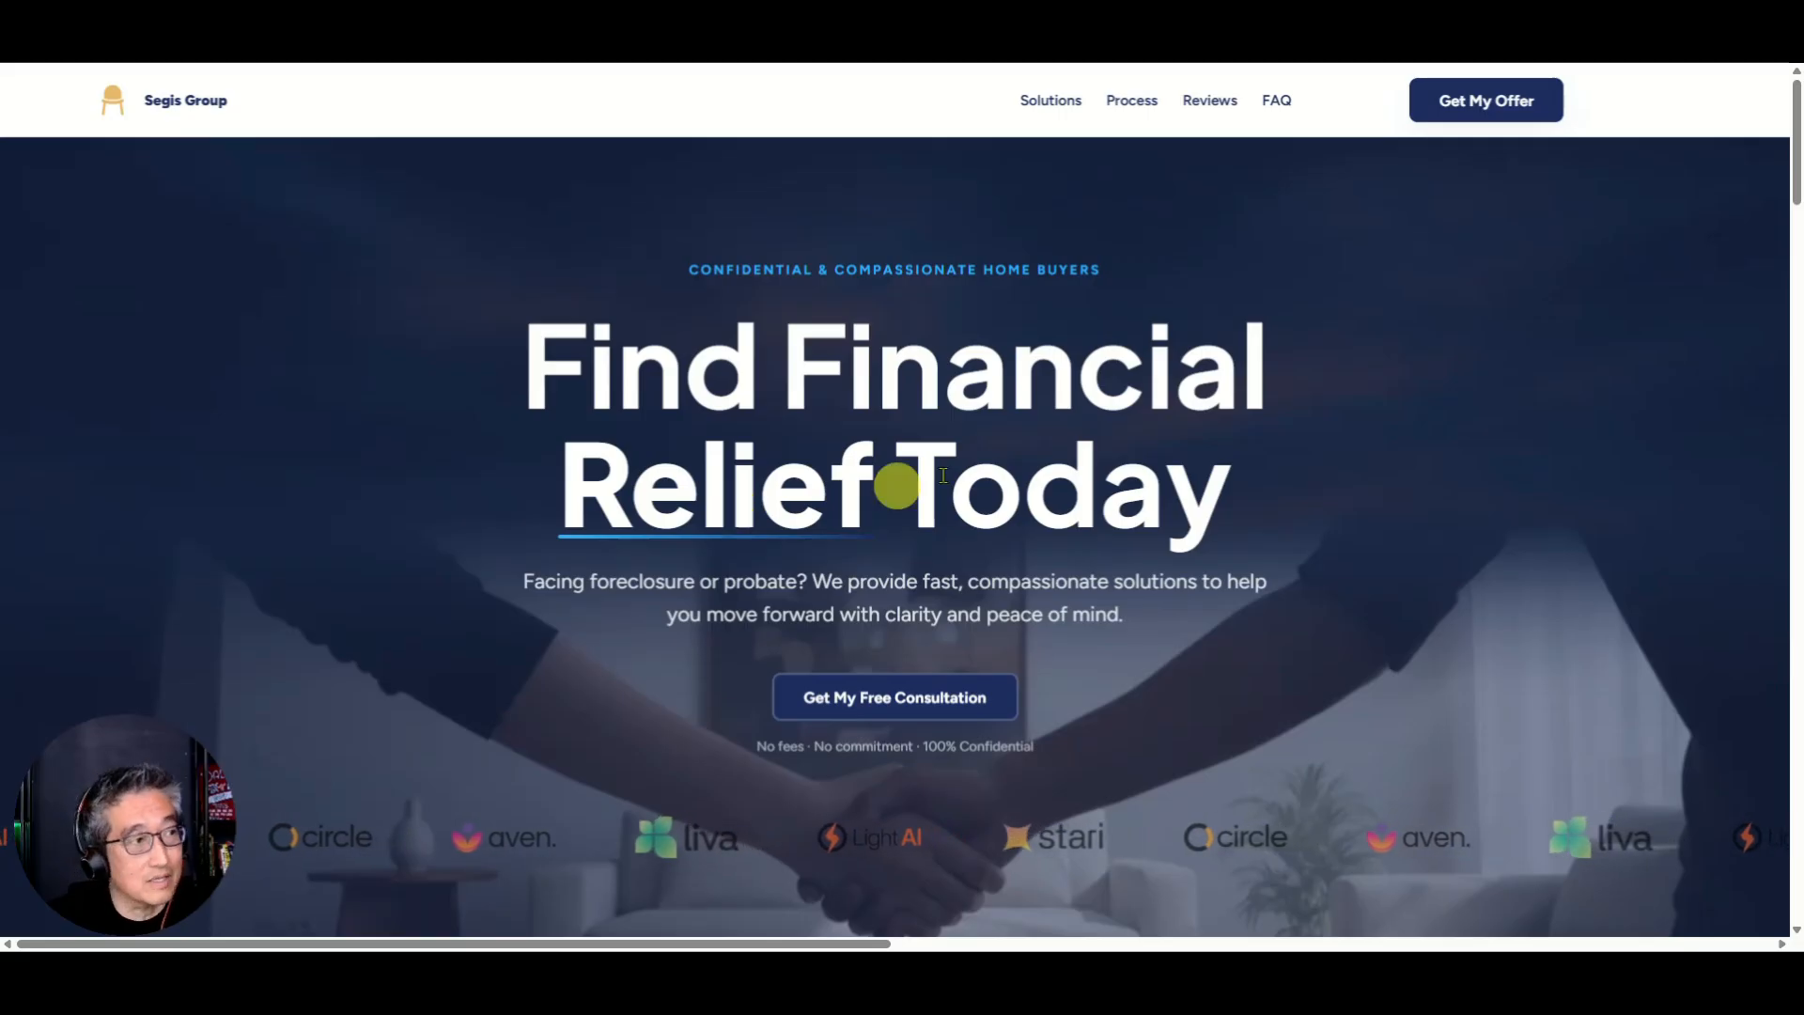
Review the generated landing page from the hero through services, process, reviews, FAQ and consultation form to the footer.
{"action": "scroll", "coordinate": [918, 577], "scroll_direction": "down", "scroll_amount": 8}
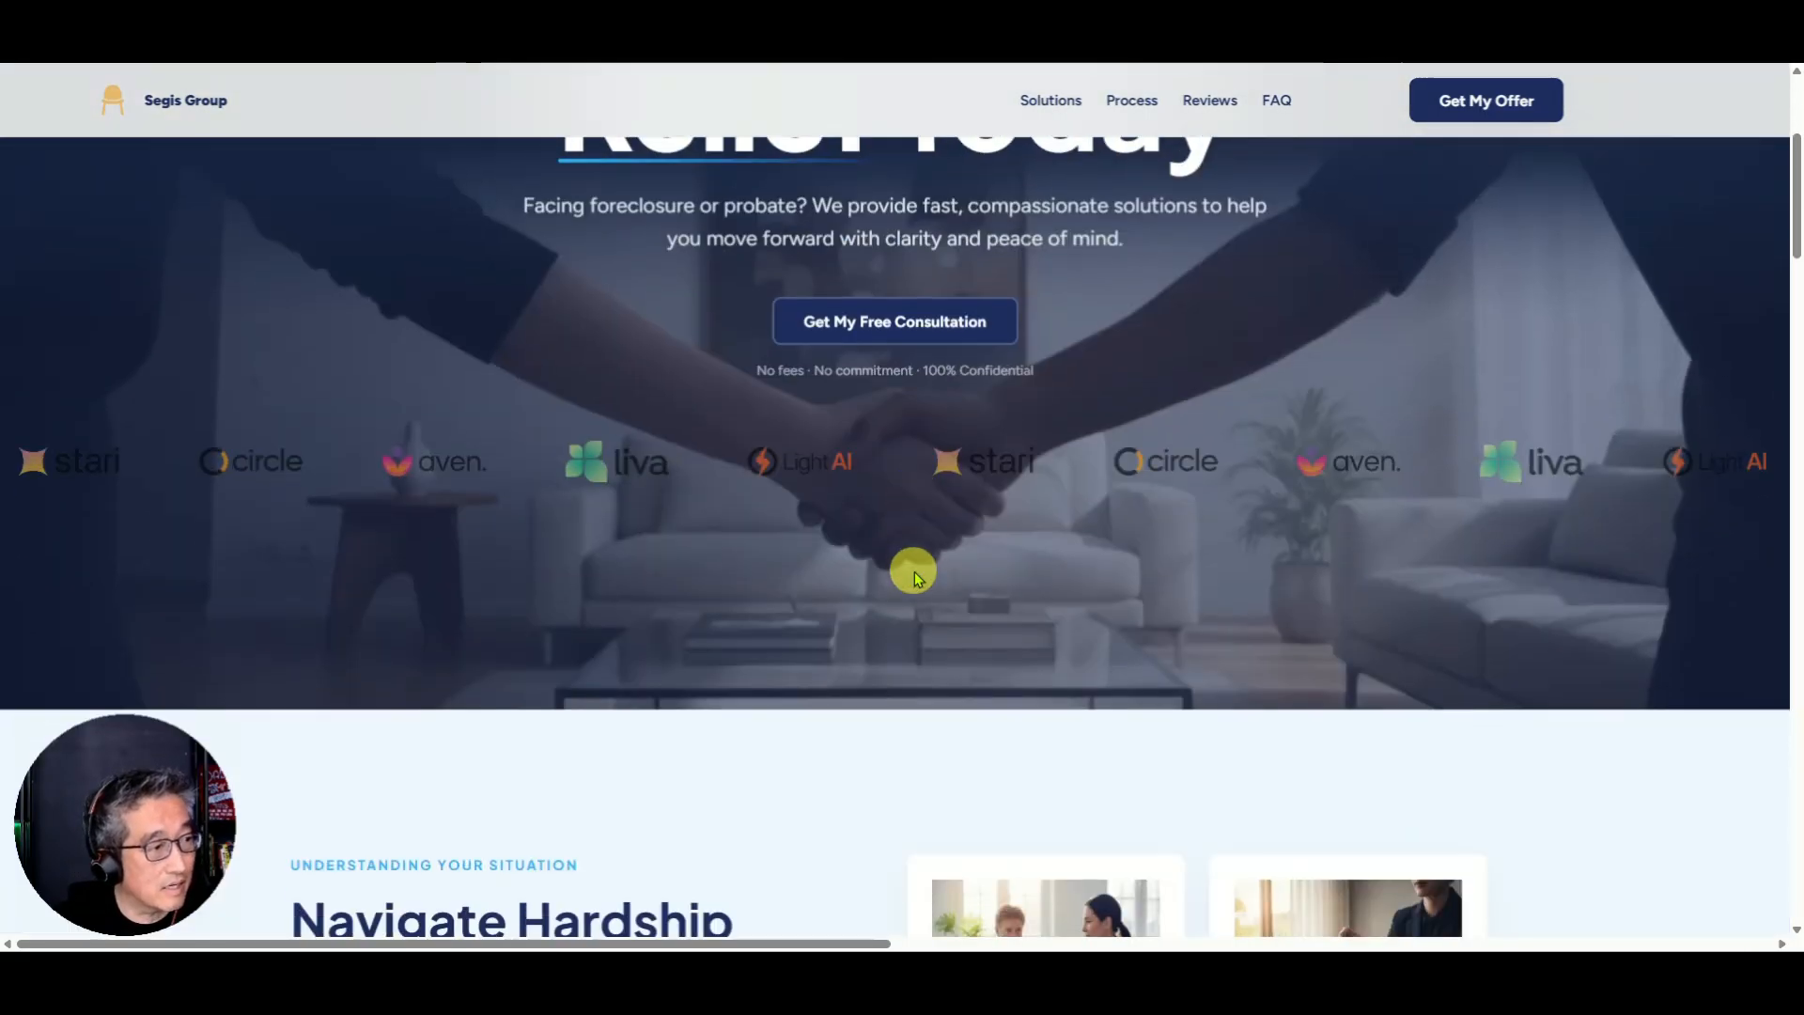
{"action": "scroll", "coordinate": [1034, 573], "scroll_direction": "down", "scroll_amount": 2}
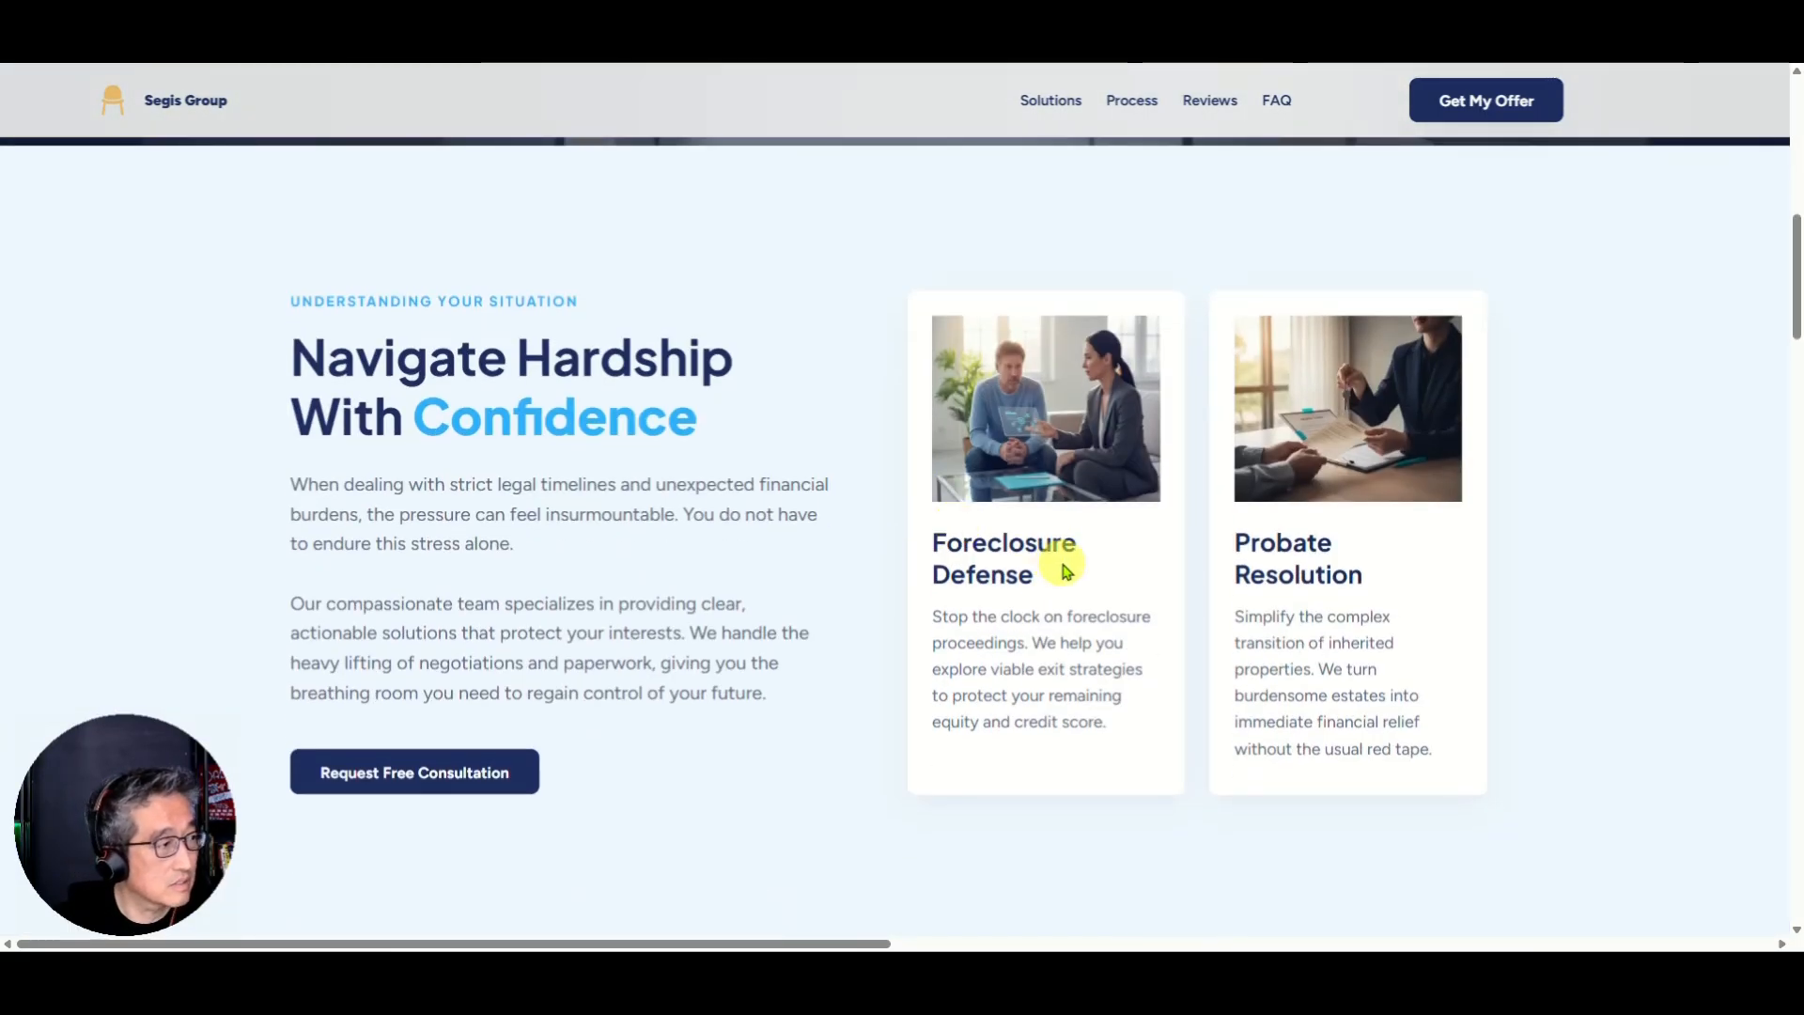
{"action": "scroll", "coordinate": [1067, 573], "scroll_direction": "down", "scroll_amount": 6}
{"action": "scroll", "coordinate": [1132, 564], "scroll_direction": "down", "scroll_amount": 2}
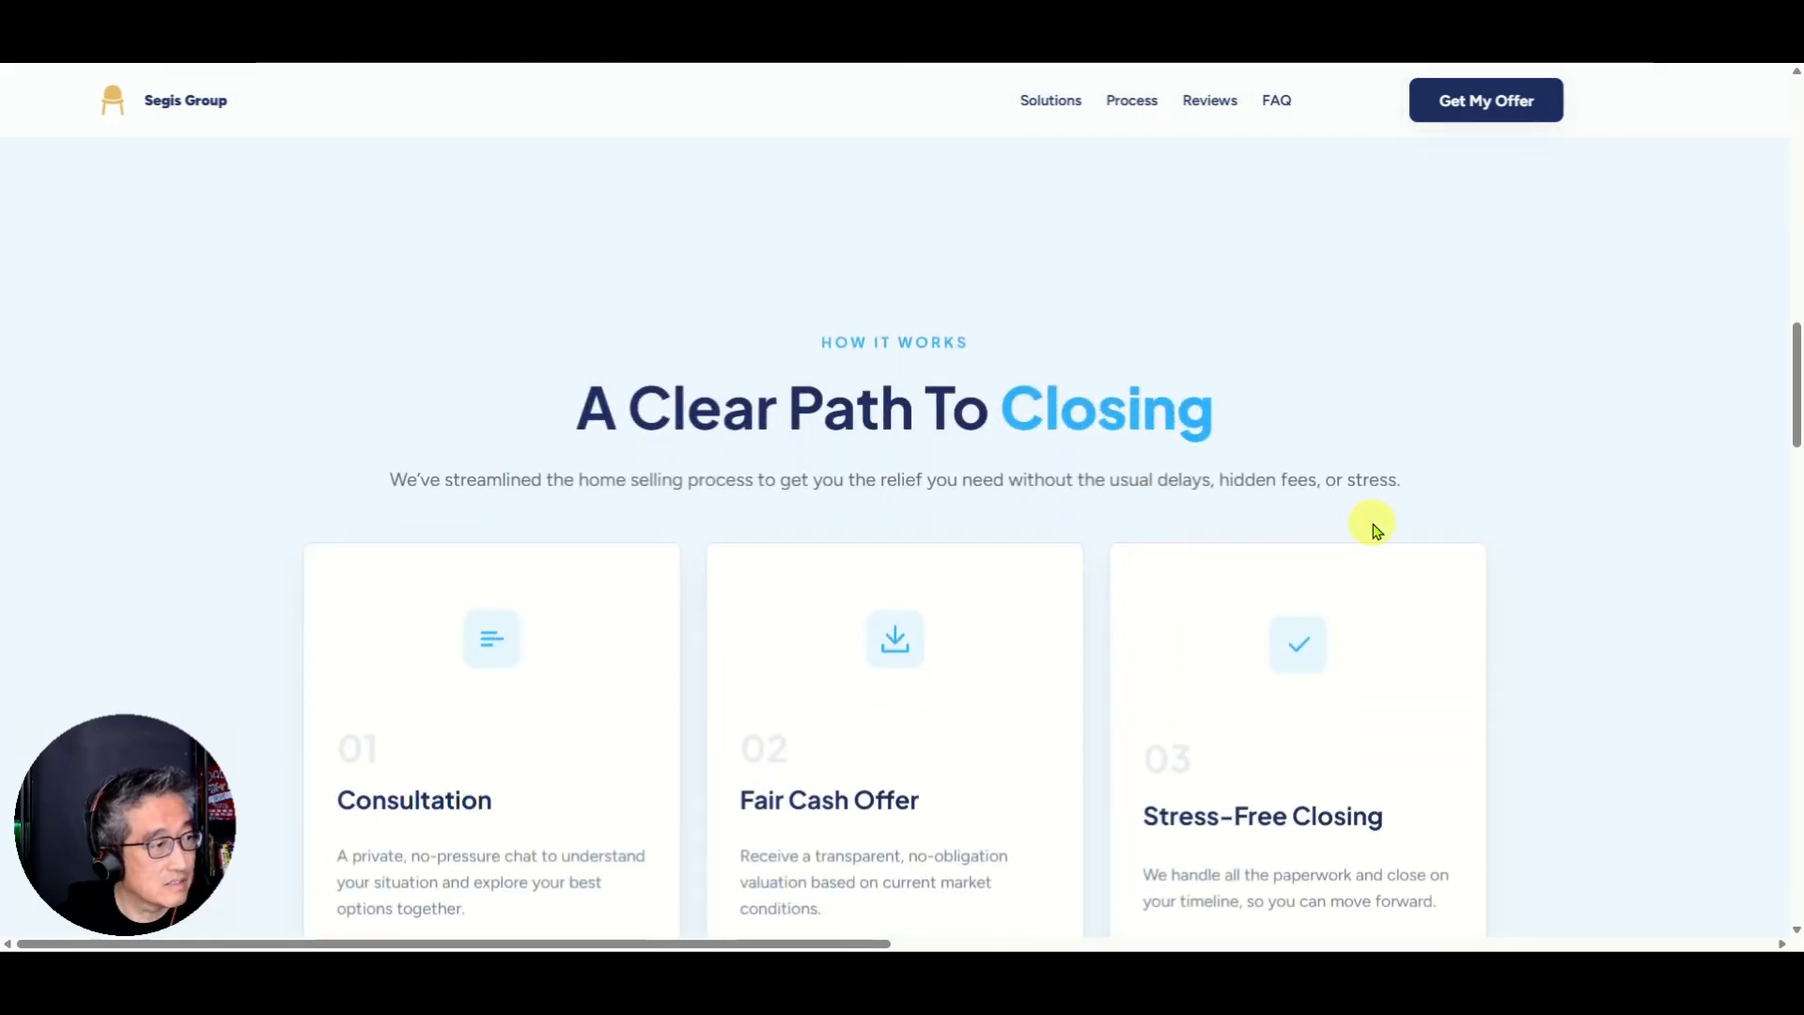
{"action": "scroll", "coordinate": [1373, 523], "scroll_direction": "down", "scroll_amount": 5}
{"action": "scroll", "coordinate": [1373, 527], "scroll_direction": "down", "scroll_amount": 3}
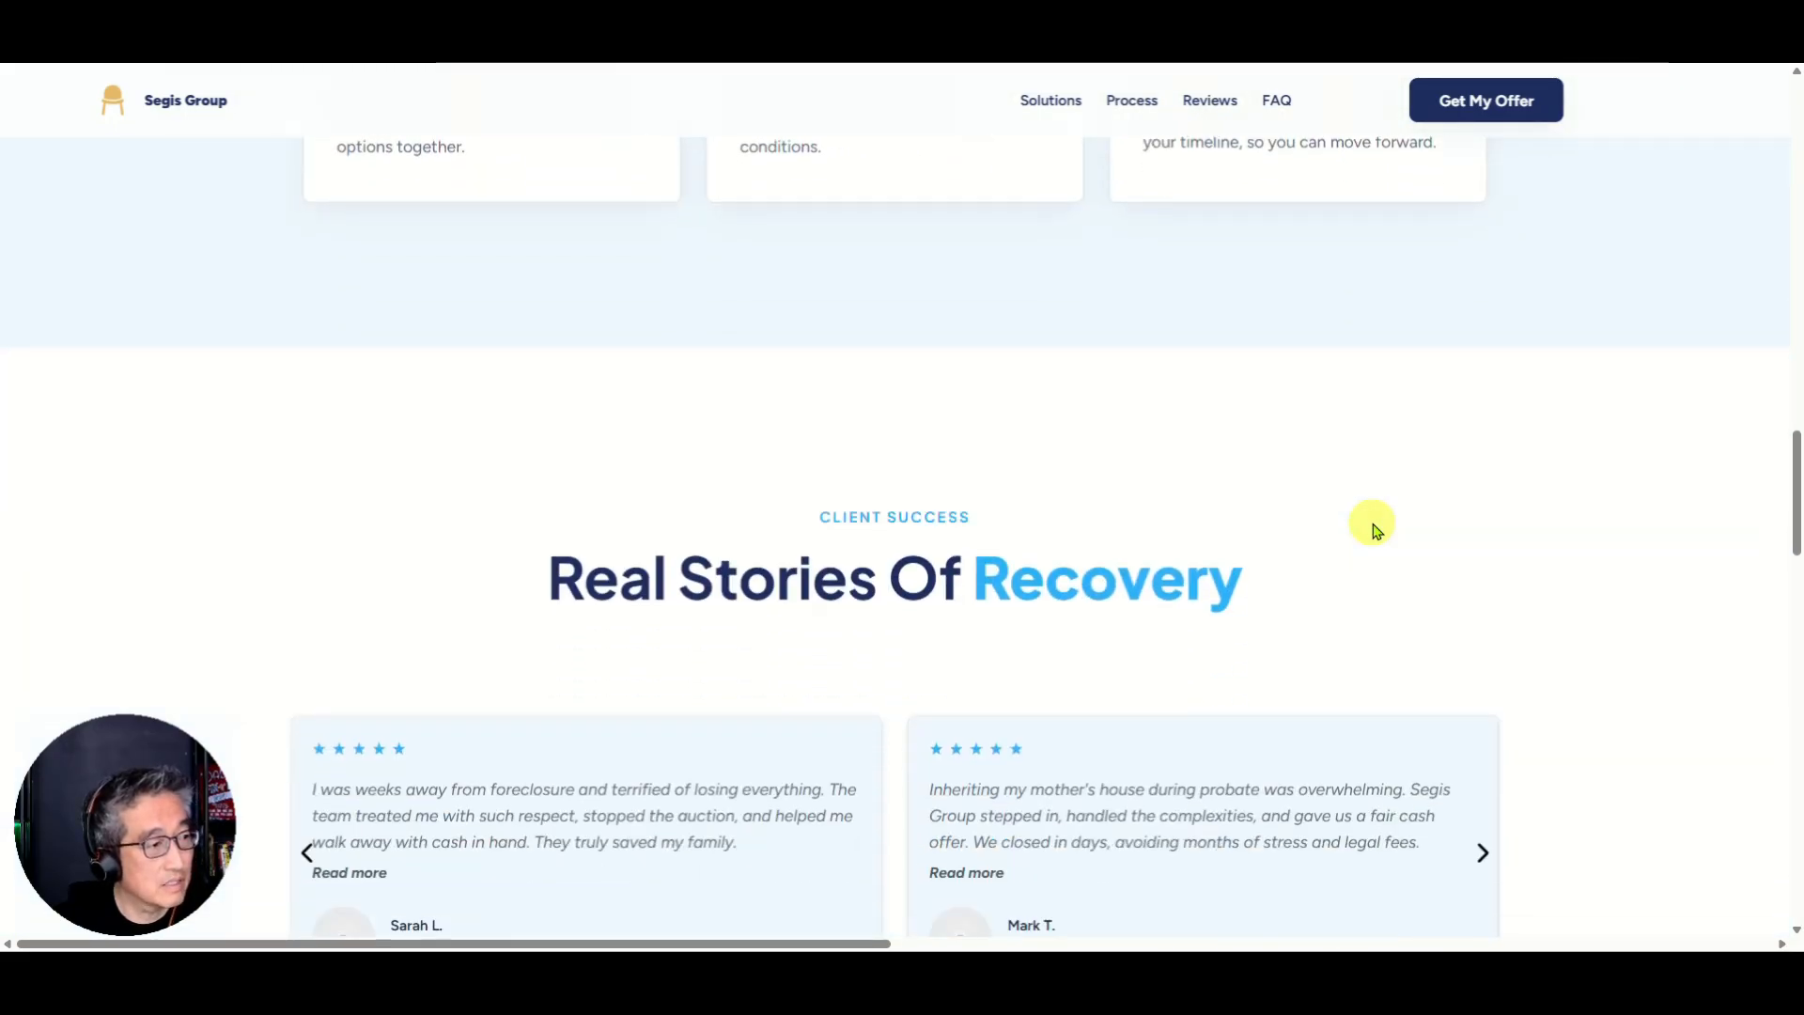
{"action": "scroll", "coordinate": [1373, 527], "scroll_direction": "down", "scroll_amount": 2}
{"action": "scroll", "coordinate": [1373, 529], "scroll_direction": "down", "scroll_amount": 8}
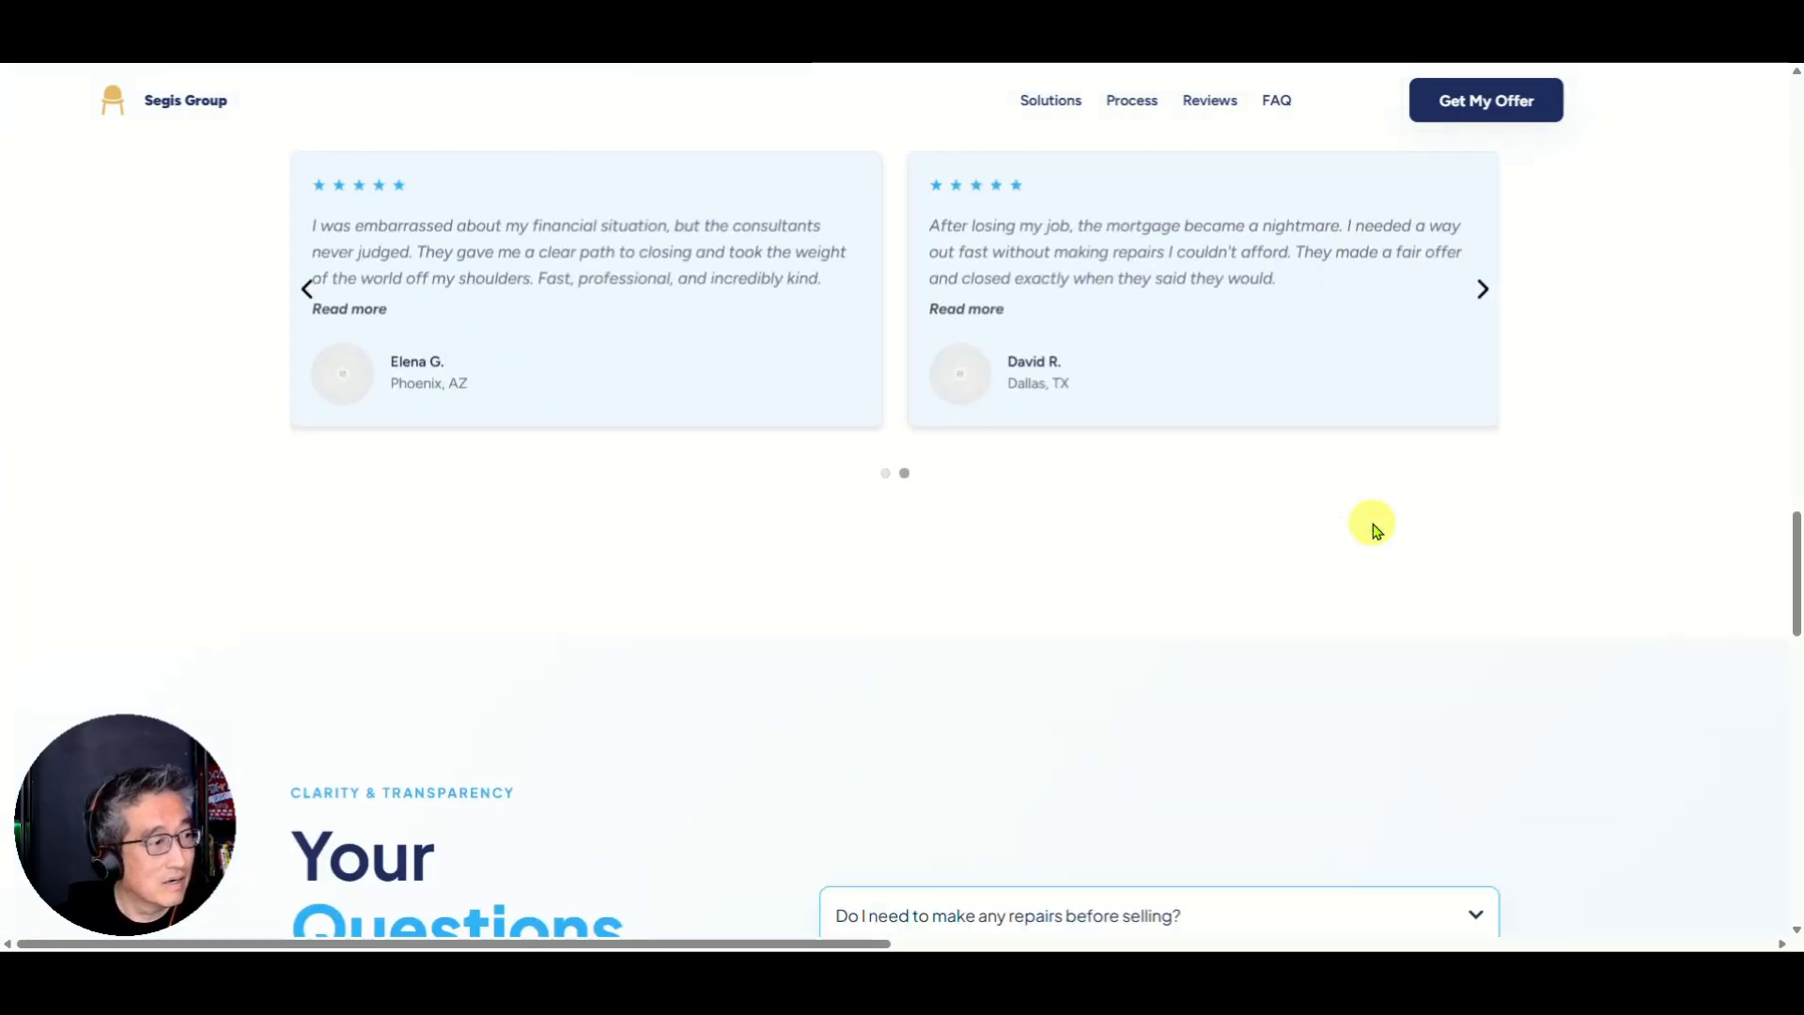
{"action": "scroll", "coordinate": [1373, 529], "scroll_direction": "down", "scroll_amount": 10}
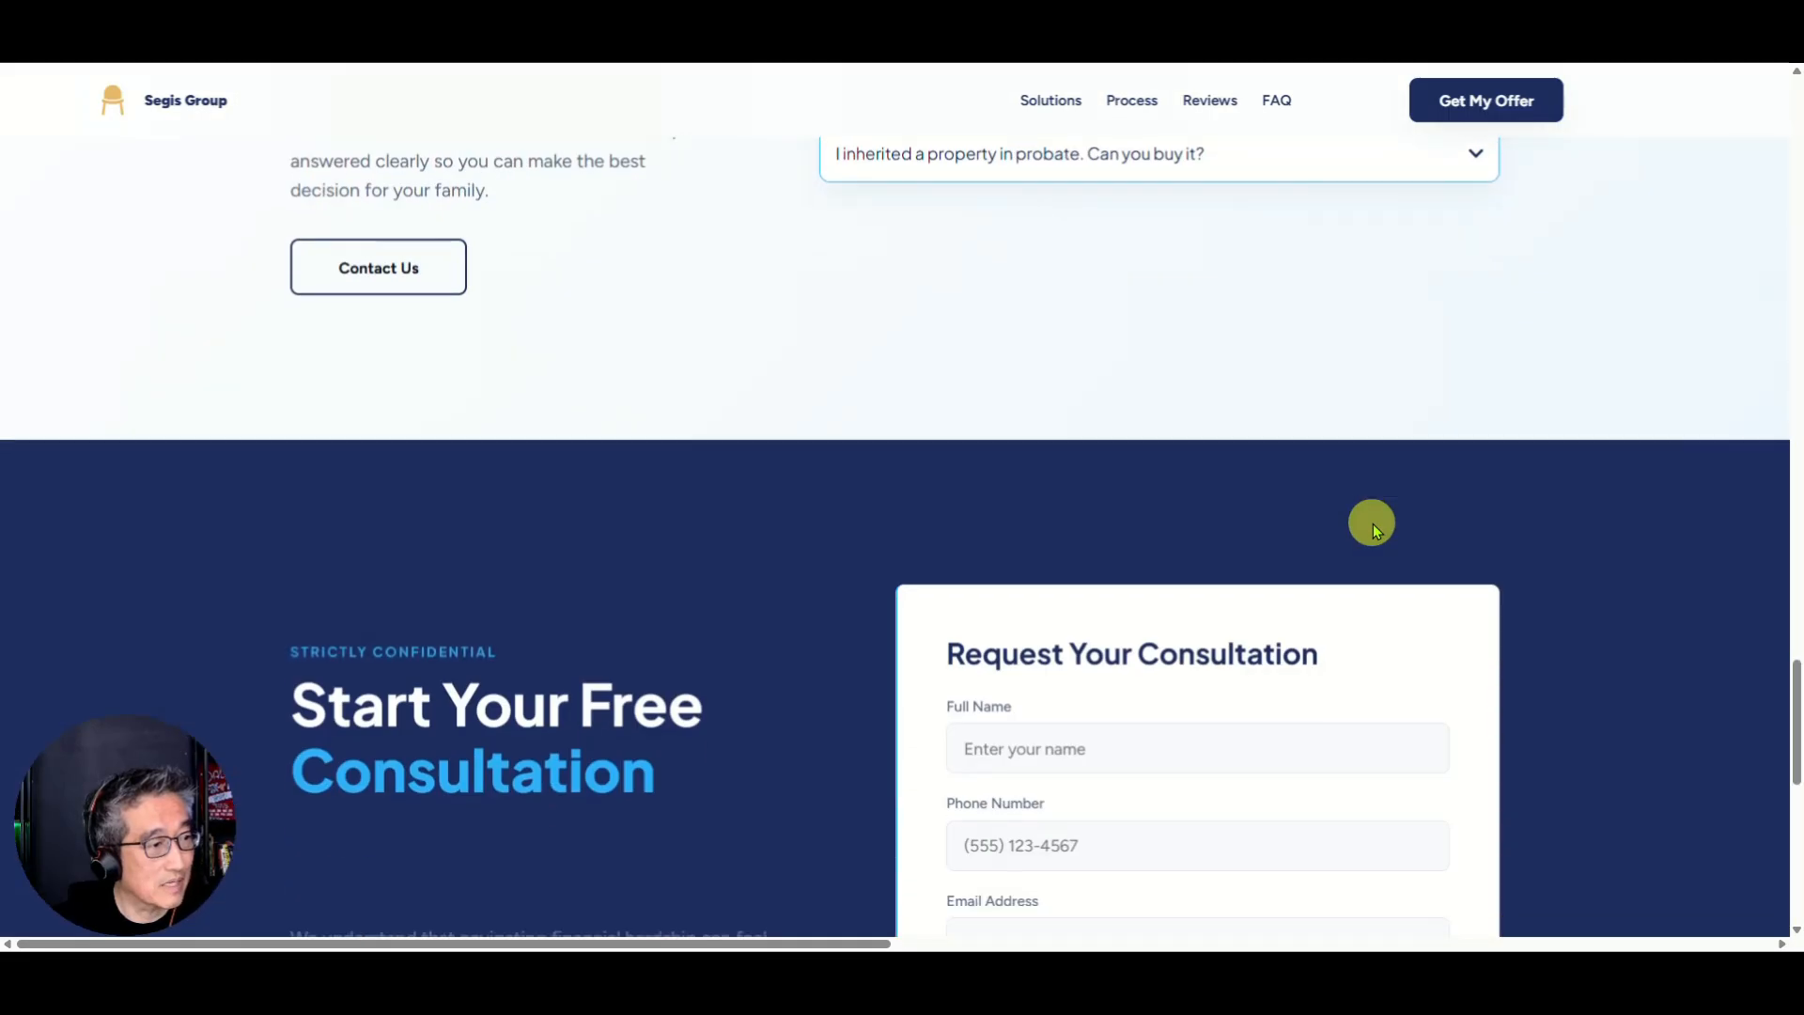
{"action": "scroll", "coordinate": [1374, 529], "scroll_direction": "down", "scroll_amount": 3}
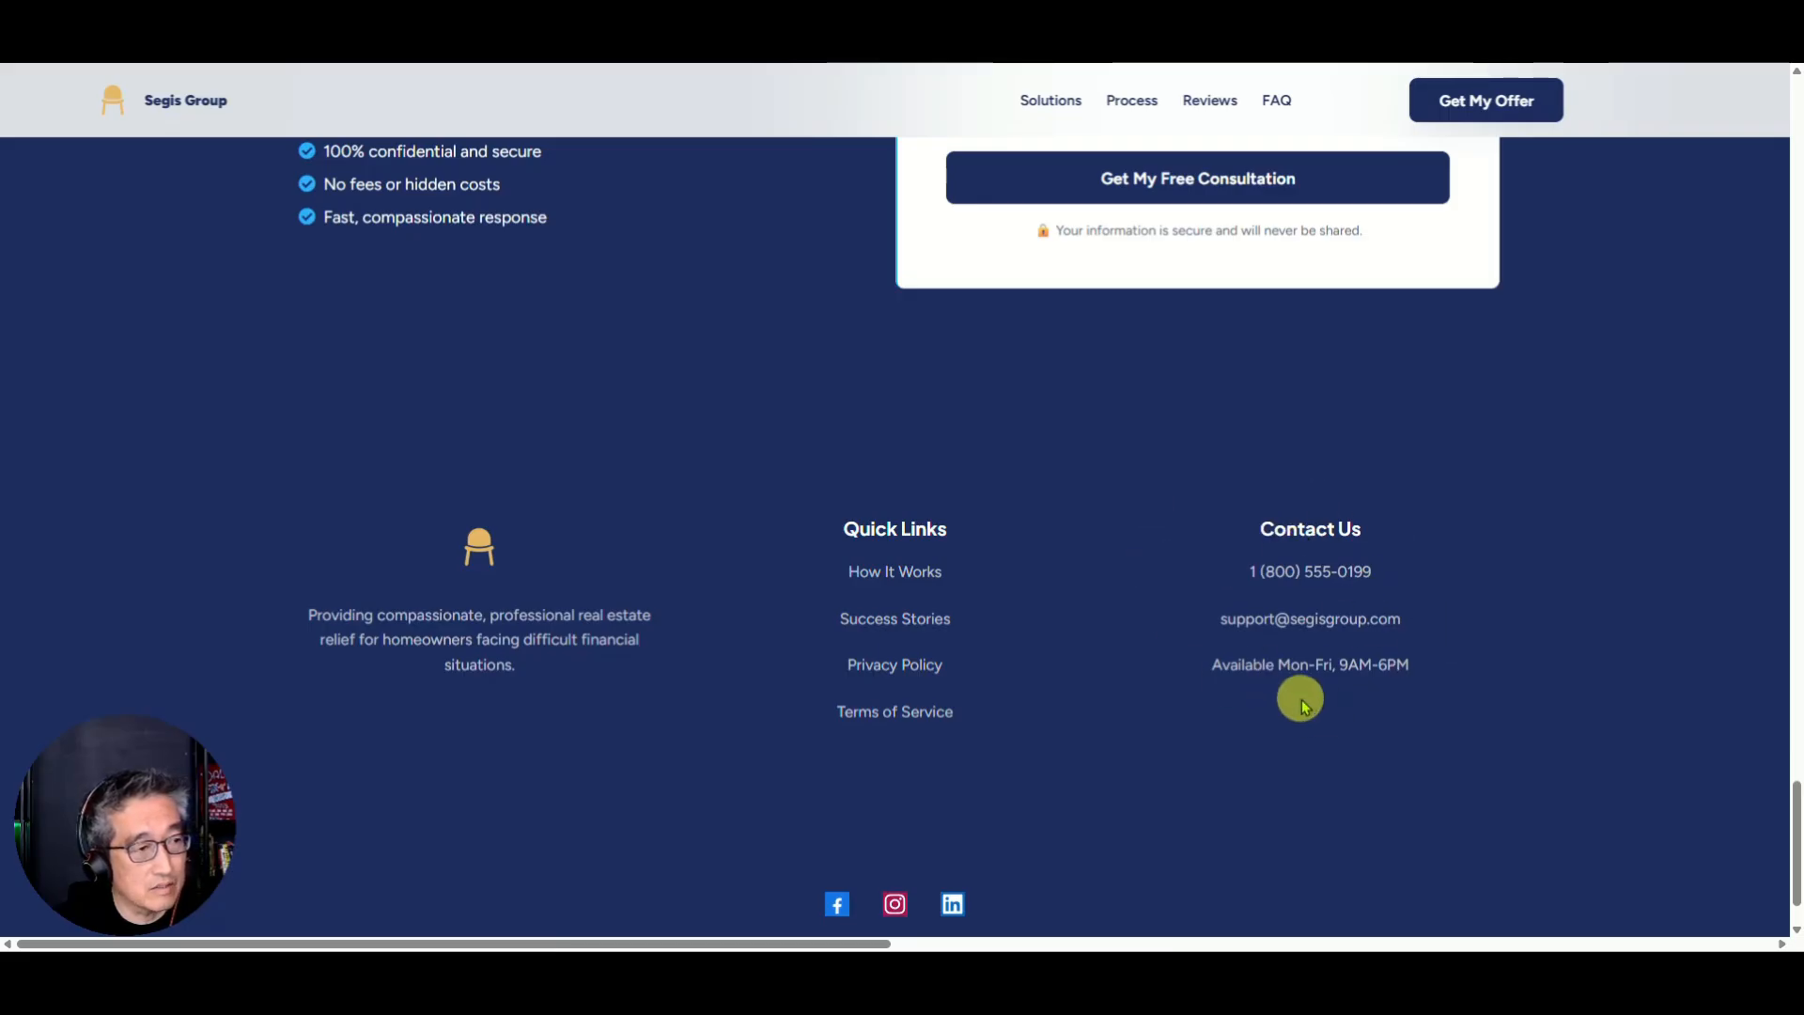
{"action": "scroll", "coordinate": [1218, 707], "scroll_direction": "up", "scroll_amount": 15}
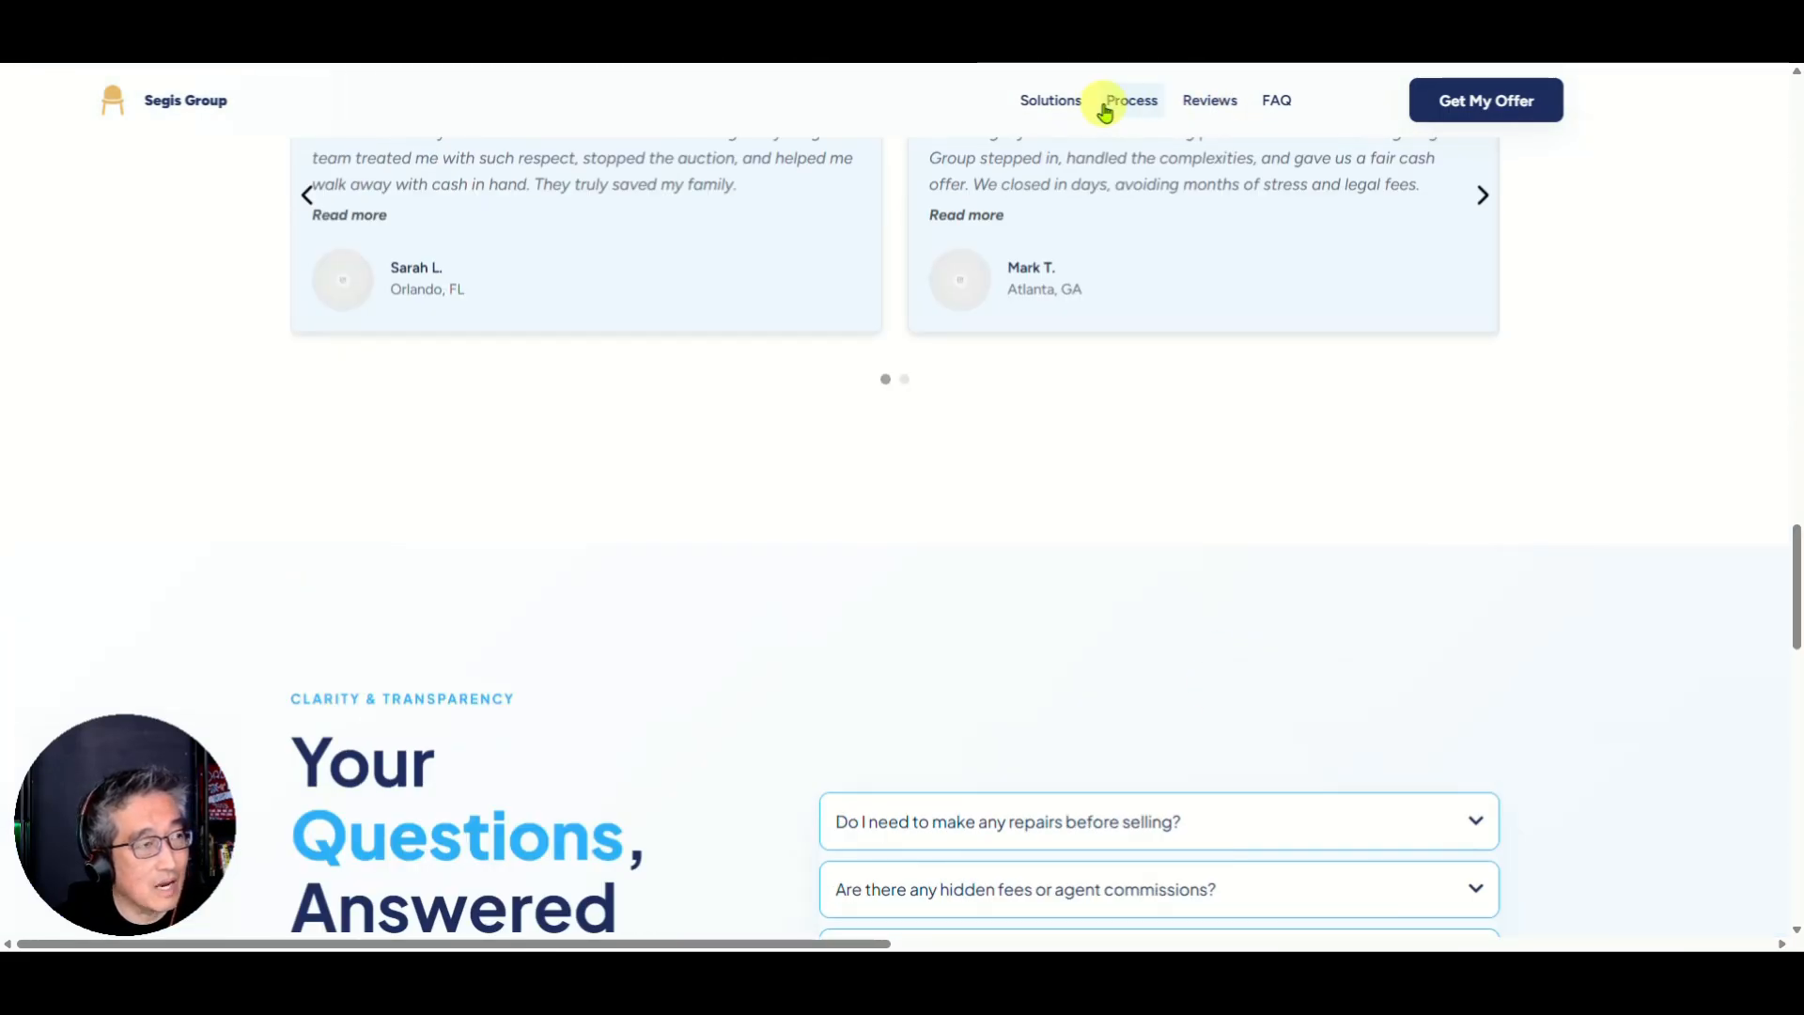
{"action": "scroll", "coordinate": [1333, 632], "scroll_direction": "down", "scroll_amount": 15}
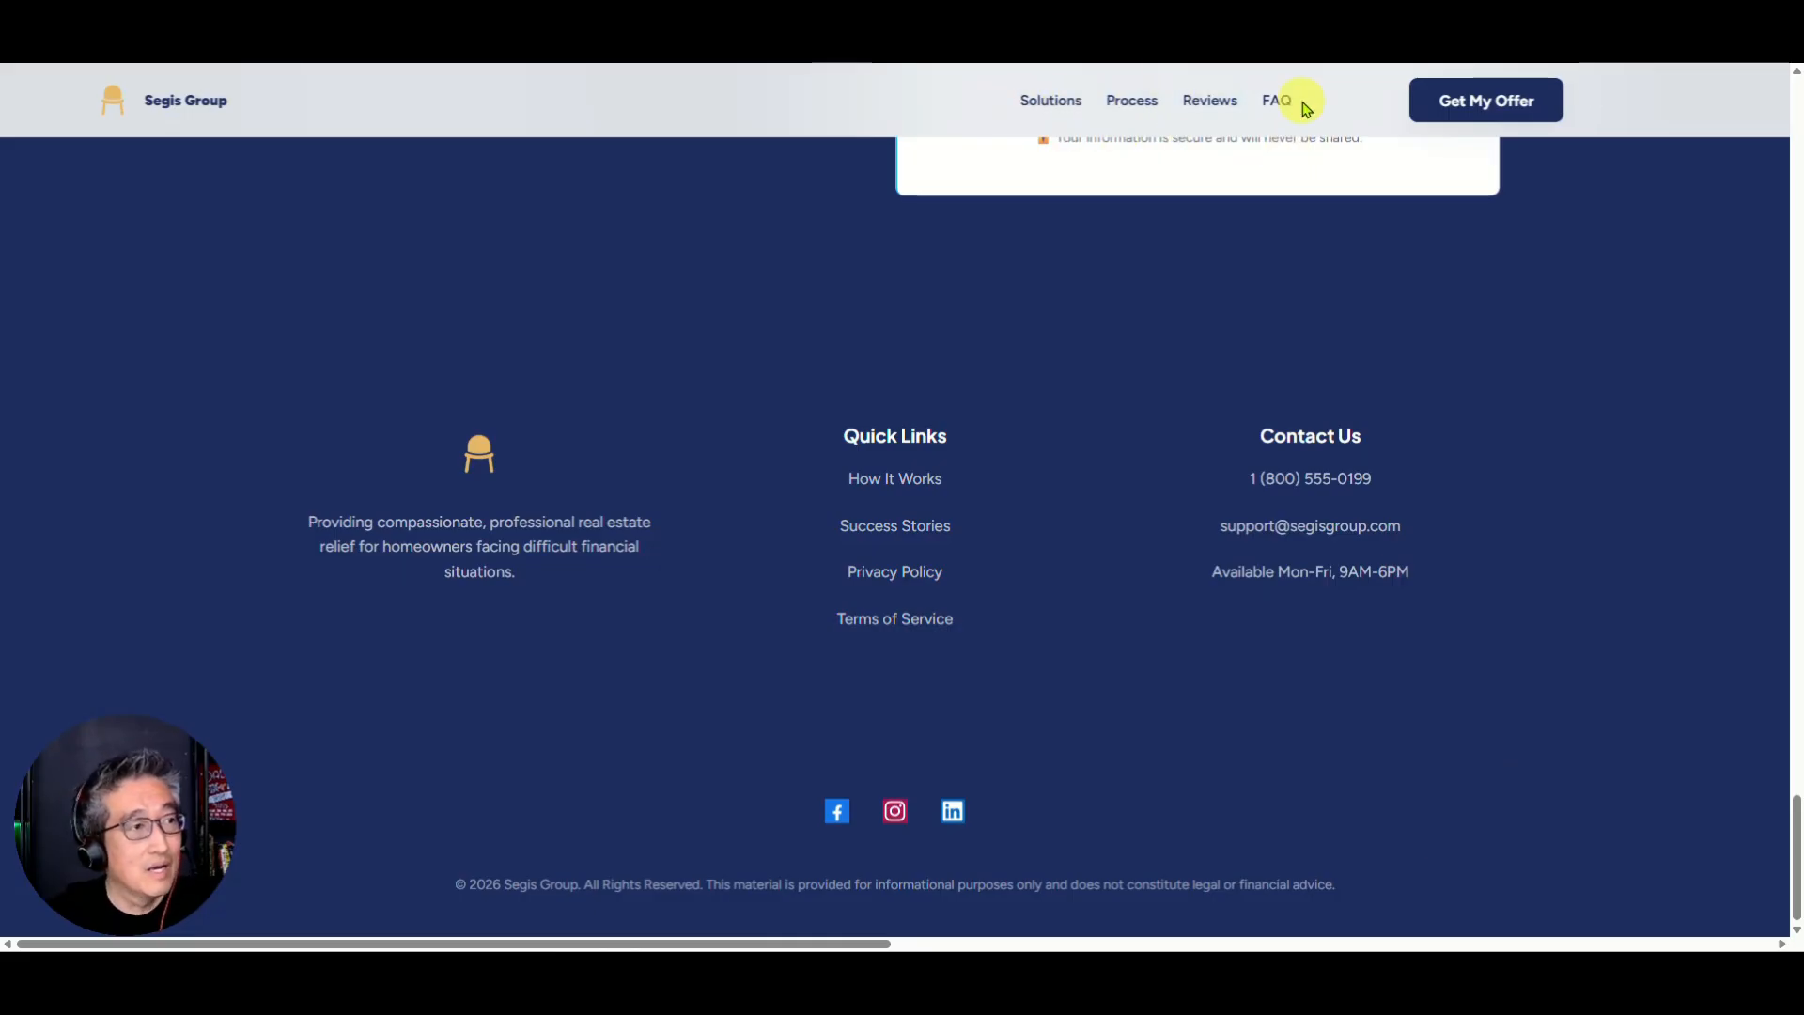
Test the page's Solutions, Process and Reviews navigation links in turn to check the section each one opens.
{"action": "left_click", "coordinate": [1066, 103]}
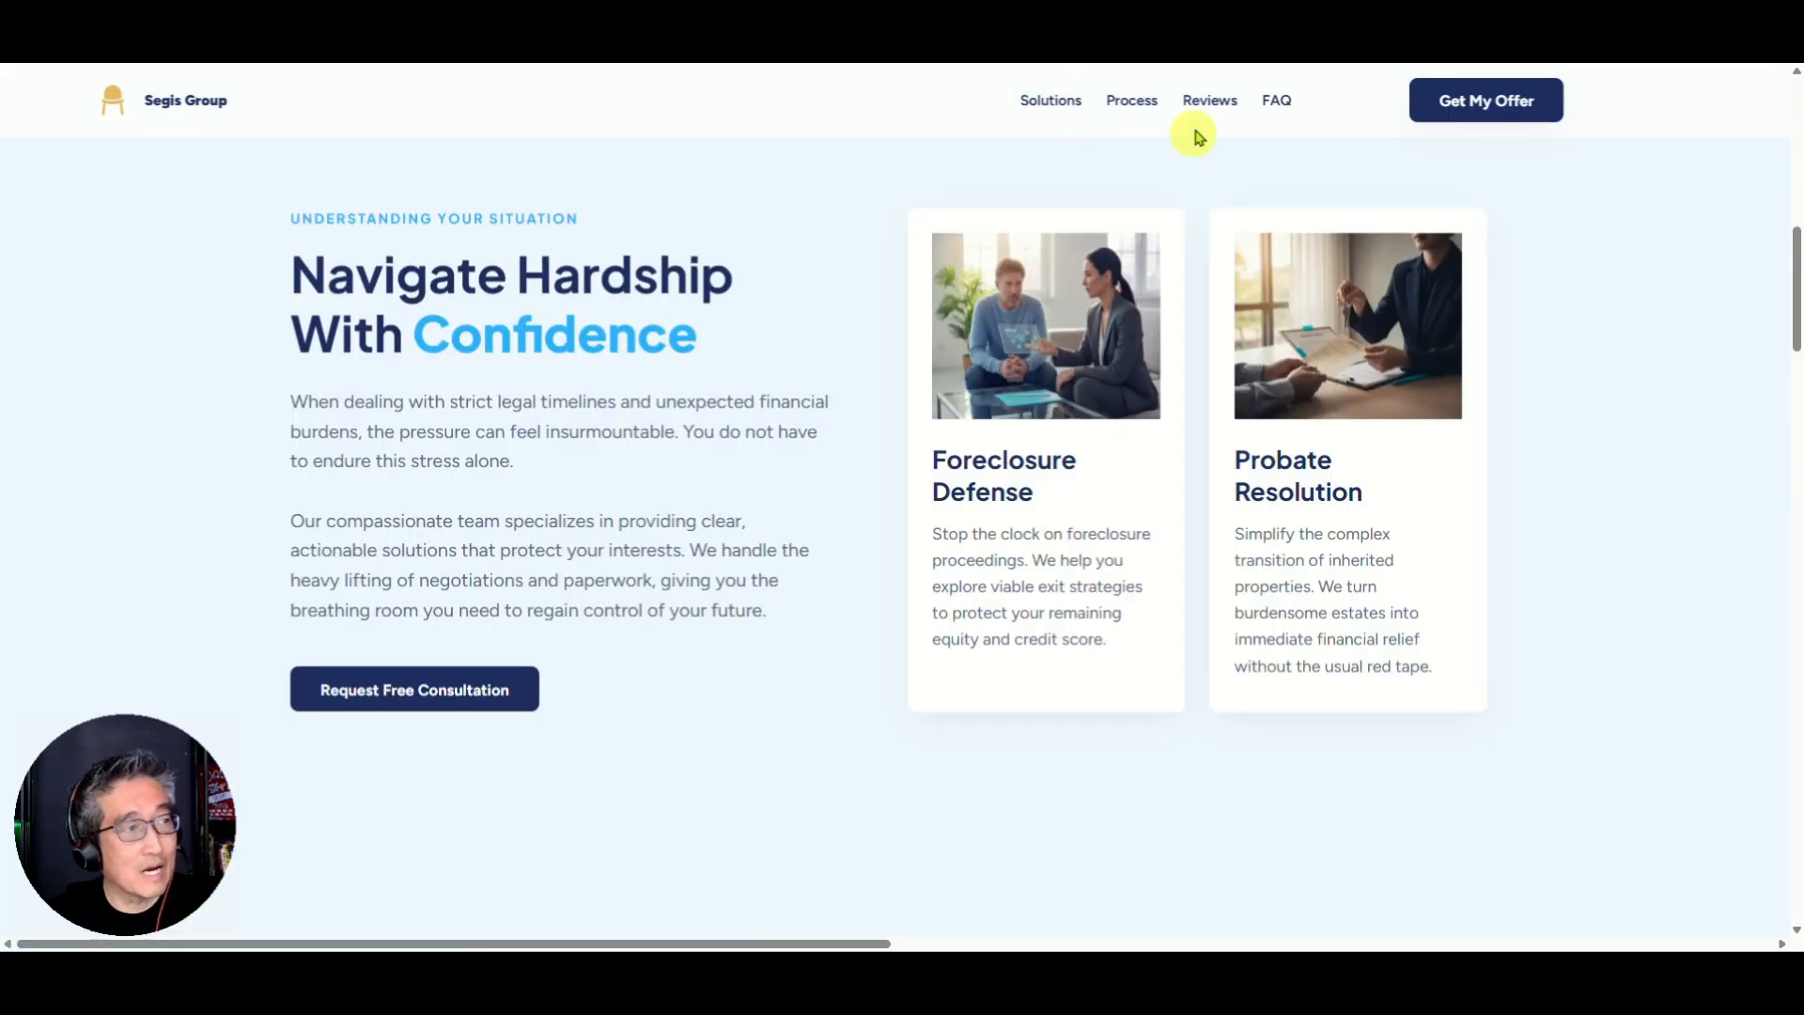
{"action": "left_click", "coordinate": [1133, 103]}
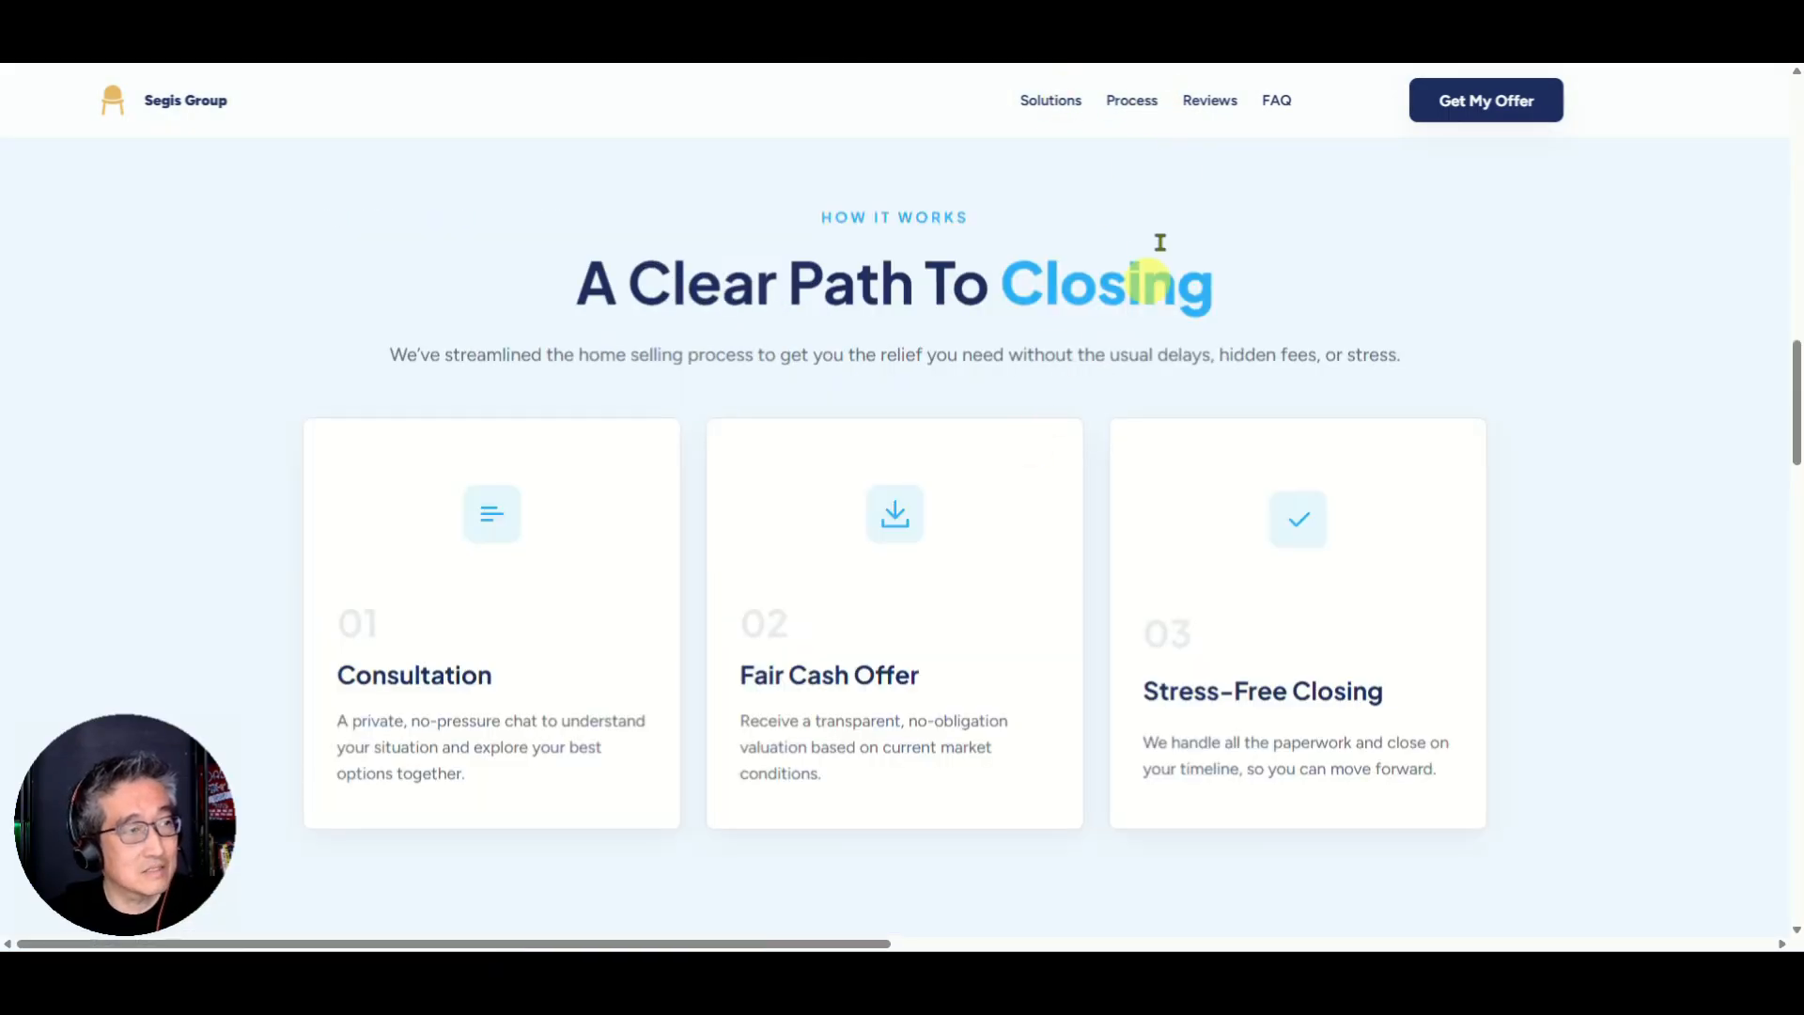
{"action": "left_click", "coordinate": [1210, 101]}
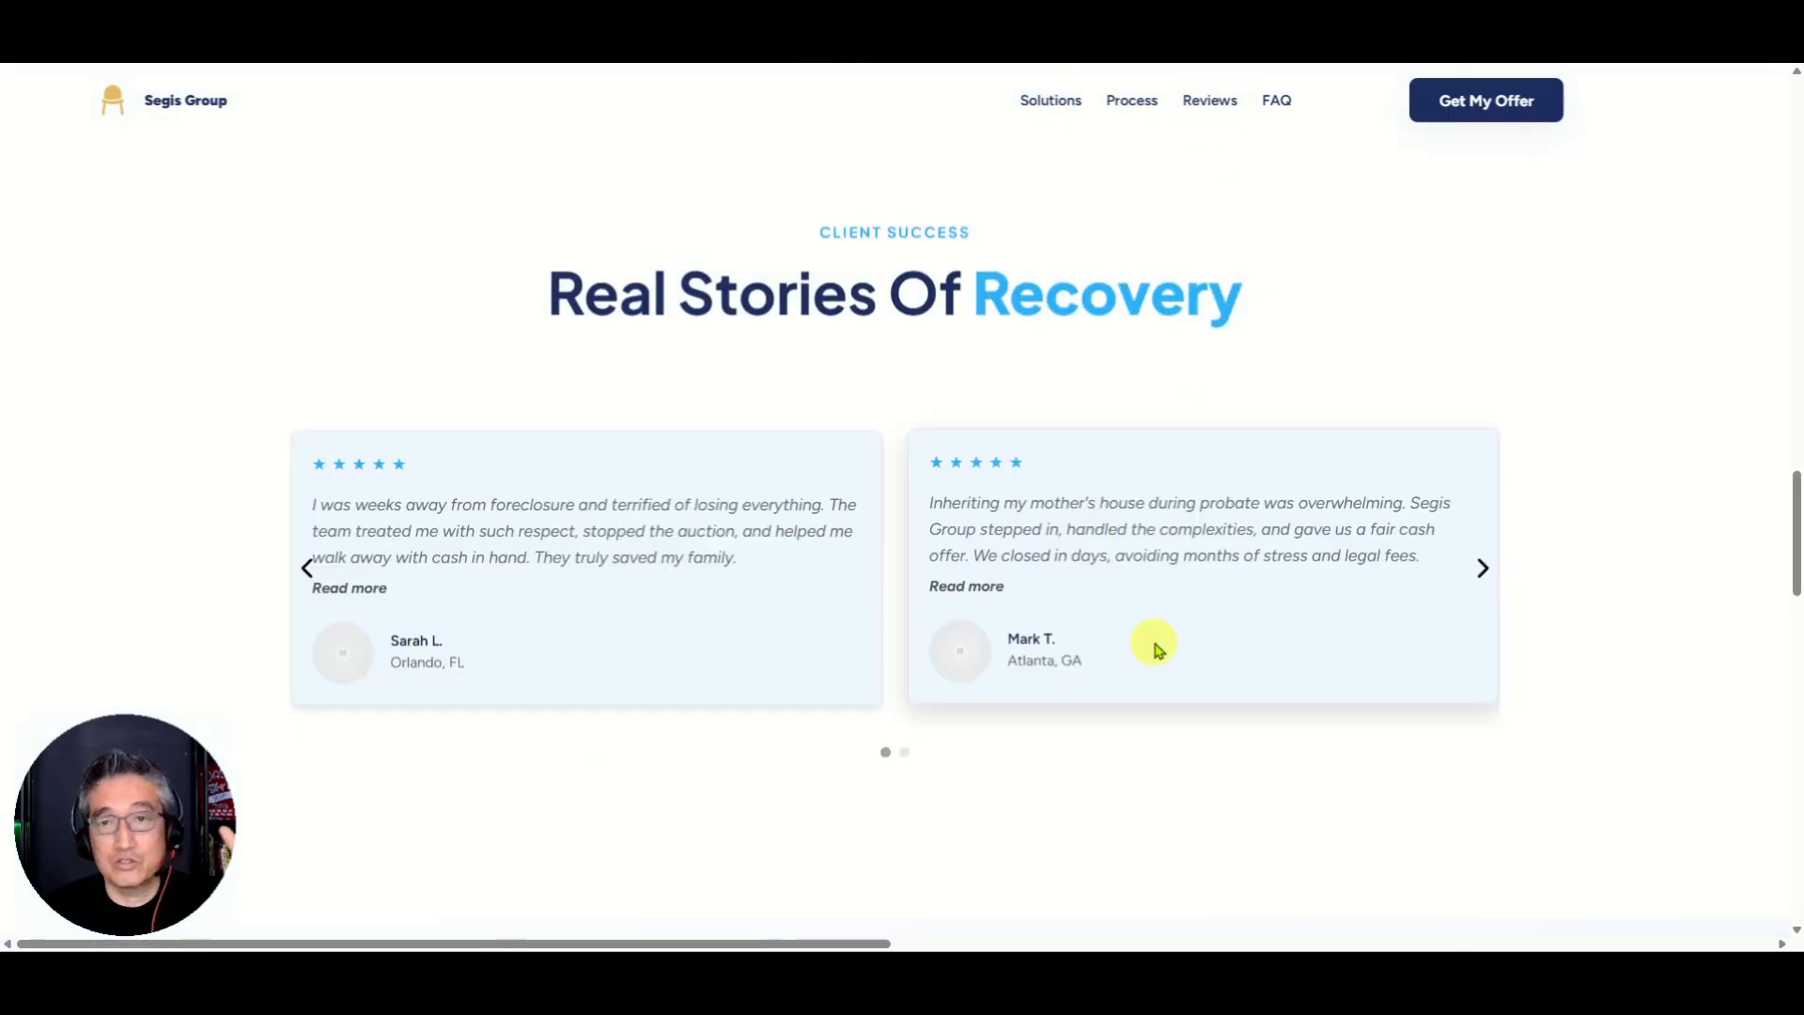